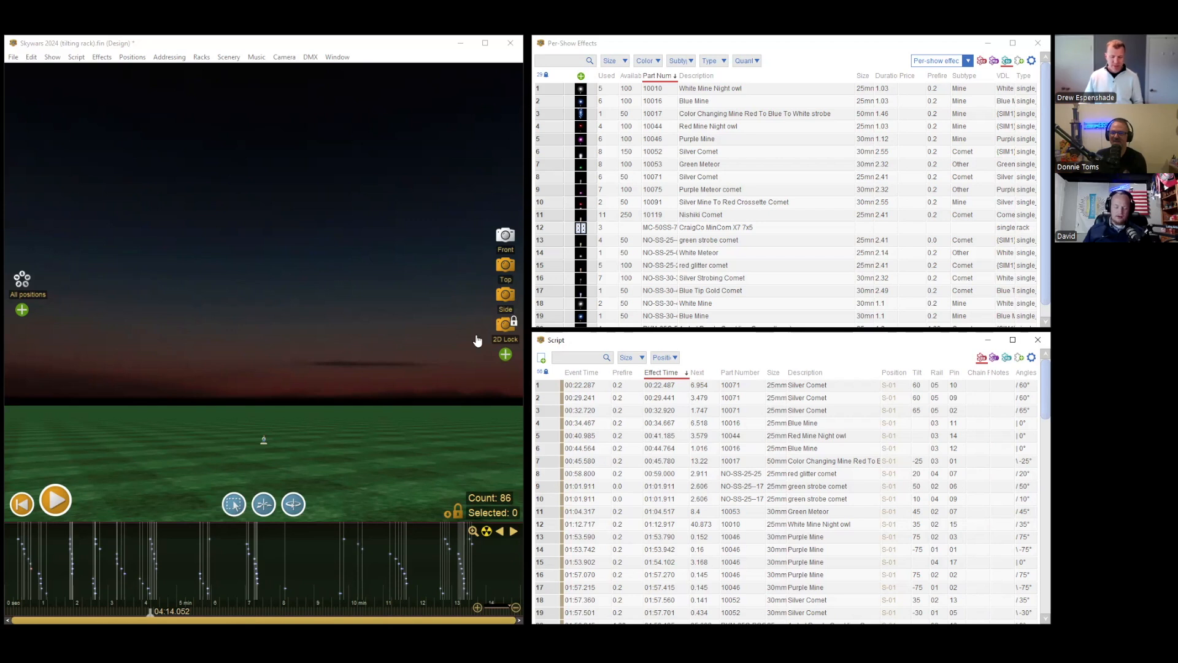
Save the basic landscape Product Totals report as a PDF named Product Totals, review it enlarged, and close it.
left_click(363, 46)
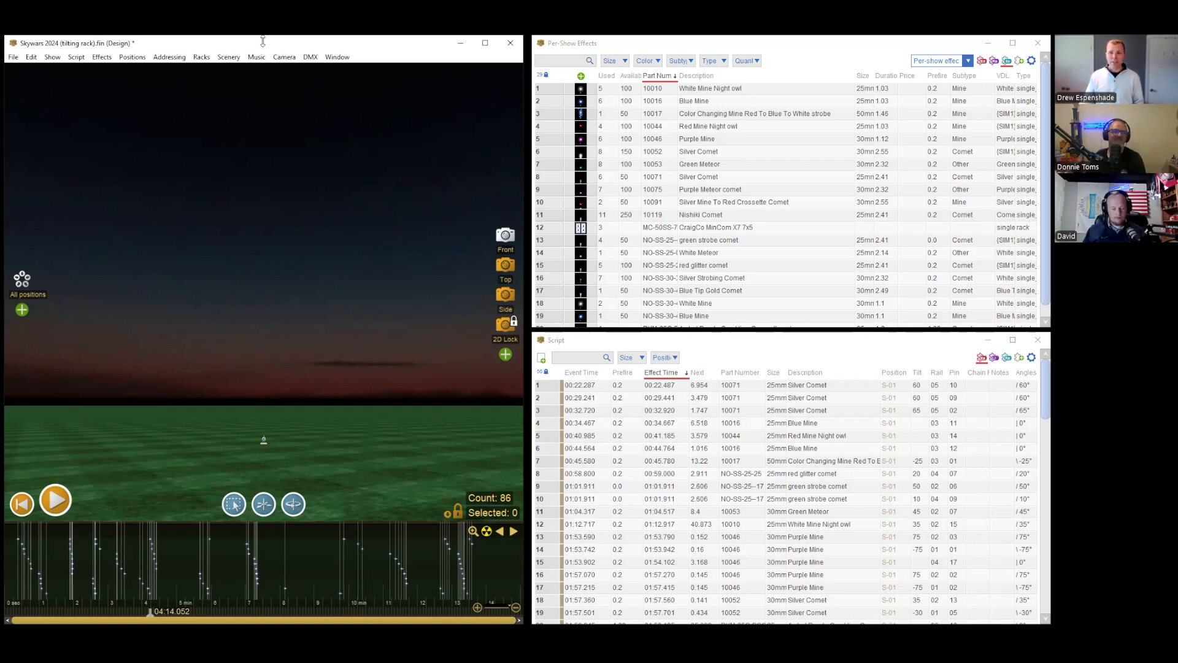
left_click(17, 57)
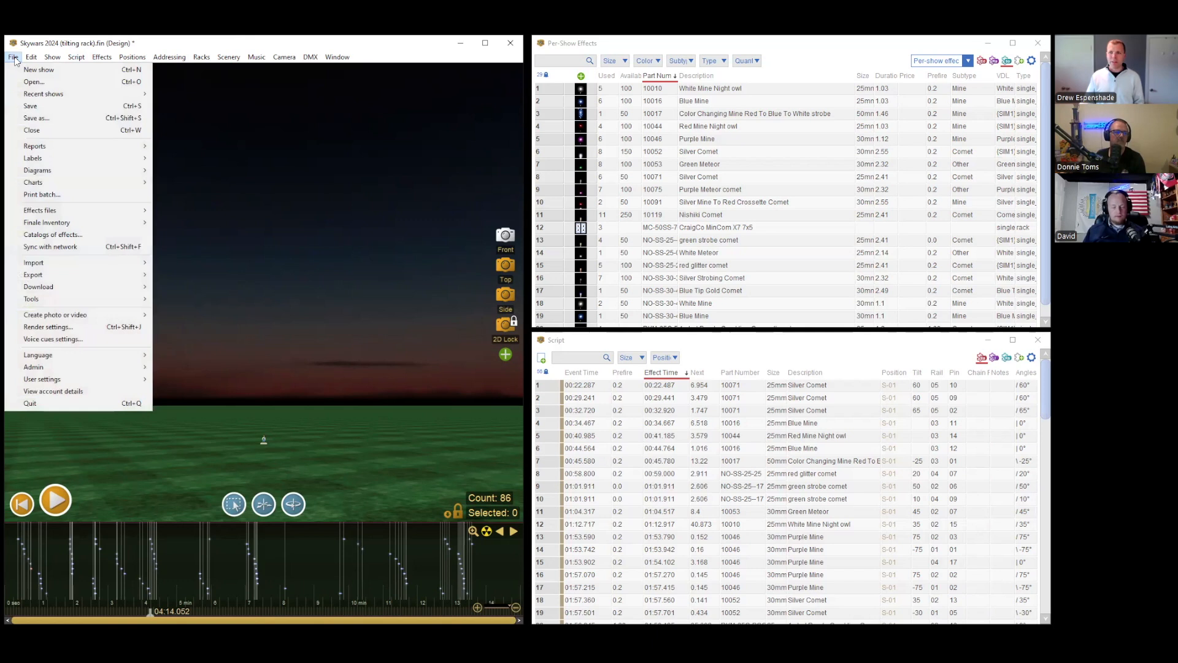
mouse_move(82, 148)
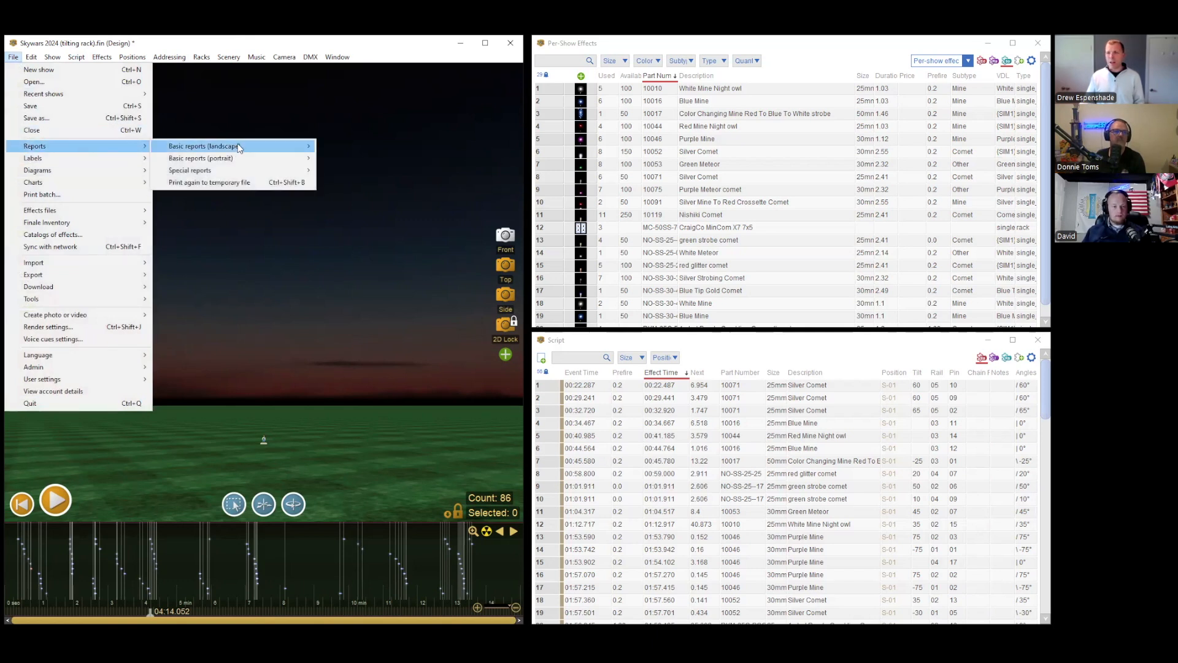
mouse_move(239, 148)
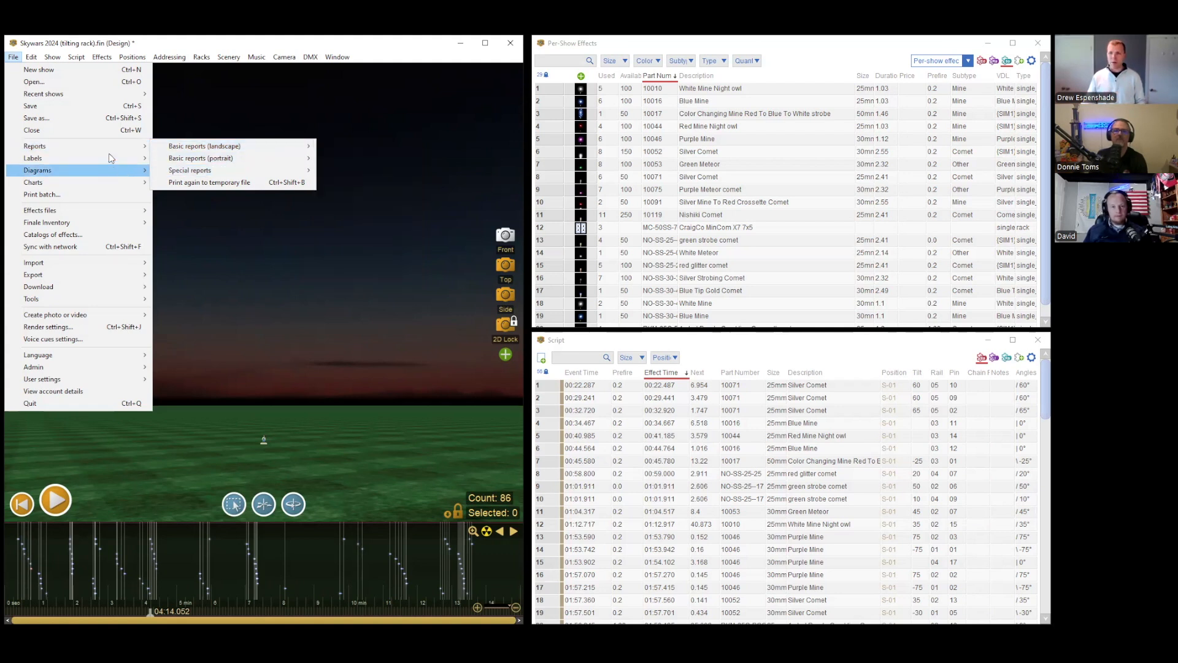
mouse_move(192, 148)
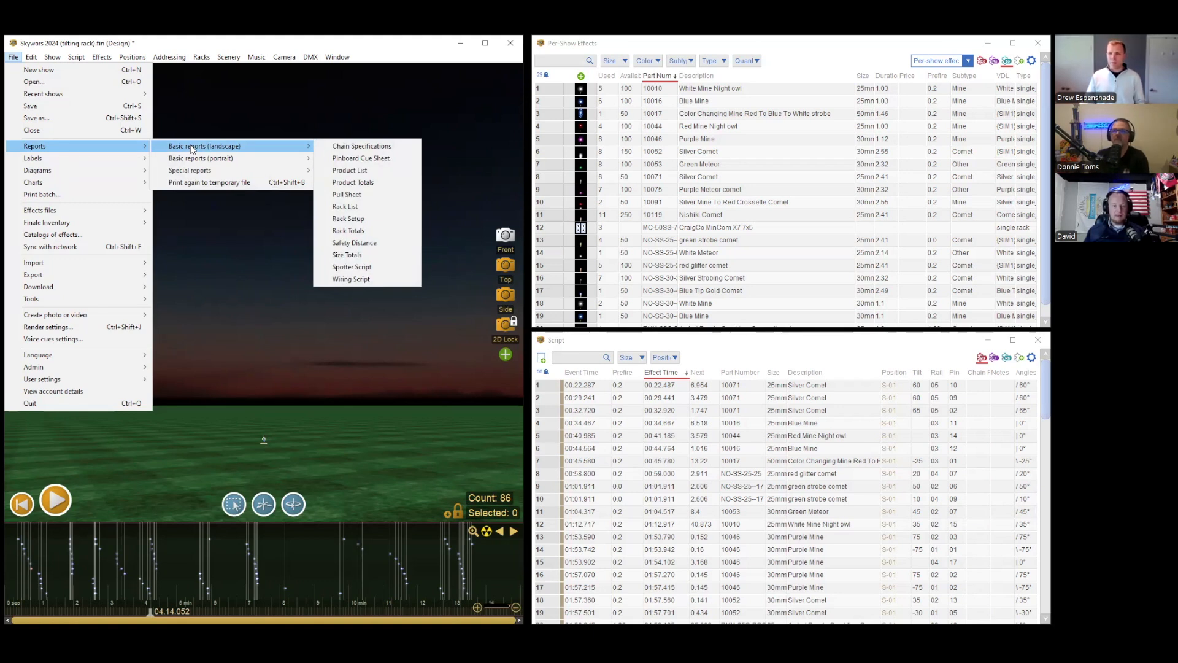
left_click(397, 180)
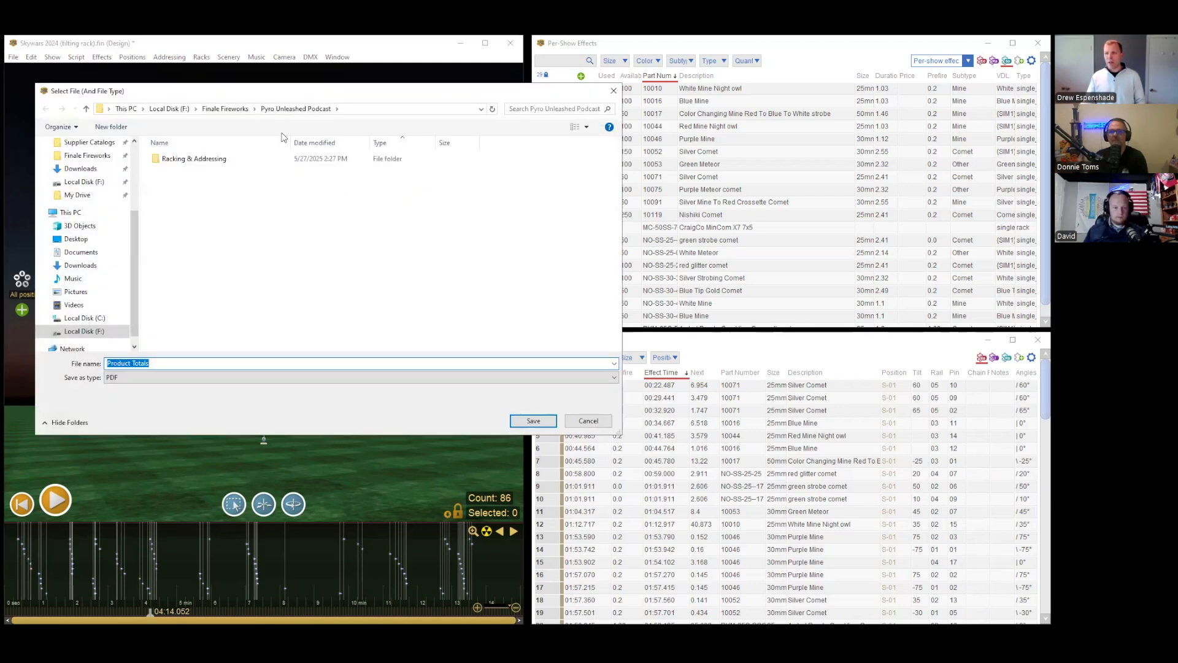
left_click(525, 421)
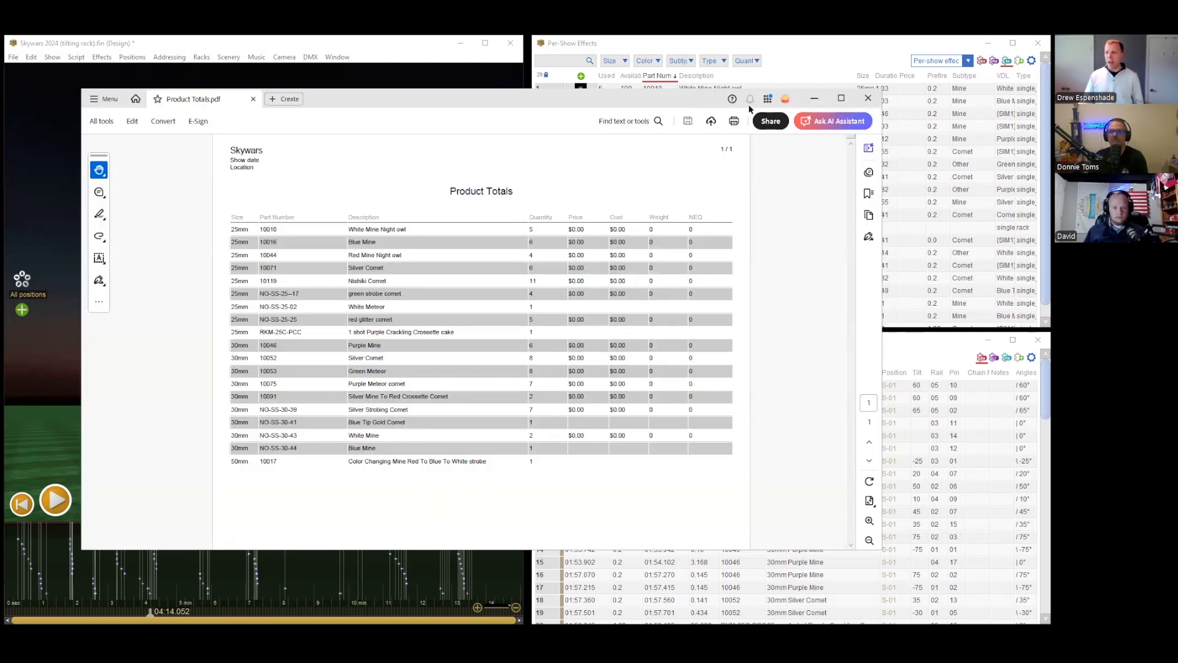
left_click(841, 99)
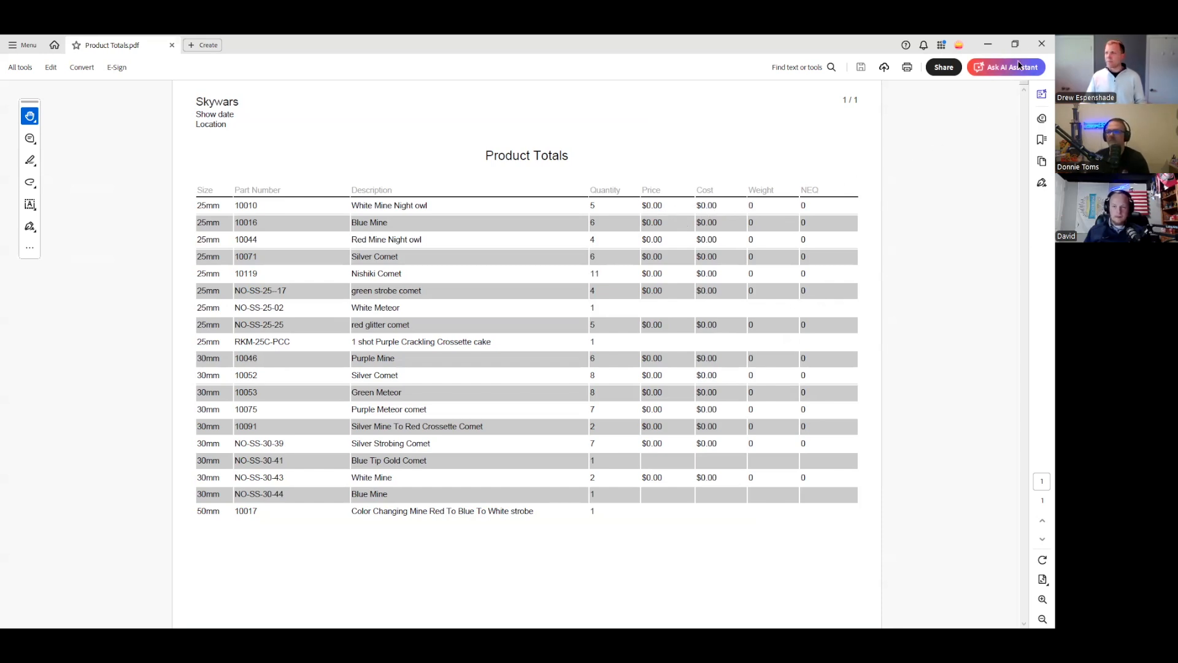
left_click(1040, 44)
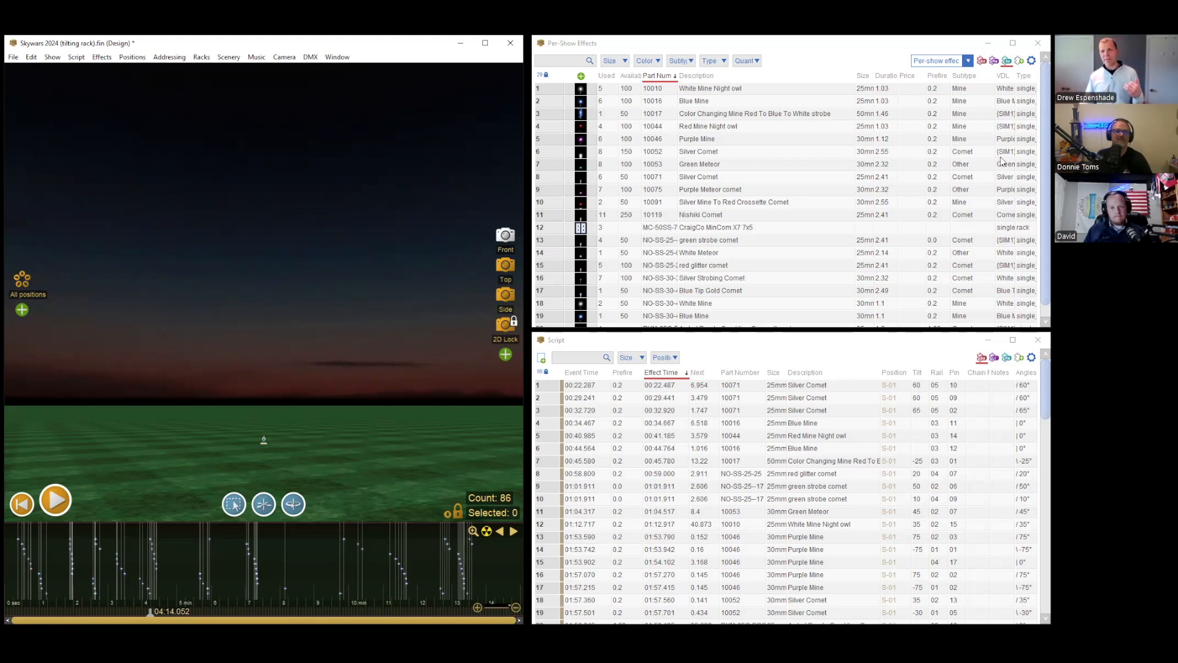
left_click(772, 338)
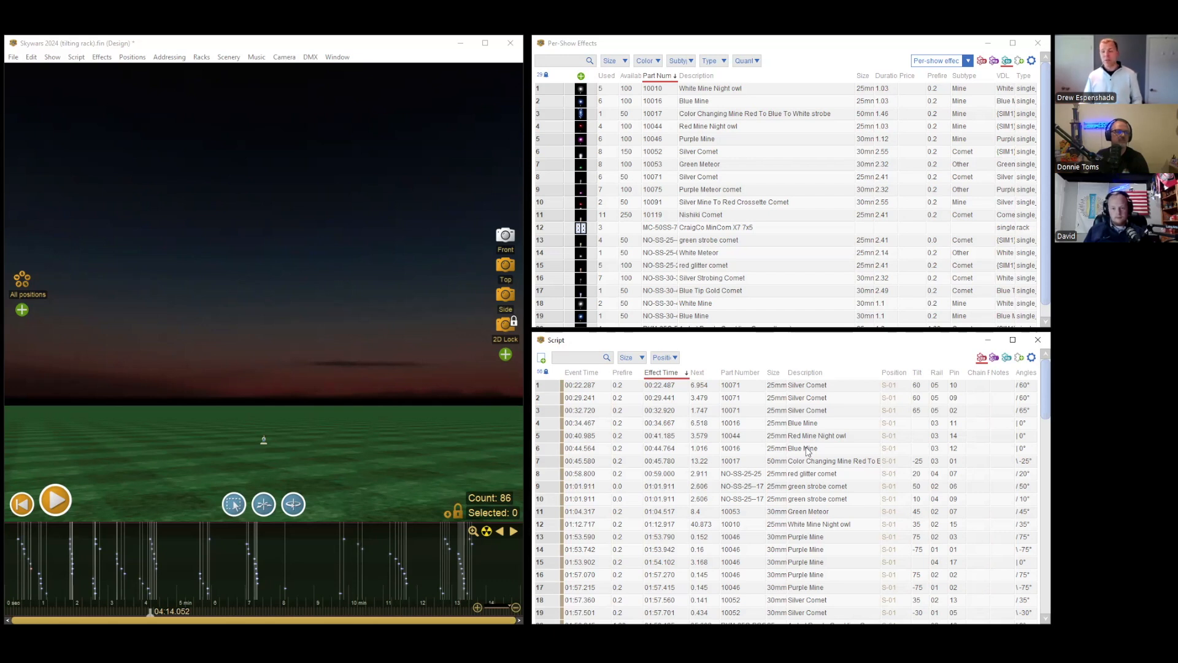
left_click(1031, 357)
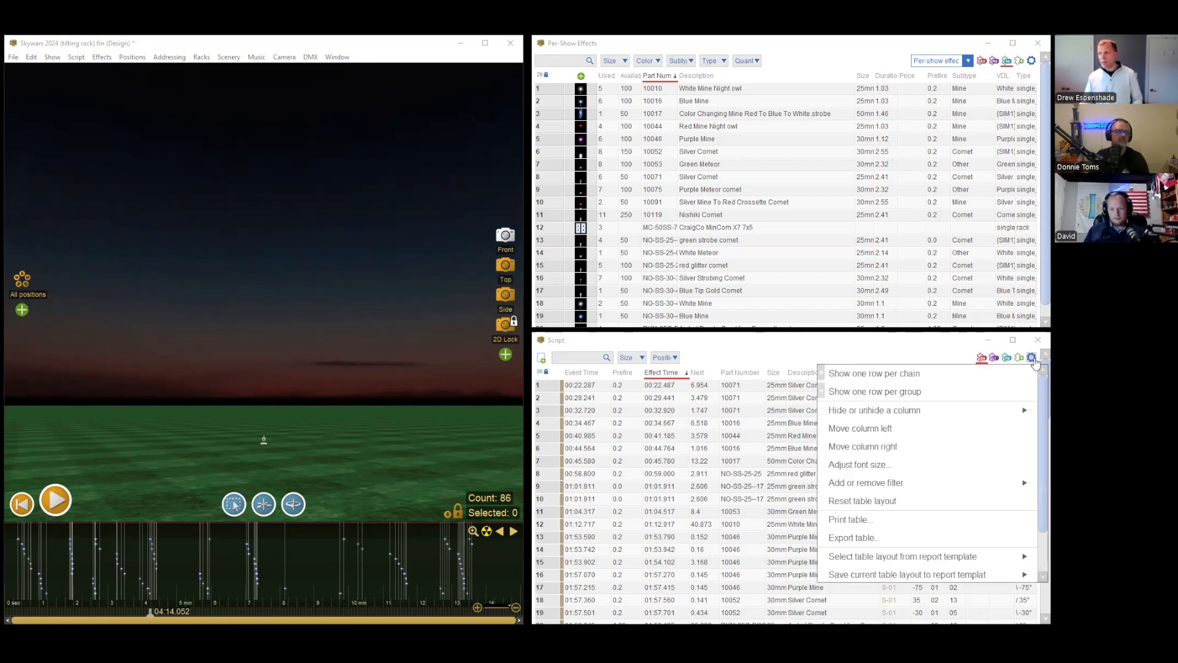
scroll(1007, 428, "down", 3)
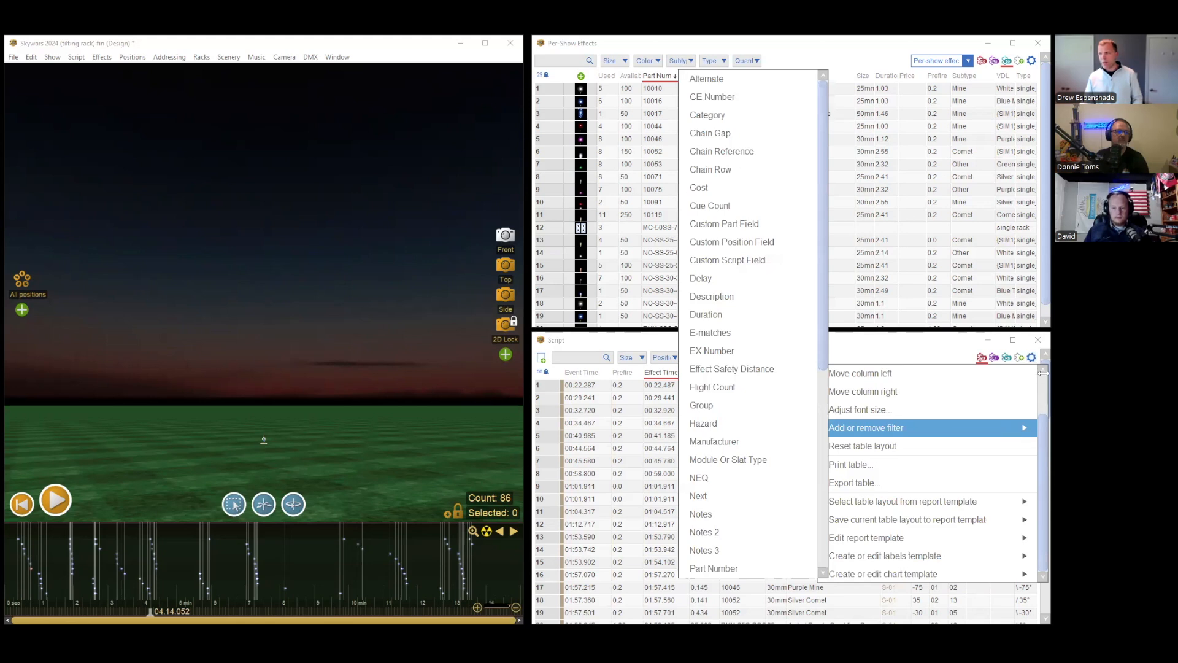
left_click(1030, 357)
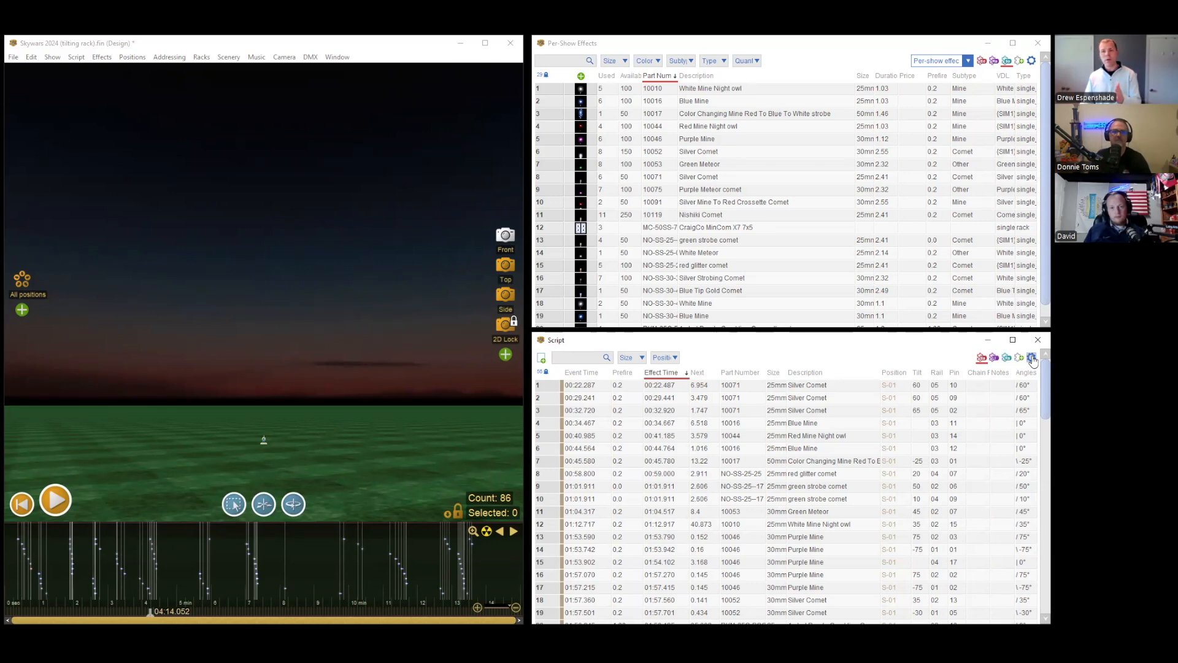
Apply the basic_product_totals_landscape report template's table layout to the Script table.
left_click(1031, 357)
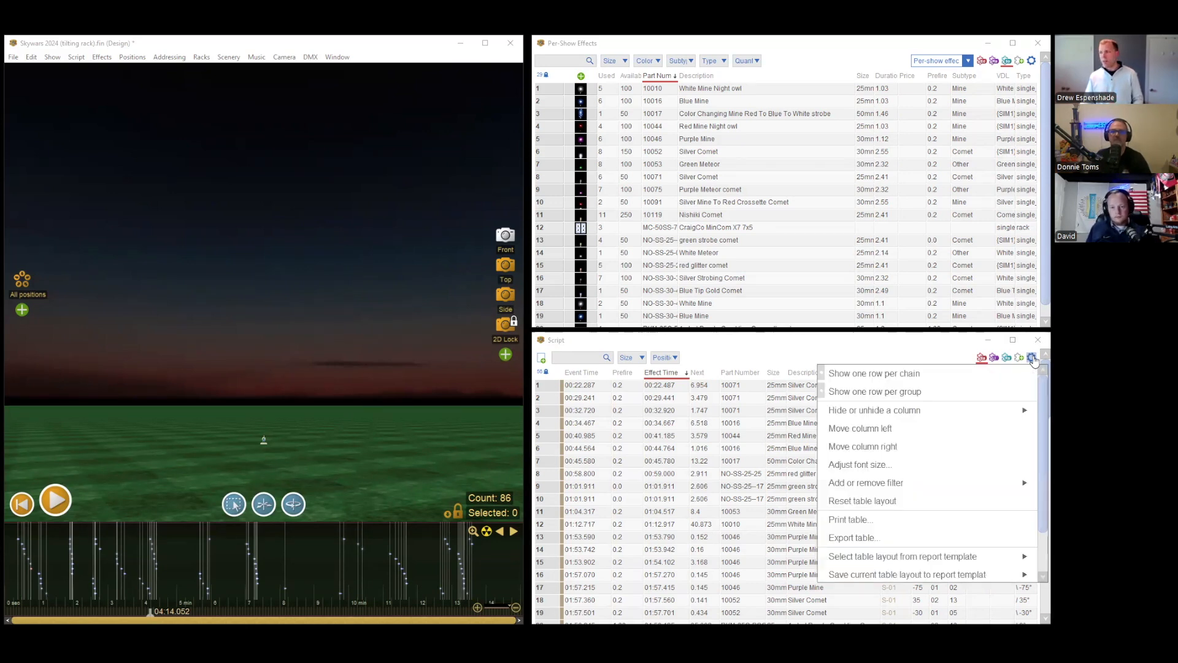
scroll(890, 430, "down", 3)
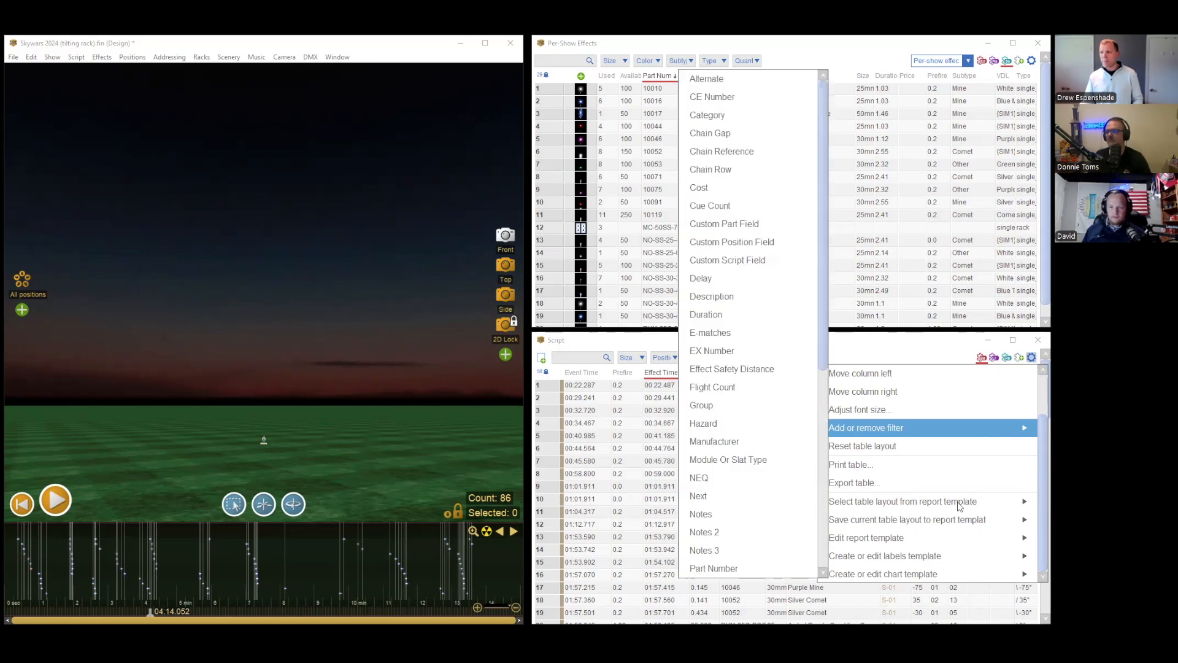
mouse_move(942, 502)
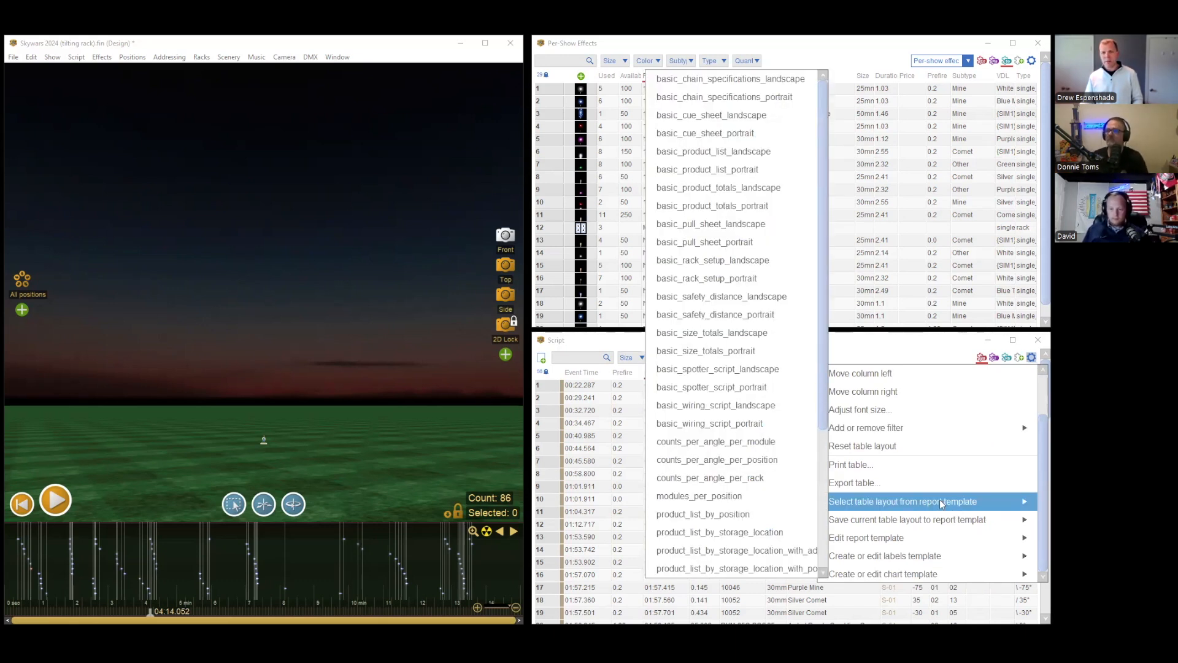
left_click(719, 189)
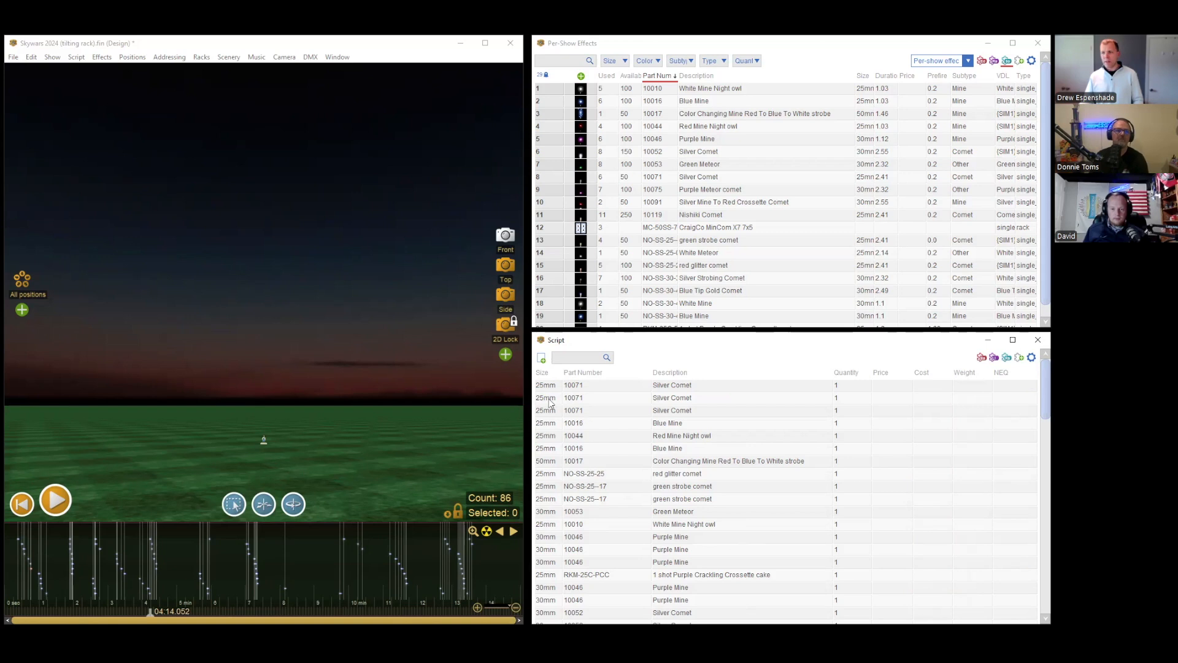
Widen the Script table's Size column and hide the Price, Cost, Weight and NEQ columns.
left_click_drag(562, 373, 583, 372)
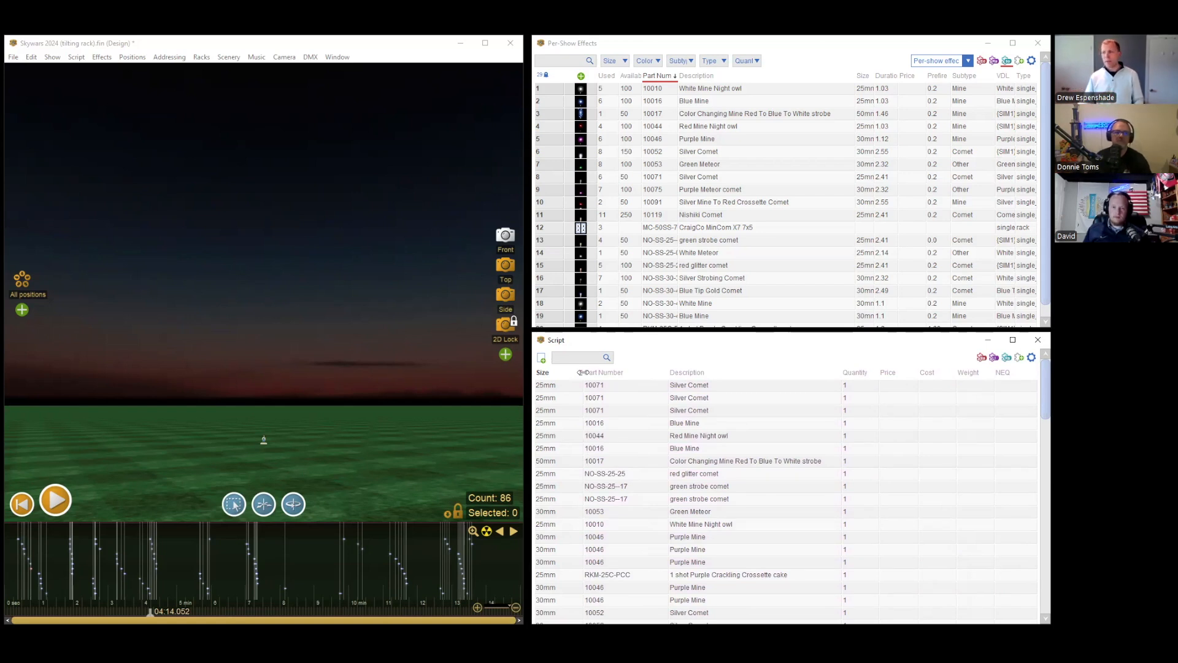
right_click(900, 378)
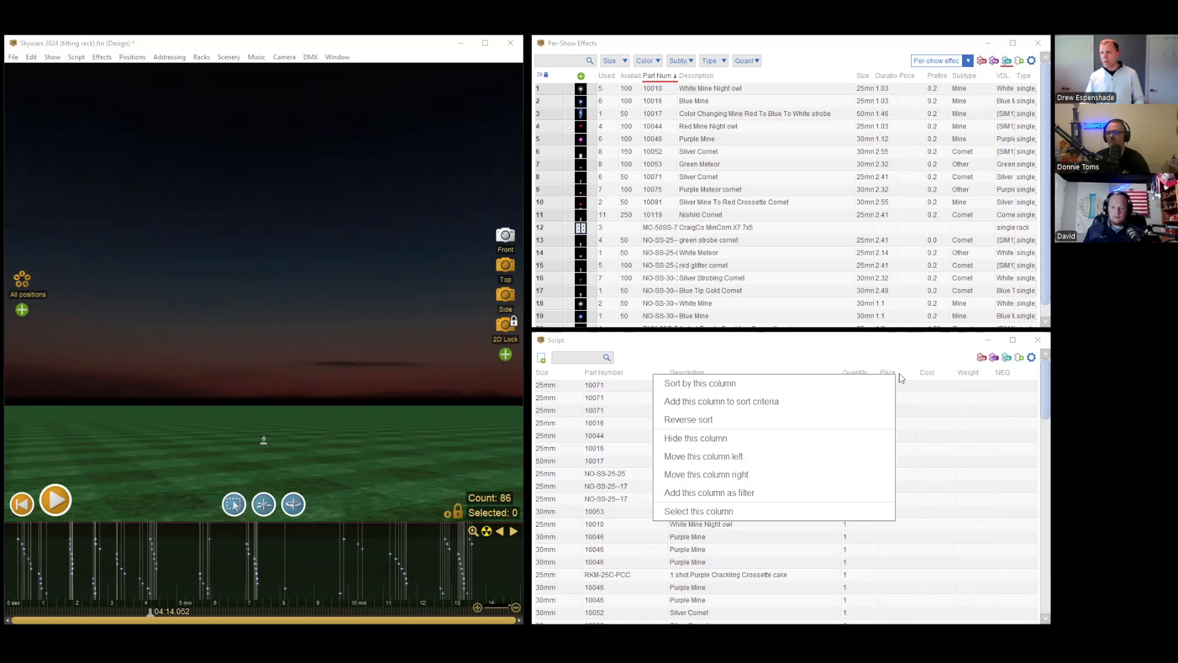
left_click(830, 429)
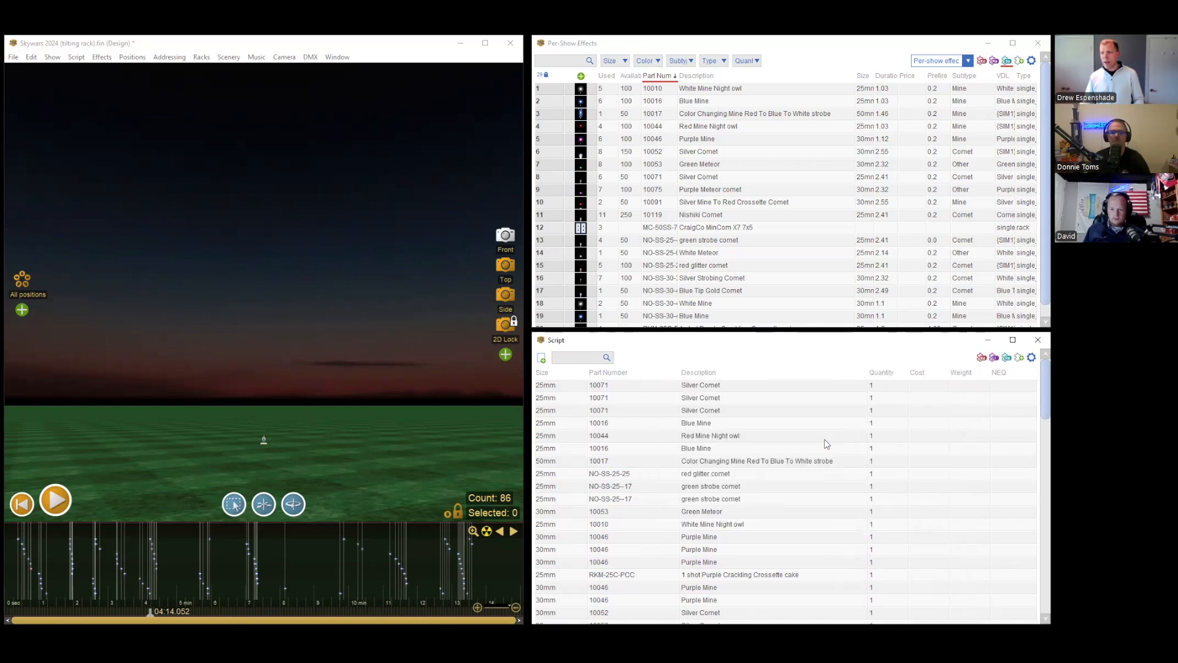
right_click(928, 379)
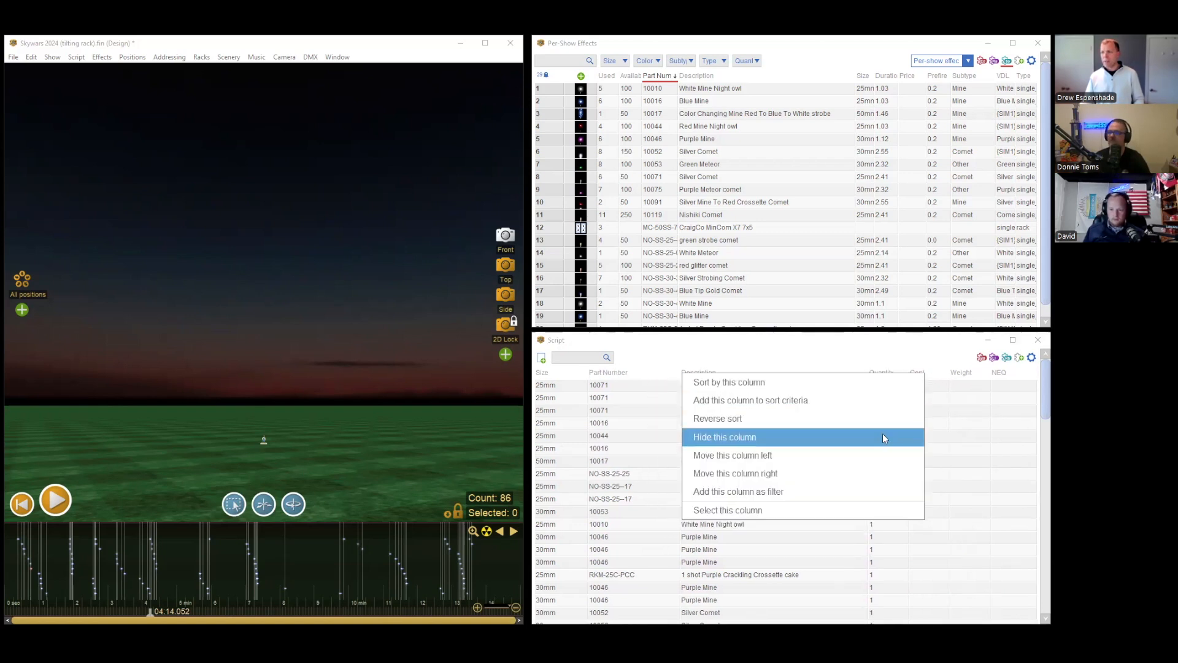
left_click(882, 435)
right_click(957, 372)
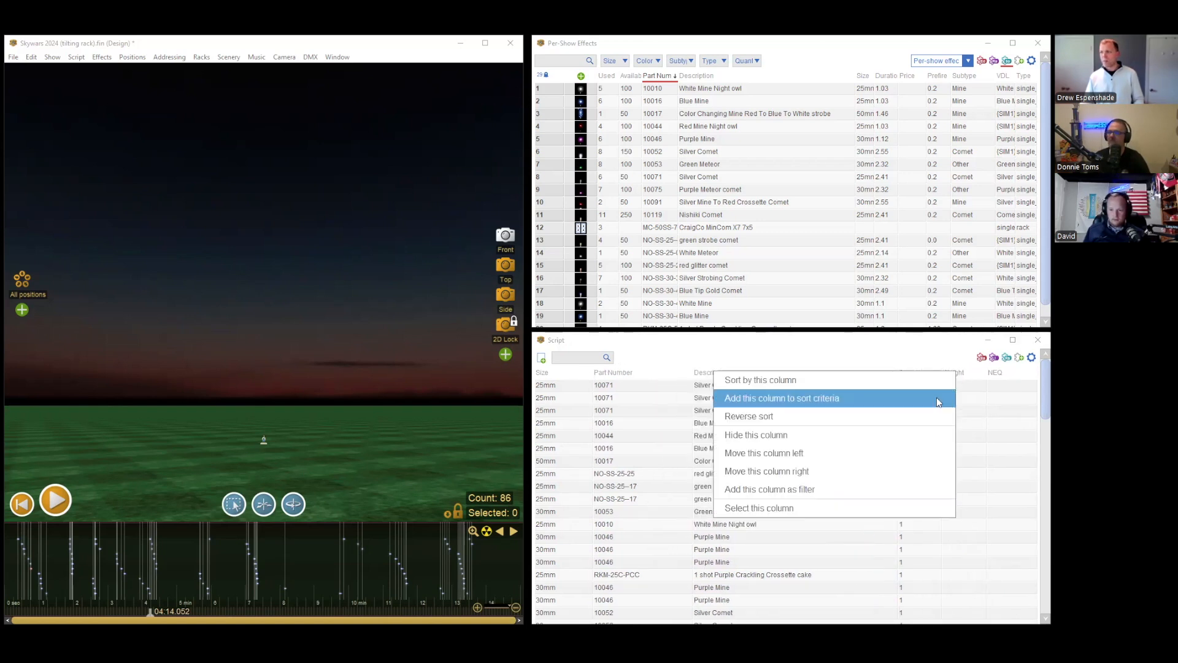
left_click(902, 436)
right_click(997, 373)
left_click(958, 436)
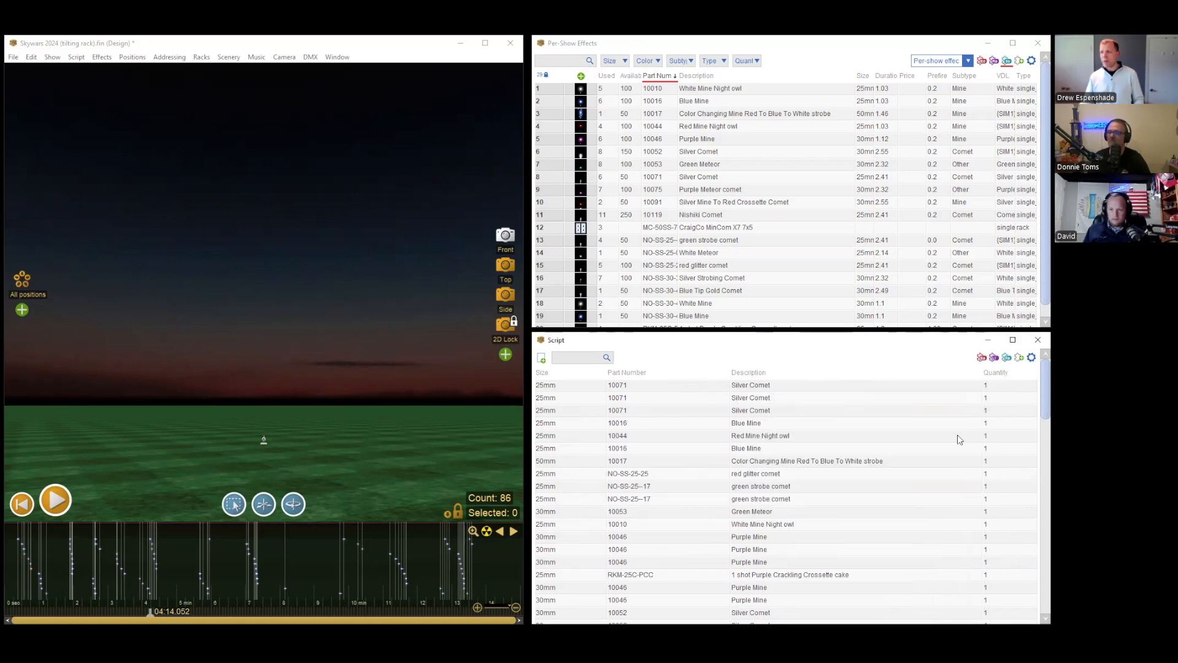
Unhide the Manufacturer column in the Script table.
left_click(1031, 359)
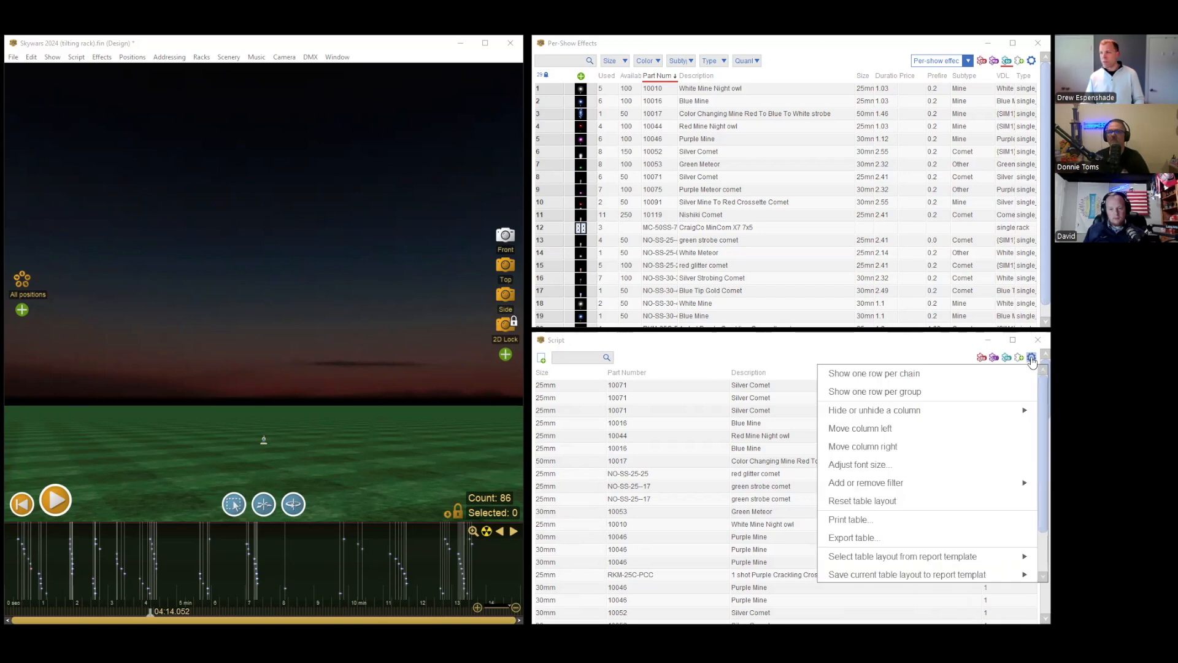
mouse_move(988, 412)
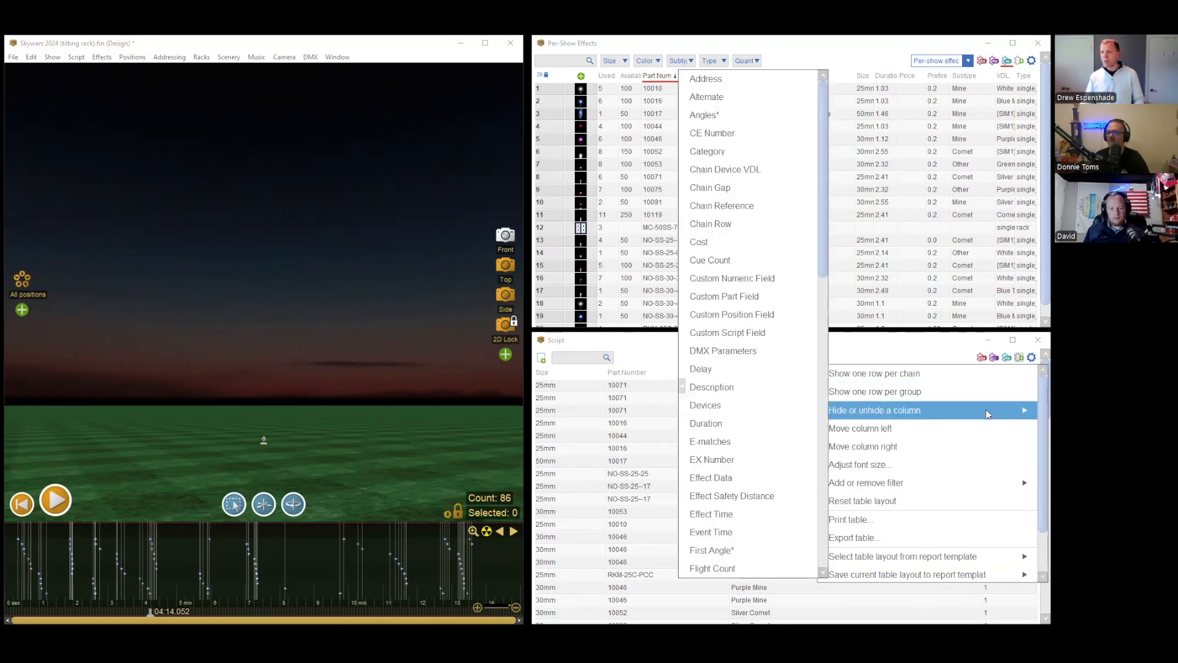
scroll(746, 412, "down", 5)
left_click(746, 423)
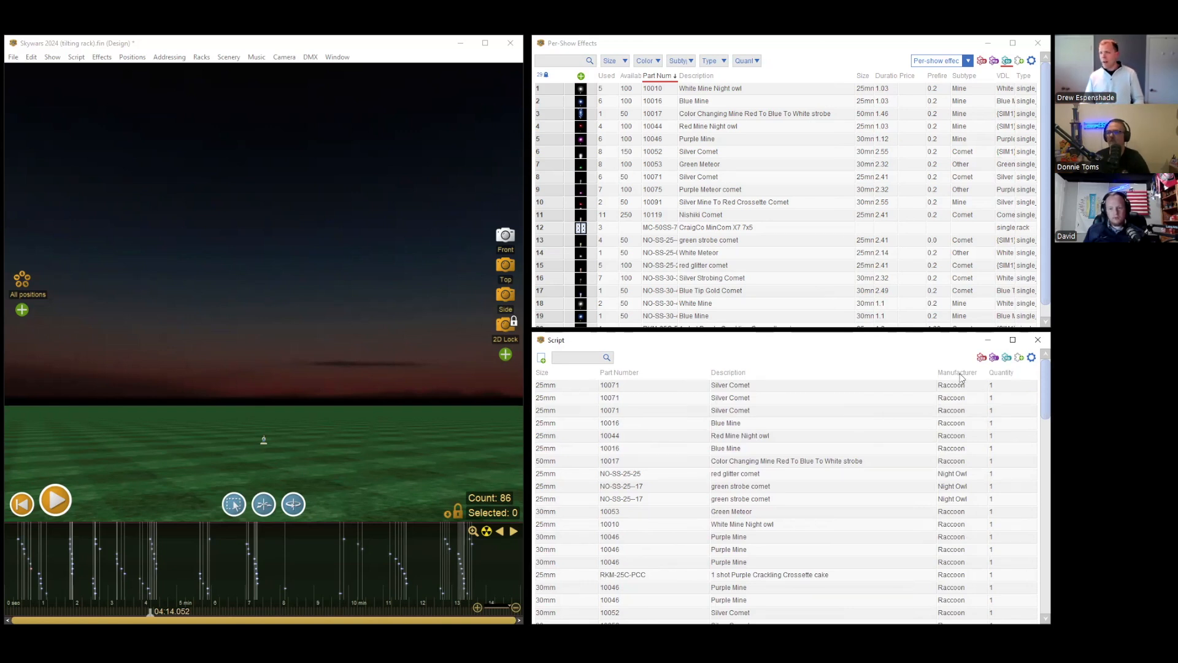
Move the Quantity column ahead of Size so that it is the Script table's first column.
right_click(1001, 379)
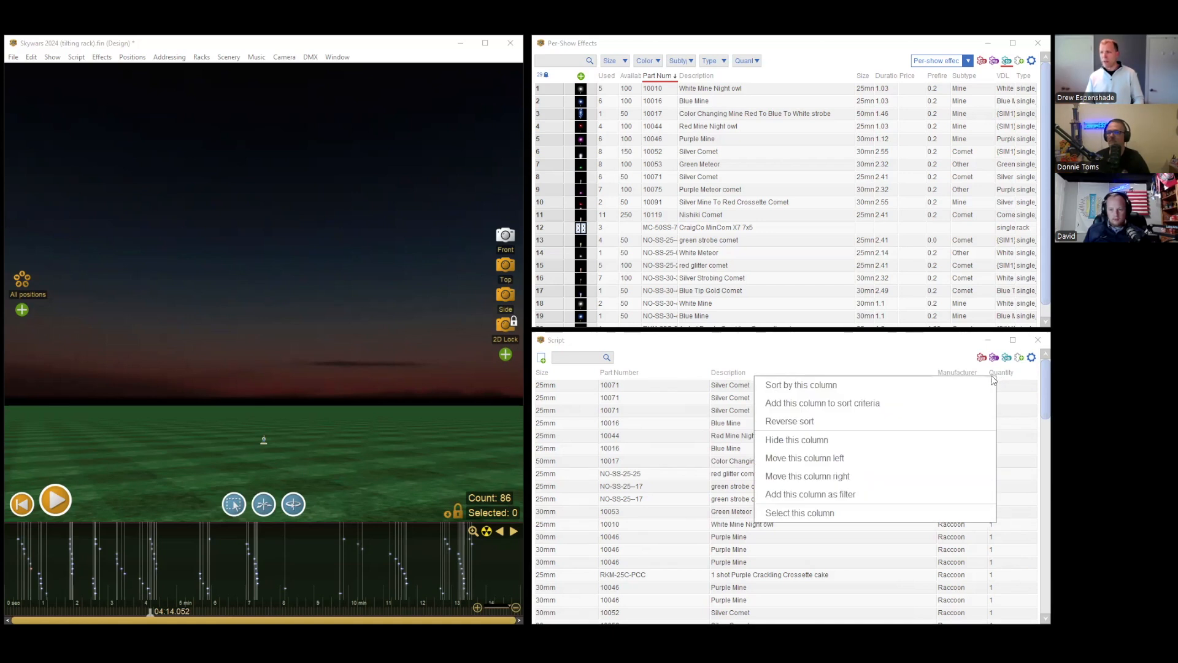
left_click(828, 464)
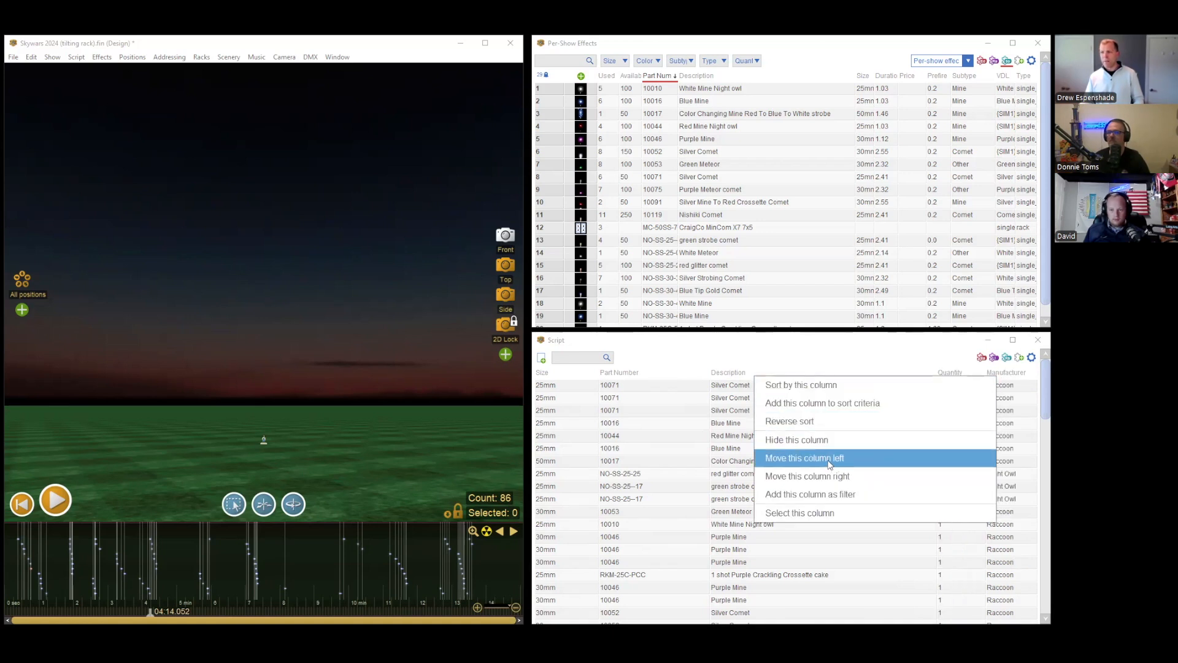
left_click(828, 464)
left_click(828, 464)
left_click(829, 464)
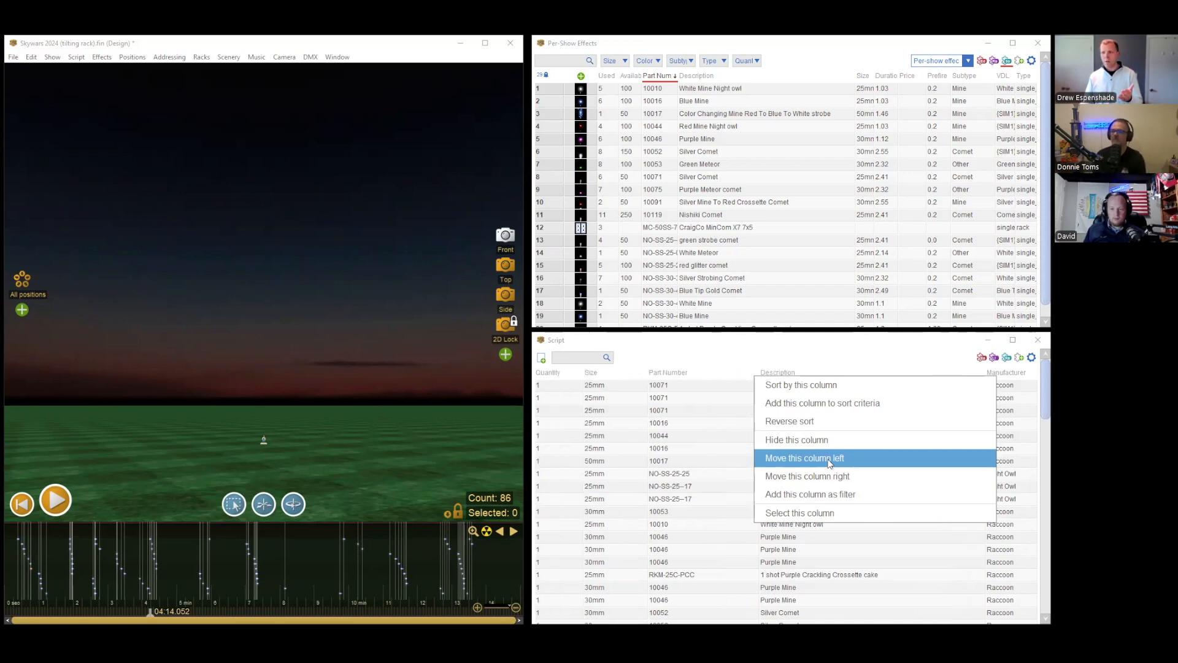
left_click(679, 356)
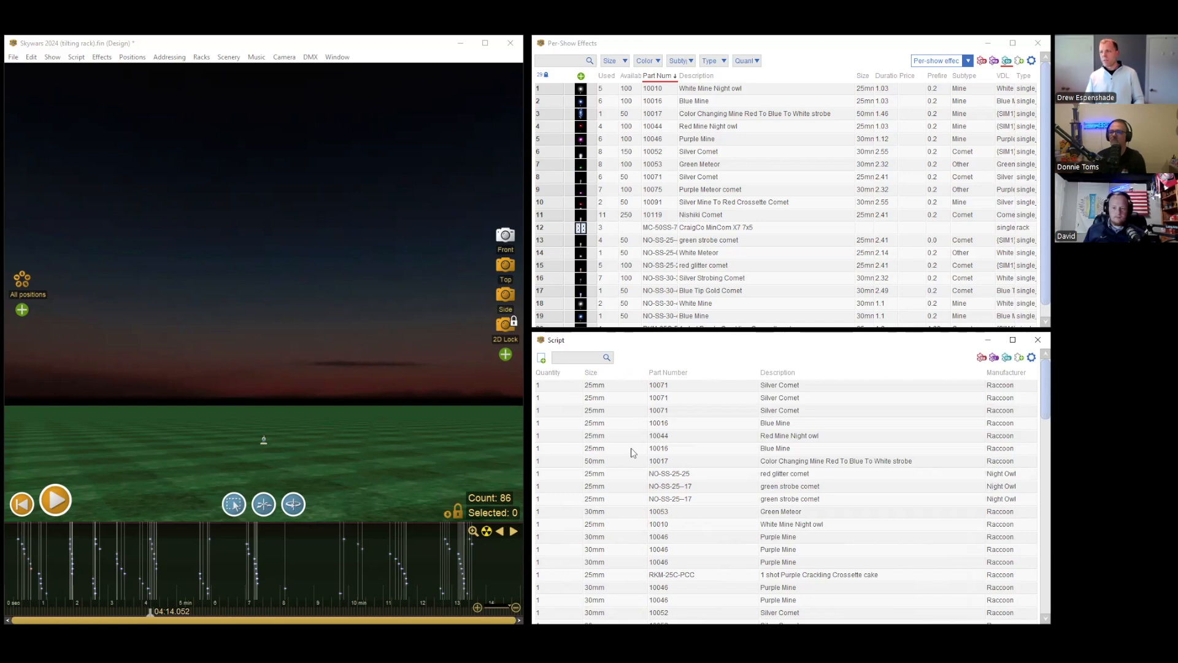
Save the Script table's current layout to a report template based on basic_product_totals_landscape.
left_click(1031, 358)
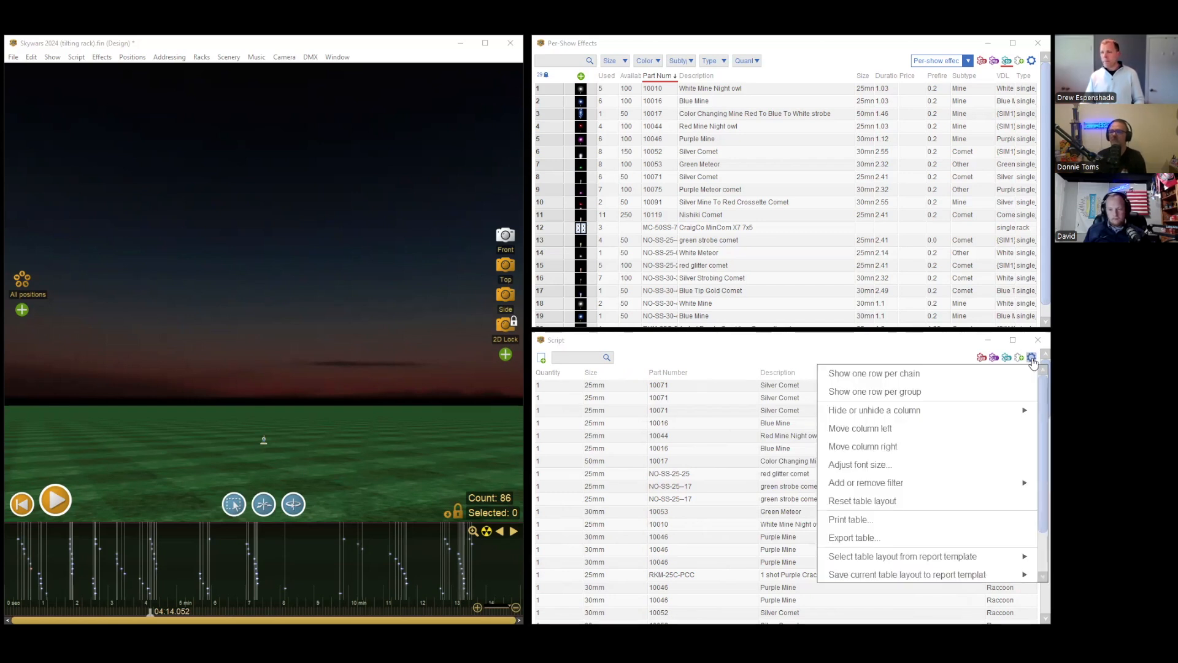
scroll(966, 445, "down", 1)
mouse_move(986, 527)
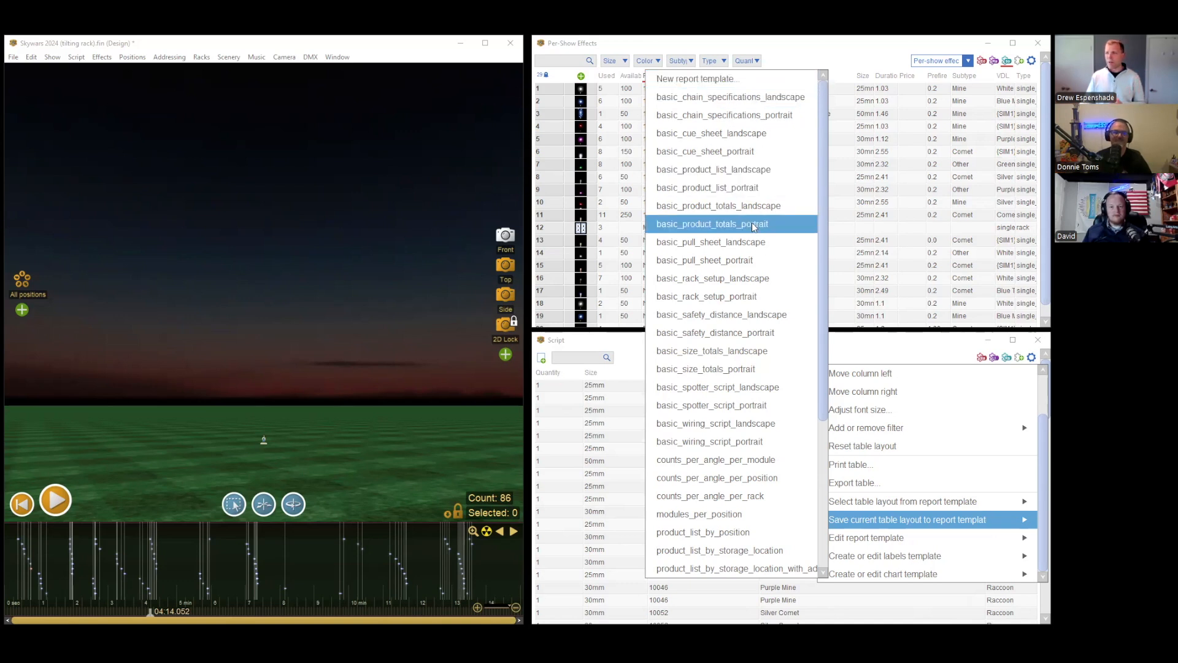
left_click(721, 209)
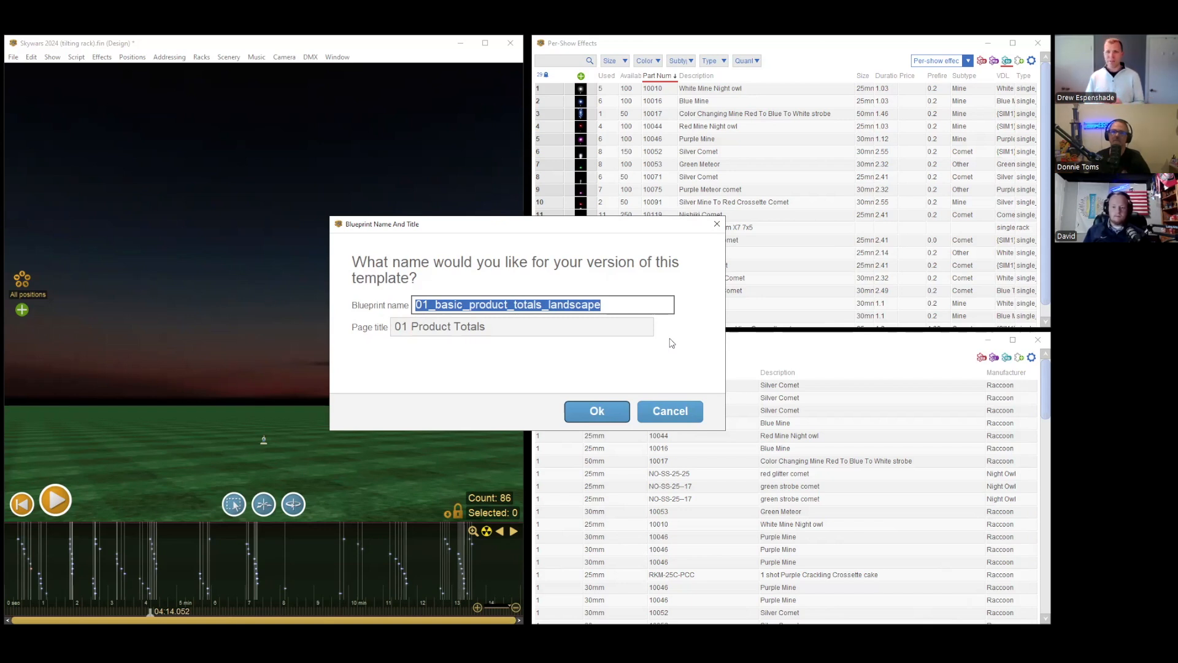
Name the new template's blueprint 01_my_basic_product_totals_landscape.
key("Home")
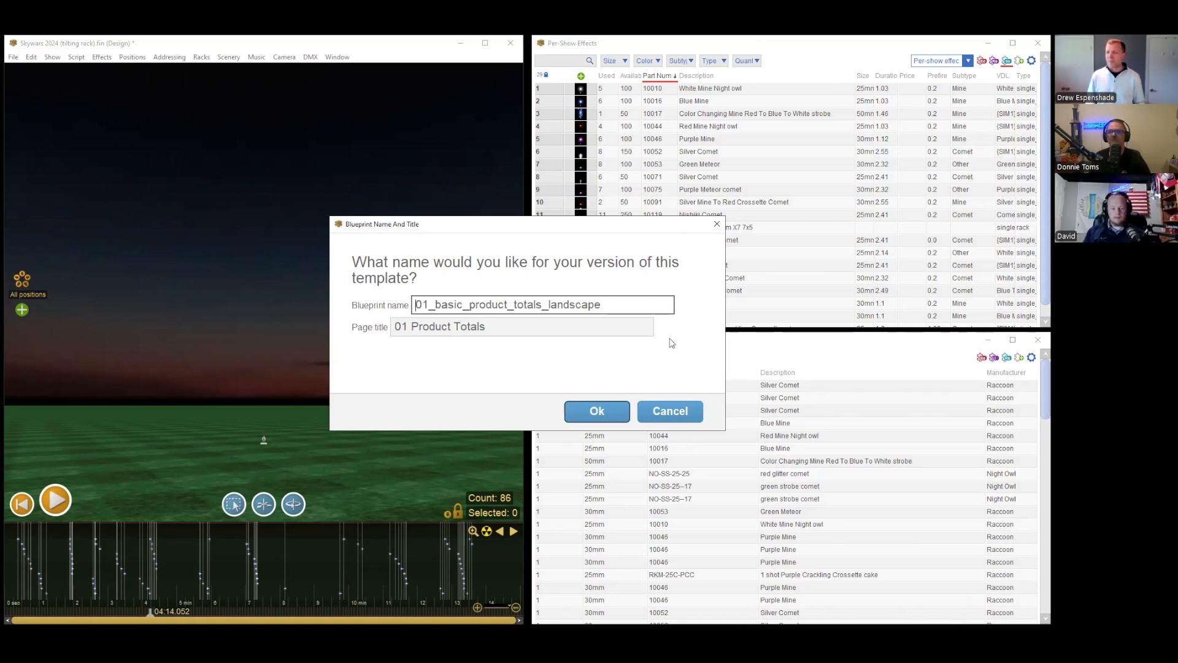
key("Right")
key("Right")
key("Right")
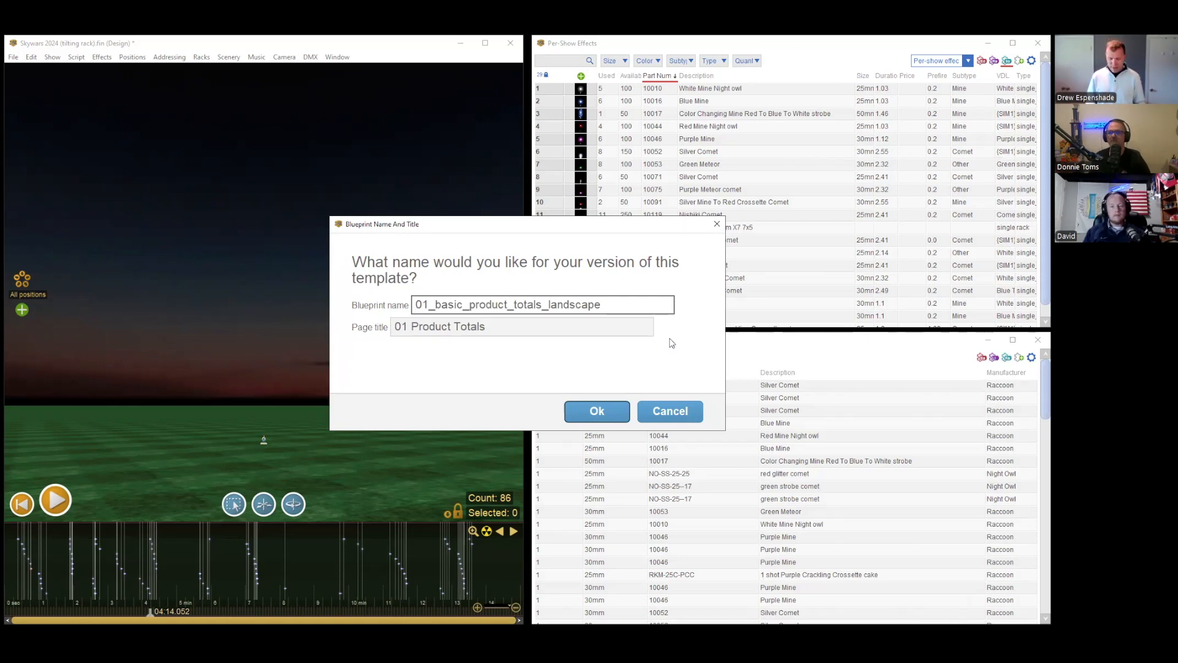
type("my_")
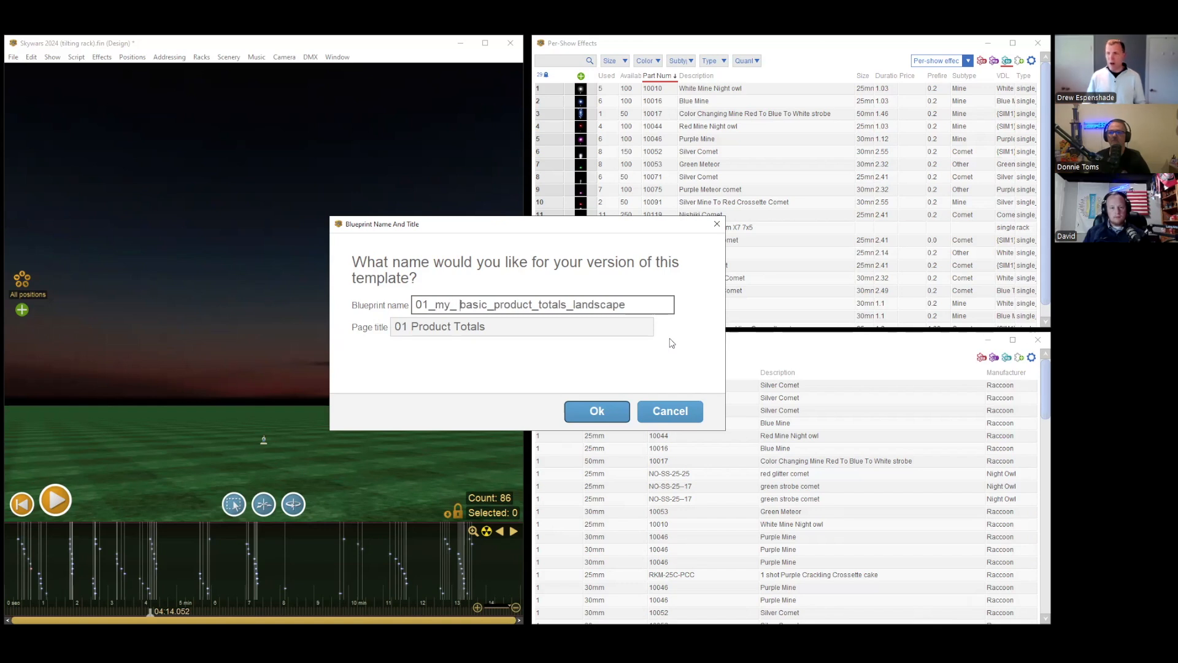
left_click_drag(429, 305, 408, 307)
left_click(407, 327)
left_click(408, 327)
left_click(418, 305)
Set the template's page title to My Product Totals and accept the blueprint name and title.
key("Tab")
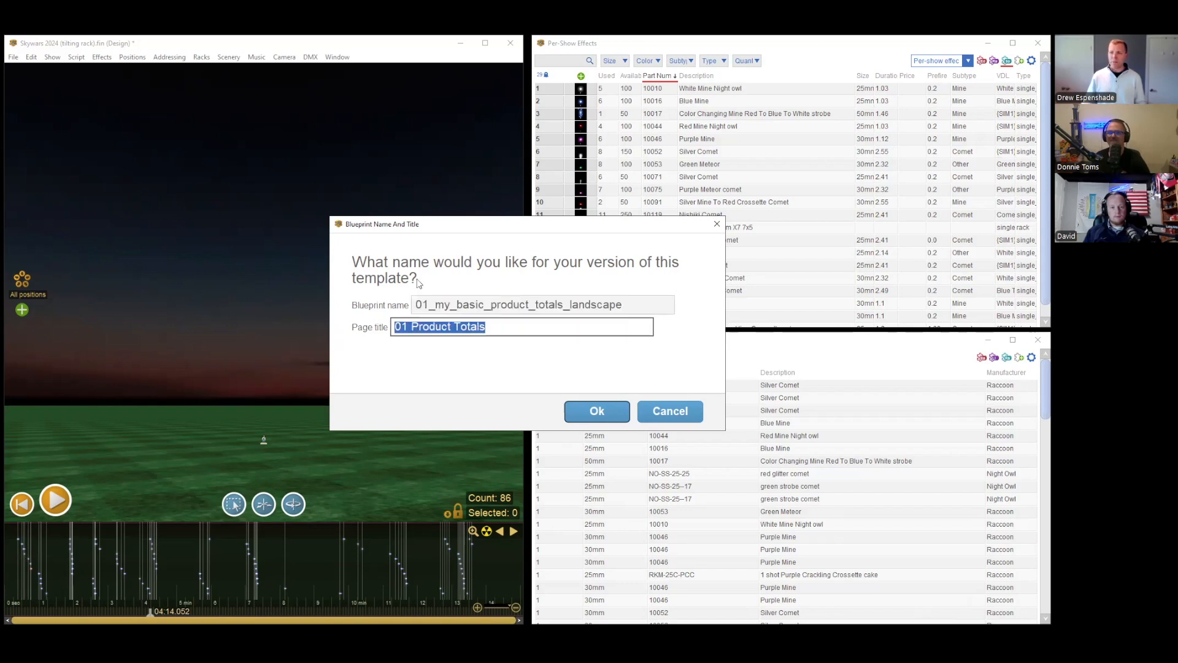
key("Home")
key("Delete")
key("Delete")
type("My")
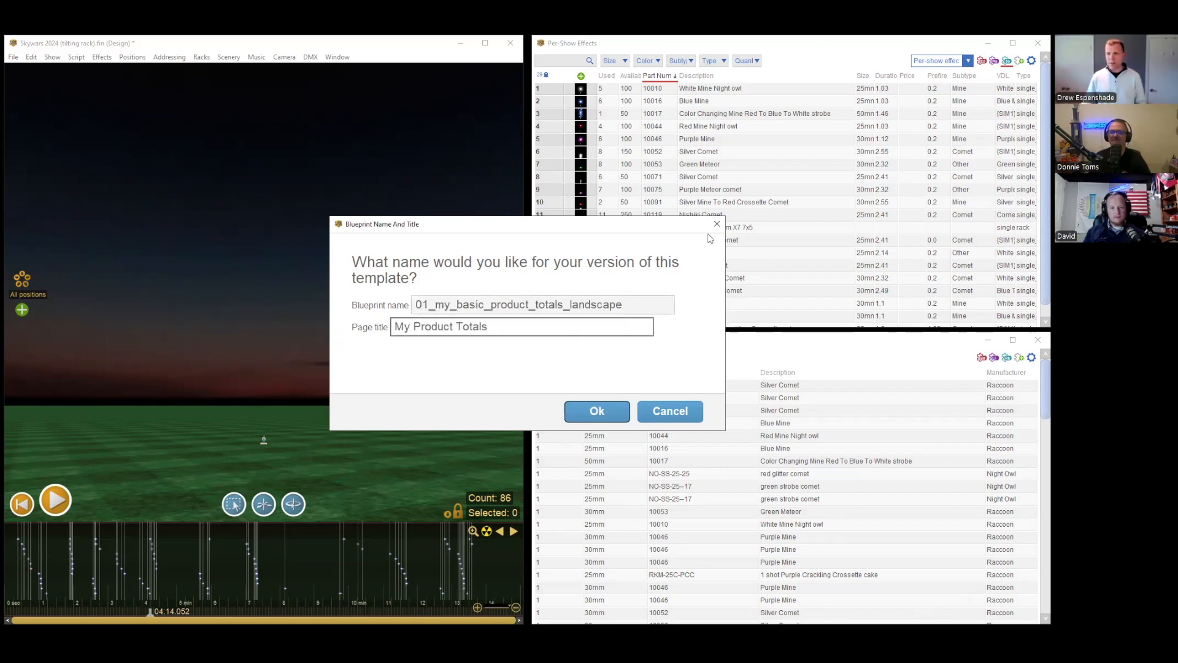
left_click(597, 411)
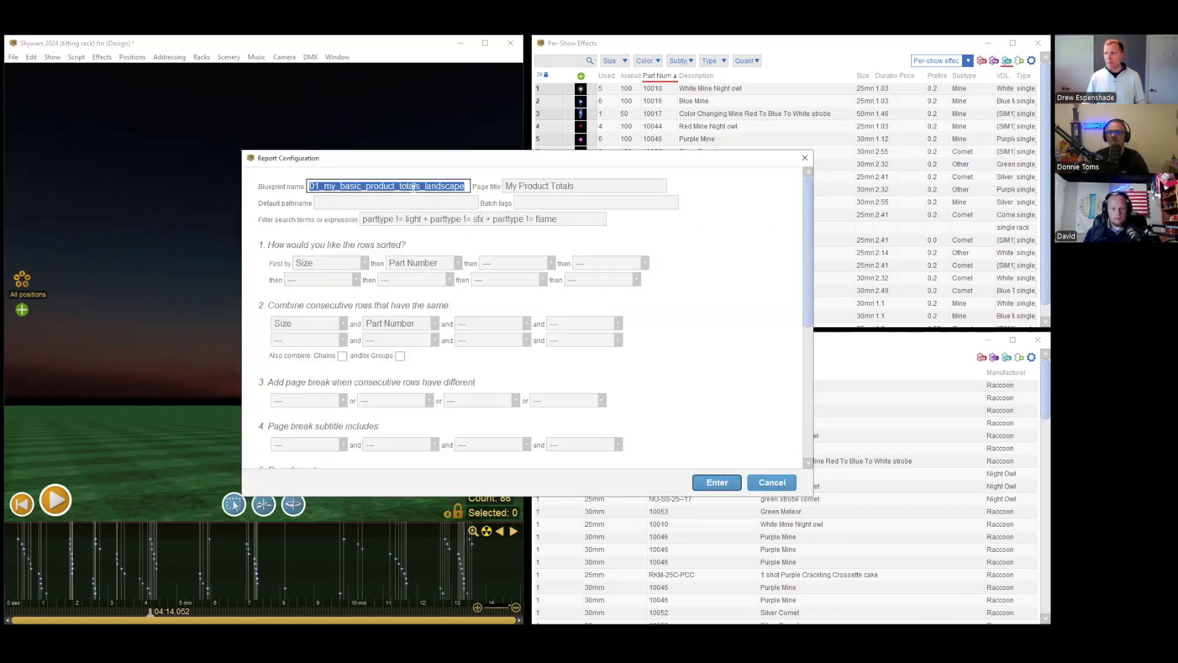
Review the report configuration's page title, filter expression, sorting and row-combining settings, and save the template.
left_click(536, 184)
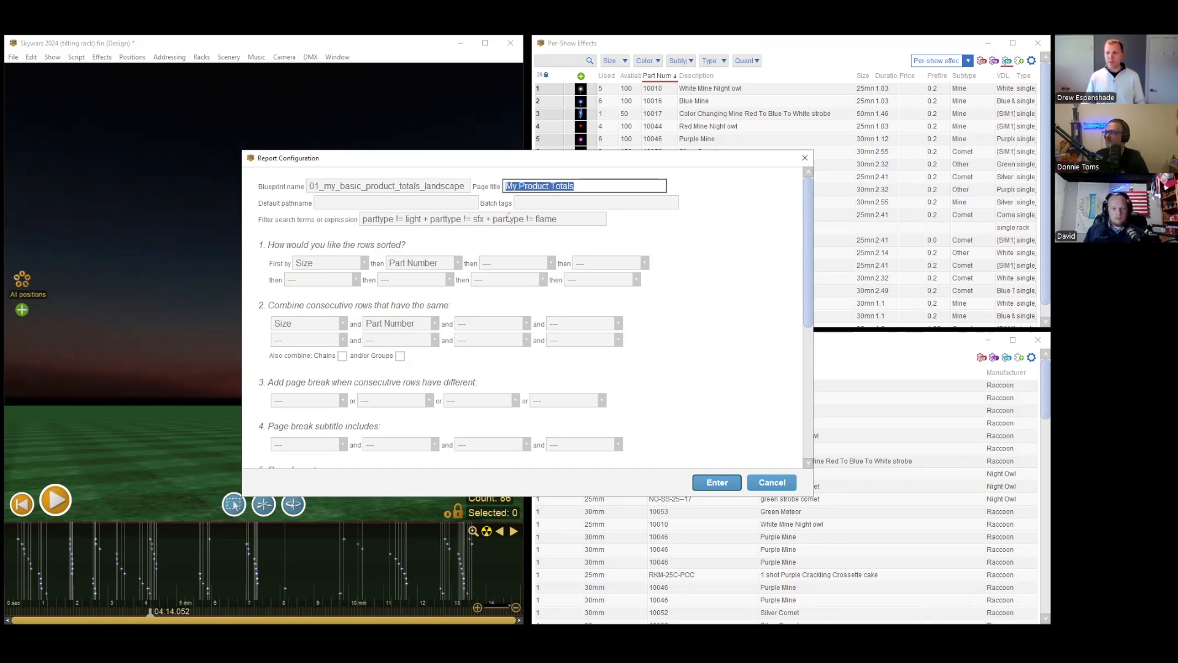
left_click(571, 219)
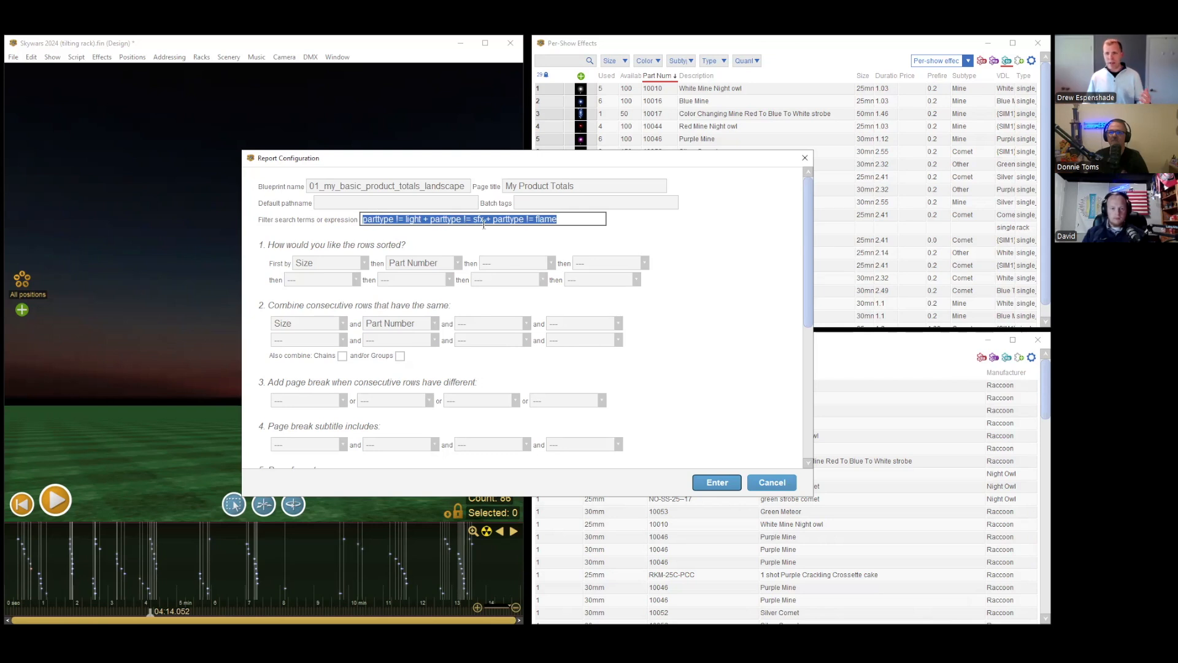
left_click(565, 218)
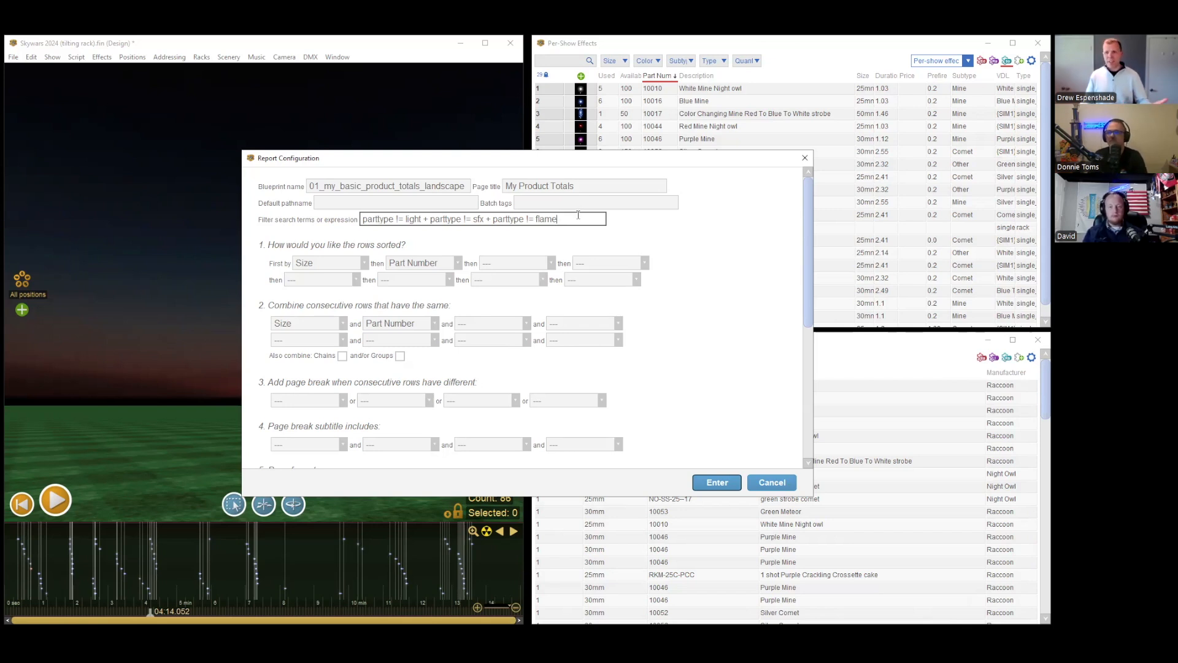
scroll(584, 247, "down", 2)
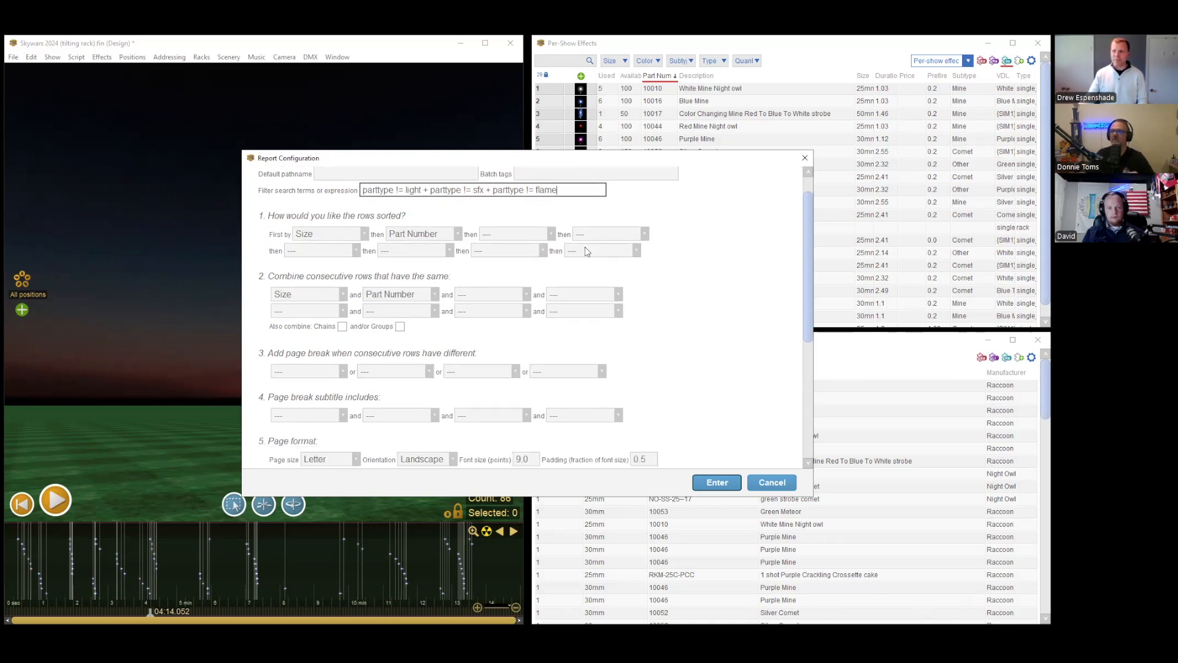
scroll(376, 264, "up", 1)
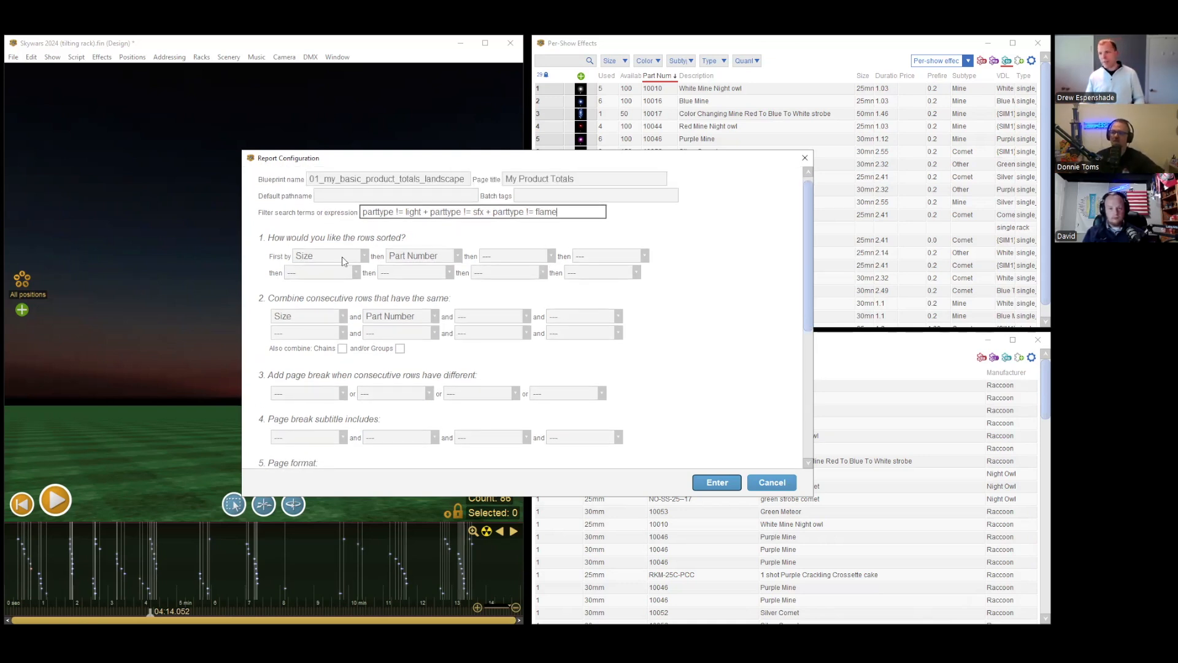
scroll(341, 256, "up", 1)
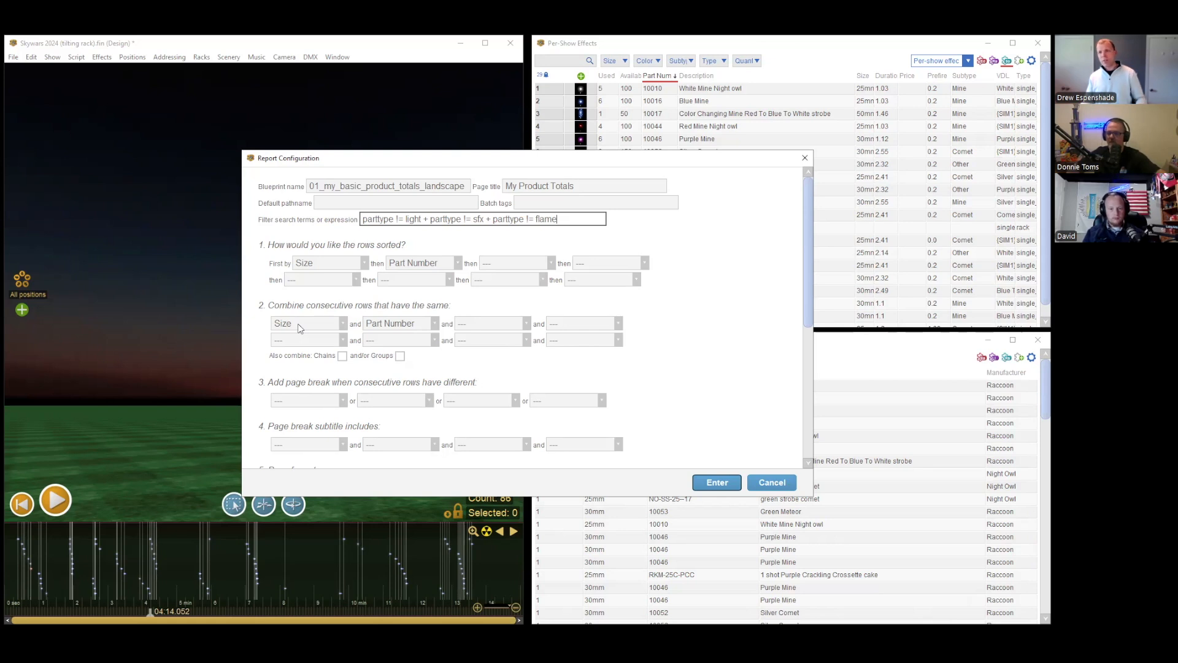
scroll(297, 322, "down", 1)
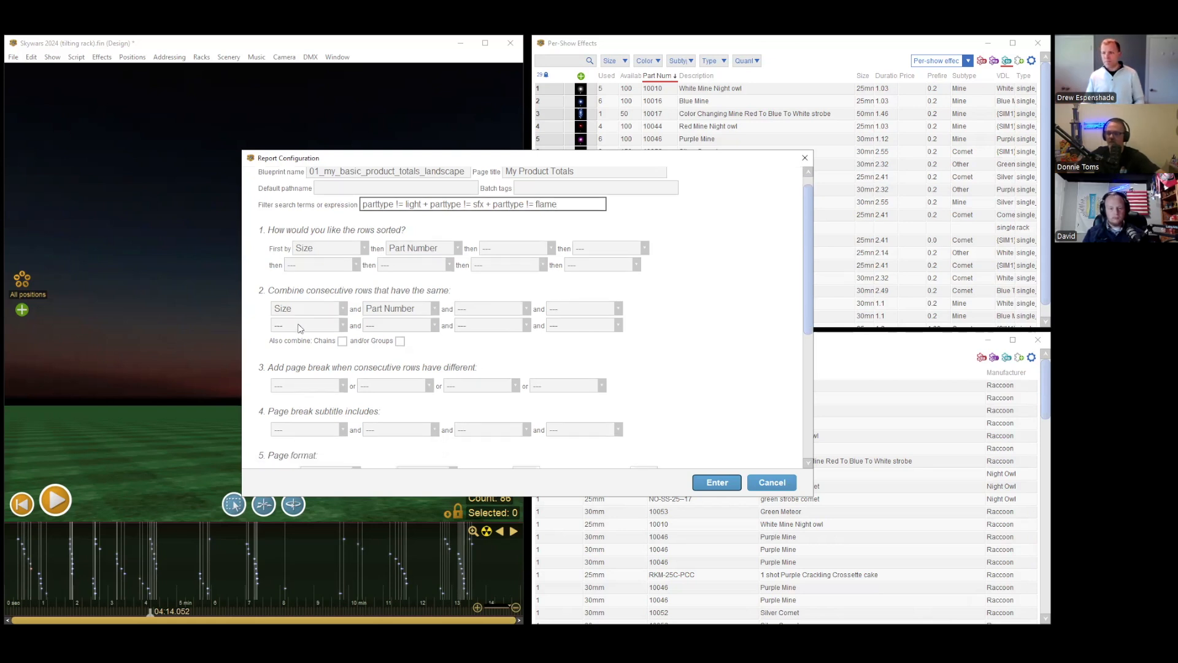
scroll(299, 325, "up", 1)
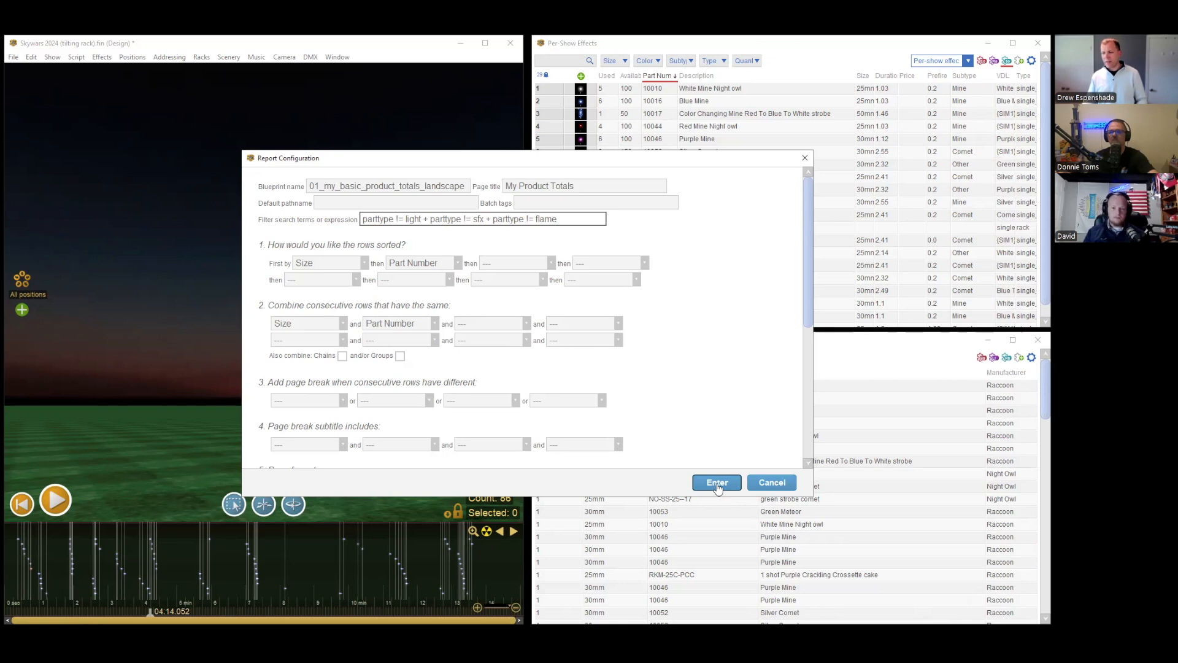
left_click_drag(808, 307, 800, 284)
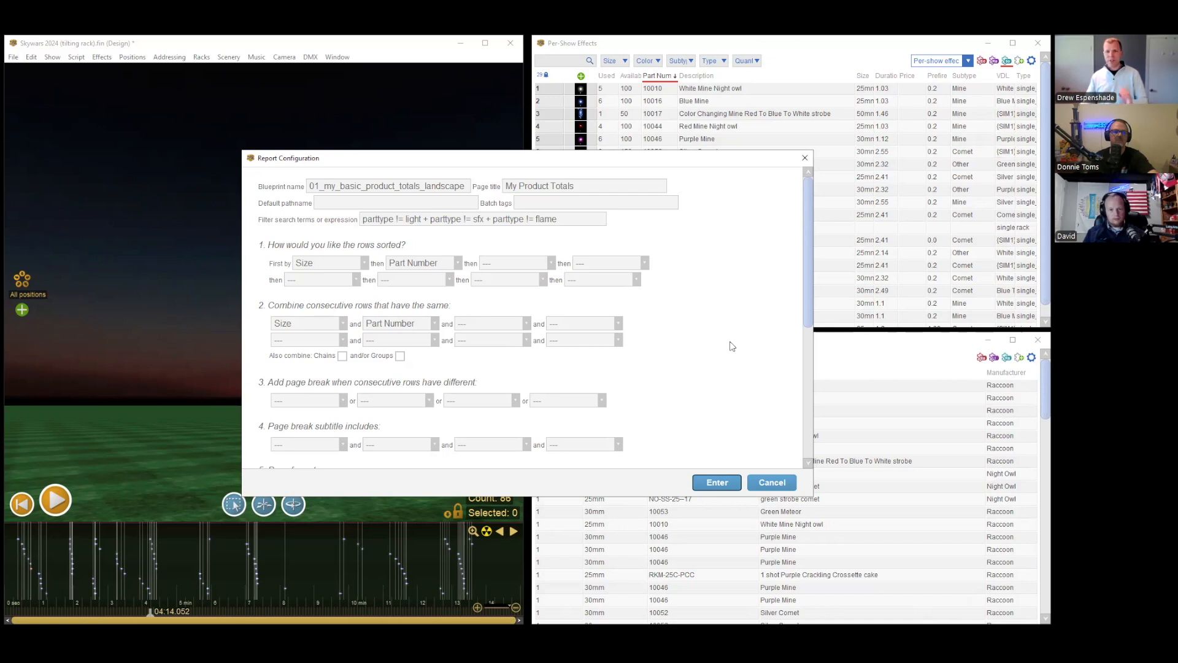
left_click(716, 482)
Check the show's available reports for the My Product Totals template, comparing it with the basic and special report groups.
left_click(13, 57)
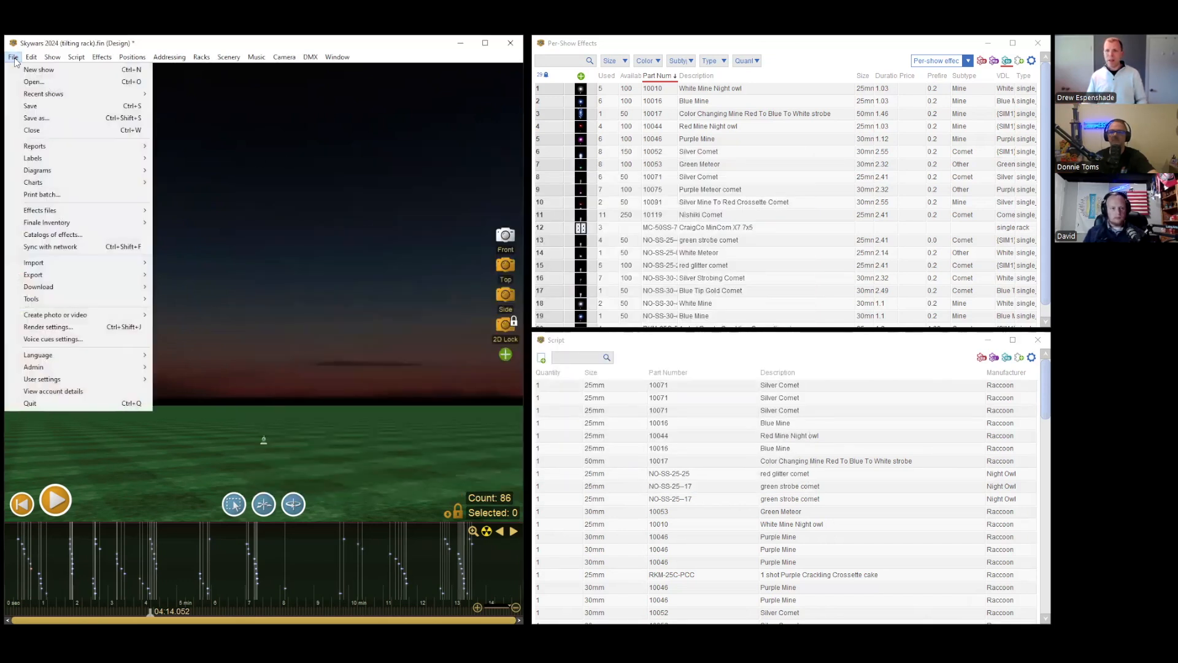
mouse_move(70, 151)
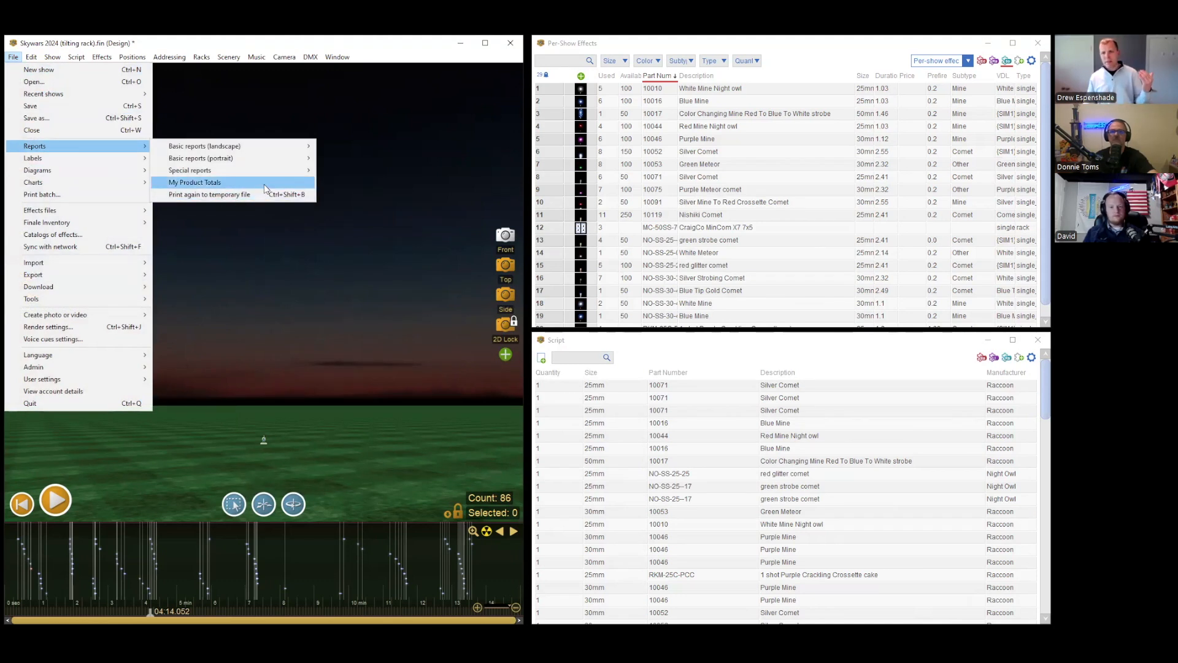
mouse_move(286, 146)
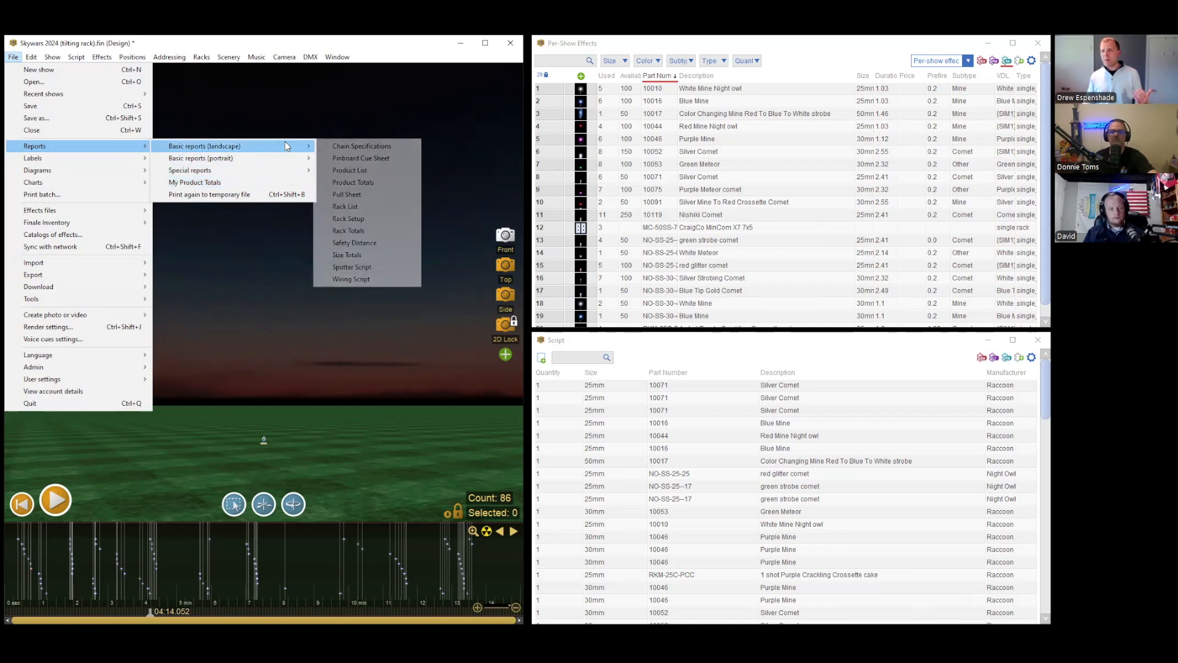
mouse_move(273, 172)
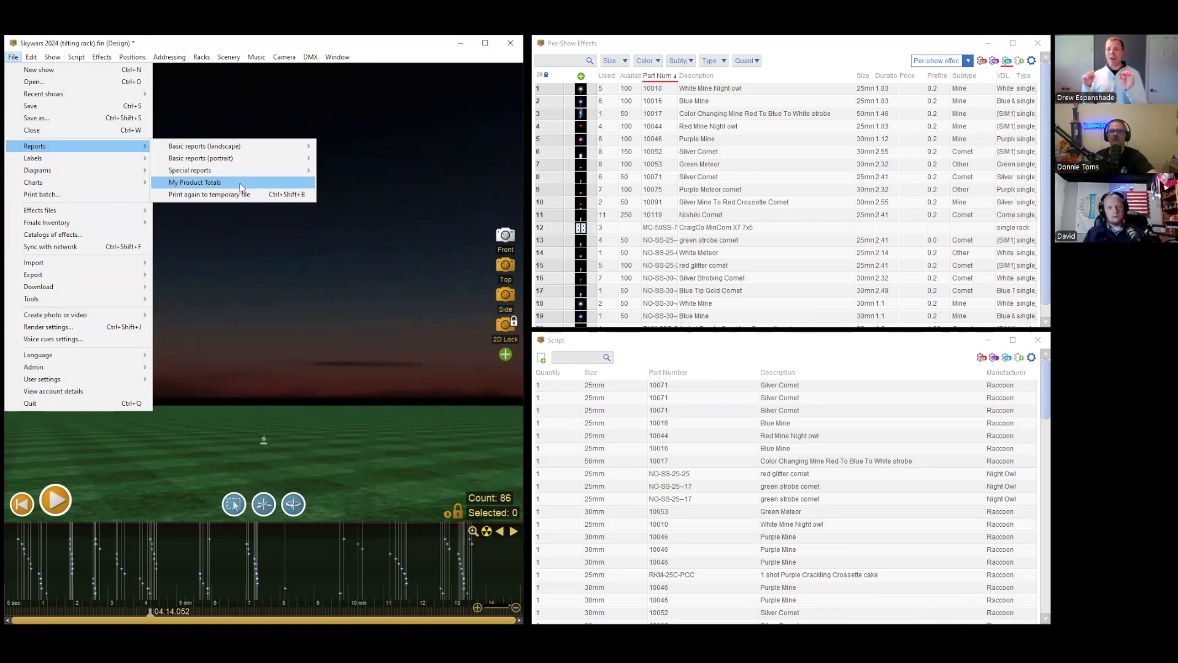
Create a new show and examine which reports are available in it.
left_click(91, 70)
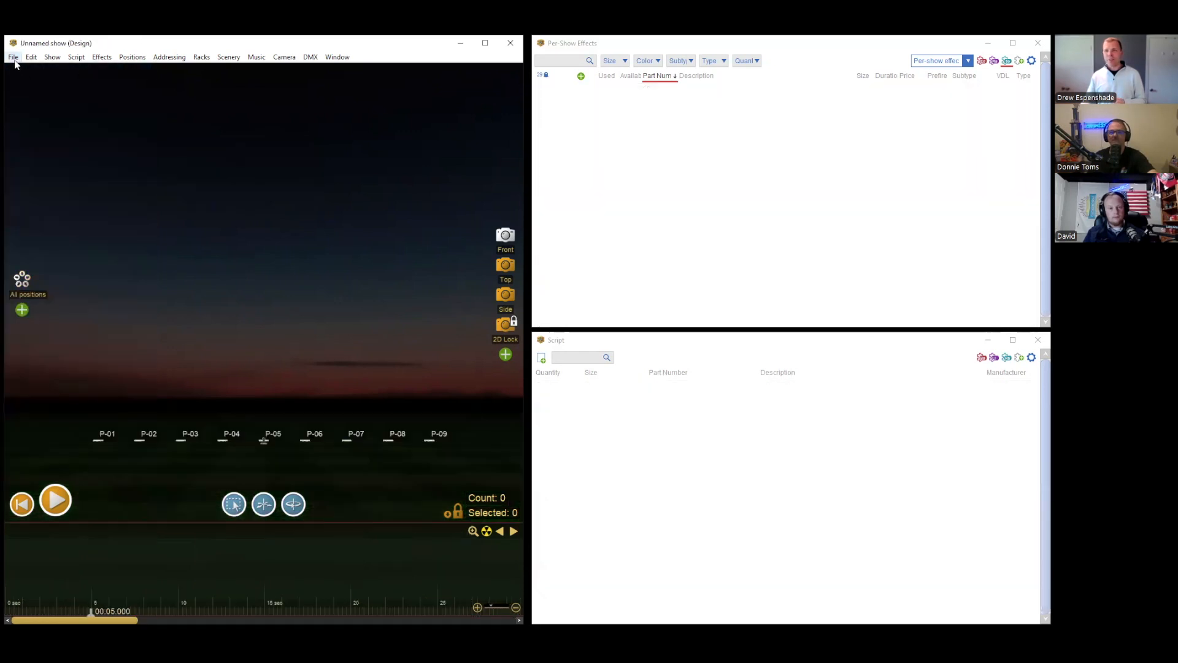
left_click(14, 58)
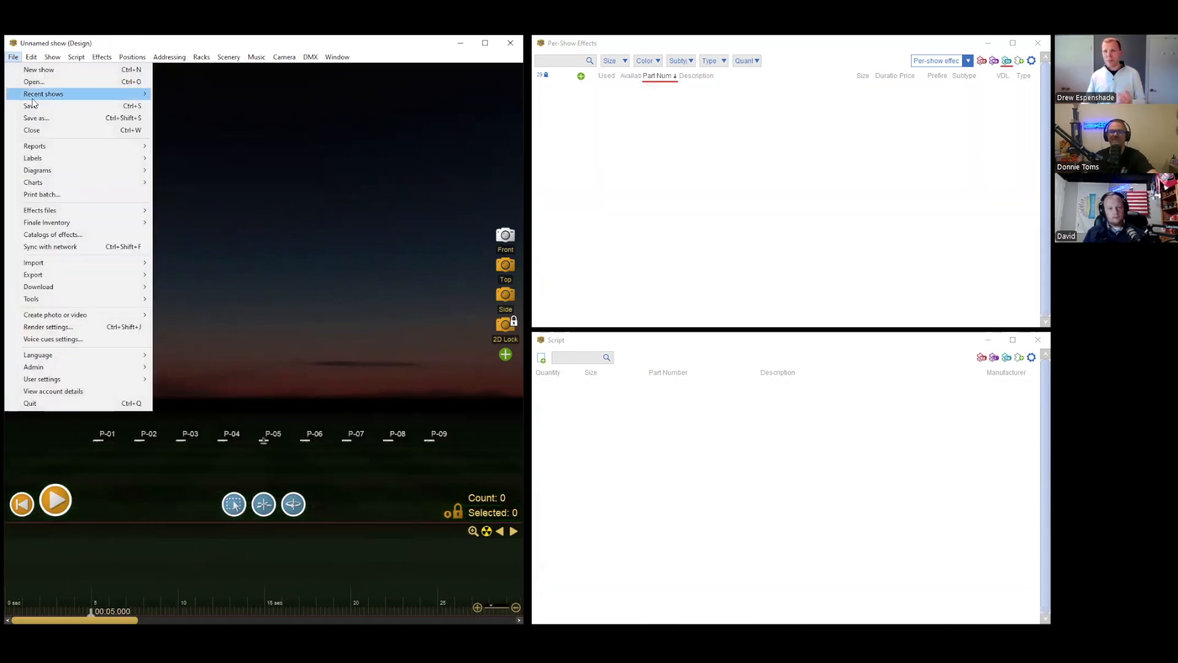
mouse_move(230, 172)
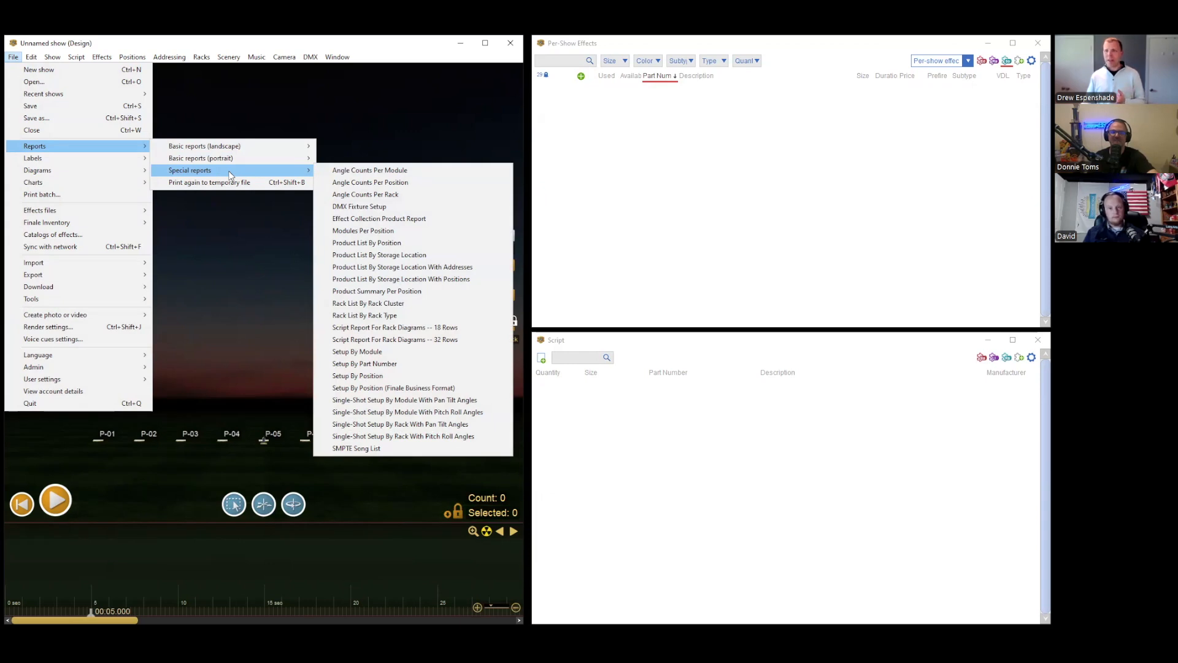
Switch back to the Skywars 2024 (tilting rack) show and open its Blueprints window.
left_click(337, 56)
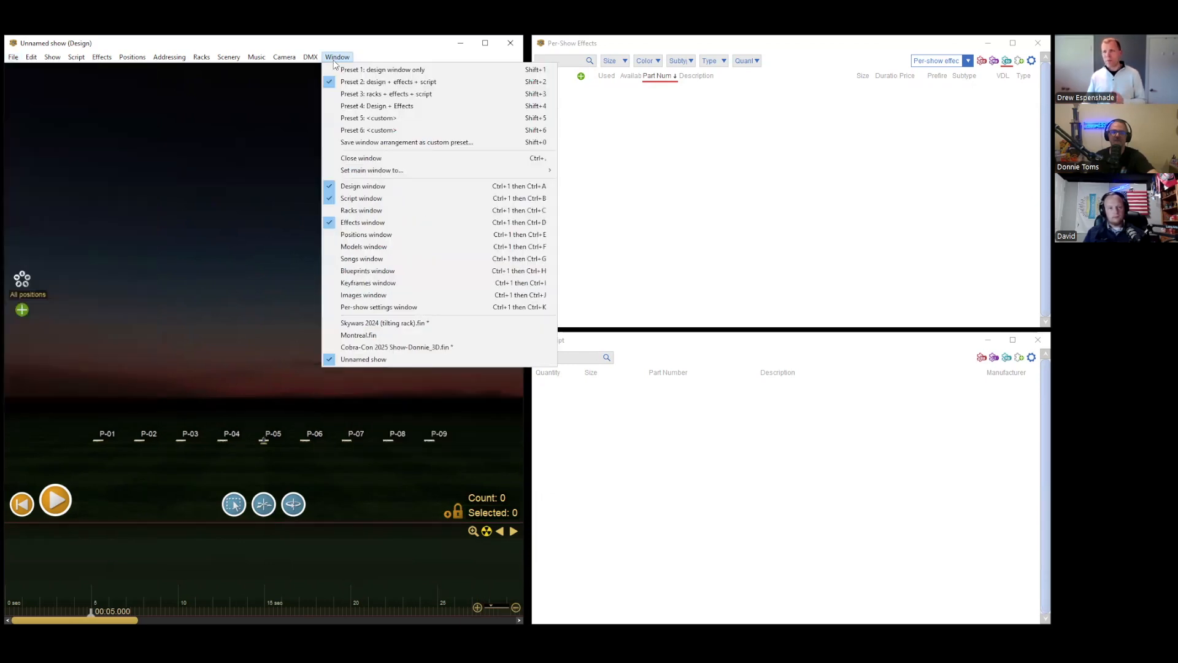
left_click(381, 322)
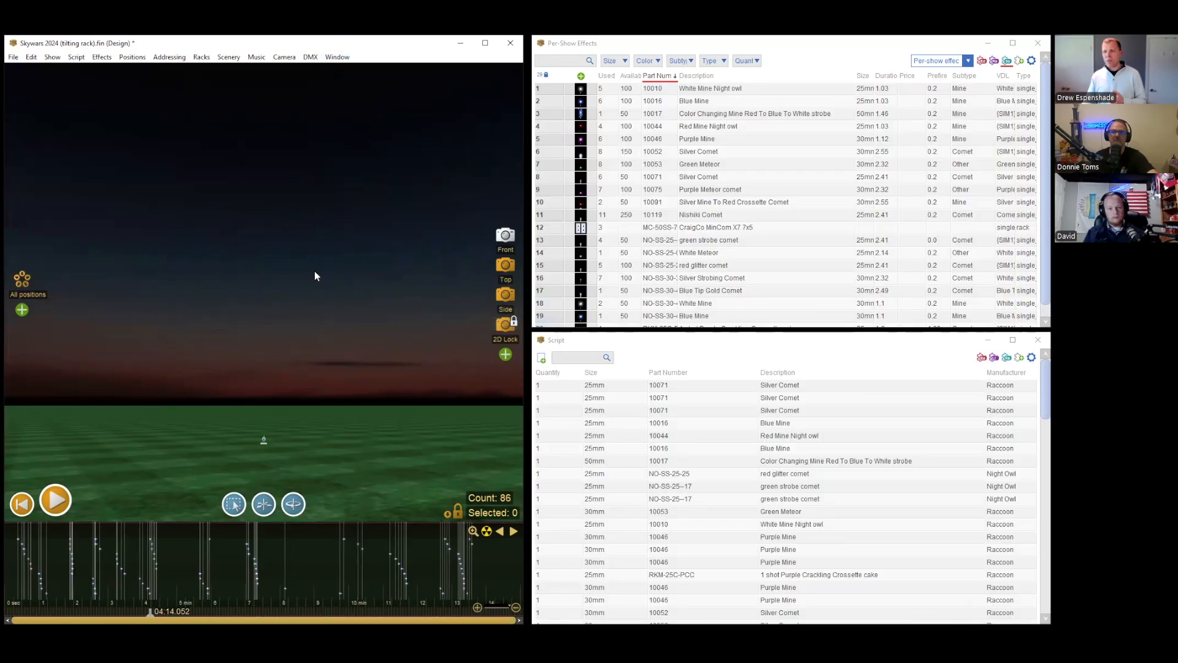
left_click(337, 56)
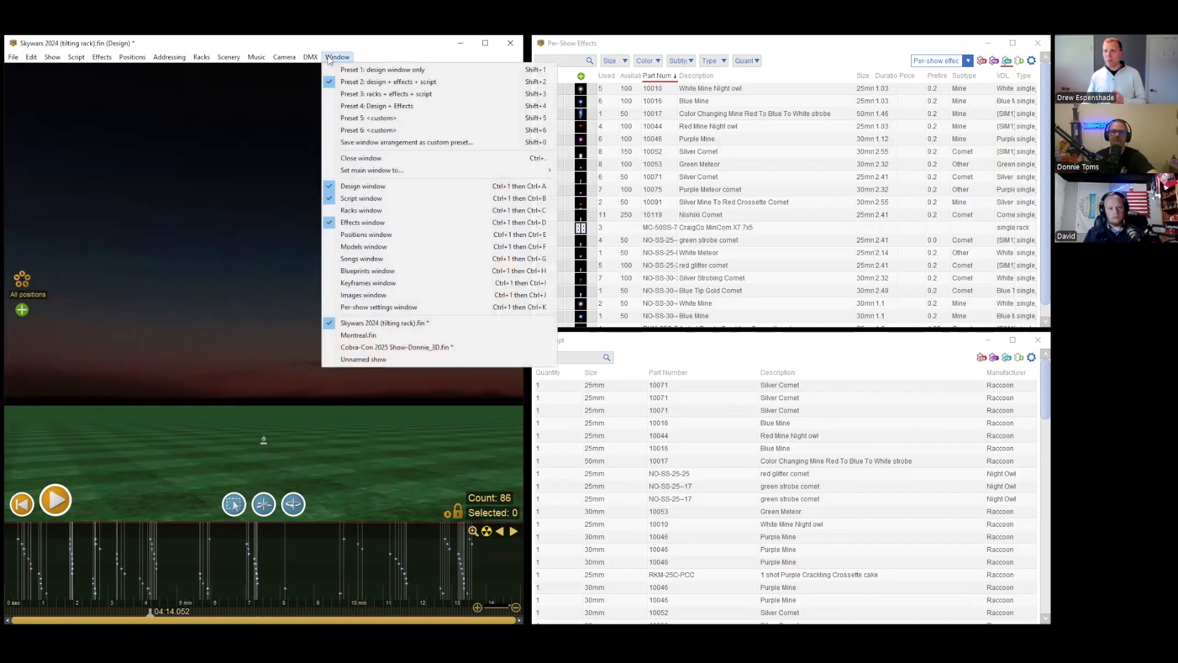
left_click(393, 283)
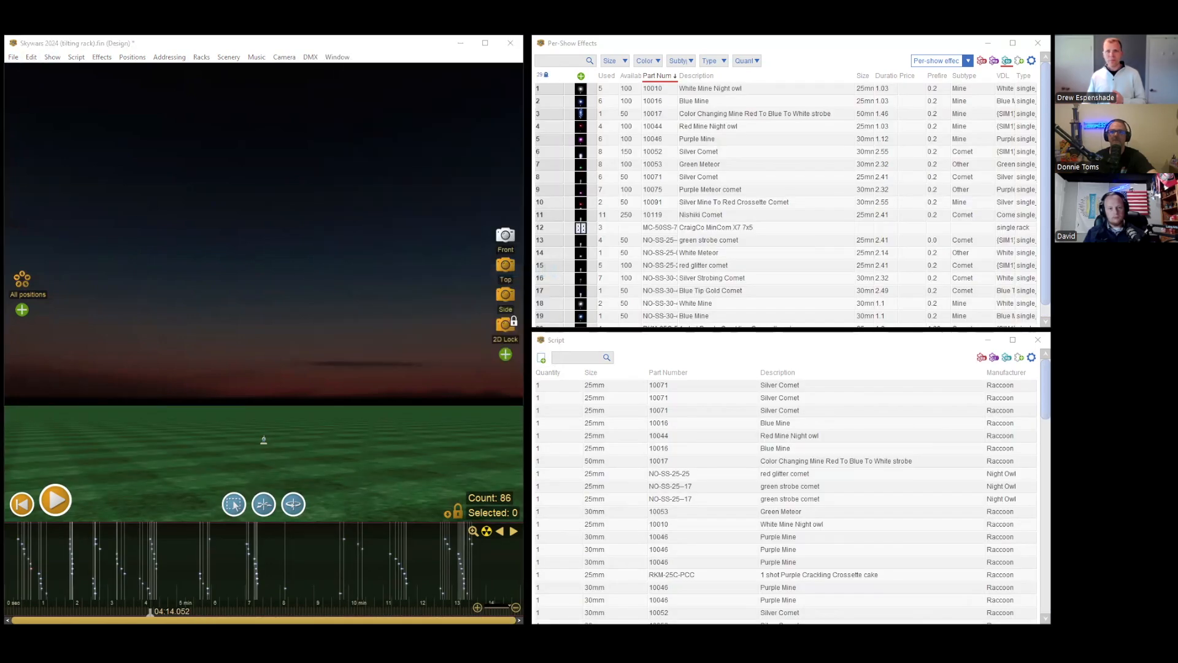
Locate the 01_my_basic_product_totals_landscape blueprint, widen the Type and Name columns, and copy its row.
left_click_drag(950, 144, 950, 382)
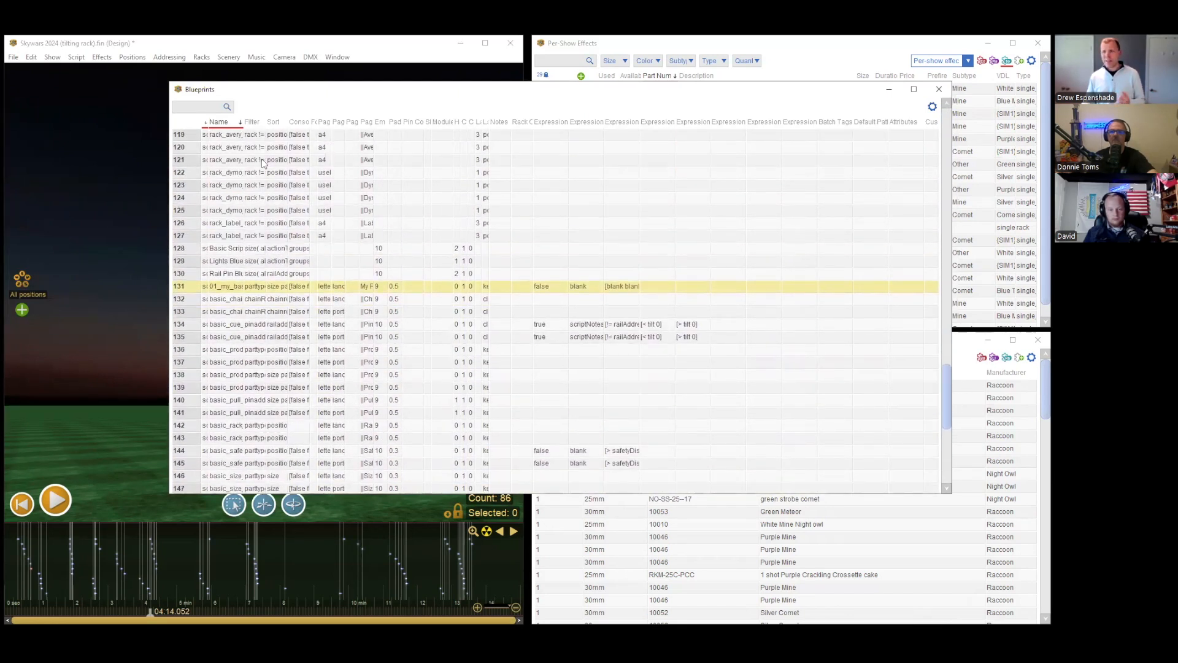
left_click_drag(208, 123, 298, 123)
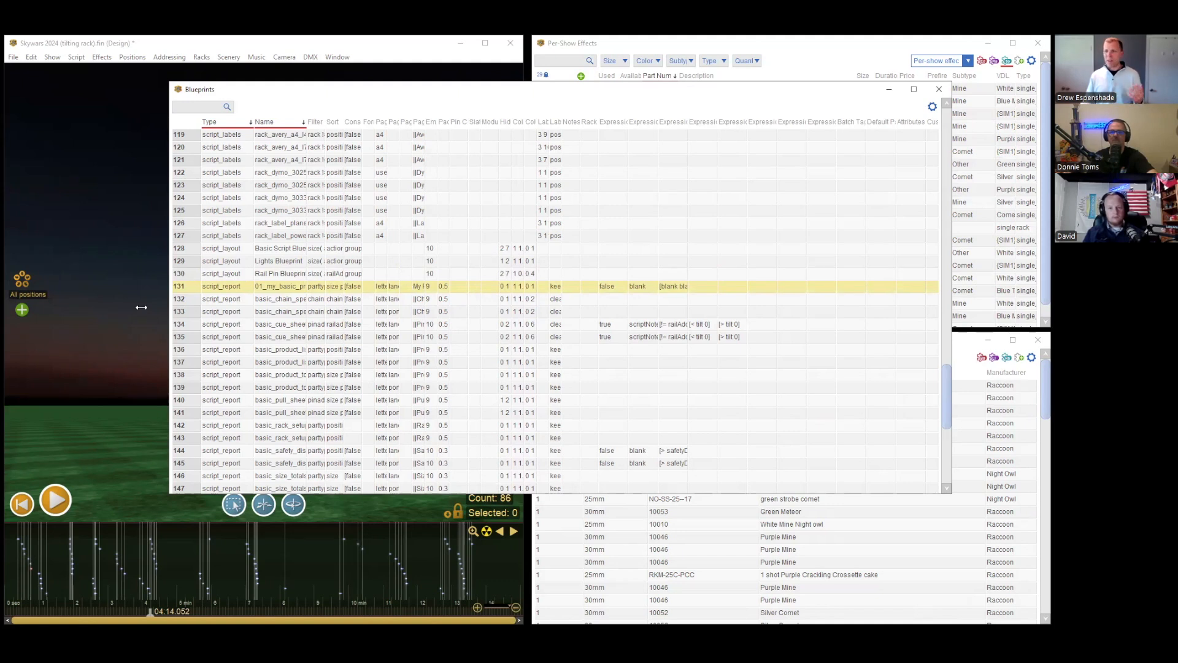
right_click(187, 292)
key("Escape")
Switch to the unnamed show and paste the copied report blueprint into its Blueprints window.
left_click(337, 57)
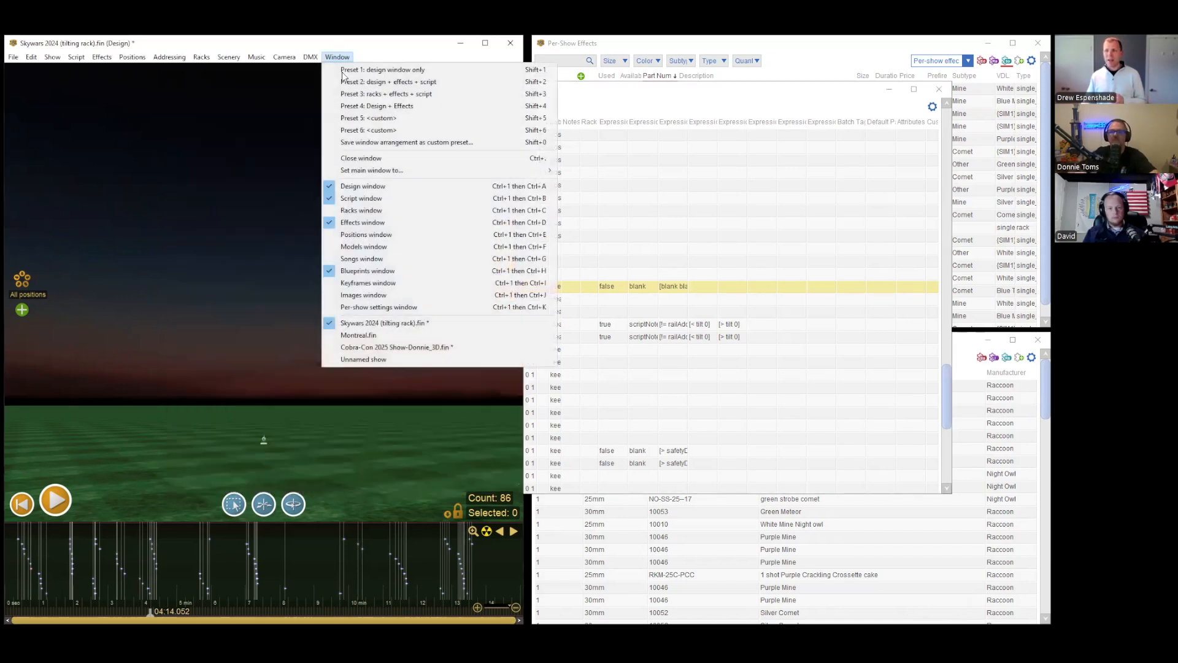
left_click(363, 359)
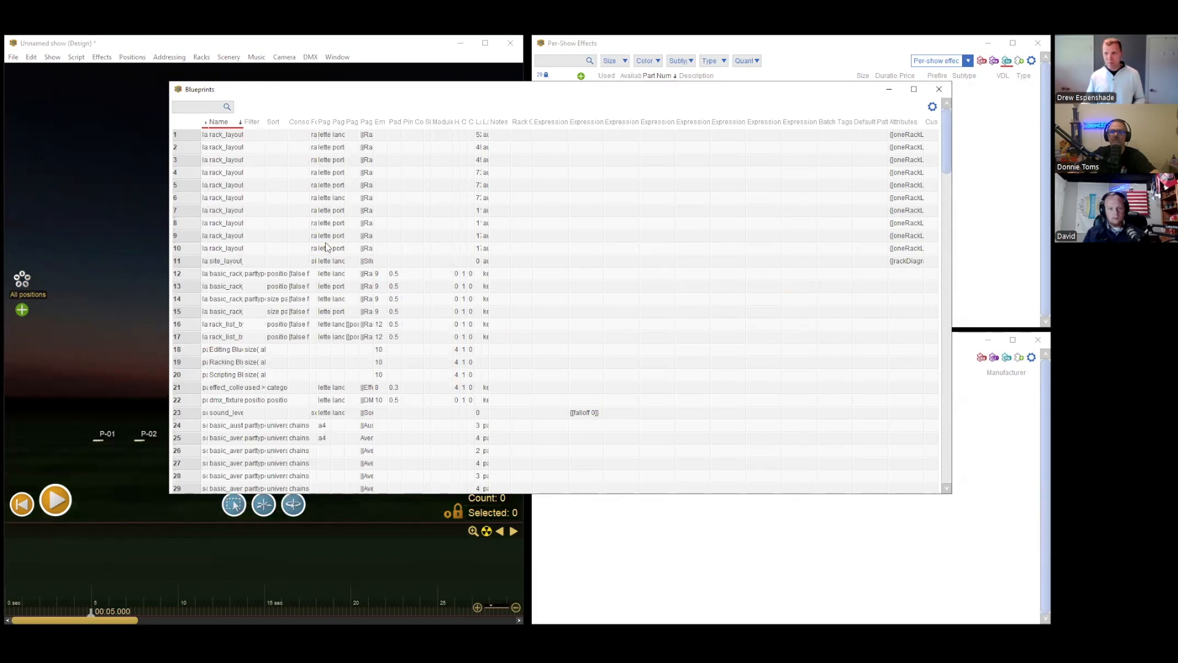
left_click_drag(943, 123, 923, 384)
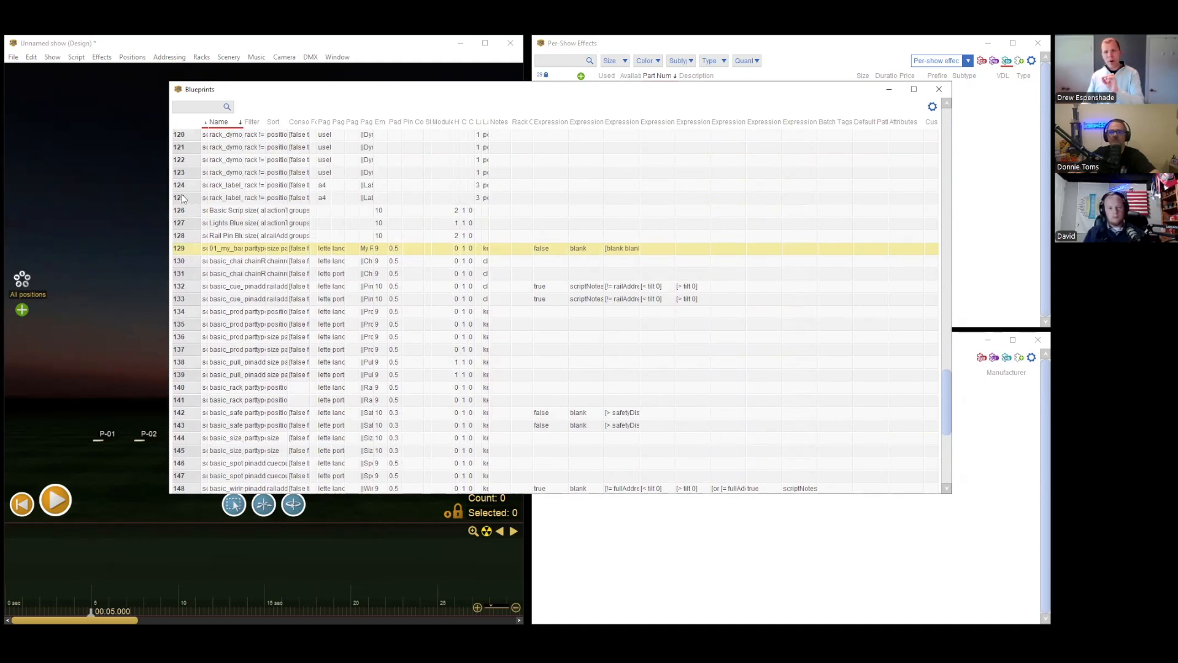
Check the unnamed show's available reports for My Product Totals and find the user setting for saving a show as start-up template.
left_click(13, 57)
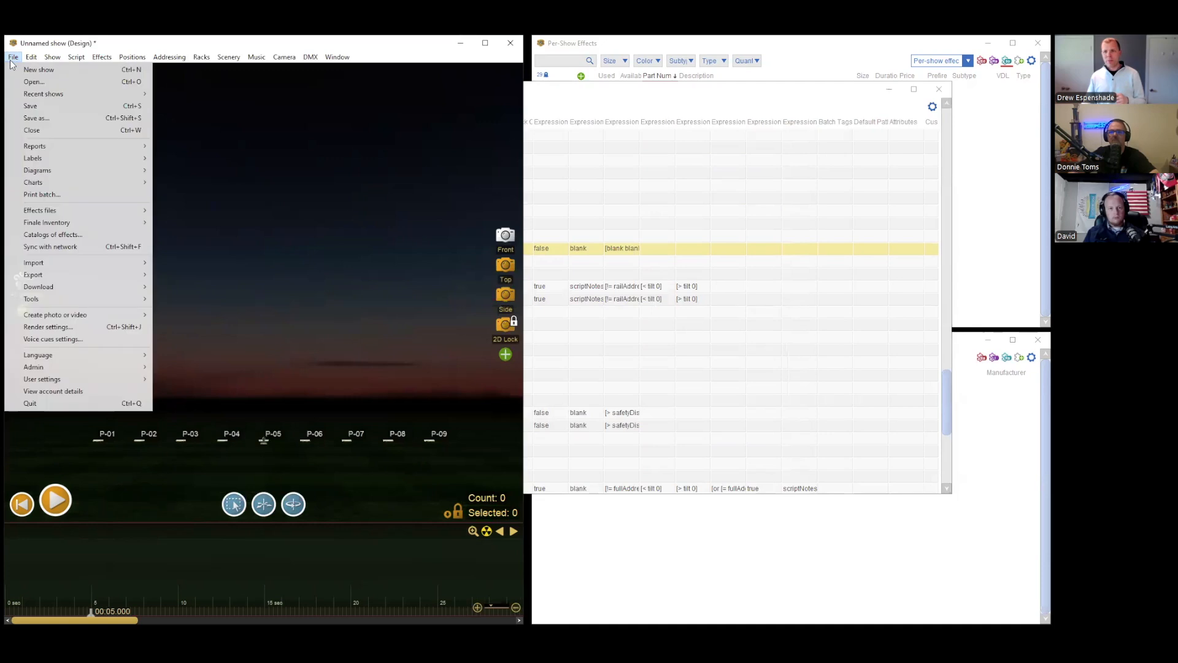
mouse_move(43, 150)
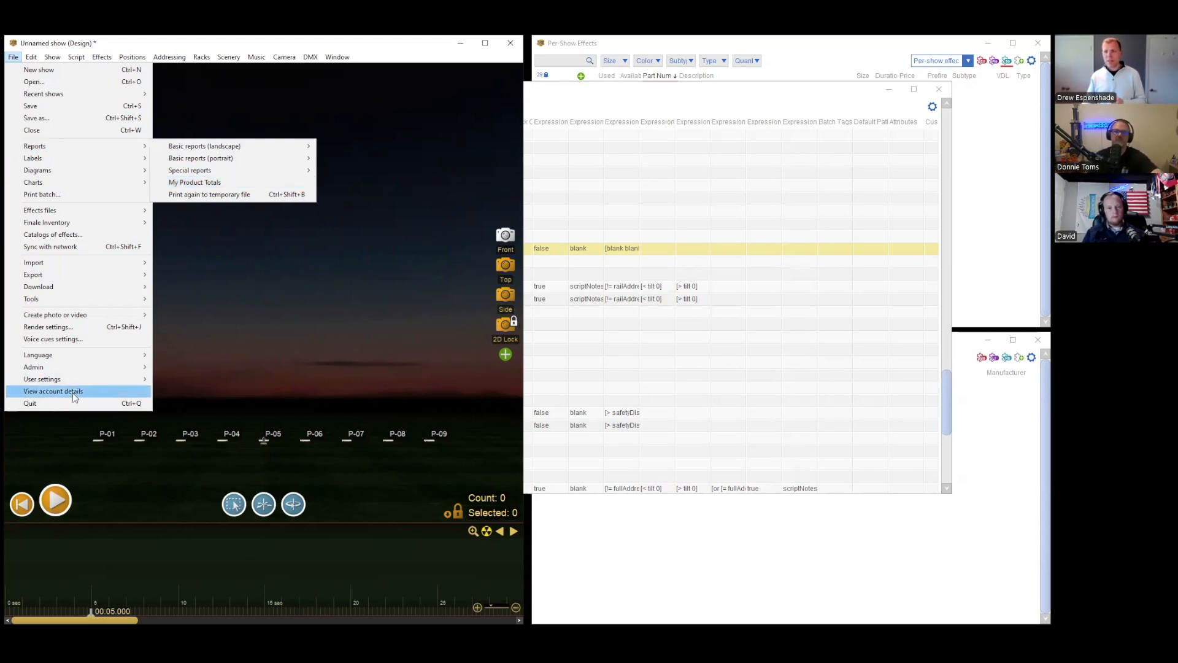
mouse_move(77, 381)
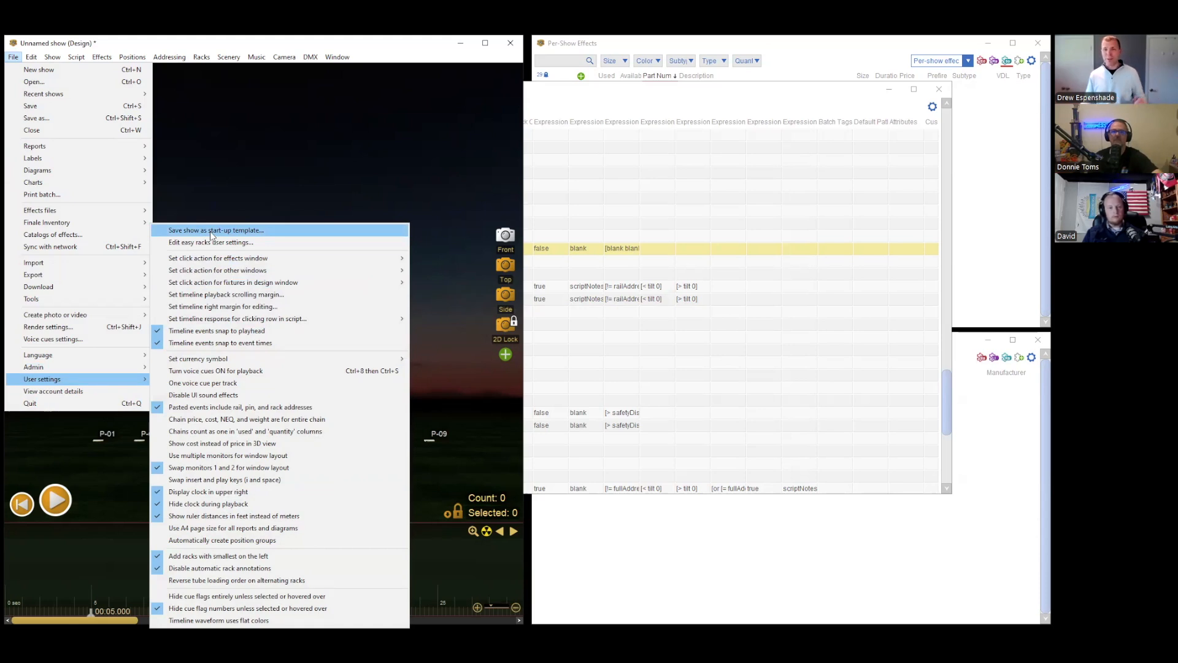
Switch to the Skywars 2024 (tilting rack) show and save its My Product Totals report as a PDF, closing the PDF after viewing.
left_click(340, 57)
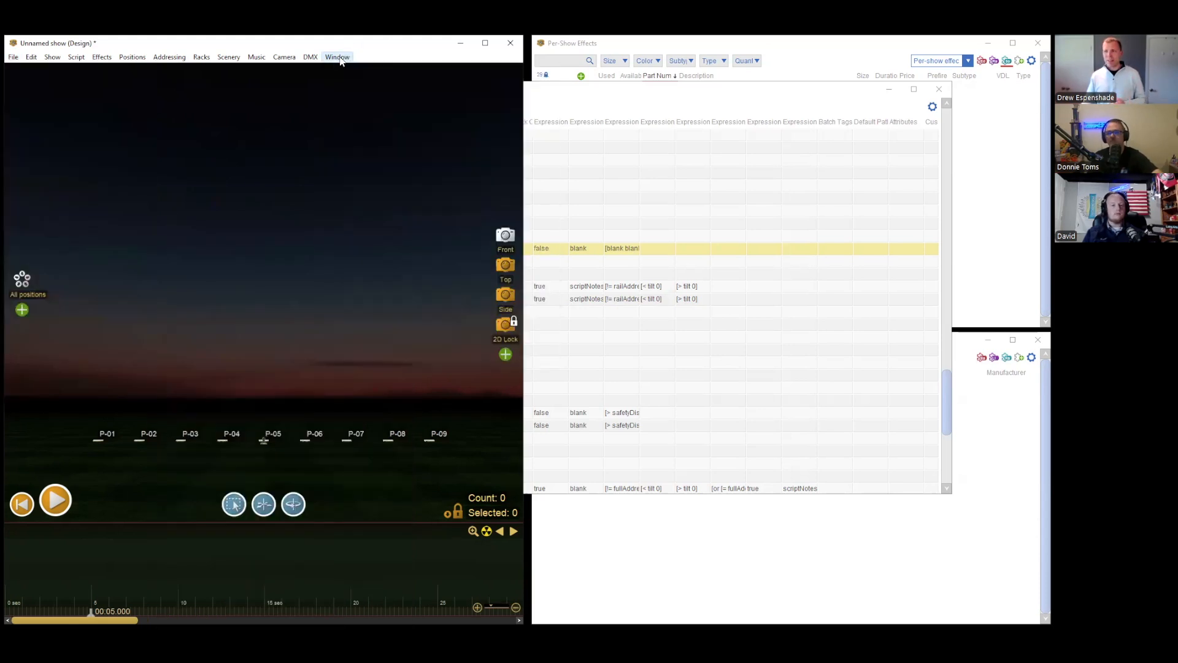
left_click(340, 58)
left_click(392, 326)
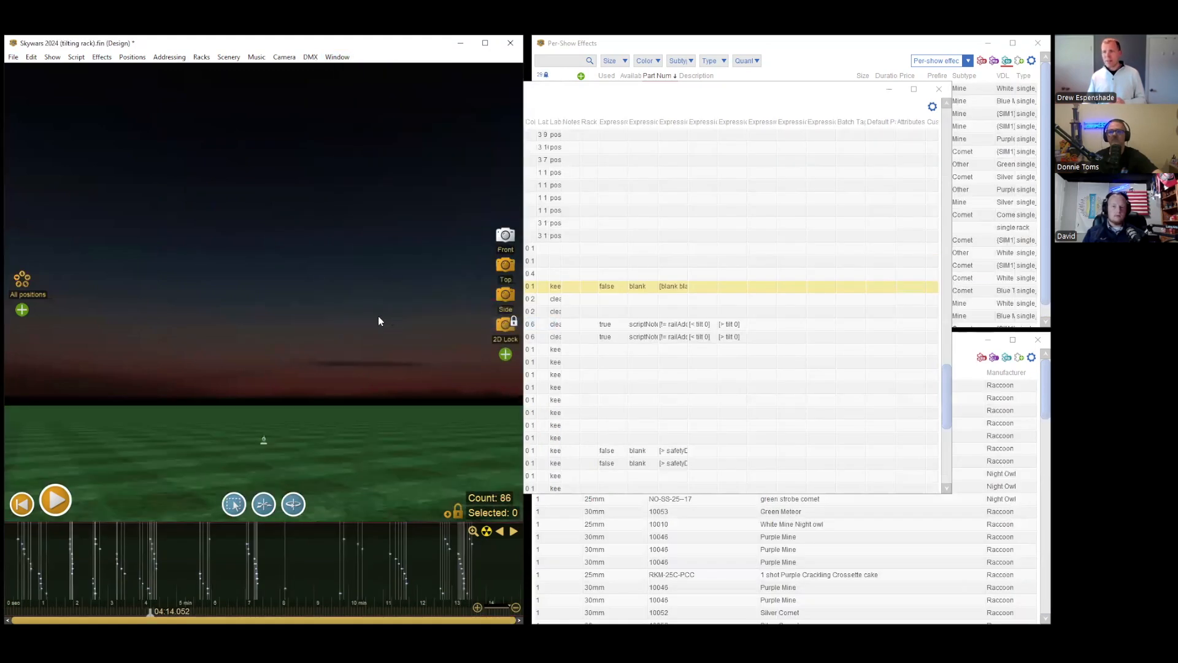
left_click(13, 57)
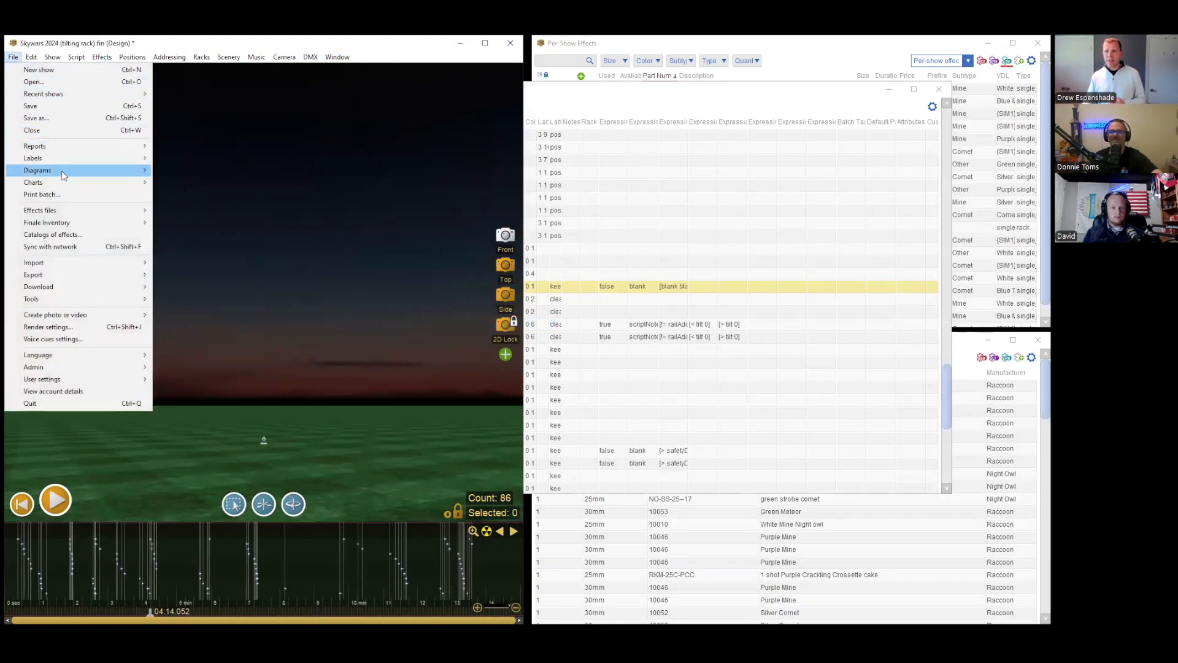
left_click(194, 182)
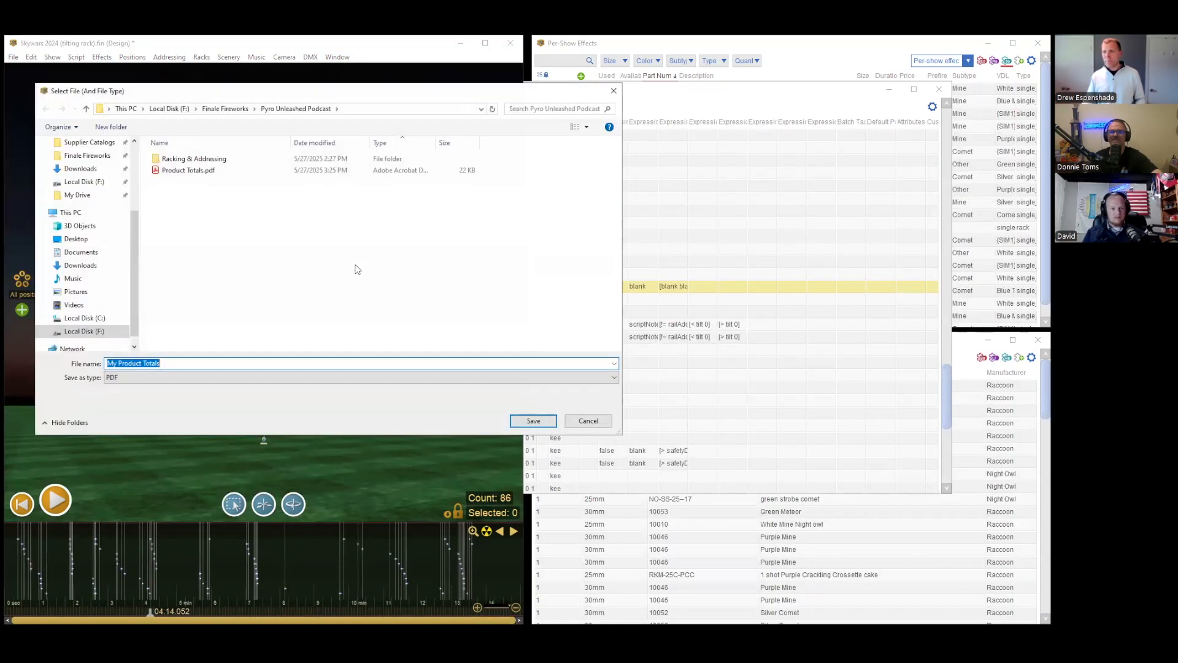
left_click(533, 421)
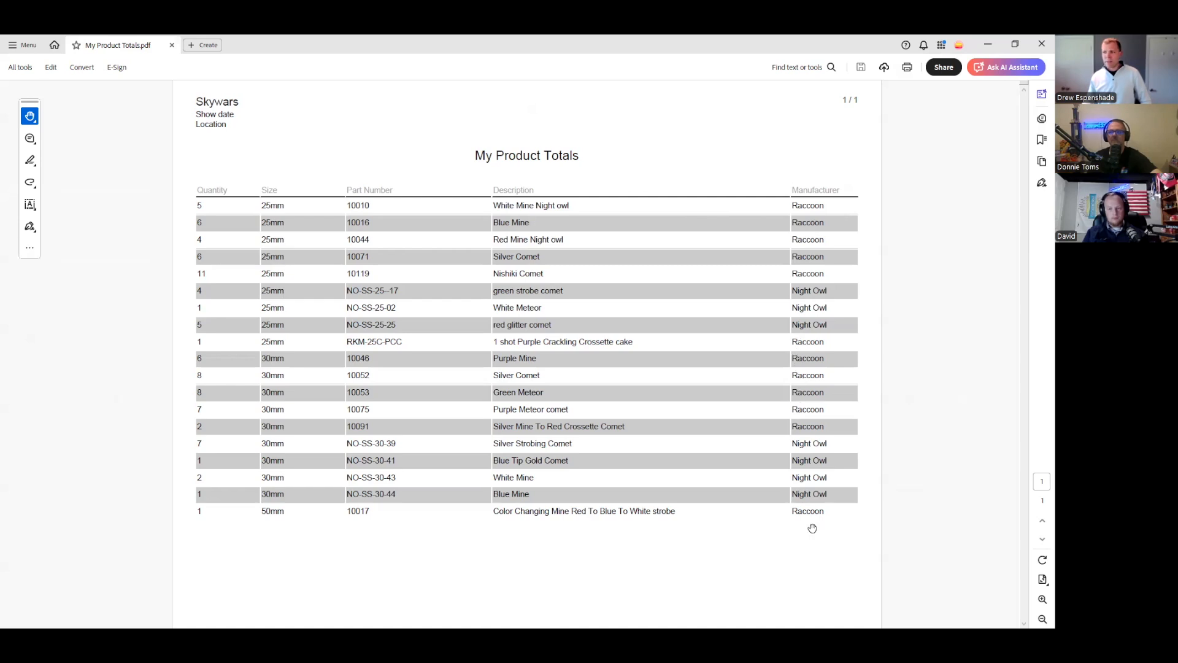
left_click(1040, 42)
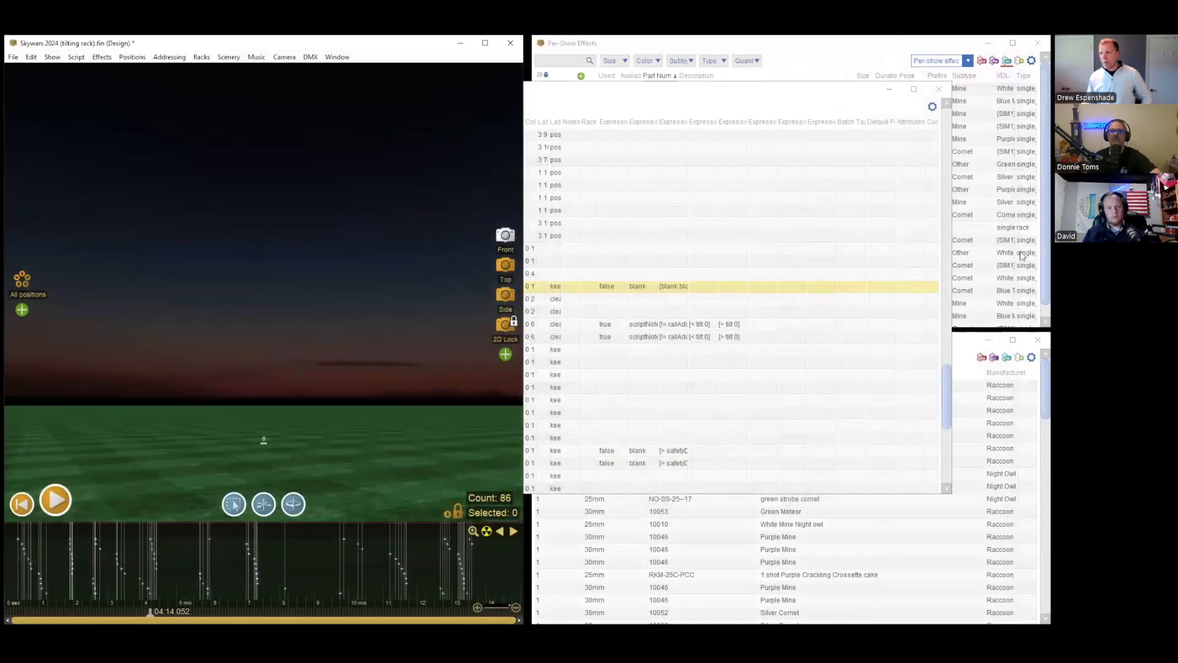
Close the Blueprints window and switch the Script table back to its red standard layout with event times and positions.
left_click(939, 89)
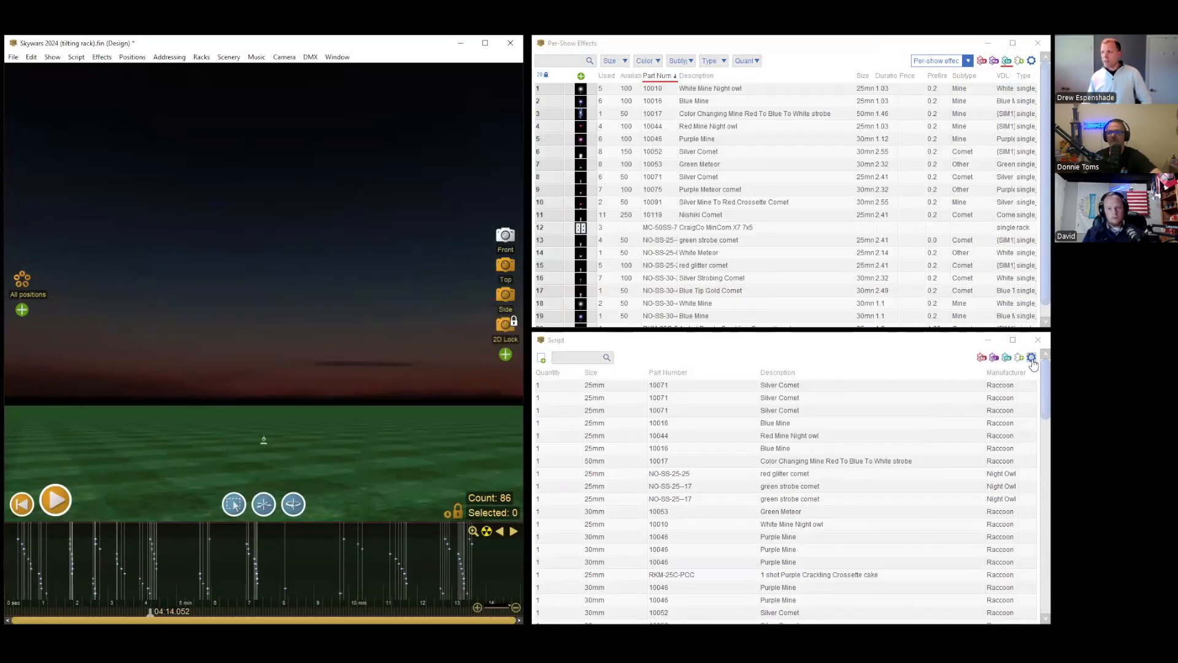
left_click(1031, 358)
scroll(999, 458, "down", 3)
mouse_move(953, 538)
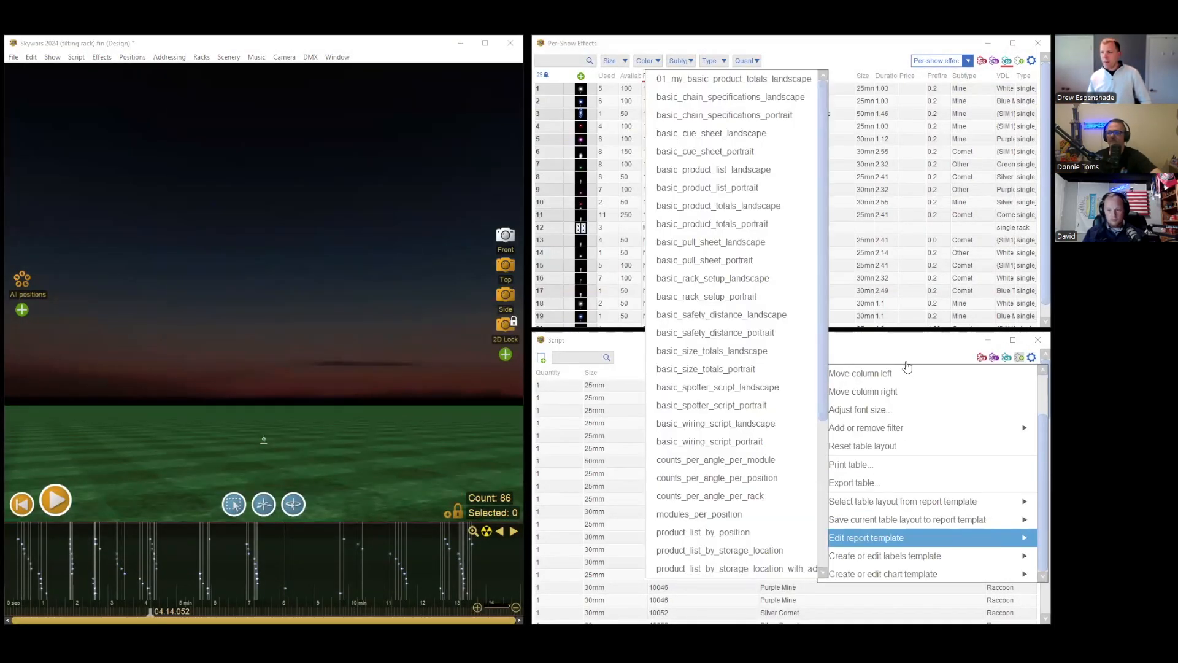
left_click(908, 355)
left_click(982, 357)
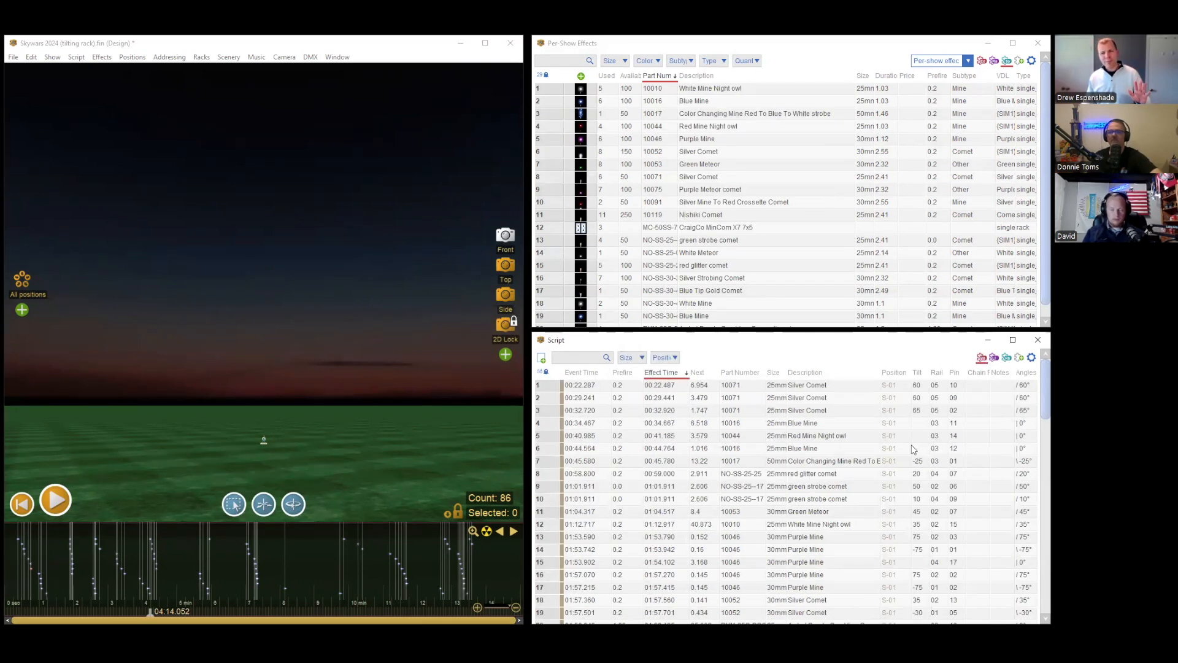
Open the 01_my_basic_product_totals_landscape report template for editing from the Script window and look over its configuration.
left_click(1032, 358)
scroll(970, 424, "down", 3)
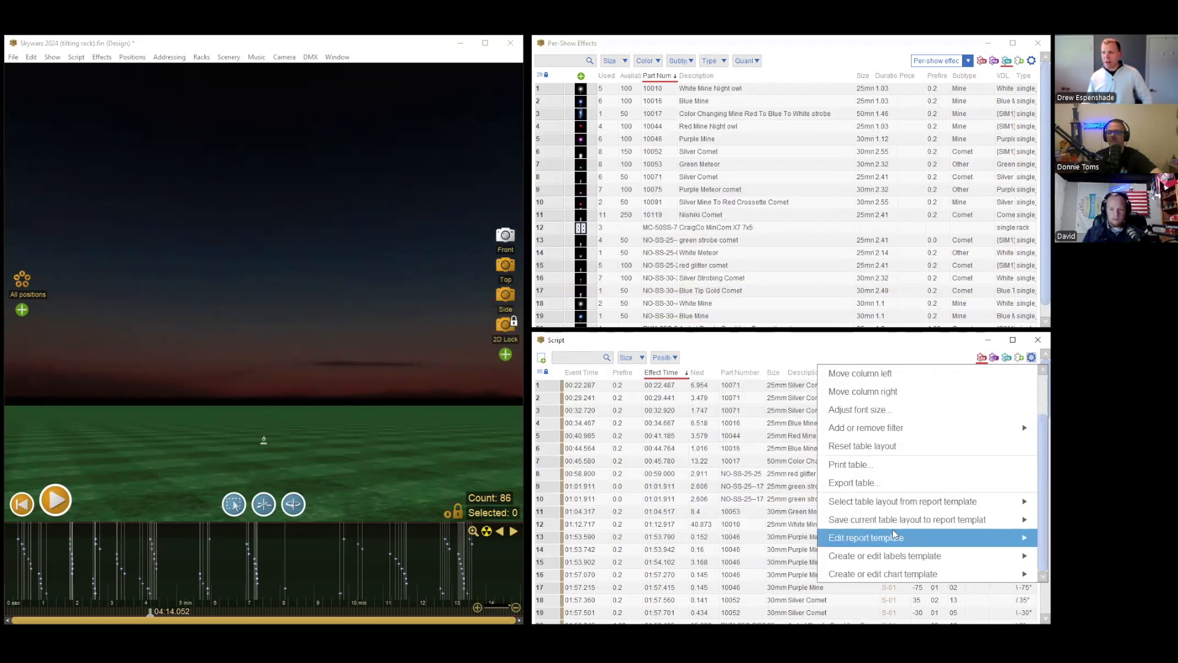
mouse_move(888, 538)
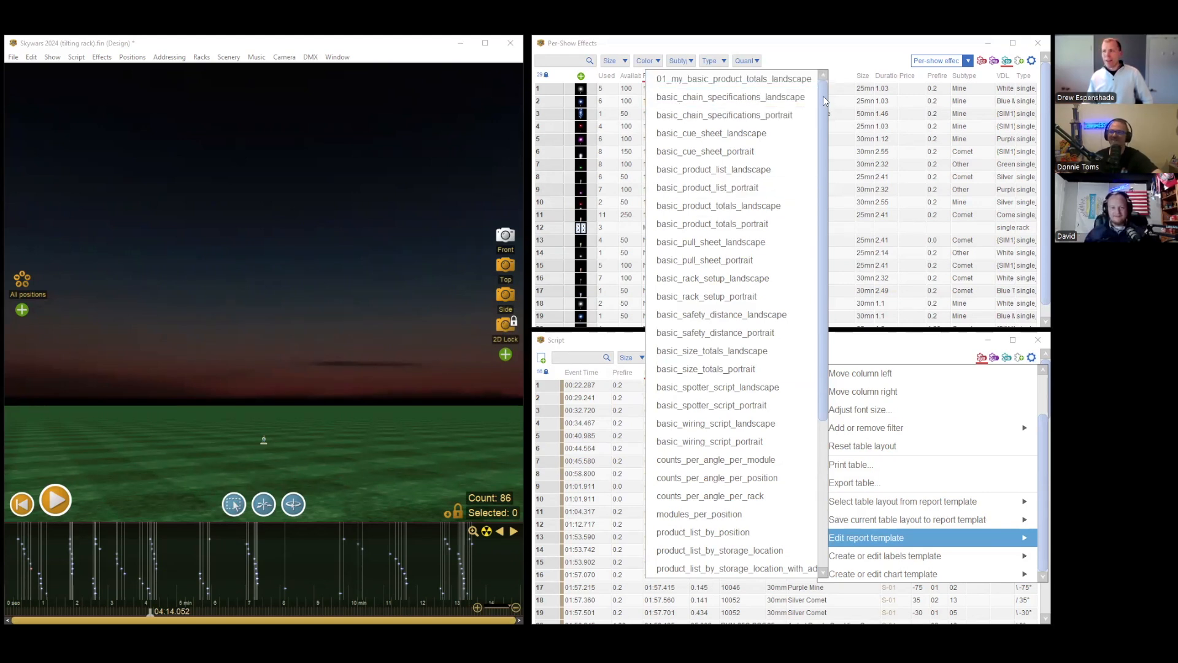
mouse_move(823, 96)
left_mouse_down()
mouse_move(840, 338)
mouse_move(844, 177)
mouse_move(834, 259)
mouse_move(824, 95)
left_mouse_up()
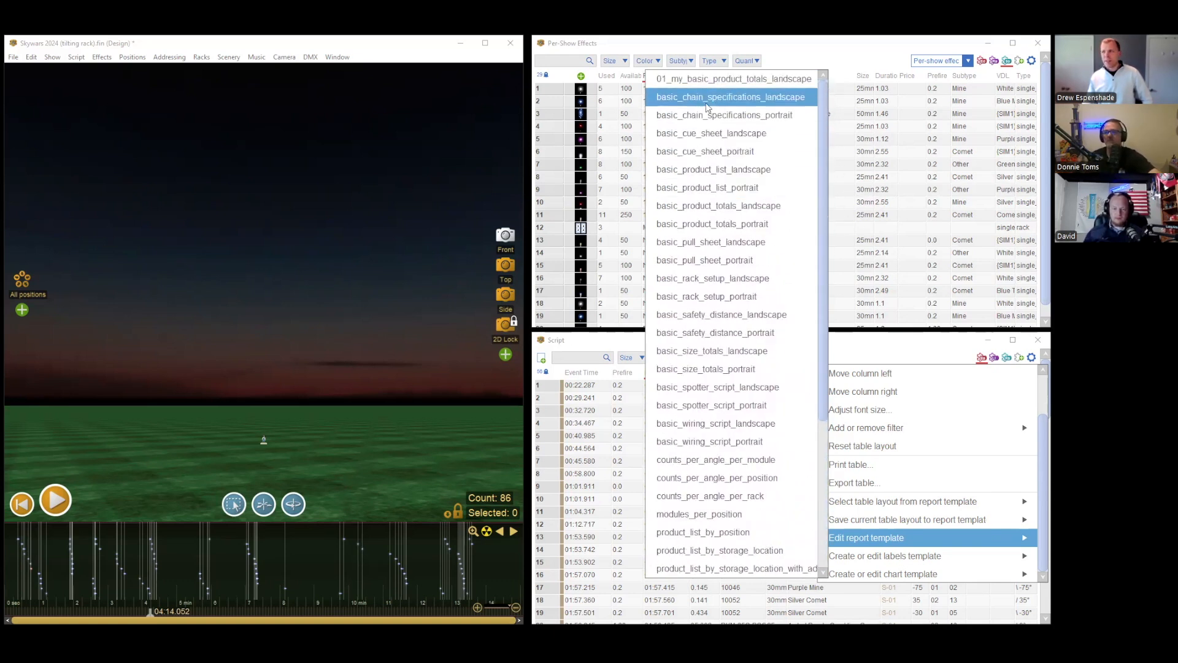
left_click(673, 86)
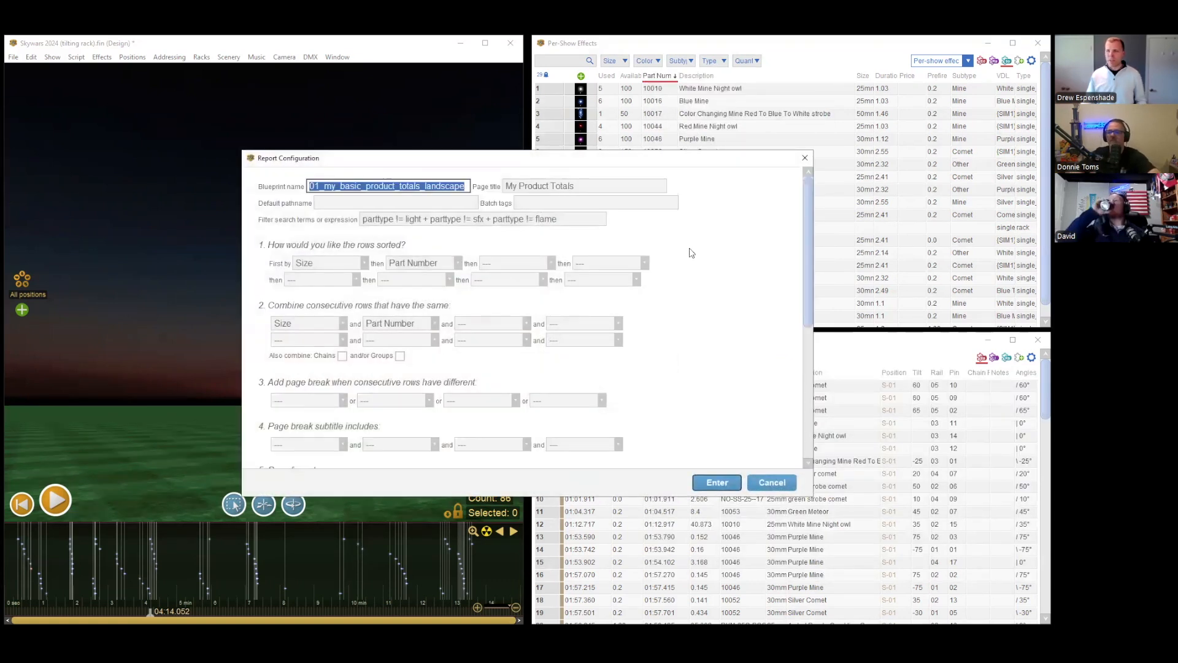
left_click_drag(808, 190, 800, 184)
scroll(798, 187, "down", 2)
scroll(785, 190, "up", 2)
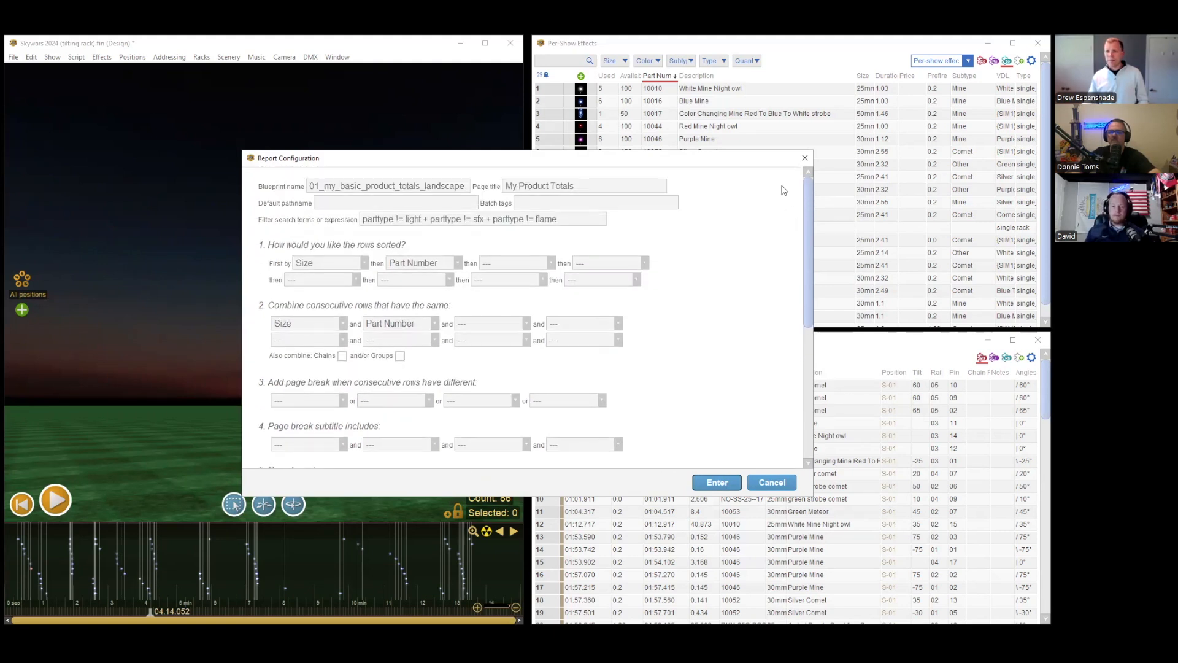
Set the report's first row sorting criterion to Manufacturer.
left_click(347, 263)
scroll(333, 367, "down", 3)
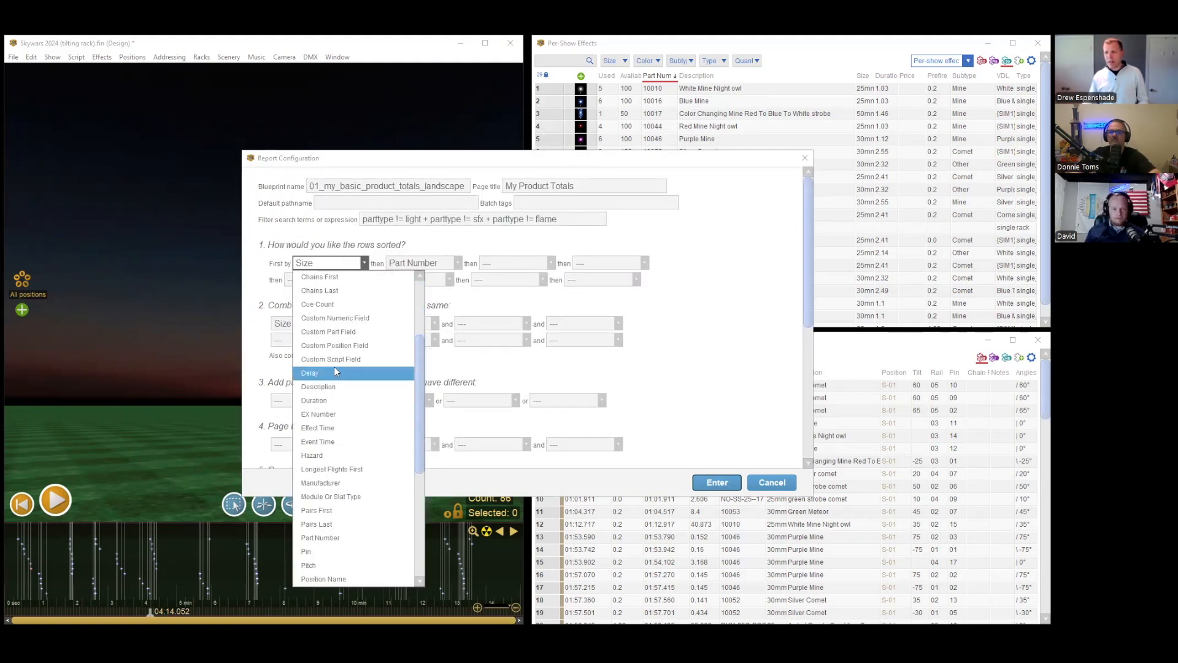
left_click(319, 455)
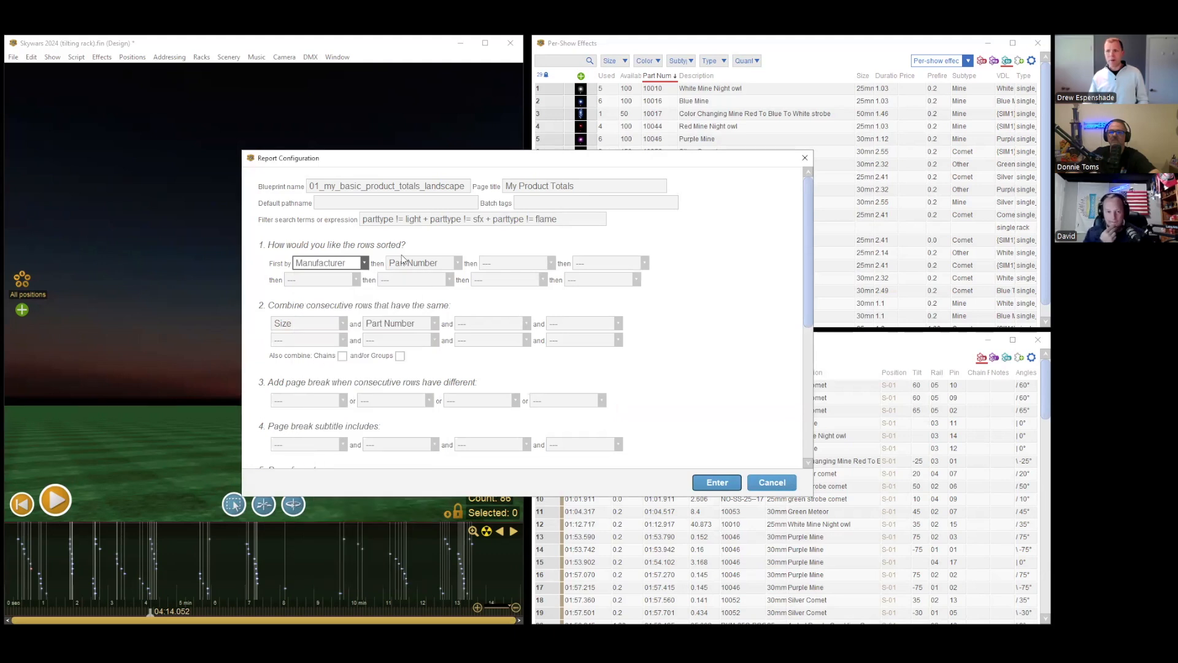
Add a page break to the report when consecutive rows have a different Manufacturer.
scroll(384, 298, "down", 1)
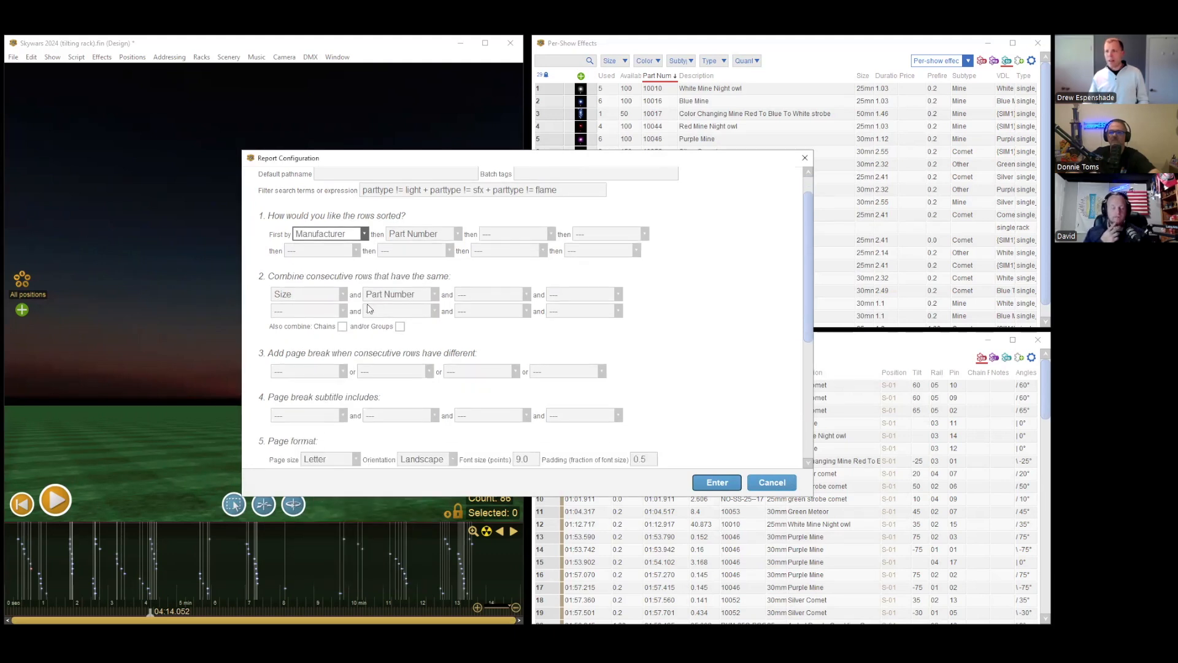
scroll(362, 307, "down", 1)
left_click(326, 344)
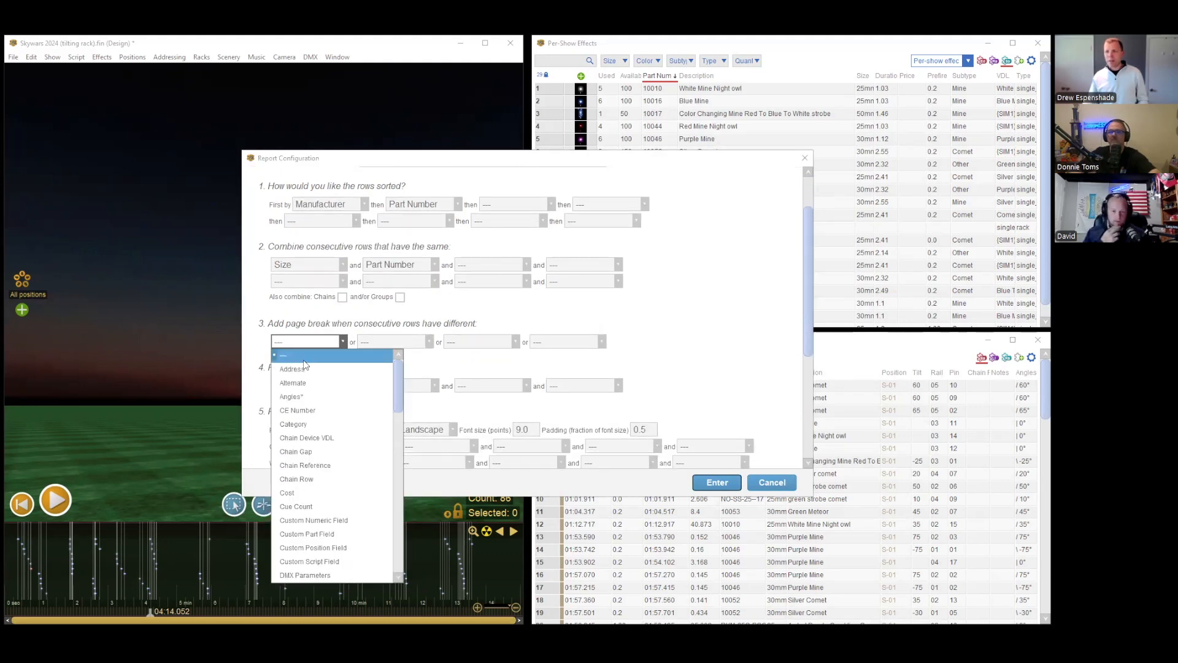
scroll(323, 417, "down", 6)
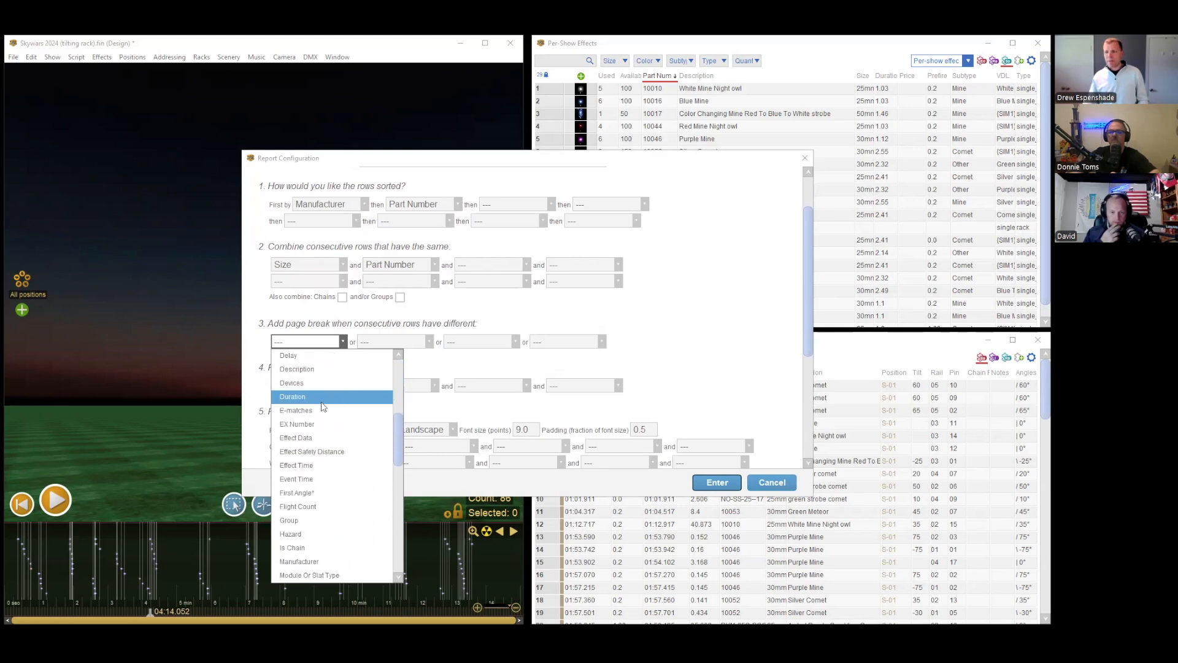
left_click(325, 493)
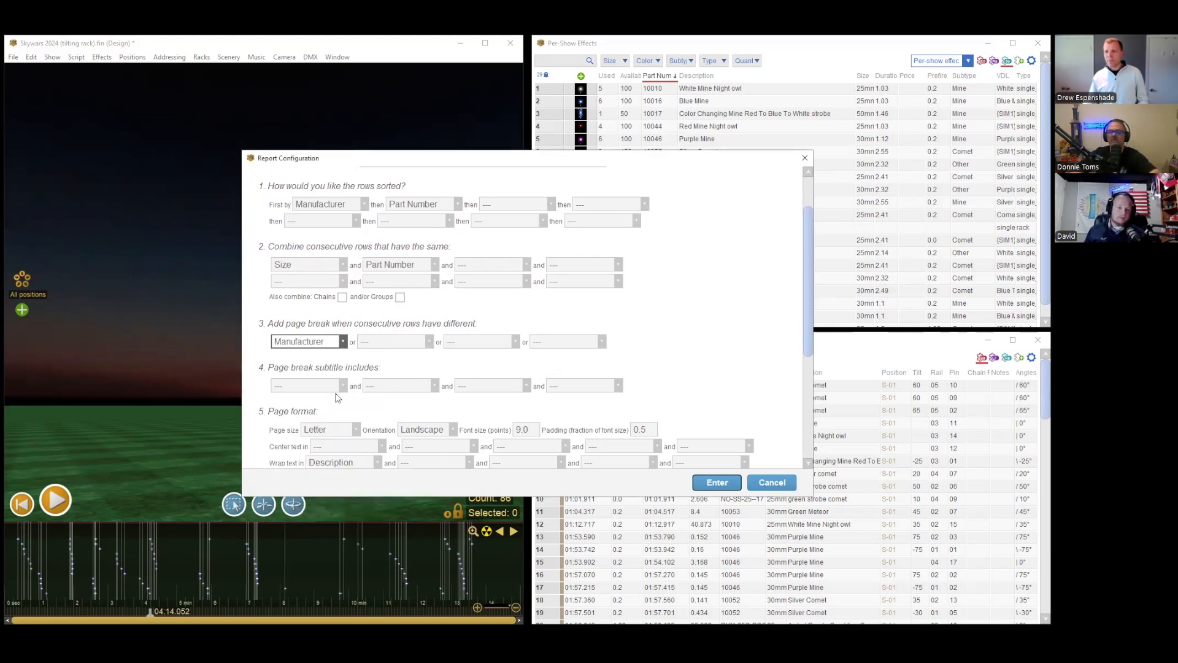
Include Manufacturer in the report's page break subtitle and save the report configuration.
scroll(330, 399, "down", 2)
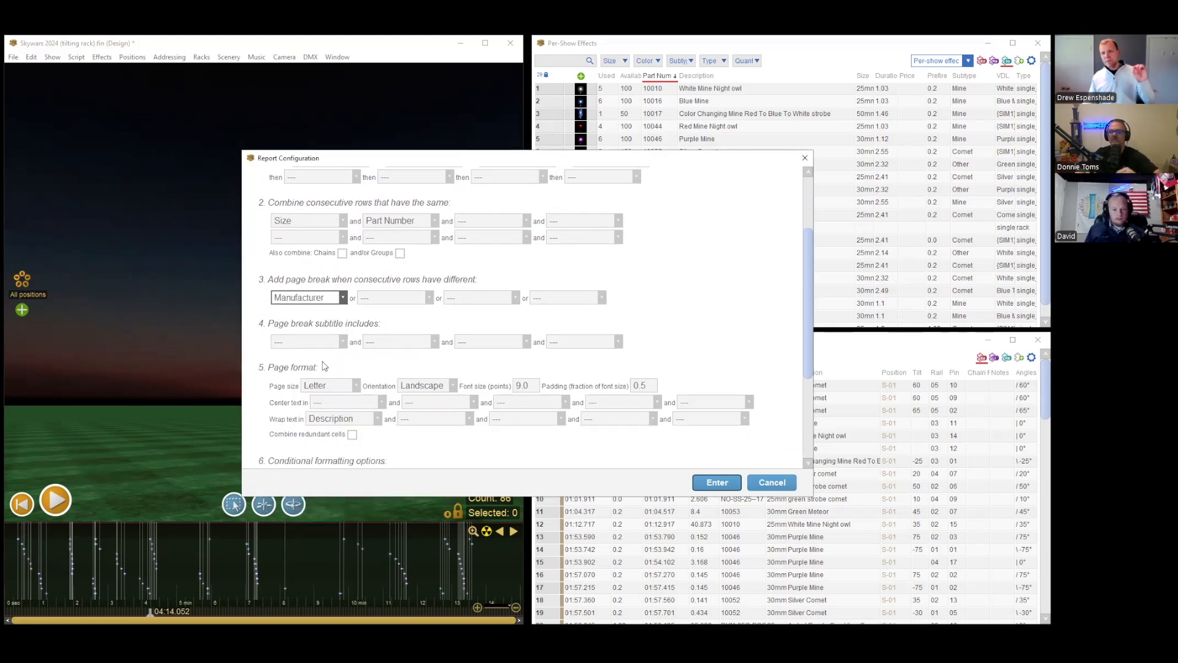
left_click(319, 343)
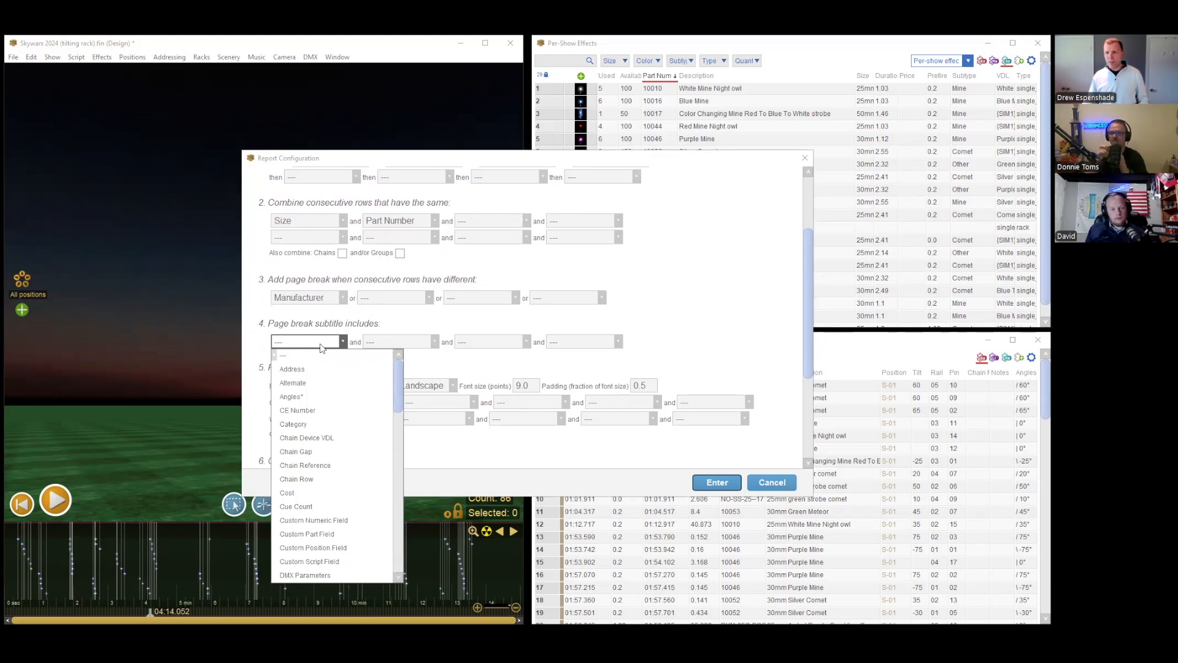
left_click(320, 343)
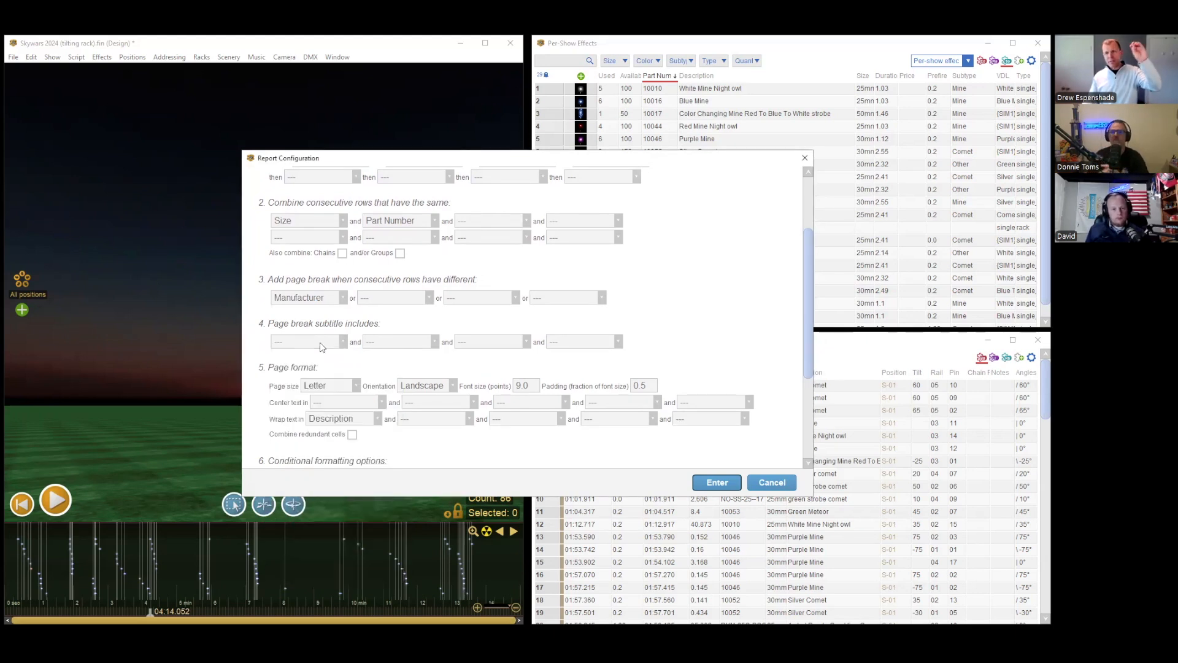
left_click(321, 342)
scroll(323, 392, "down", 6)
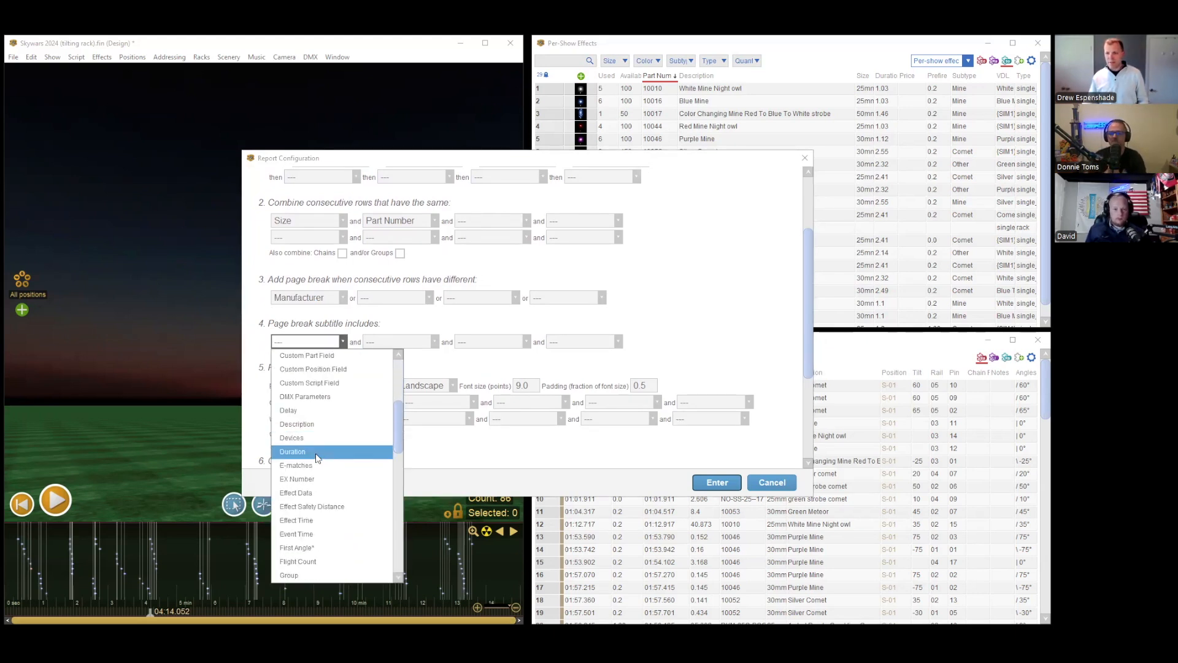
scroll(319, 460, "down", 2)
left_click(324, 494)
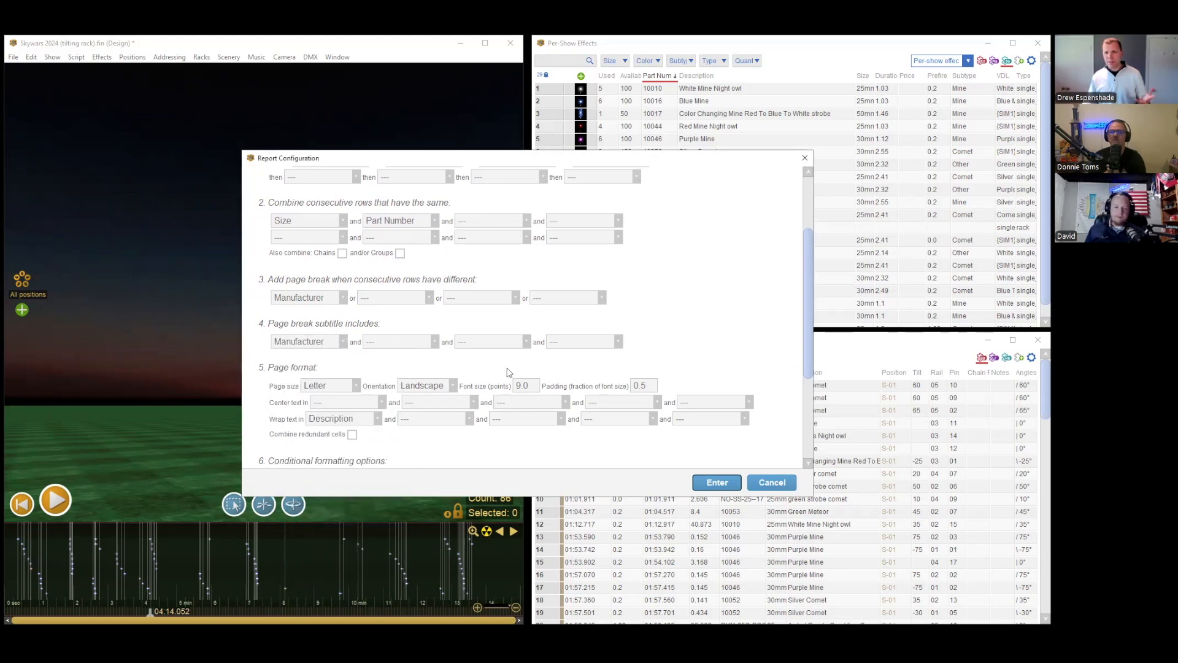
left_click_drag(805, 325, 805, 384)
left_click(709, 483)
Generate the edited My Product Totals report again as a PDF named My Product Totals.
left_click(13, 57)
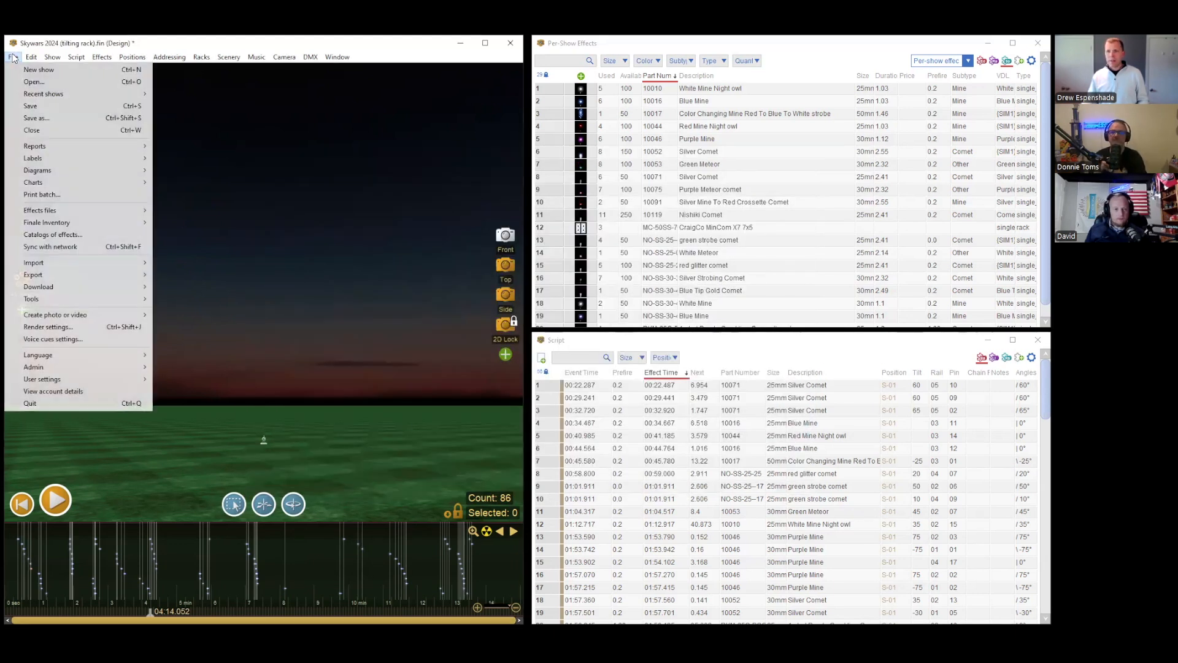
mouse_move(78, 149)
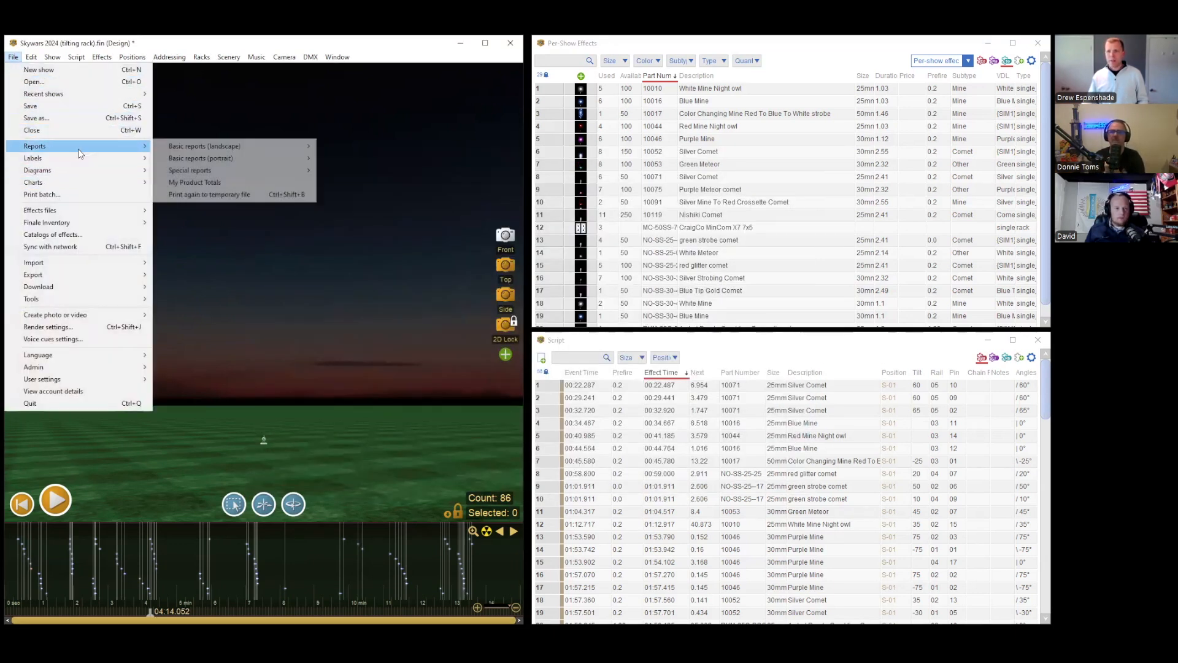
left_click(200, 181)
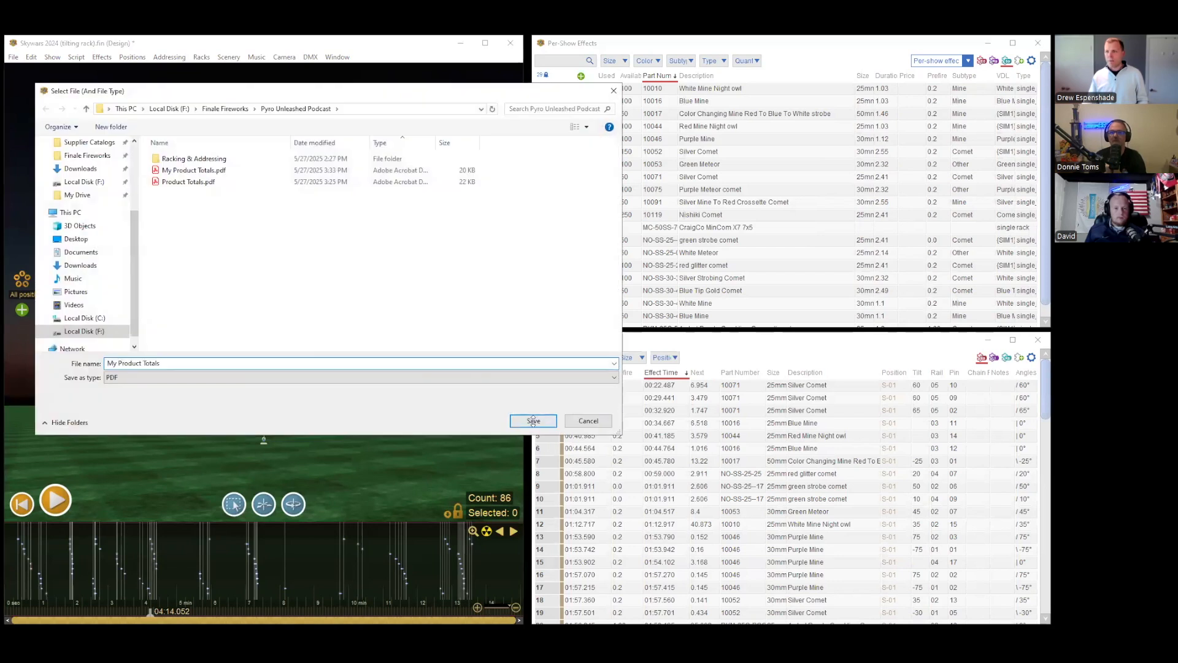
left_click(533, 421)
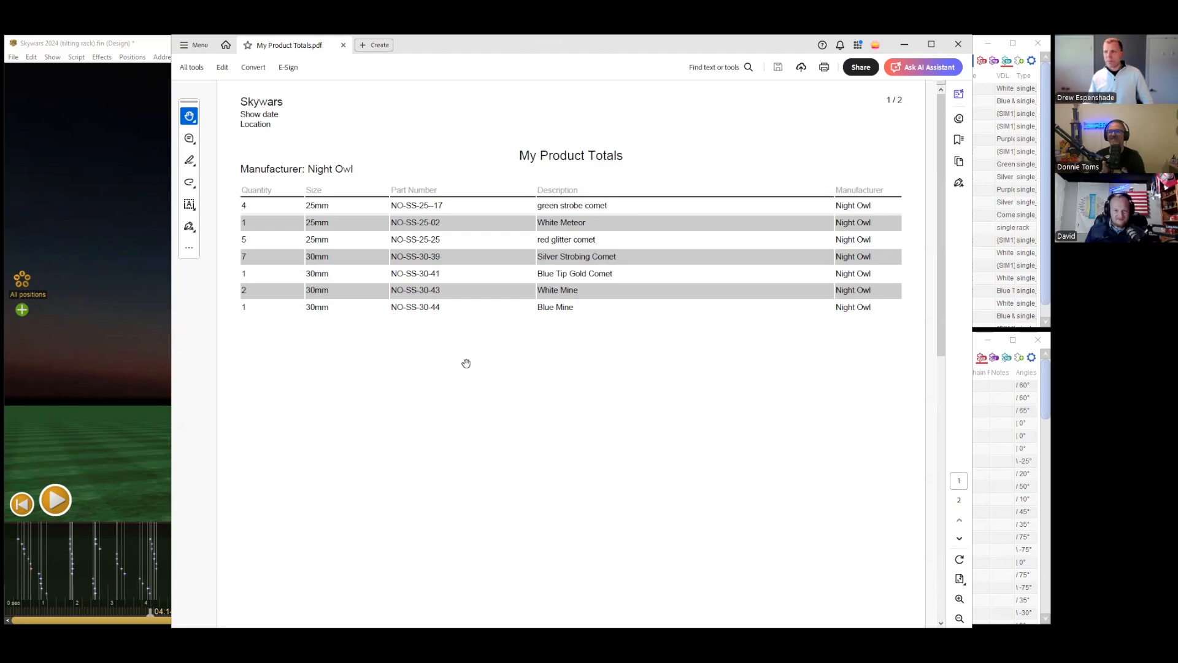
Review the per-manufacturer pages of the My Product Totals PDF and close the document.
scroll(466, 364, "down", 1)
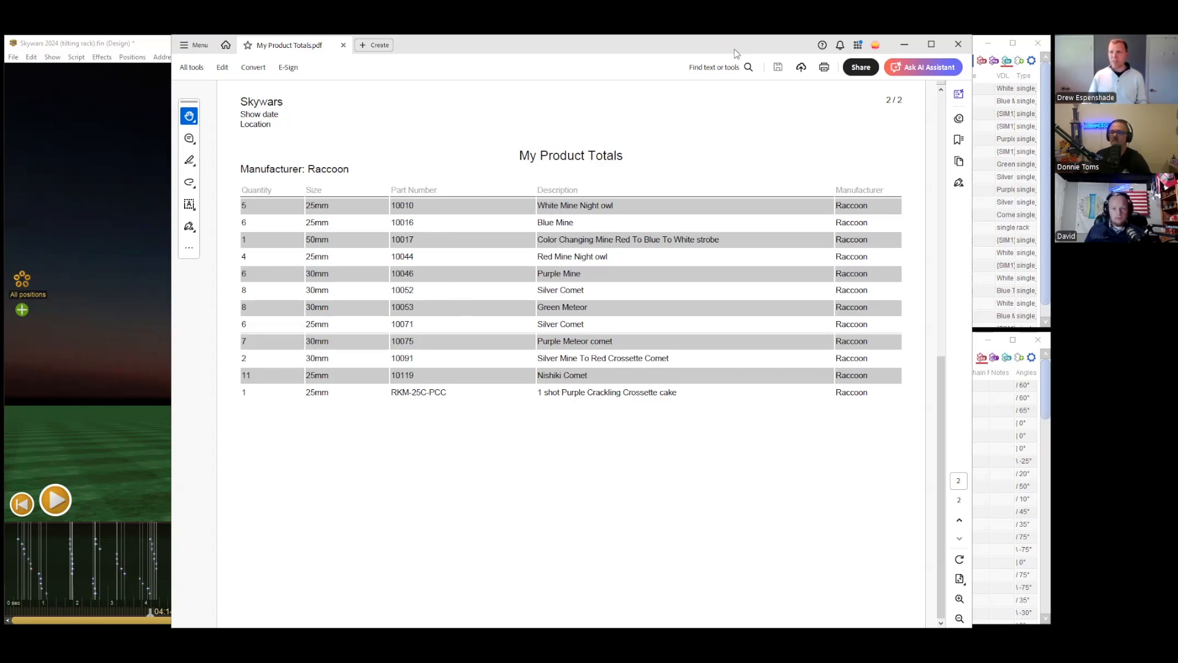
left_click_drag(736, 54, 692, 96)
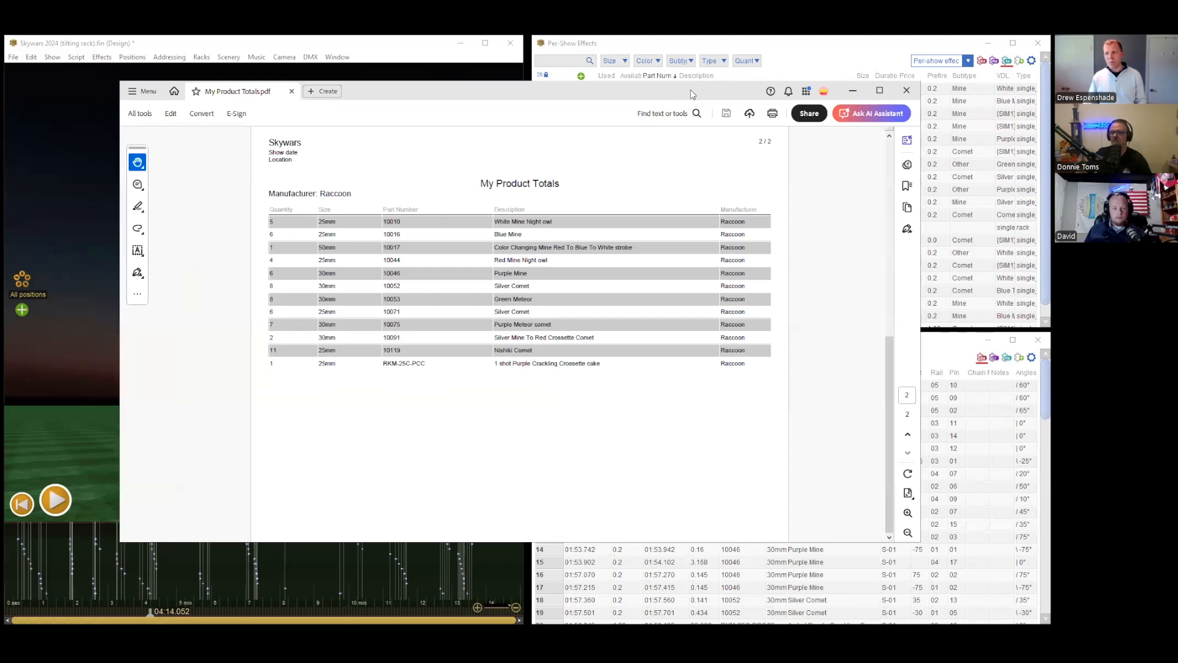
left_click(906, 90)
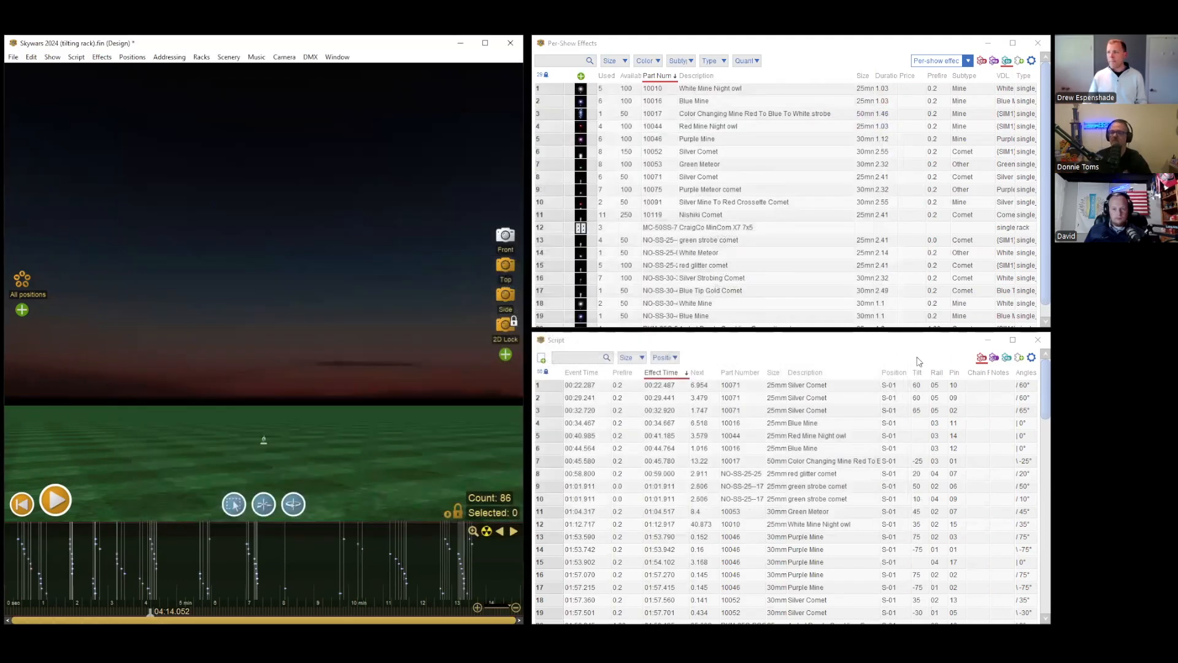
Show the Storage Location column in the Script table and widen it so its heading is readable.
left_click(974, 364)
left_click(331, 47)
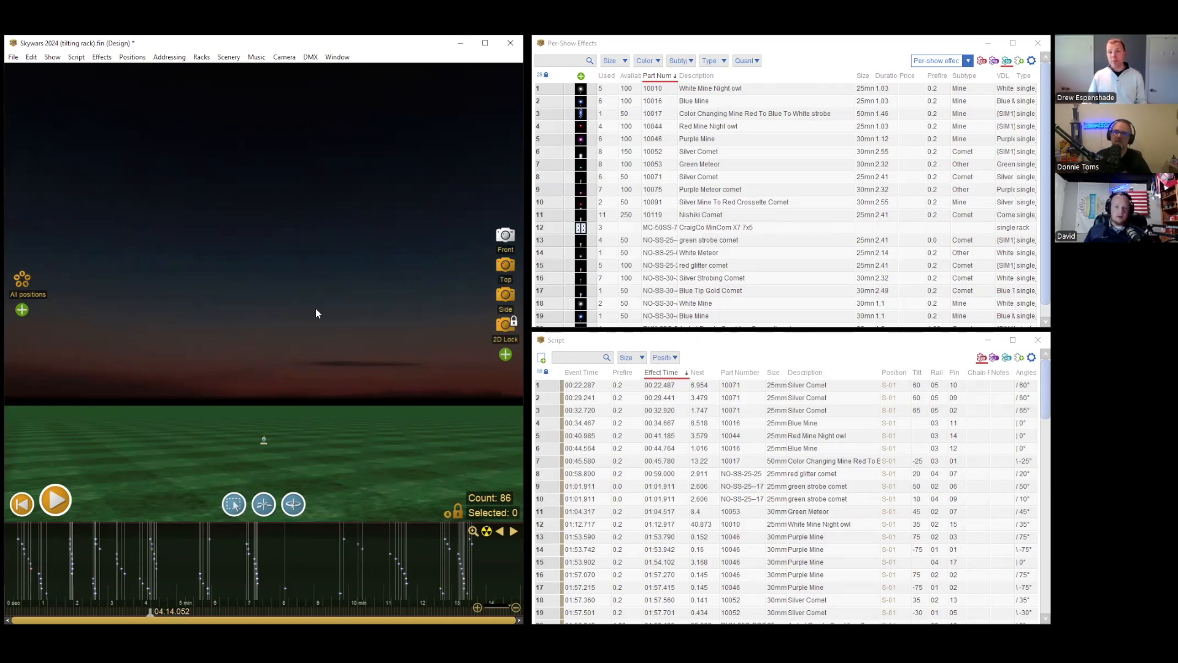
left_click(825, 342)
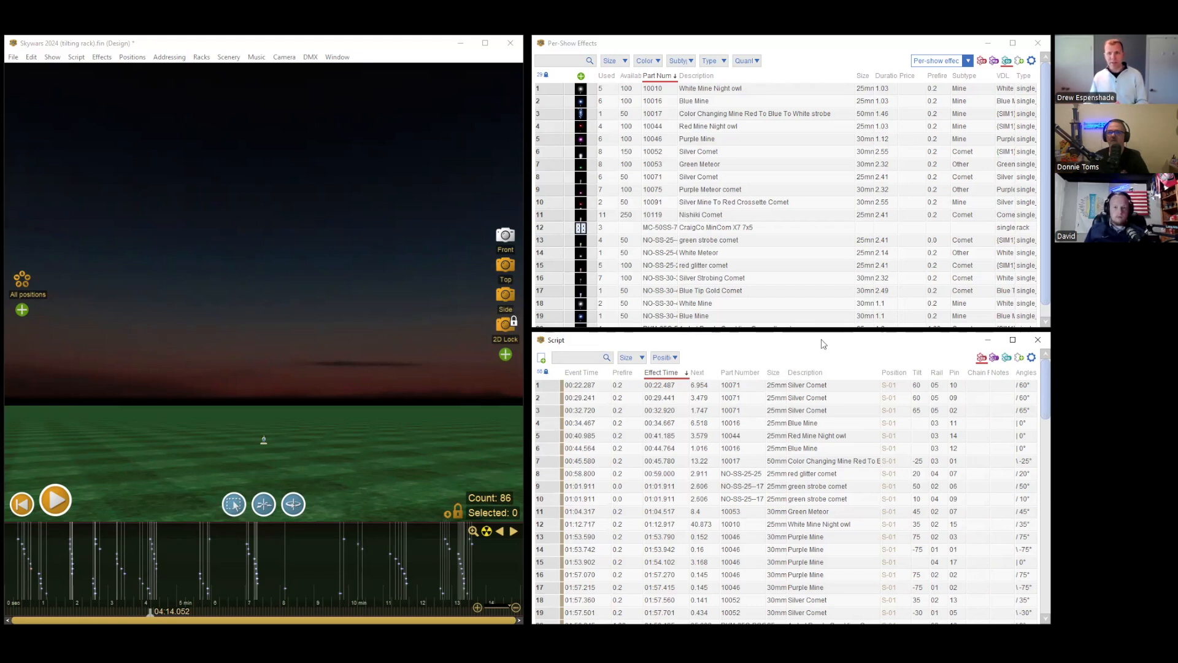
left_click(1032, 357)
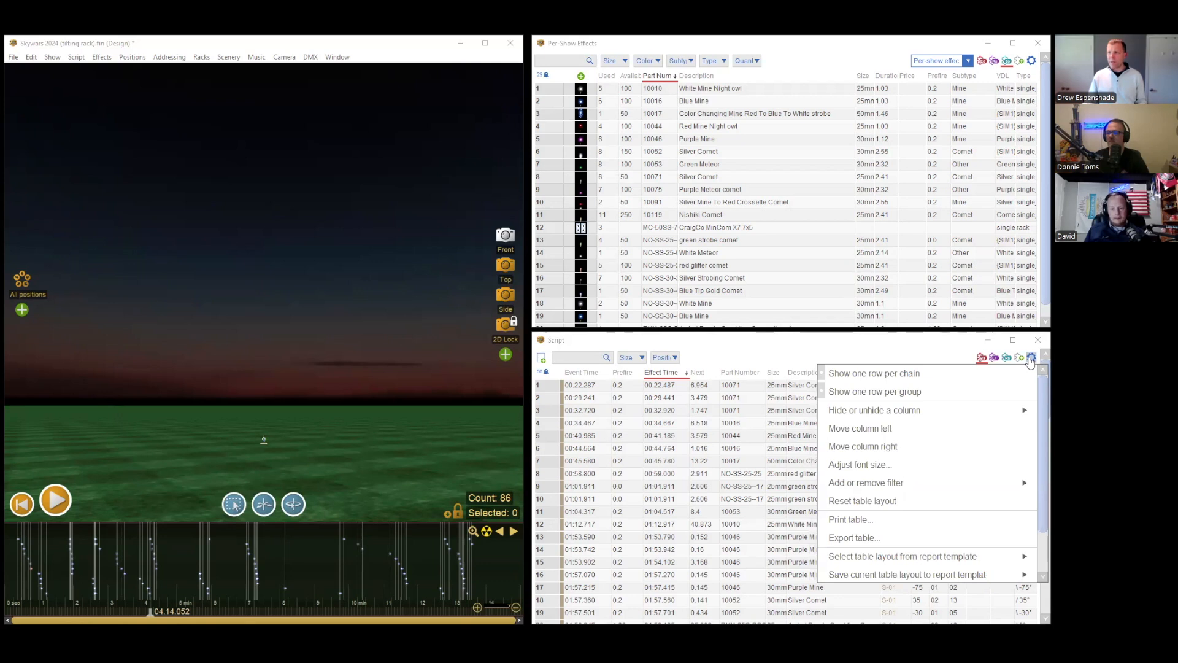
mouse_move(1007, 415)
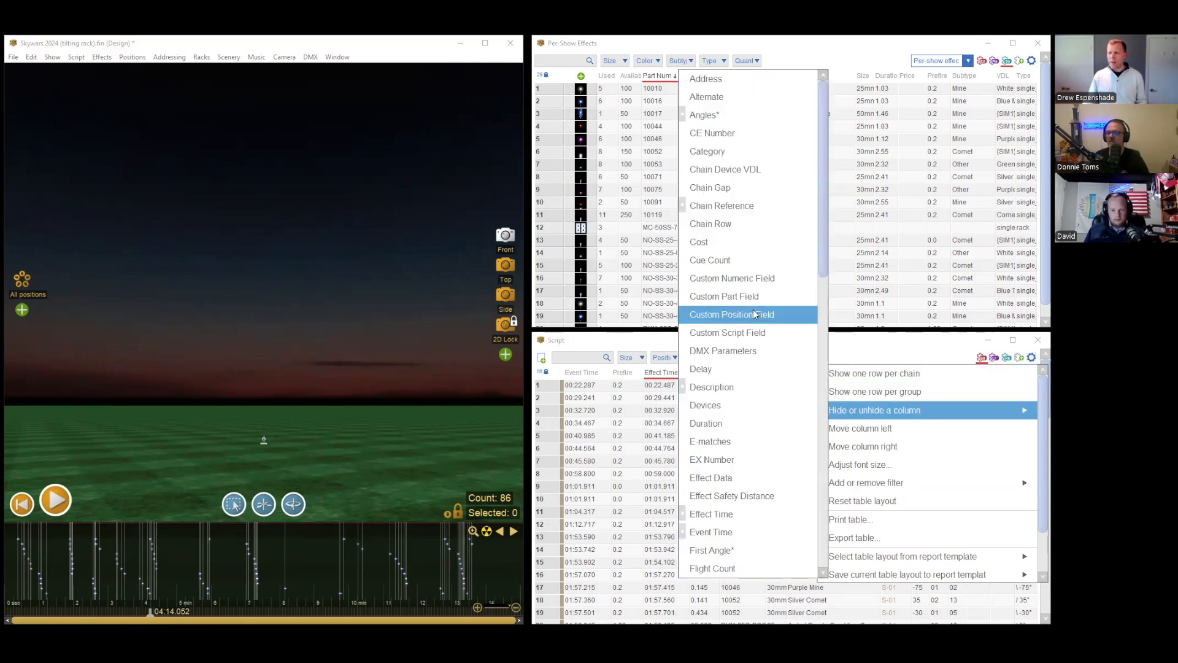
scroll(752, 309, "down", 9)
scroll(753, 309, "down", 5)
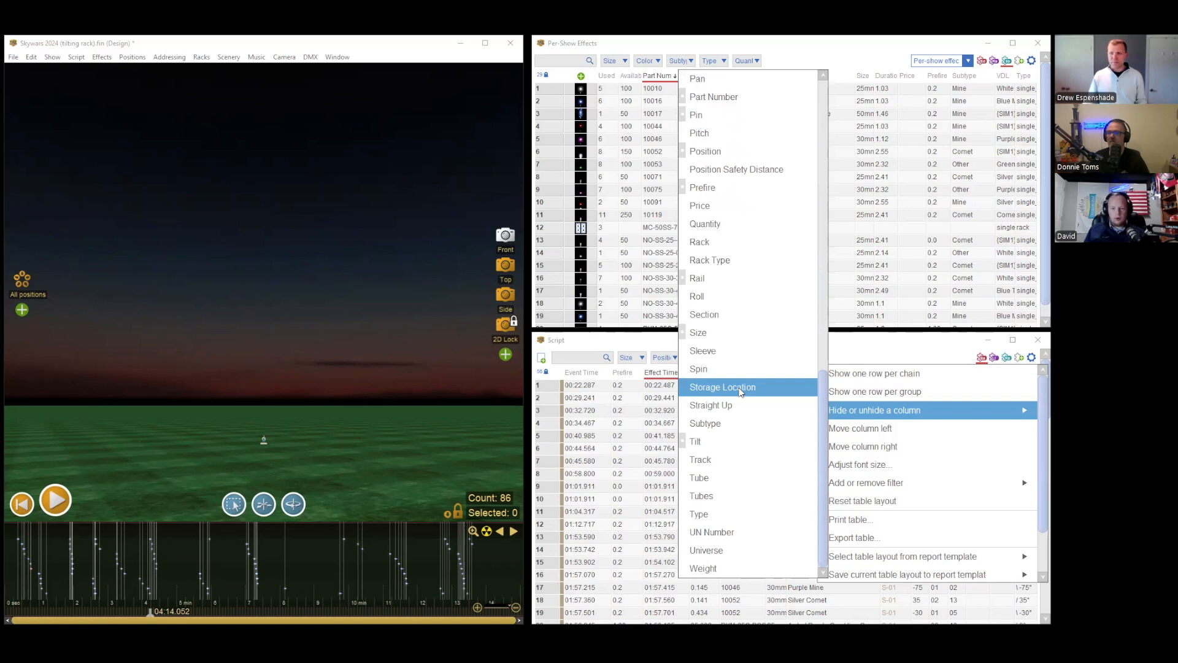
left_click(739, 387)
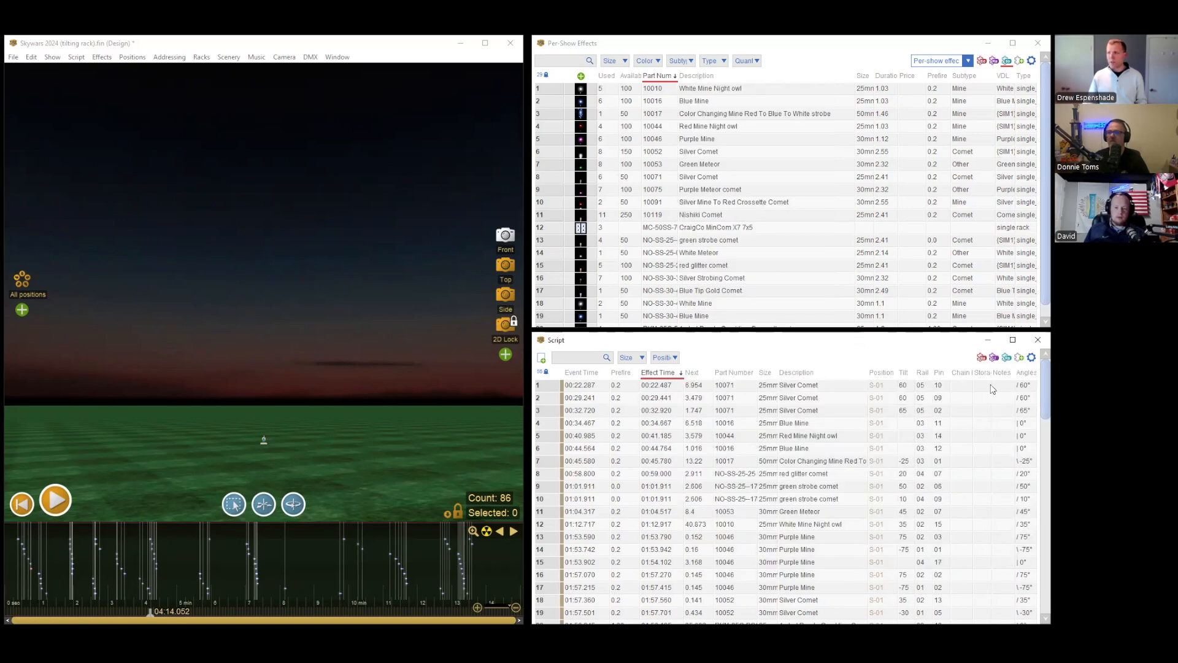
left_click_drag(974, 377, 967, 497)
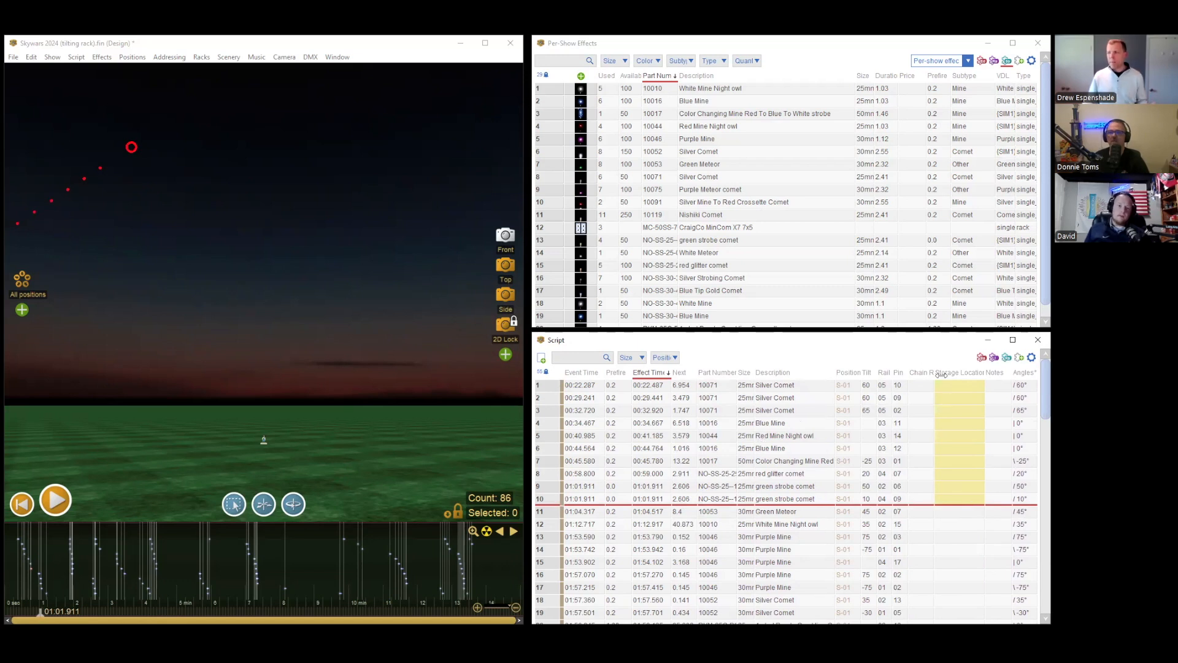
left_click(957, 391)
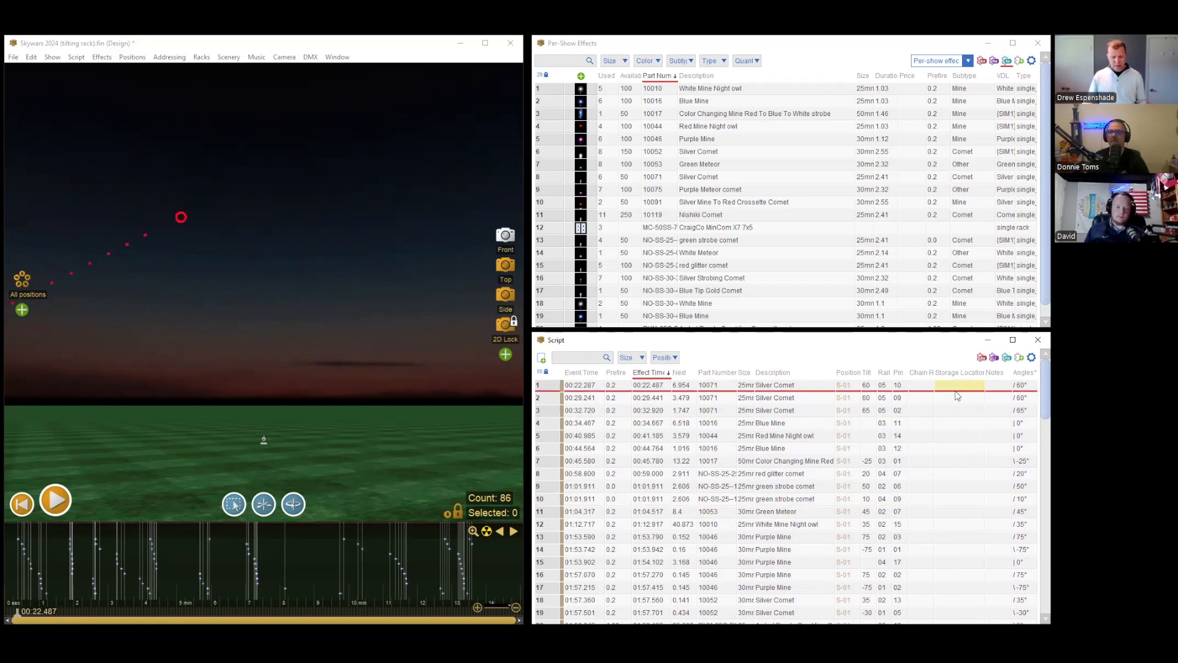
left_click(958, 397)
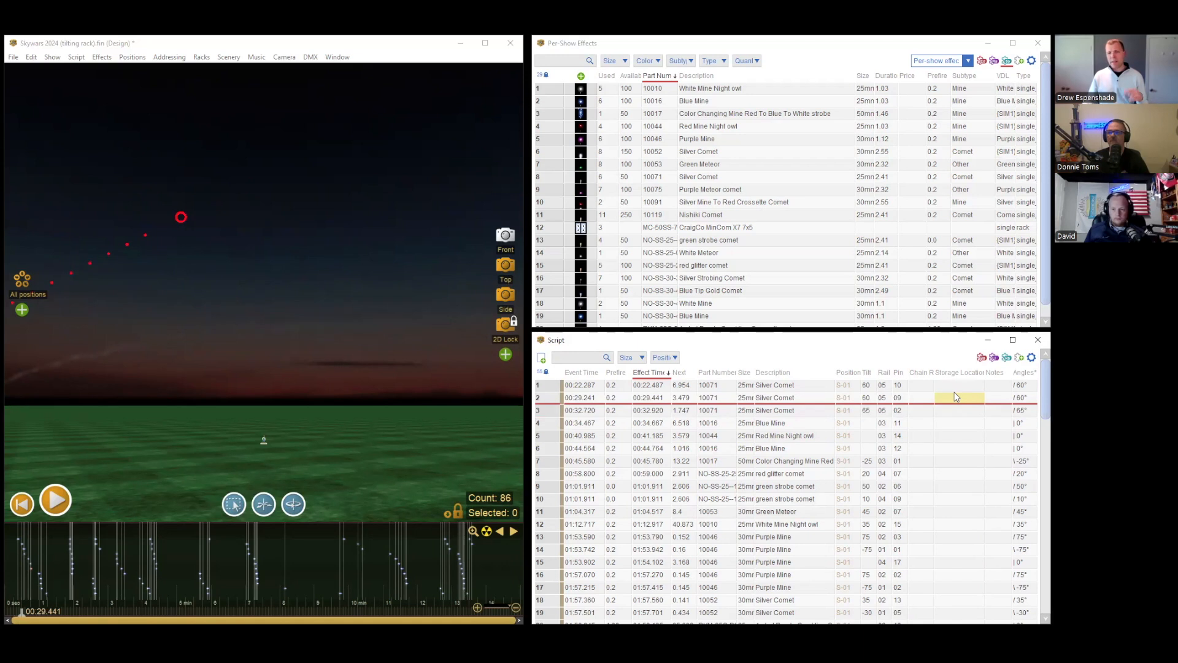
Show the Storage Location column in the Per-Show Effects table.
right_click(827, 72)
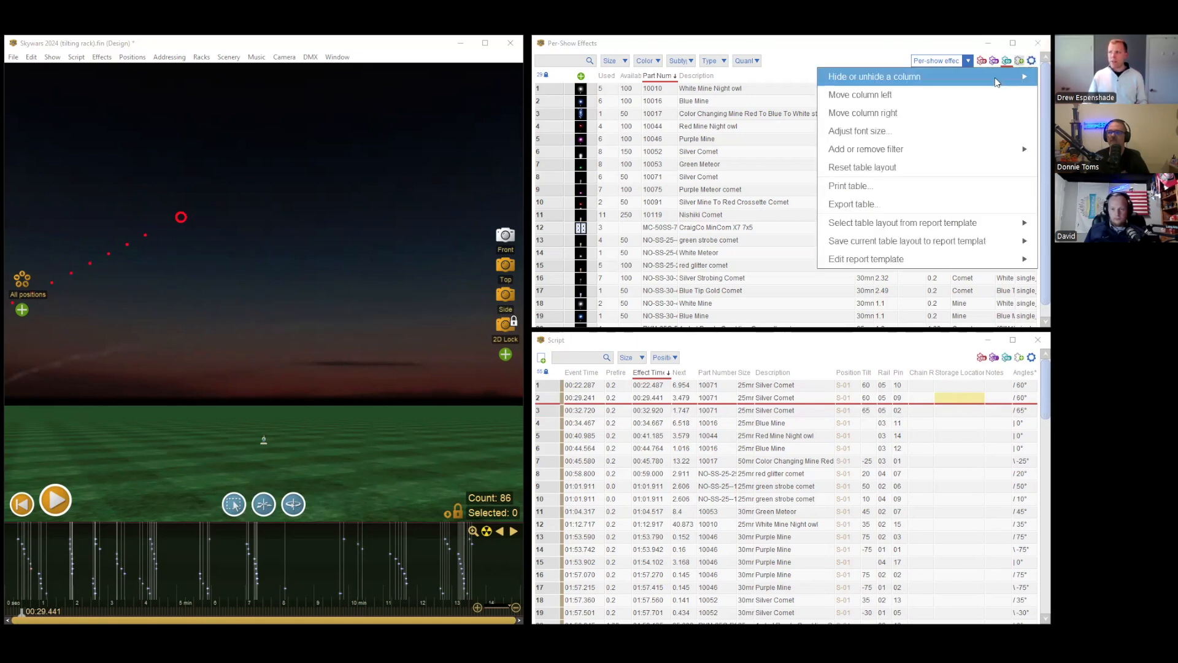
mouse_move(833, 86)
scroll(767, 233, "down", 5)
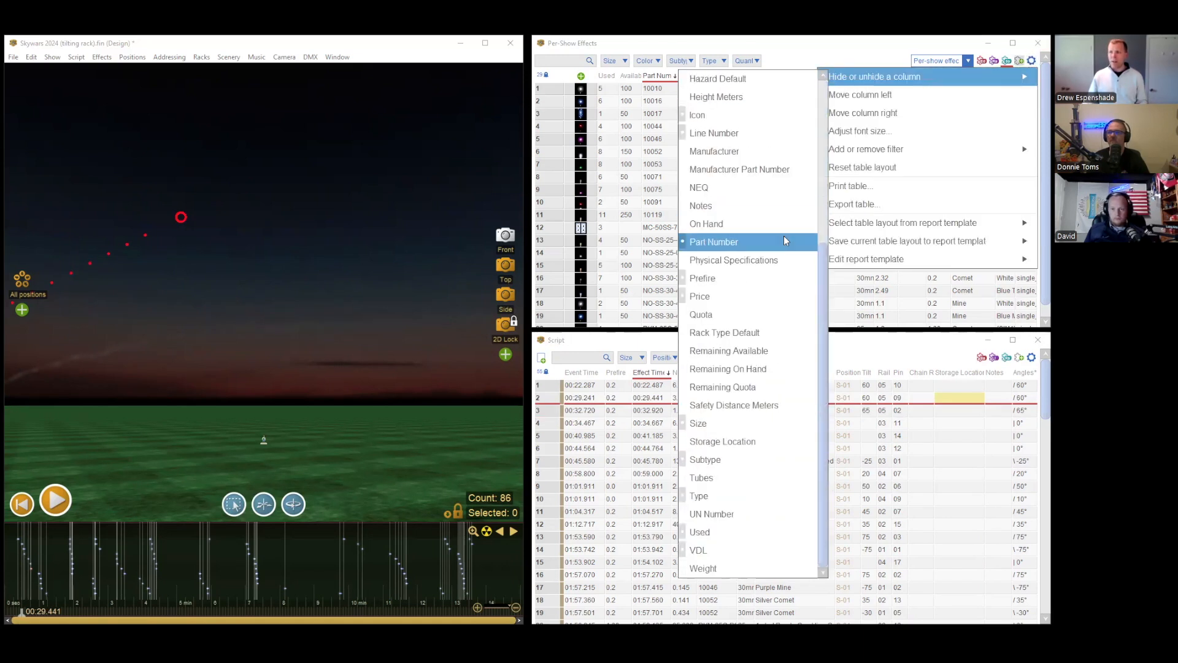
left_click(763, 441)
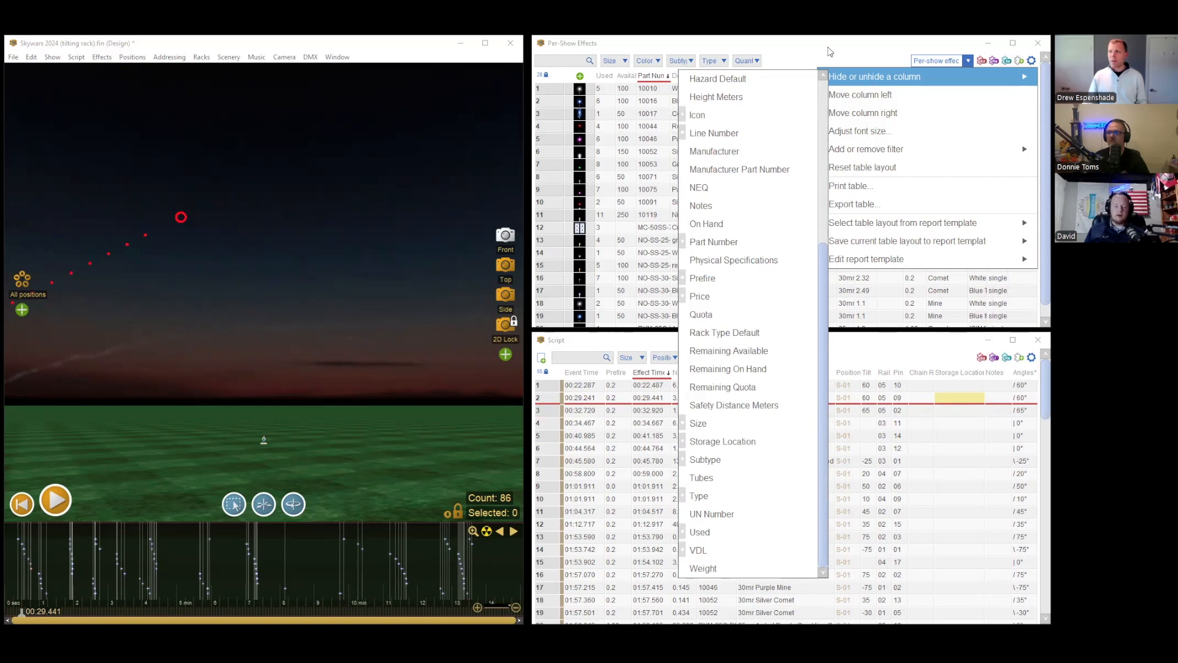
left_click(933, 95)
Set the storage location of White Mine Night owl to Mag 1 and check its row in the script.
left_click(954, 90)
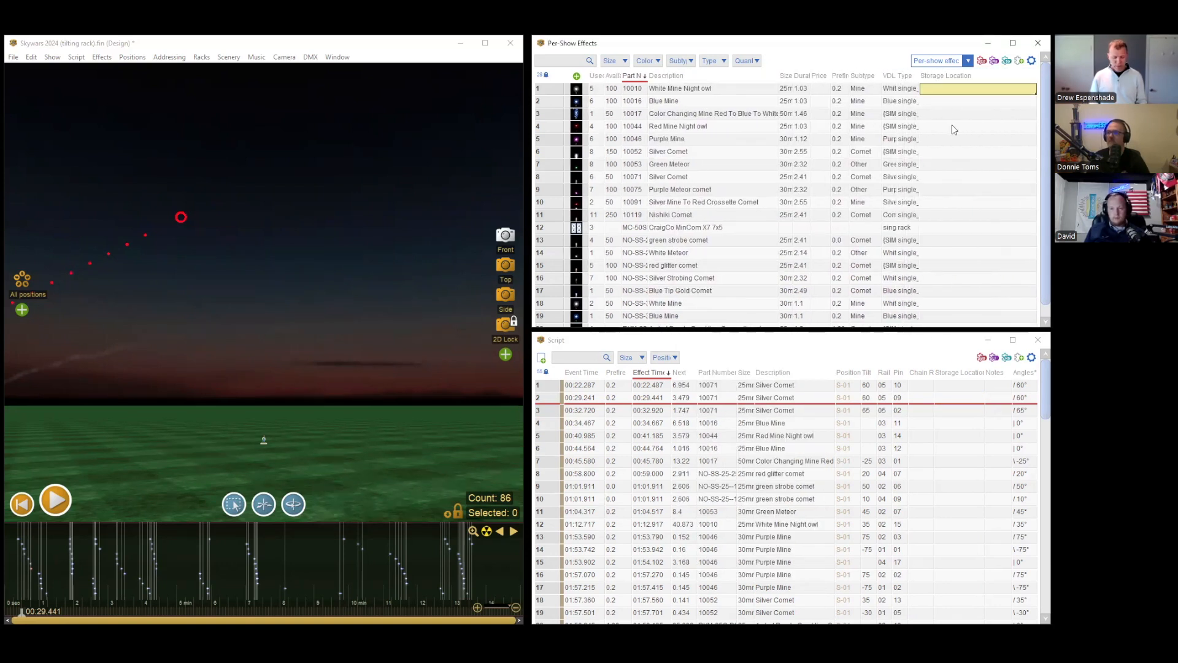
type("Mag 1")
key("Return")
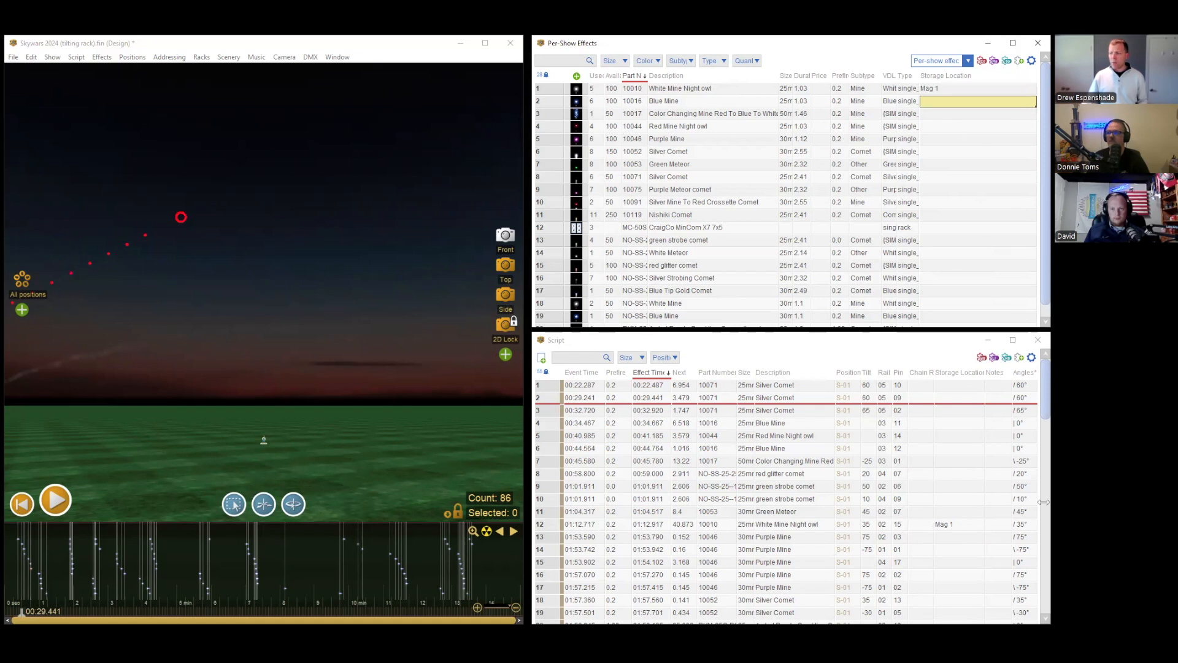
left_click(949, 527)
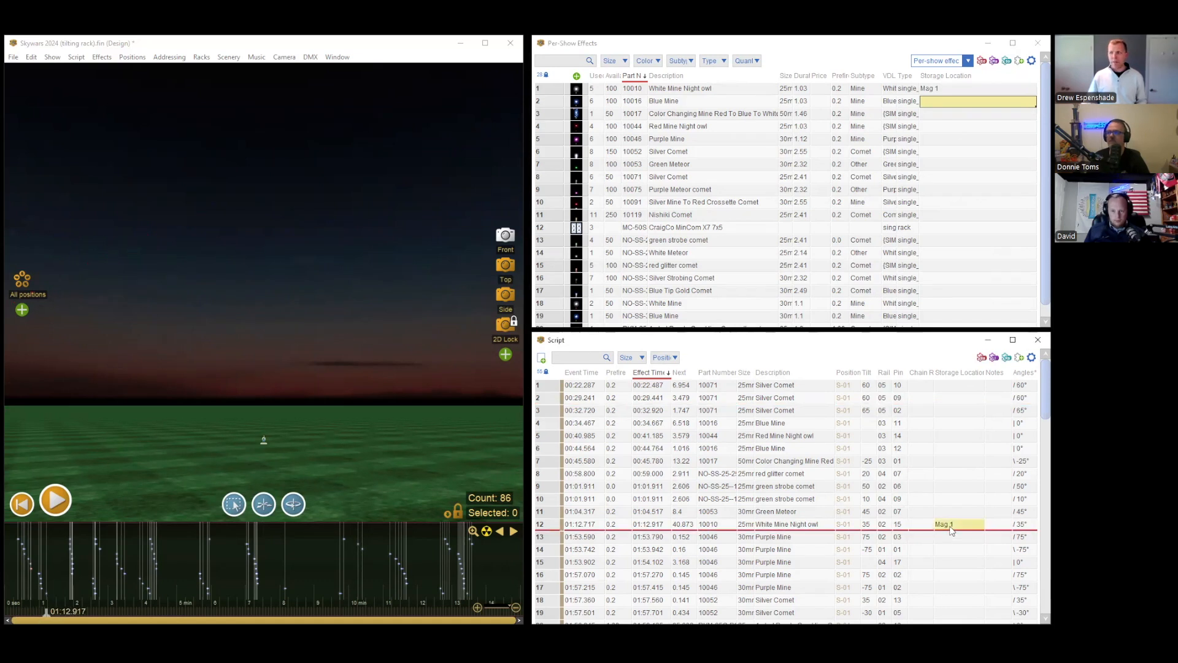
Copy the Mag 1 storage location to Purple Mine, CraigCo MinCom X7 7x5 and Purple Meteor comet, and review the script rows.
left_click(949, 89)
key("ctrl+c")
left_click(950, 136)
key("ctrl+v")
left_click(954, 228)
key("ctrl+v")
left_click(961, 191)
key("ctrl+v")
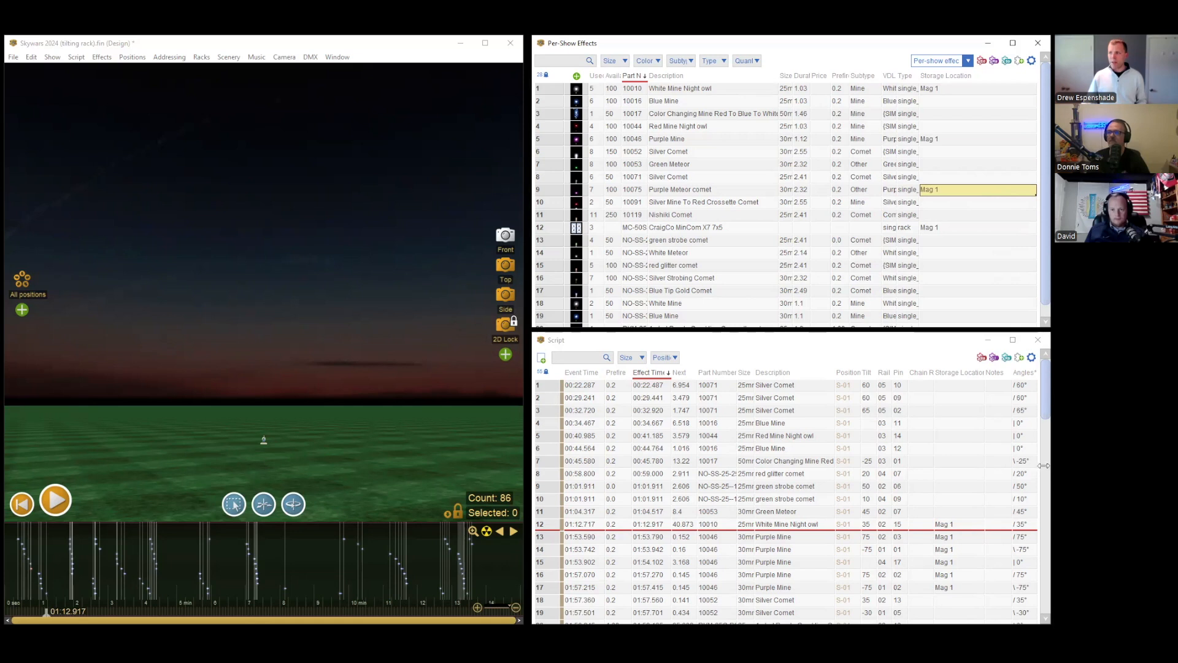
scroll(1042, 411, "down", 3)
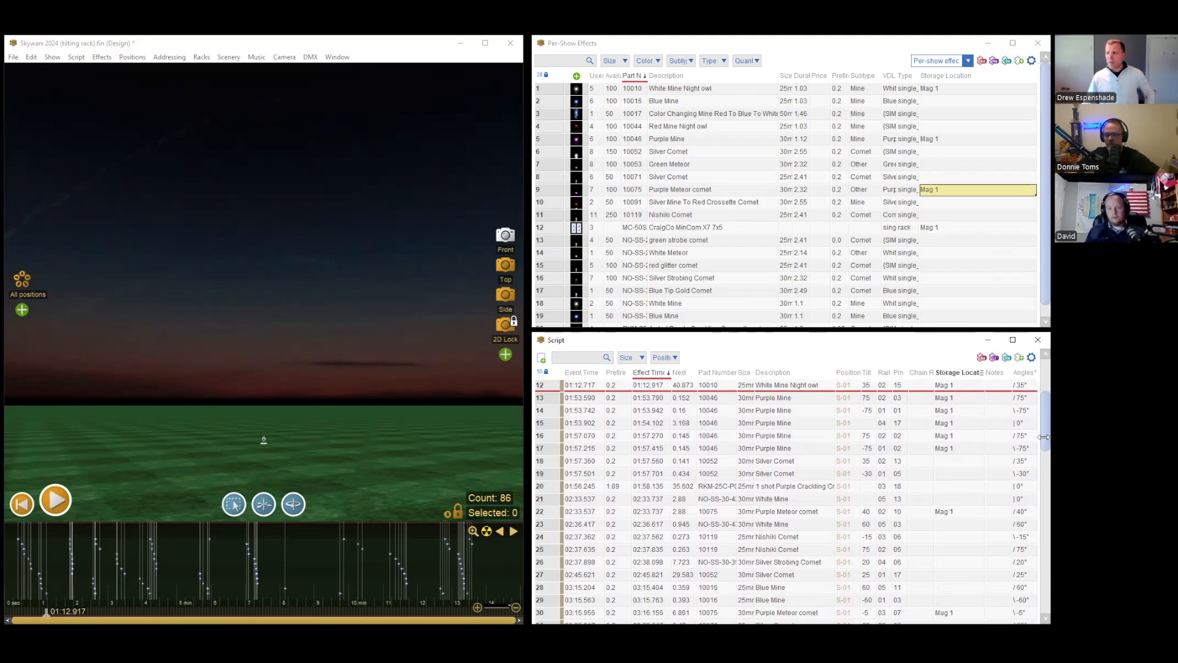
scroll(1040, 490, "up", 3)
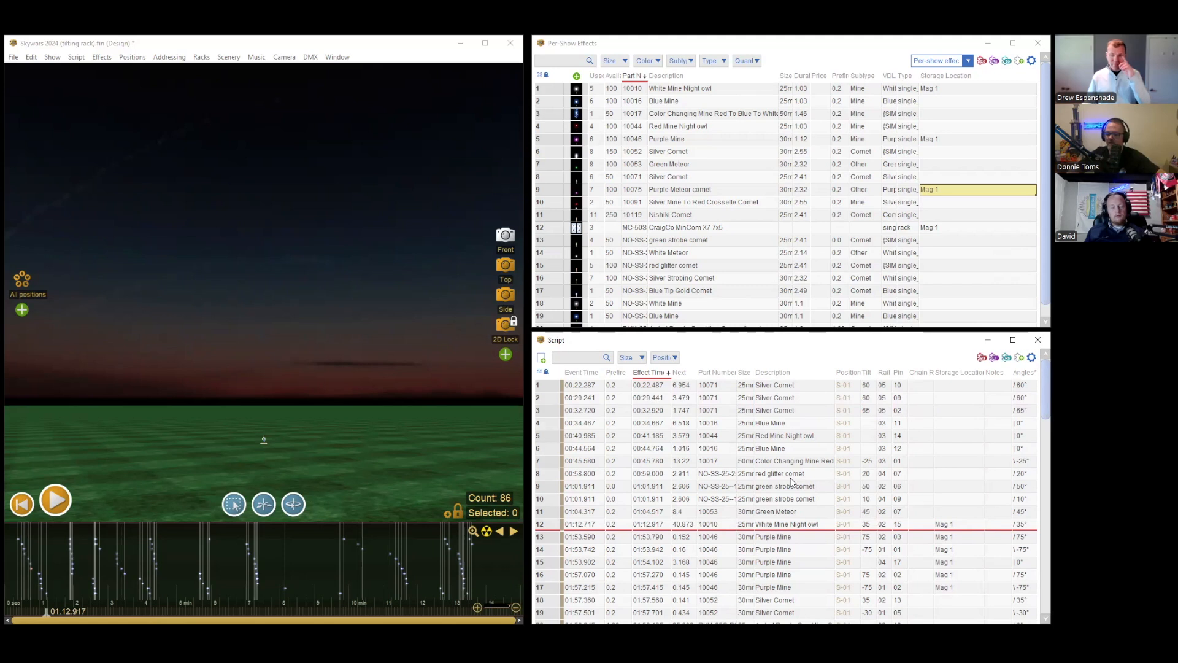
left_click(1032, 358)
mouse_move(961, 411)
mouse_move(825, 159)
left_mouse_down()
mouse_move(828, 445)
mouse_move(825, 153)
left_mouse_up()
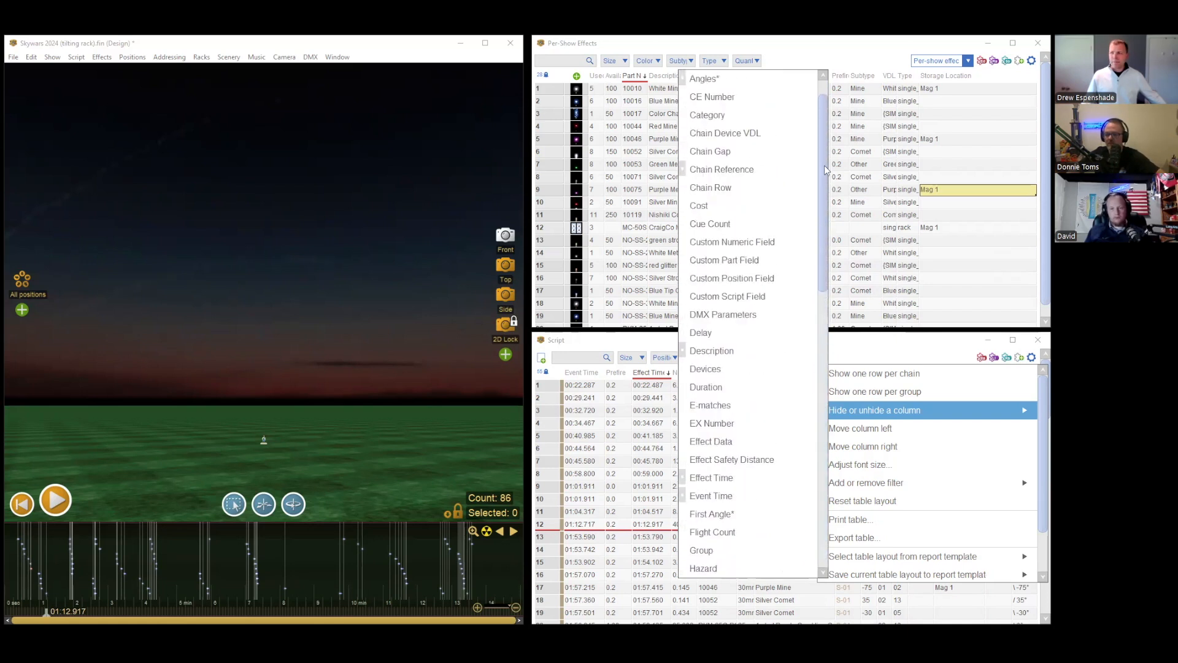
left_click(636, 346)
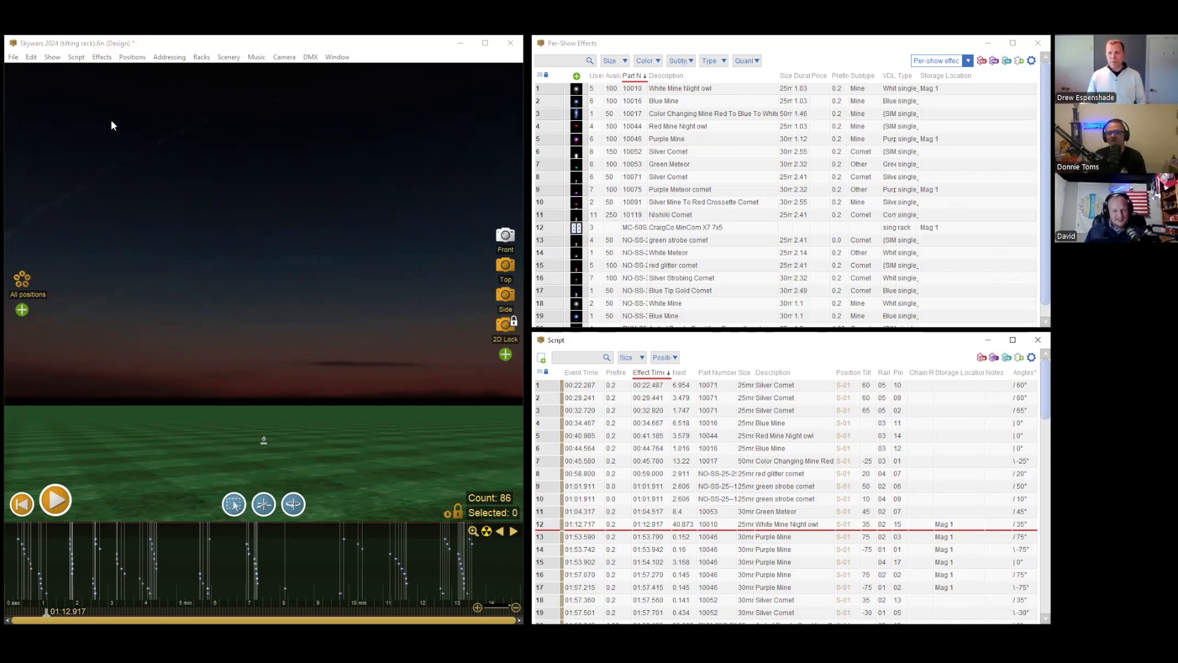
Generate Avery 5260 1in x 2-5/8in labels sorted by address and save them as a PDF under the suggested file name.
left_click(13, 60)
mouse_move(68, 148)
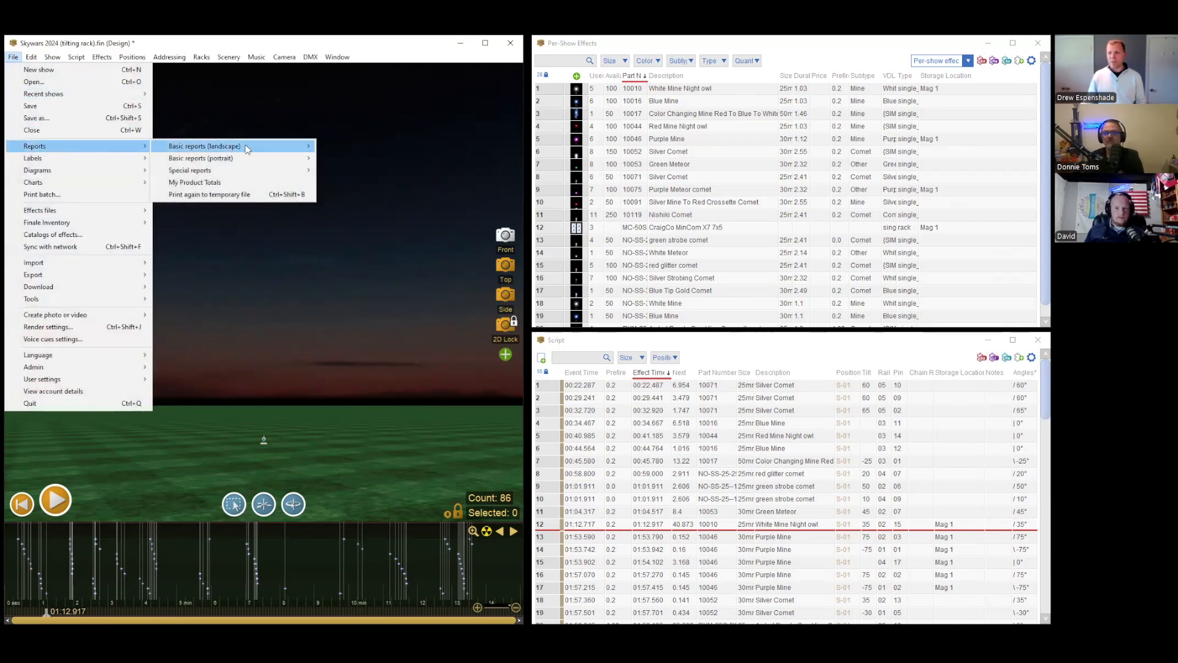
mouse_move(249, 150)
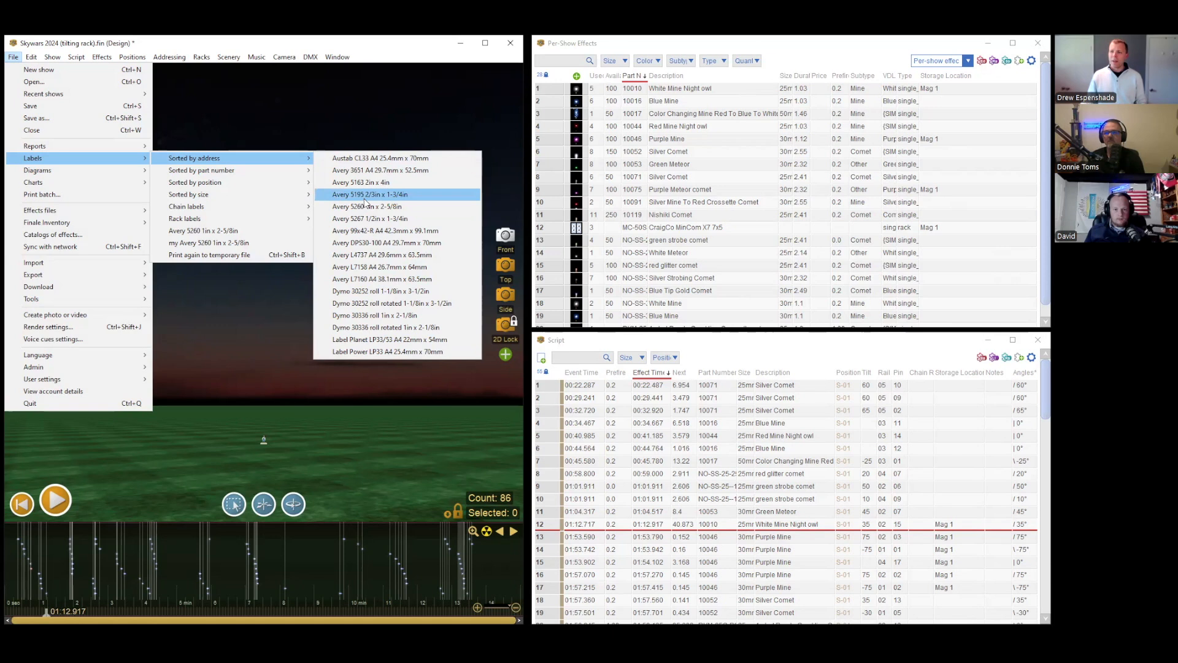
left_click(410, 206)
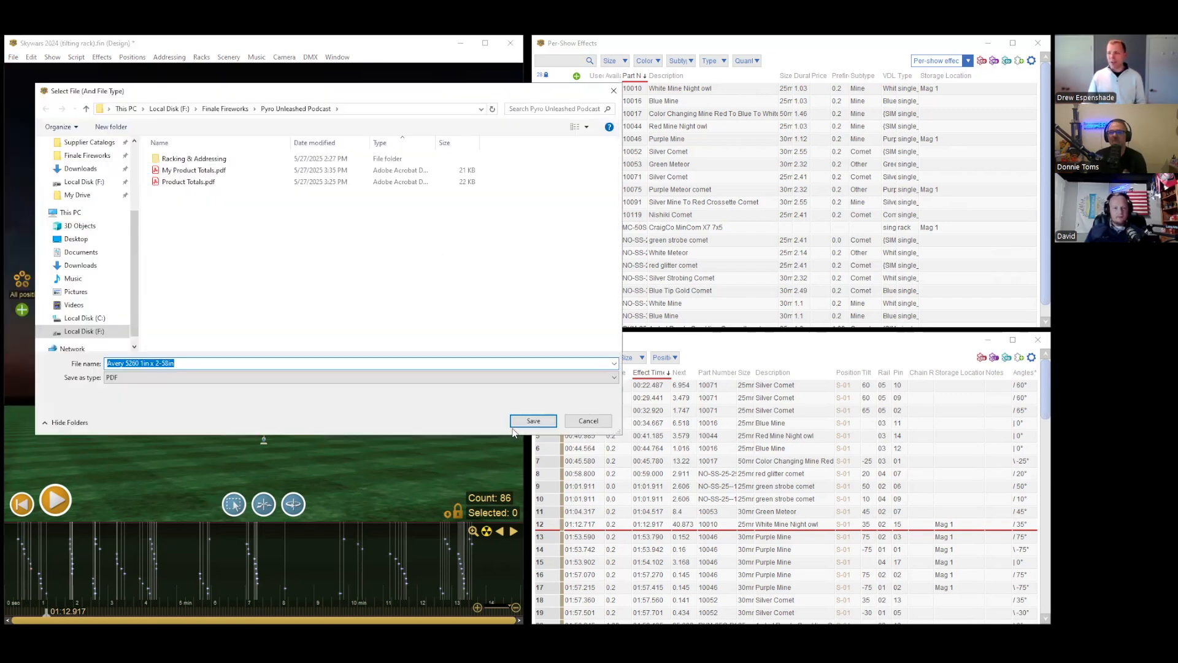
left_click(520, 421)
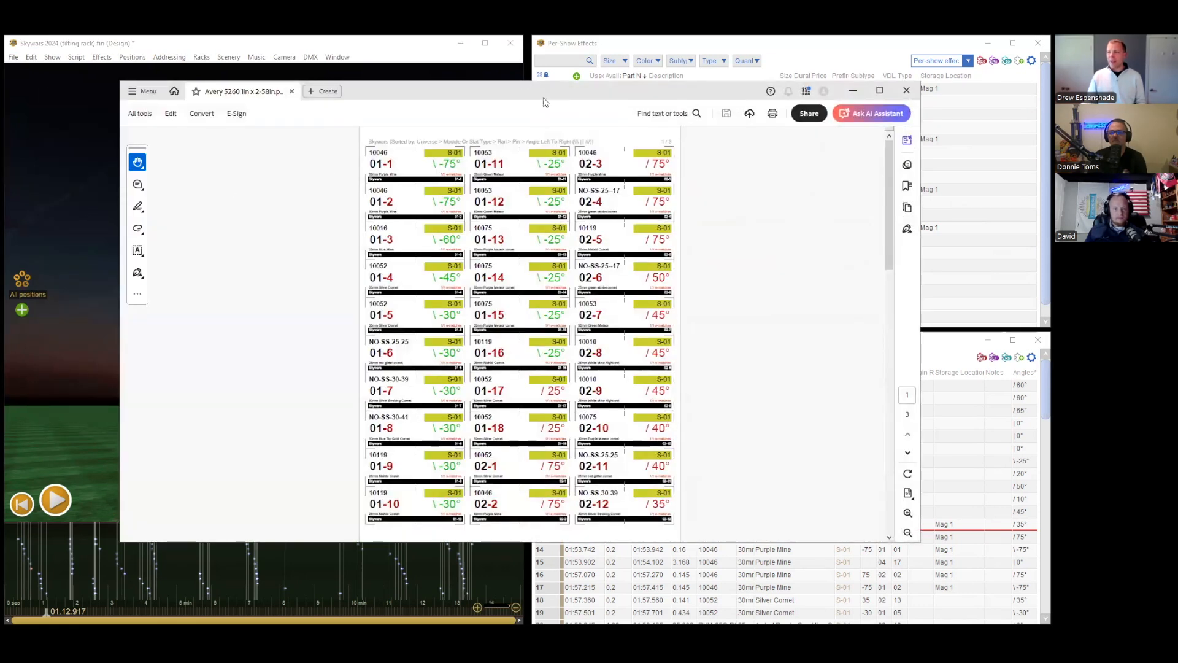
Examine the label PDF full screen, looking closely at the layout and the e-match text on individual labels.
double_click(543, 99)
scroll(361, 240, "down", 2)
scroll(361, 240, "down", 10)
left_click_drag(1013, 406, 997, 147)
scroll(320, 118, "up", 3, "ctrl")
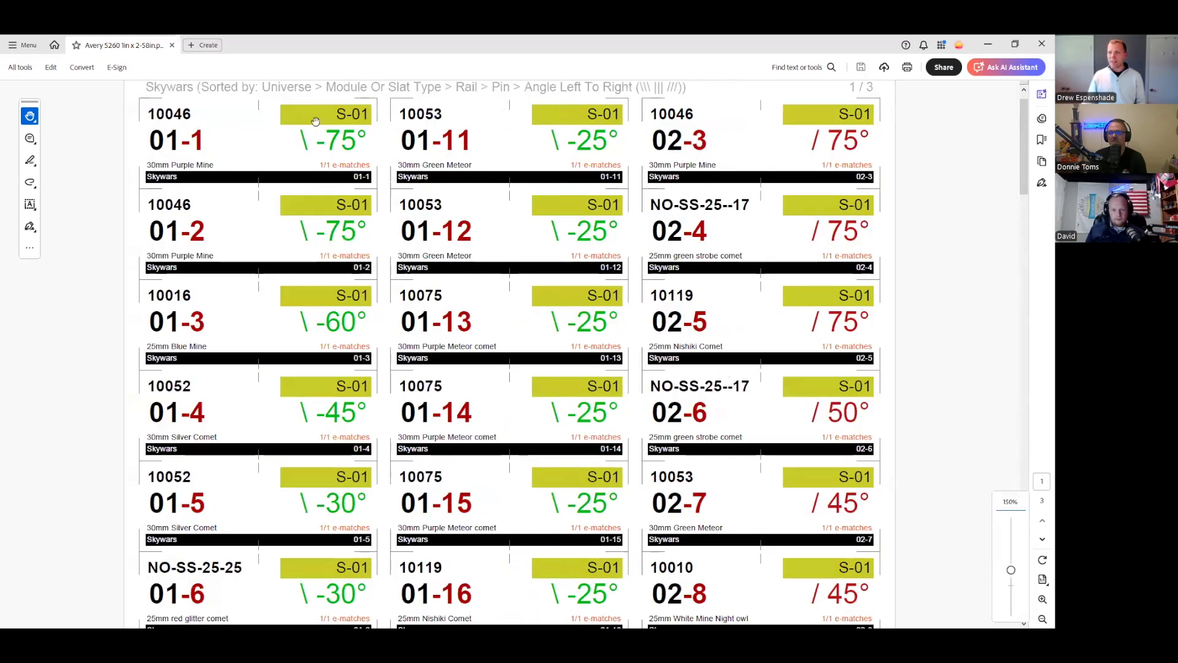
scroll(320, 118, "up", 1)
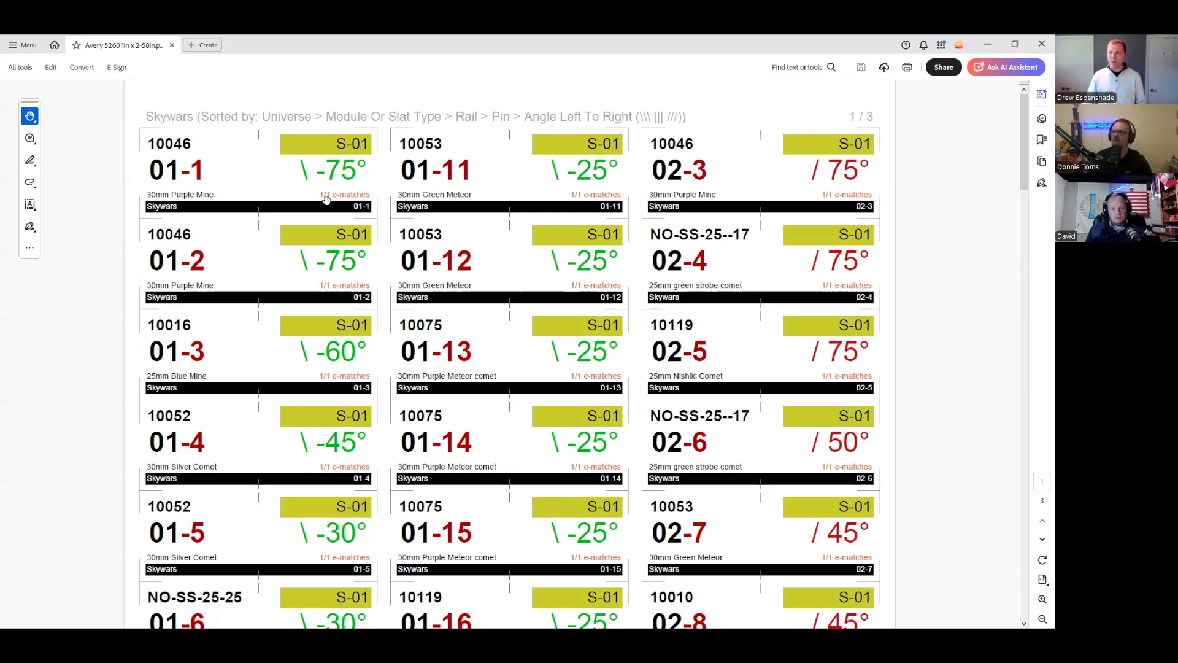
scroll(356, 195, "up", 3, "ctrl")
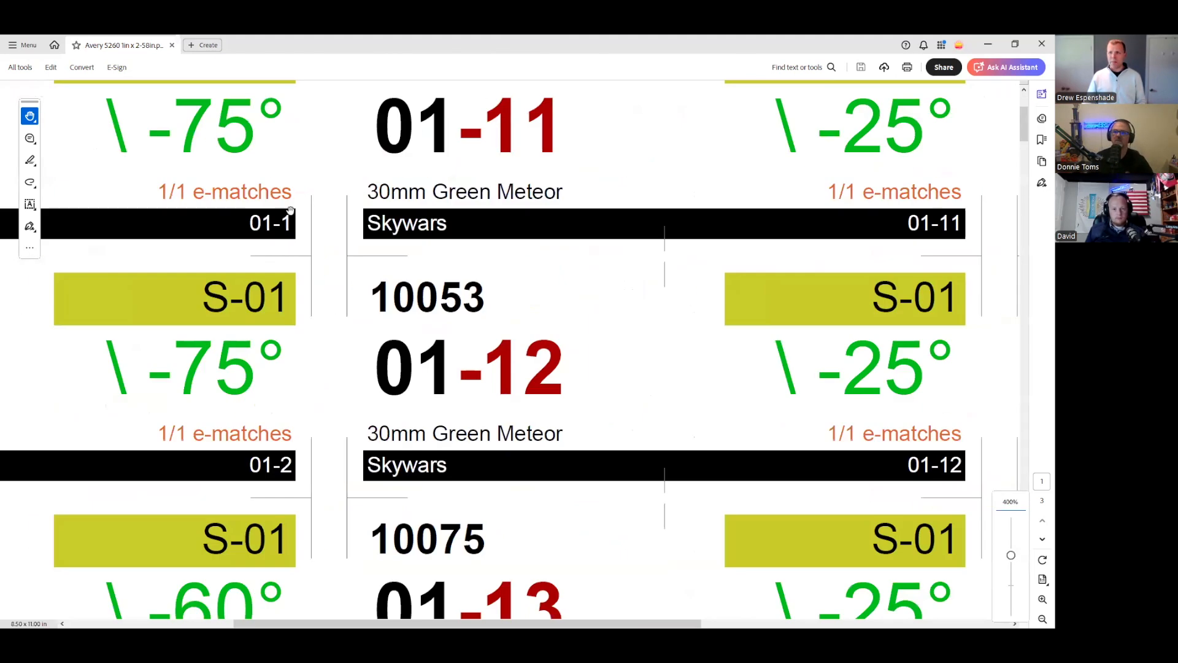
scroll(198, 191, "down", 3, "ctrl")
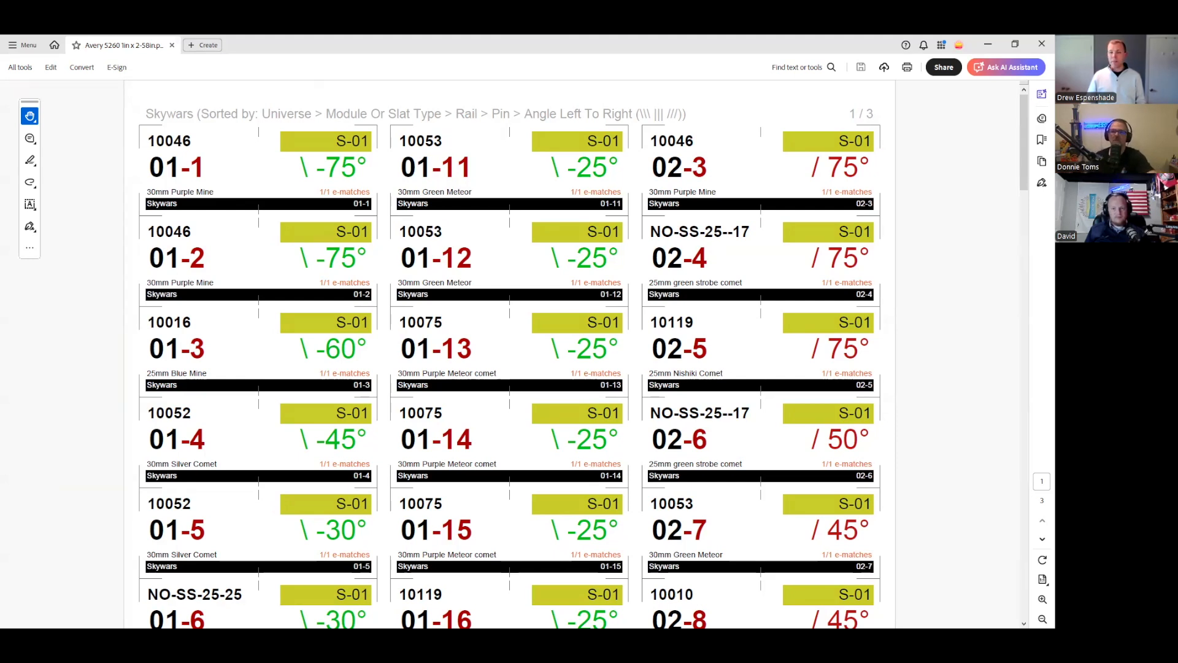
Examine the Label Diagram (PTC 2024) image full screen, studying the four numbered rows and the left and right fields of the label.
left_click_drag(0, 146, 517, 146)
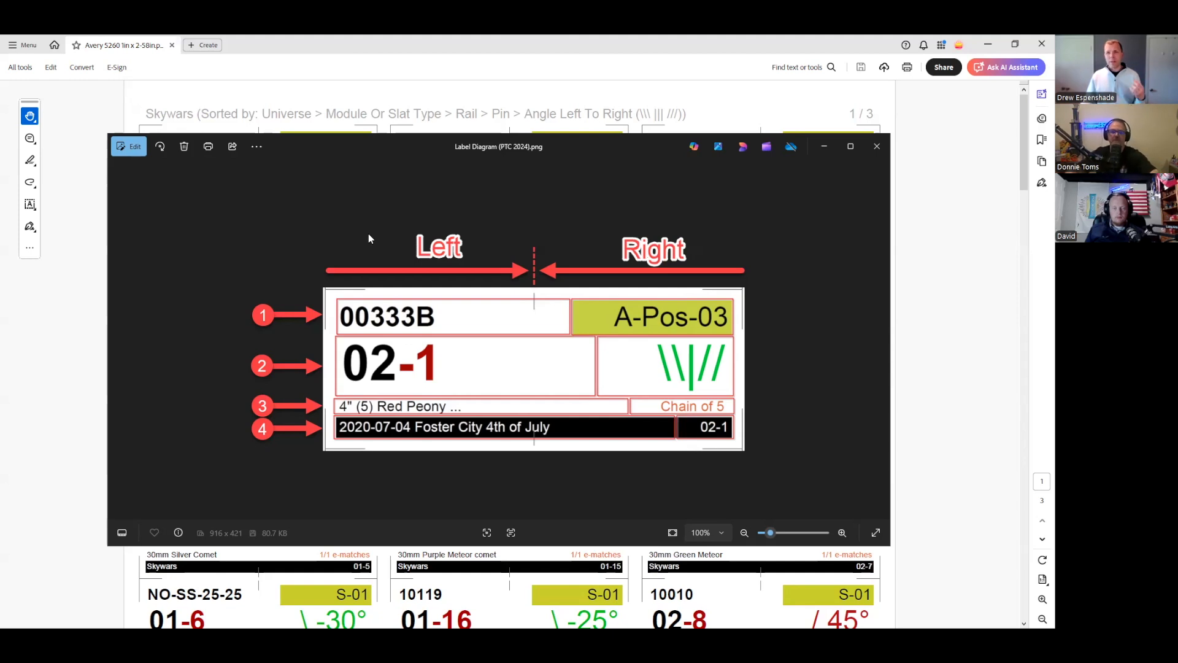
left_click(851, 146)
scroll(570, 173, "up", 2)
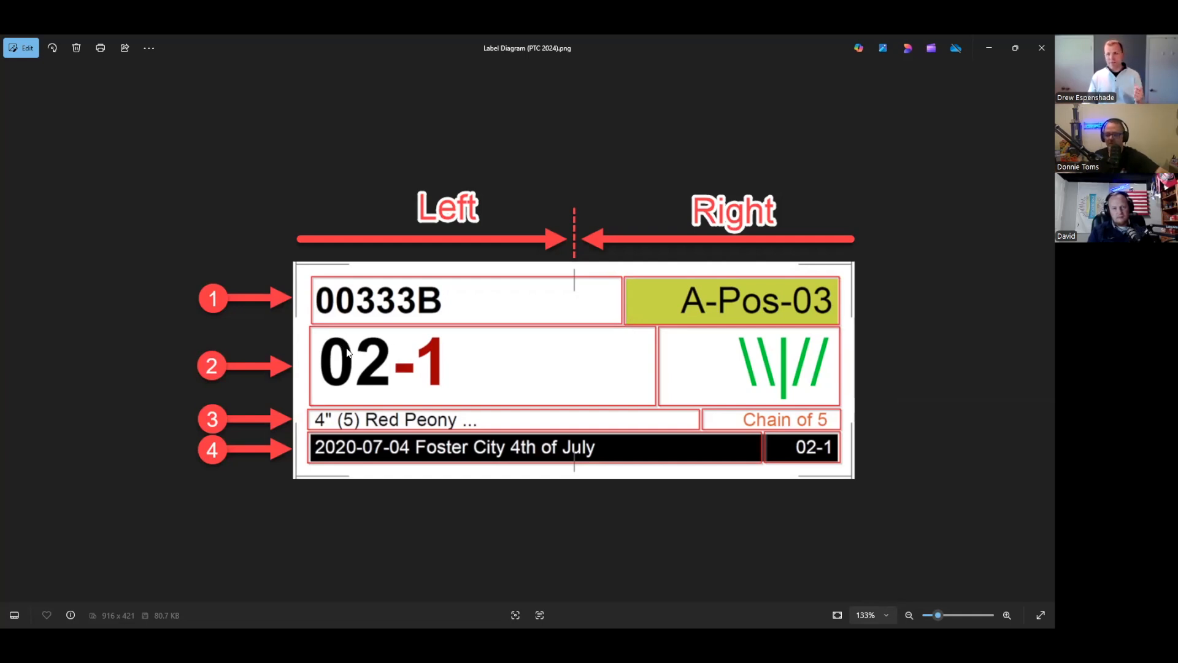
scroll(347, 352, "up", 2)
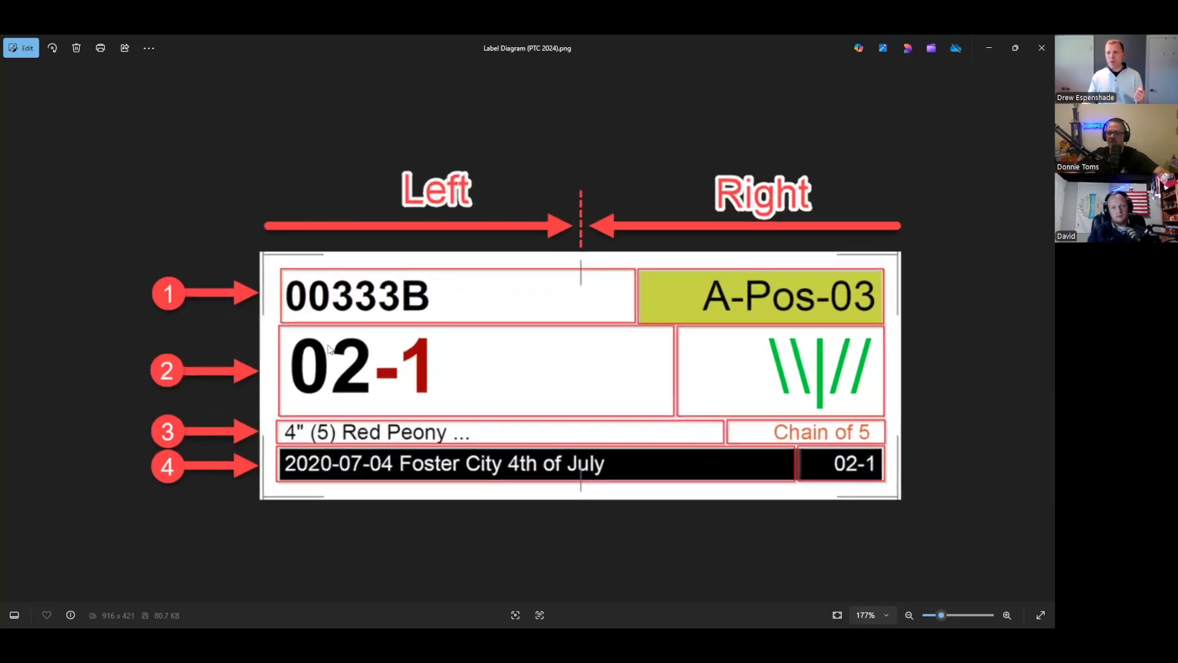
scroll(228, 370, "up", 1)
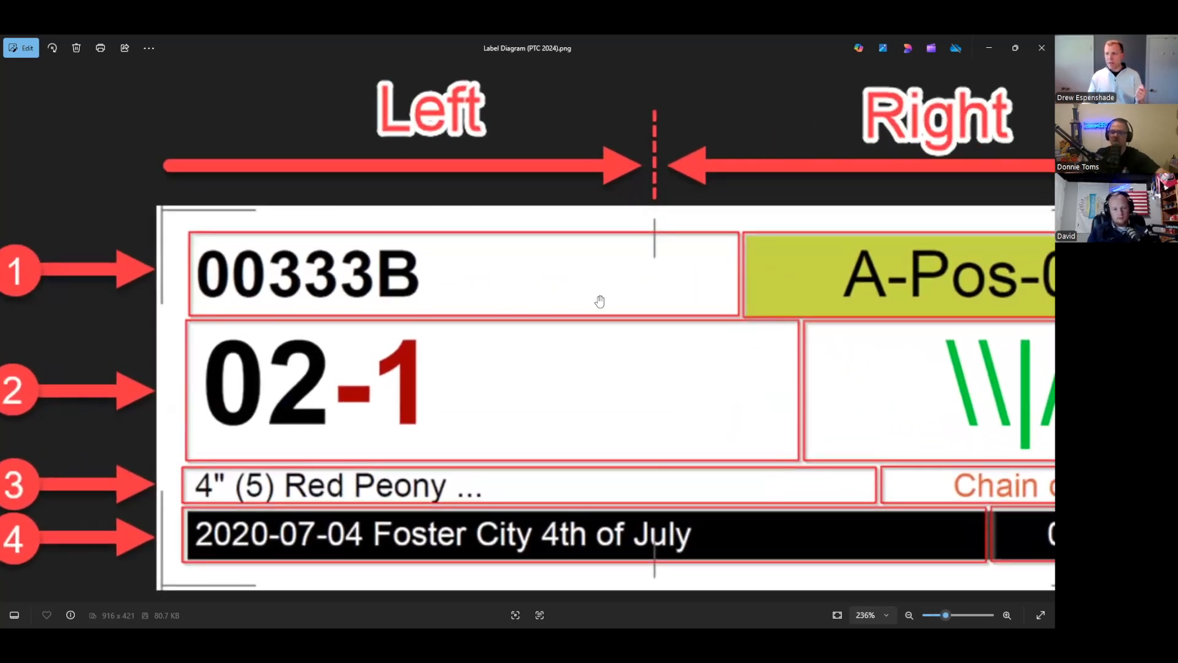
left_click_drag(145, 423, 166, 424)
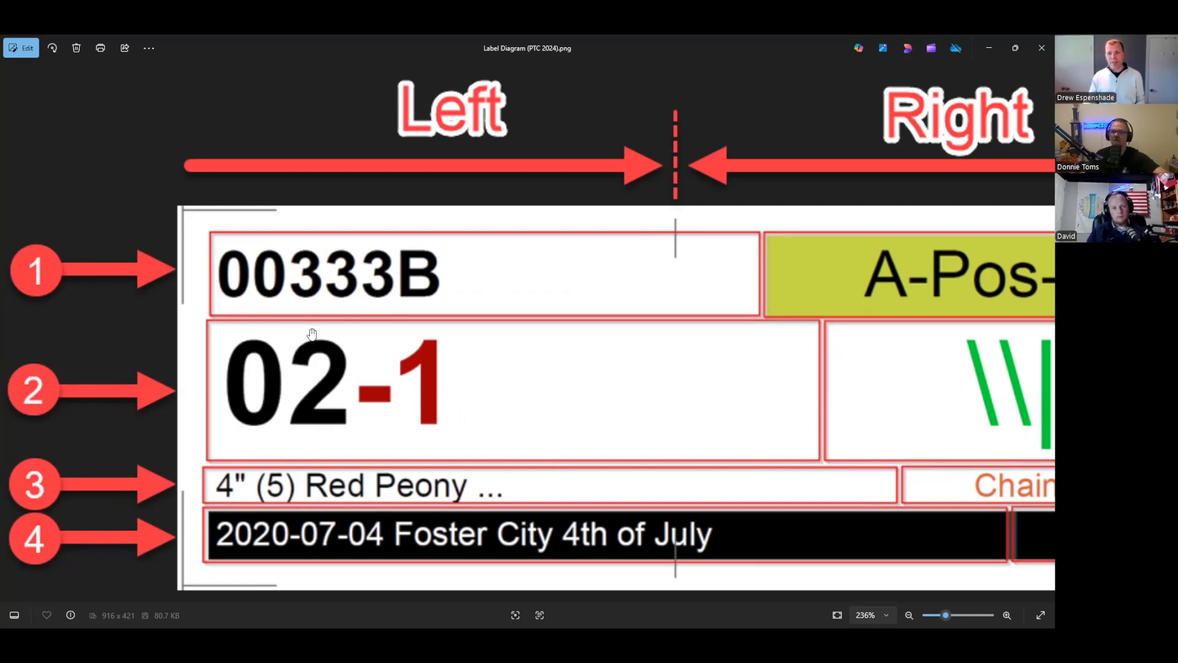
scroll(311, 362, "down", 4)
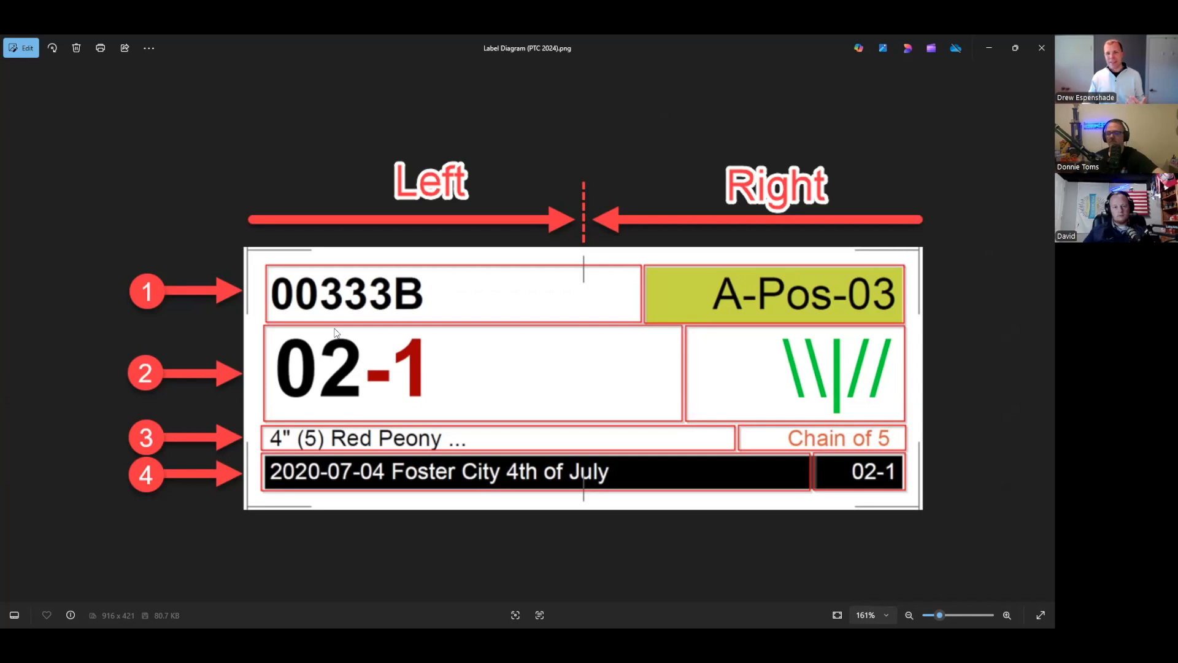
scroll(325, 330, "down", 1)
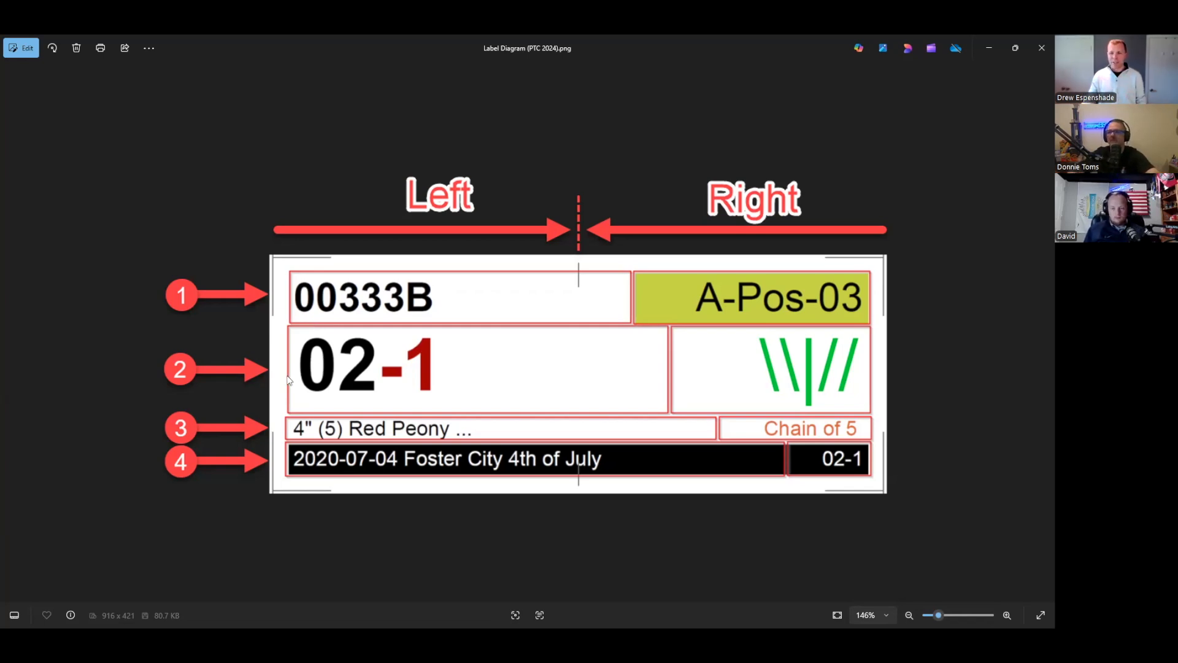
Close the label diagram image and the Avery 5260 label PDF to return to the Skywars show design.
scroll(274, 359, "down", 3)
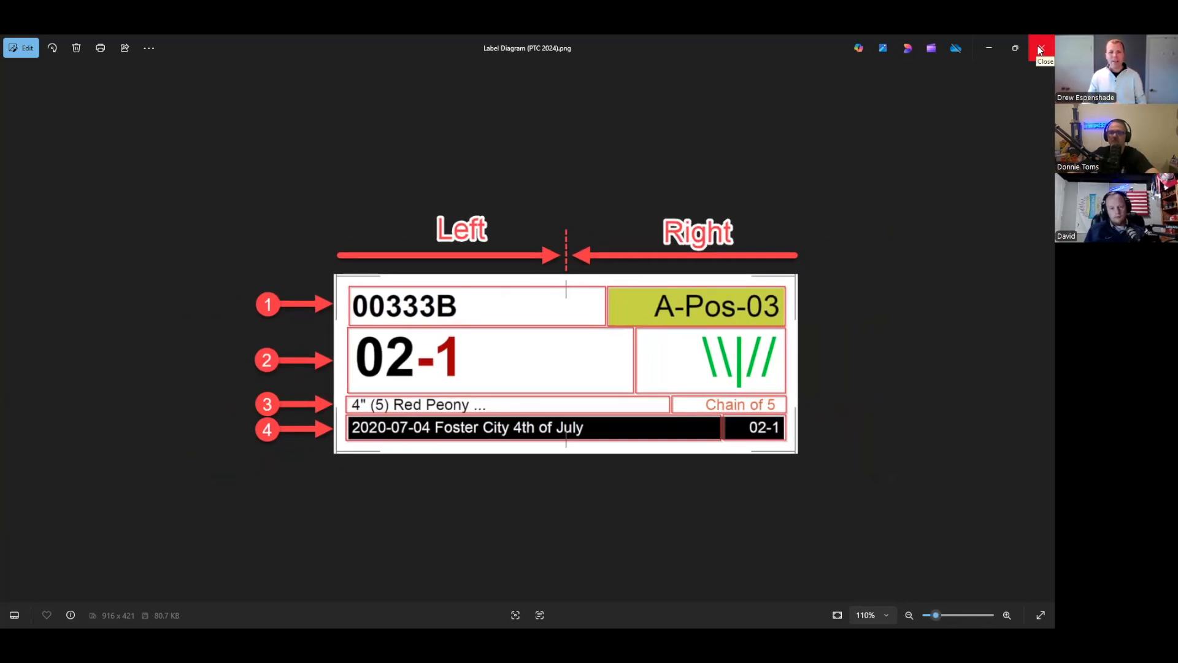
left_click(1040, 51)
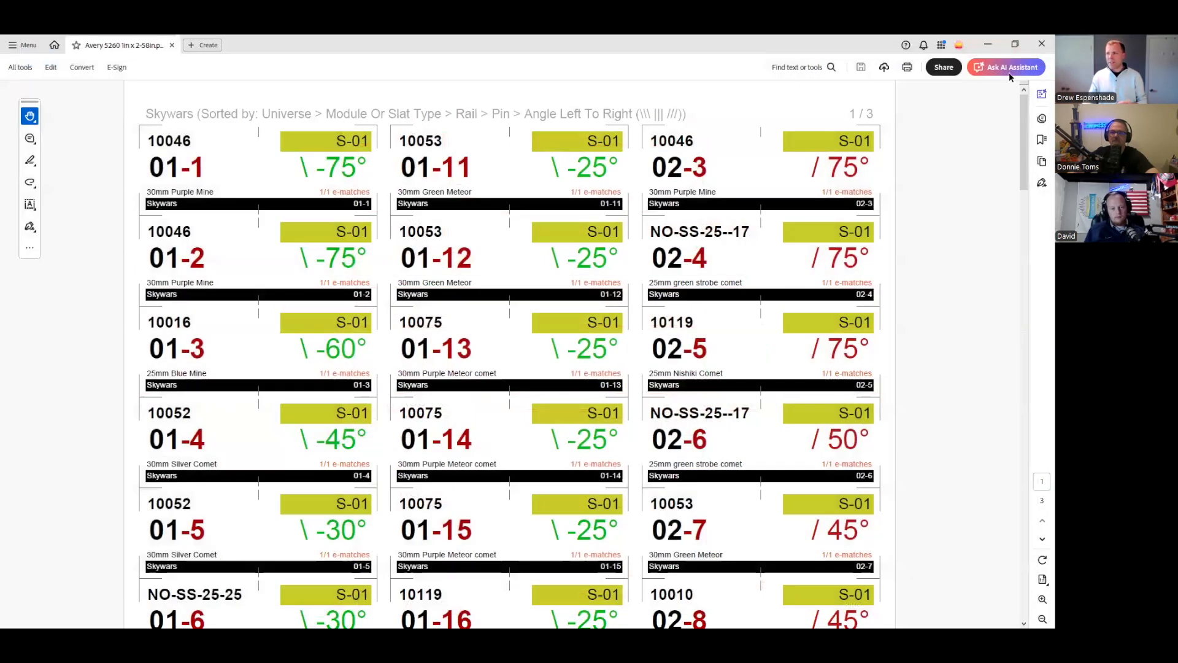
left_click(1041, 46)
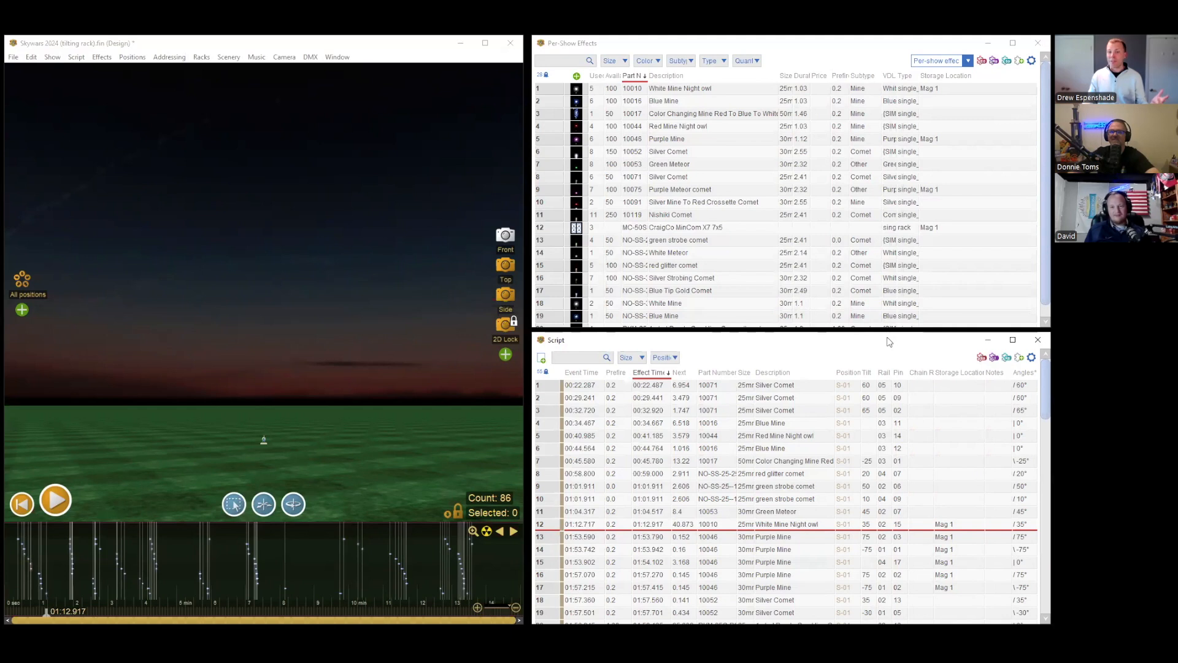
Browse the script's label templates and start a custom version based on basic_avery_5260_25mm_x_67mm.
left_click(1035, 362)
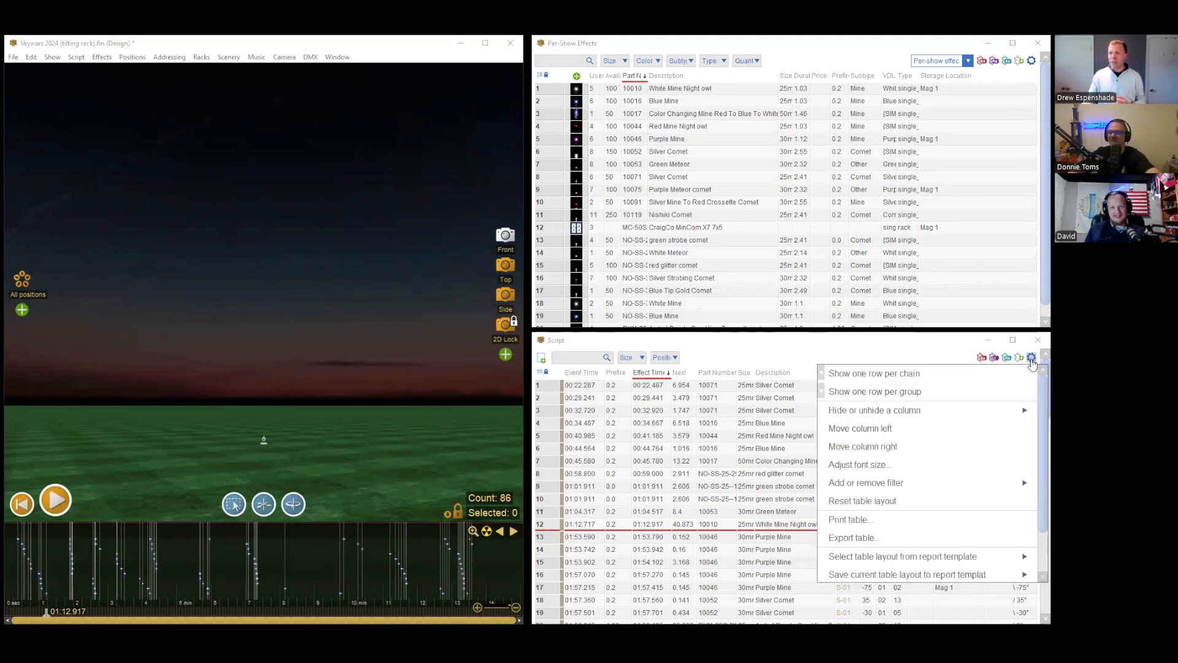
mouse_move(896, 521)
mouse_move(876, 561)
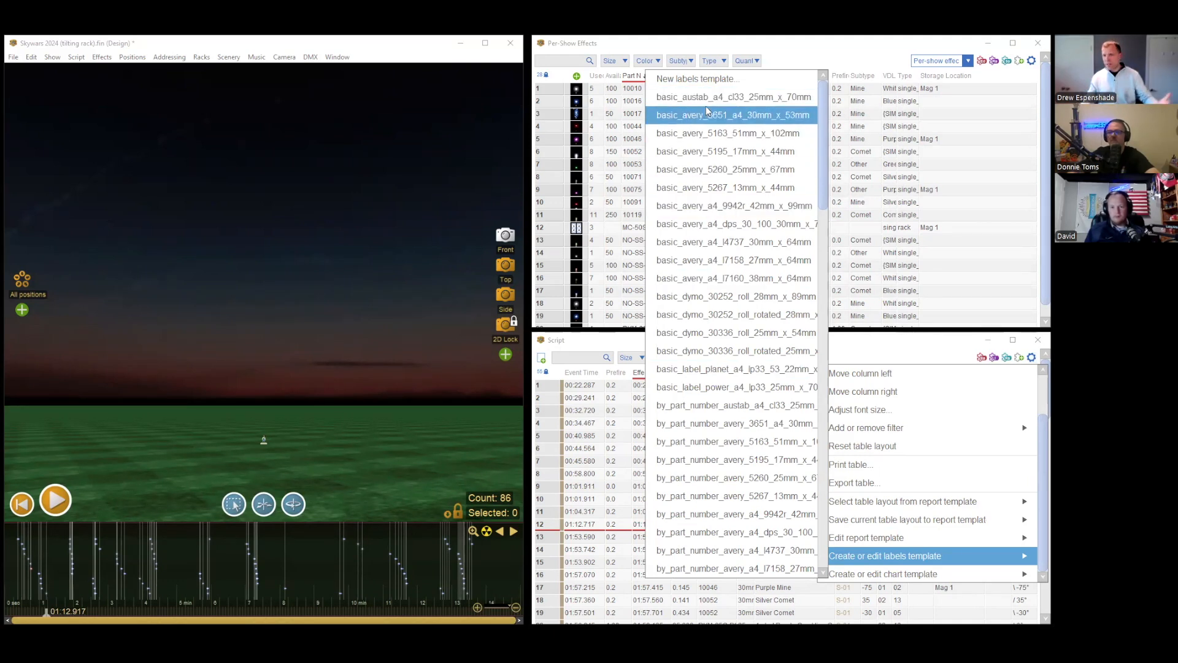
scroll(700, 178, "down", 1)
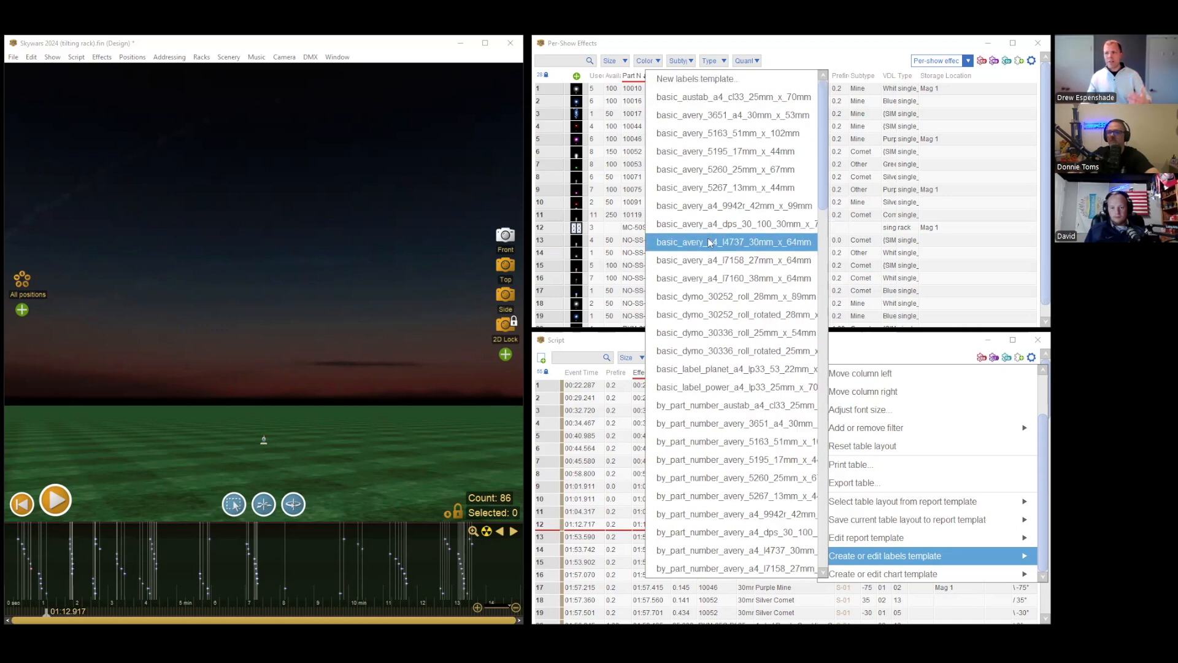
scroll(691, 196, "up", 1)
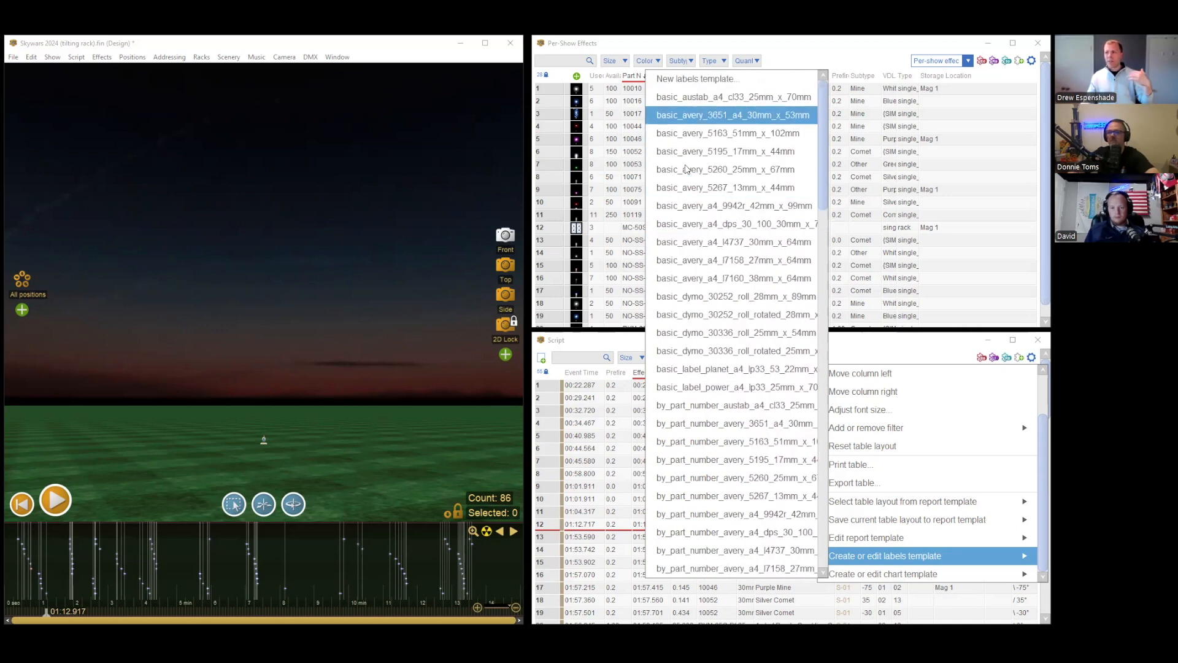
scroll(688, 258, "down", 6)
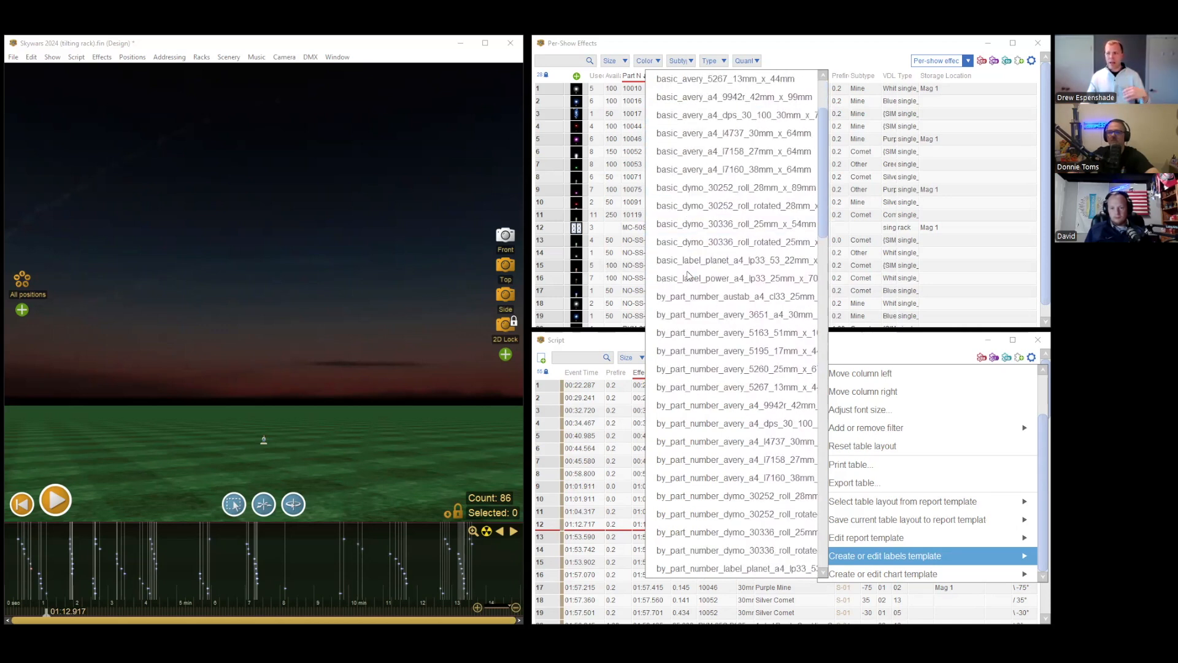
scroll(692, 298, "down", 12)
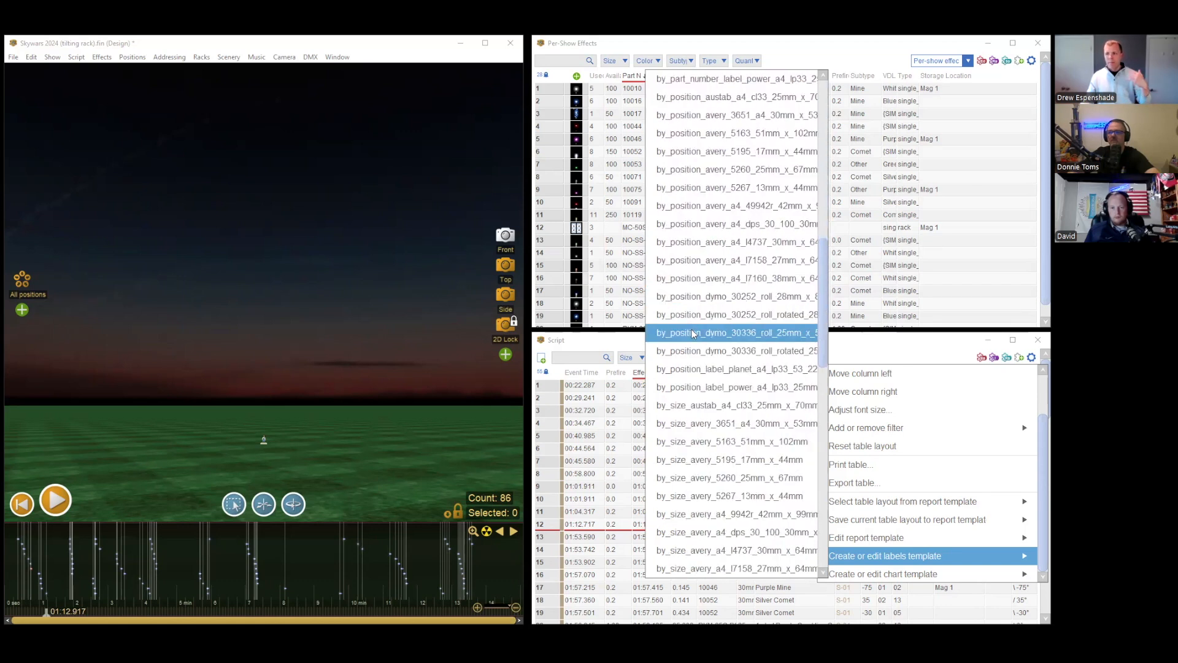
scroll(706, 442, "down", 7)
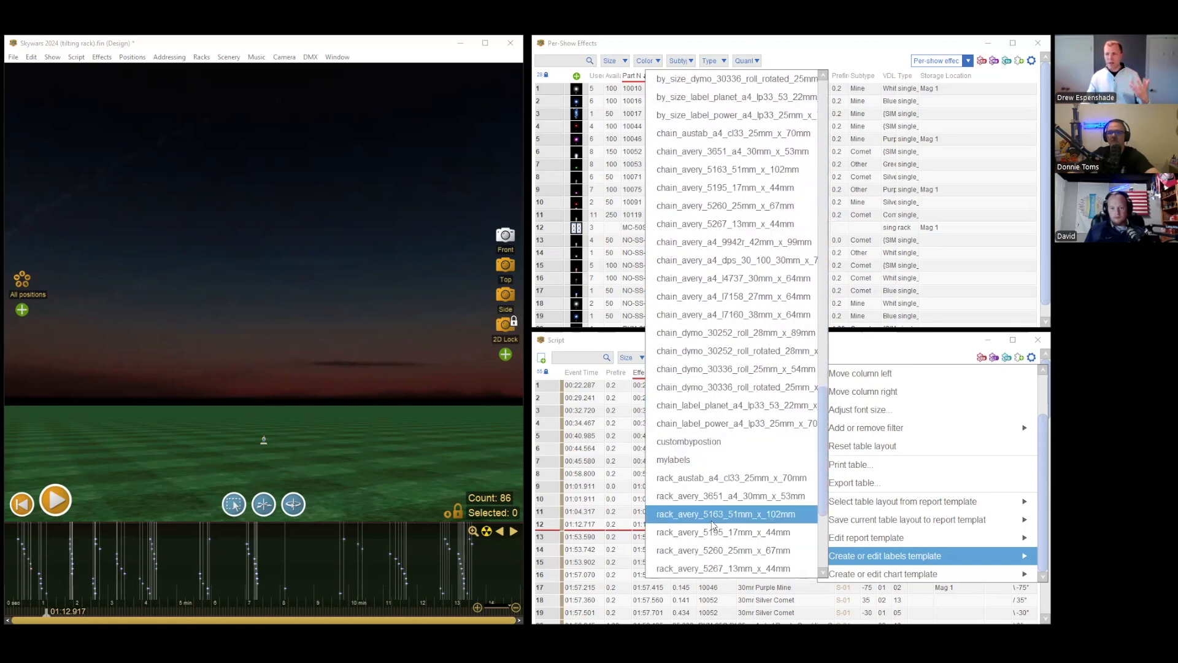
scroll(706, 442, "up", 10)
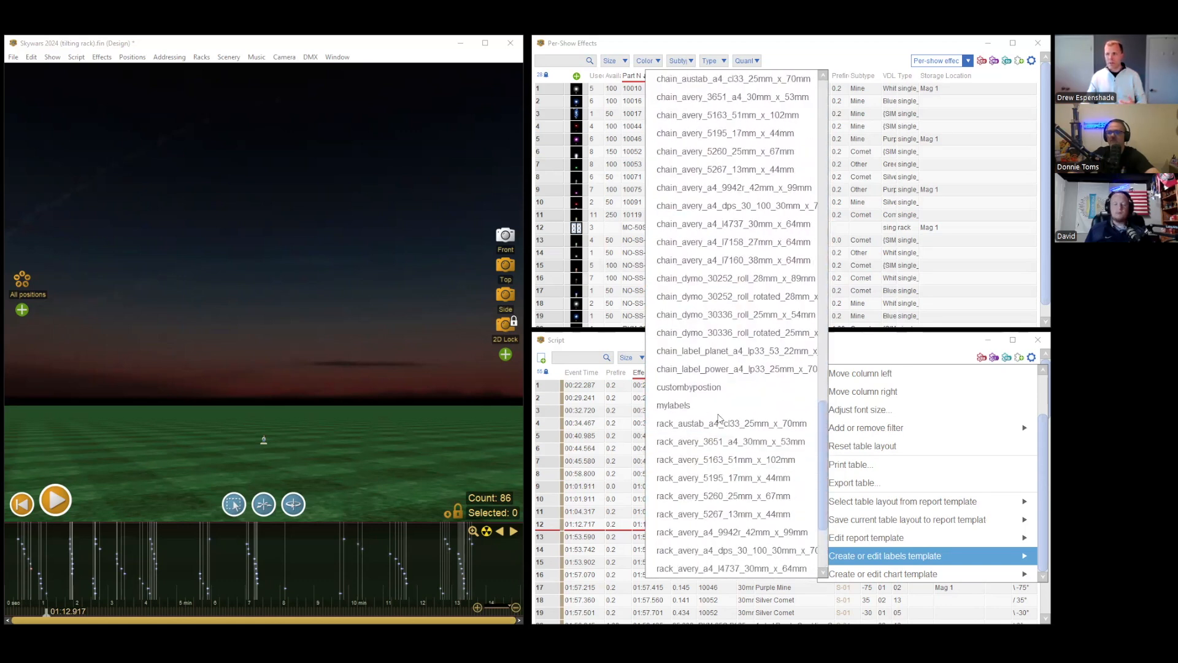
scroll(722, 393, "up", 15)
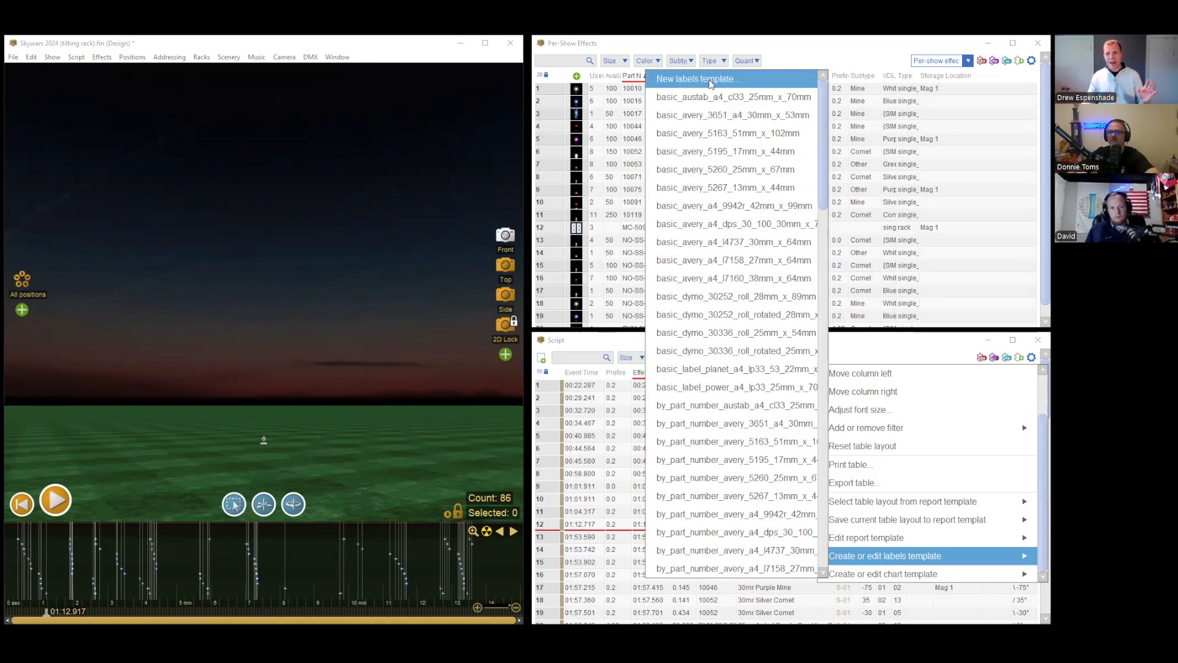
left_click(694, 171)
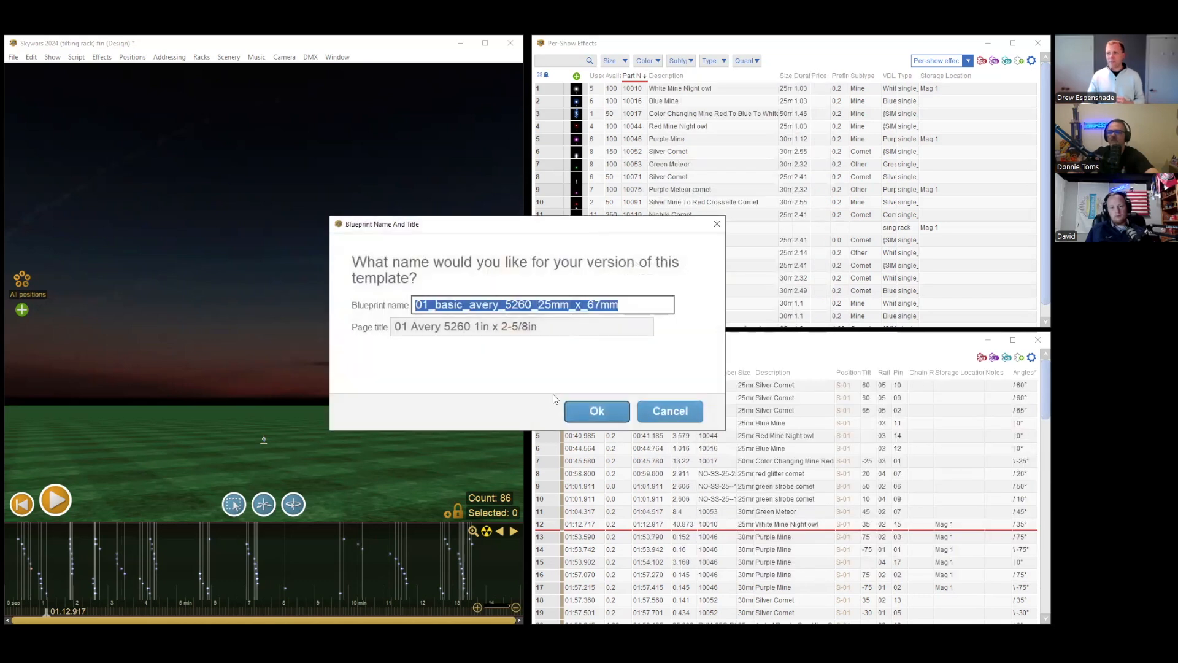
Set the template's page title to My Avery 5260, accept the suggested blueprint name and open its labels configuration.
key("Tab")
left_click(408, 327)
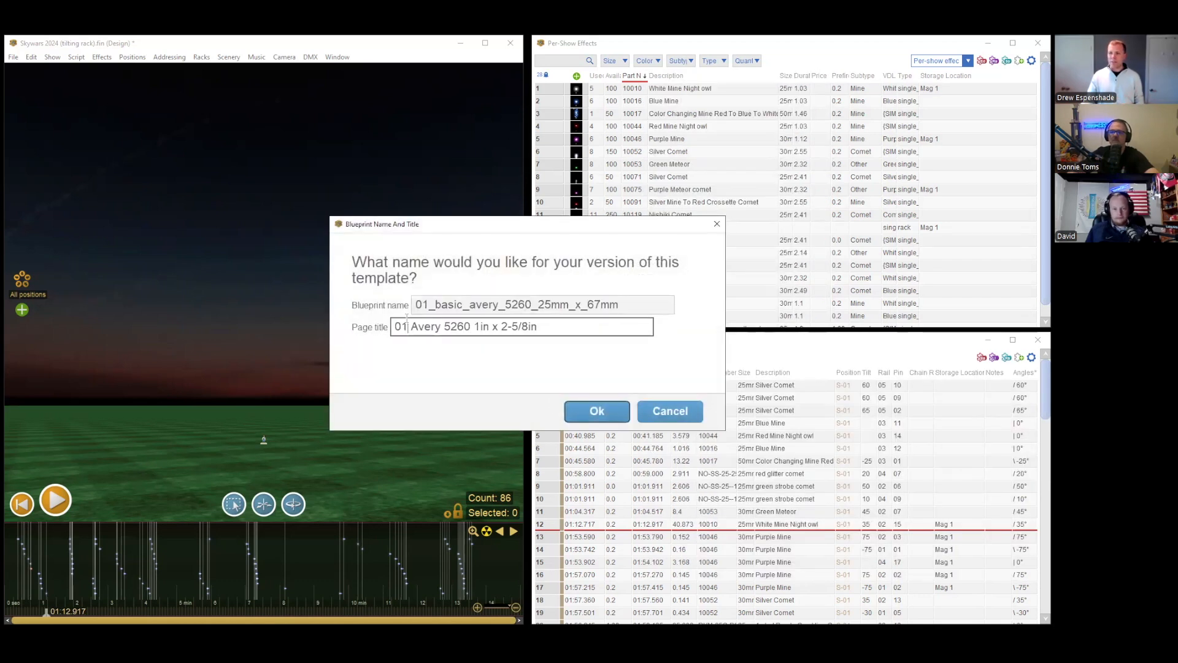
key("BackSpace")
key("BackSpace")
type("My")
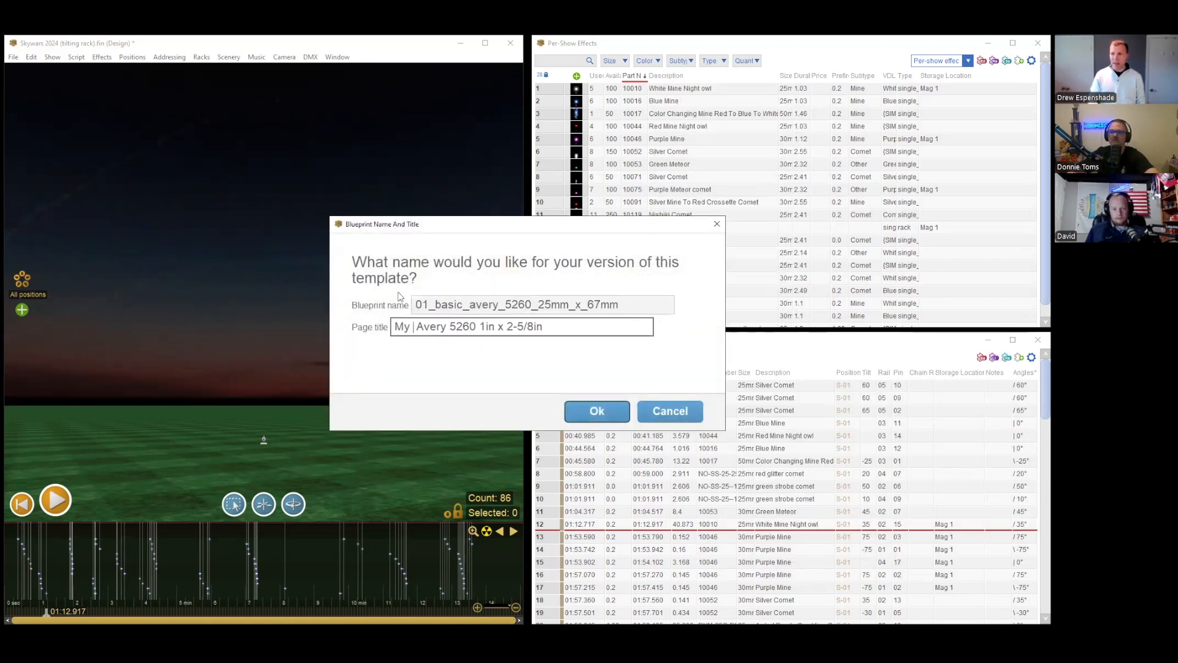
key("BackSpace")
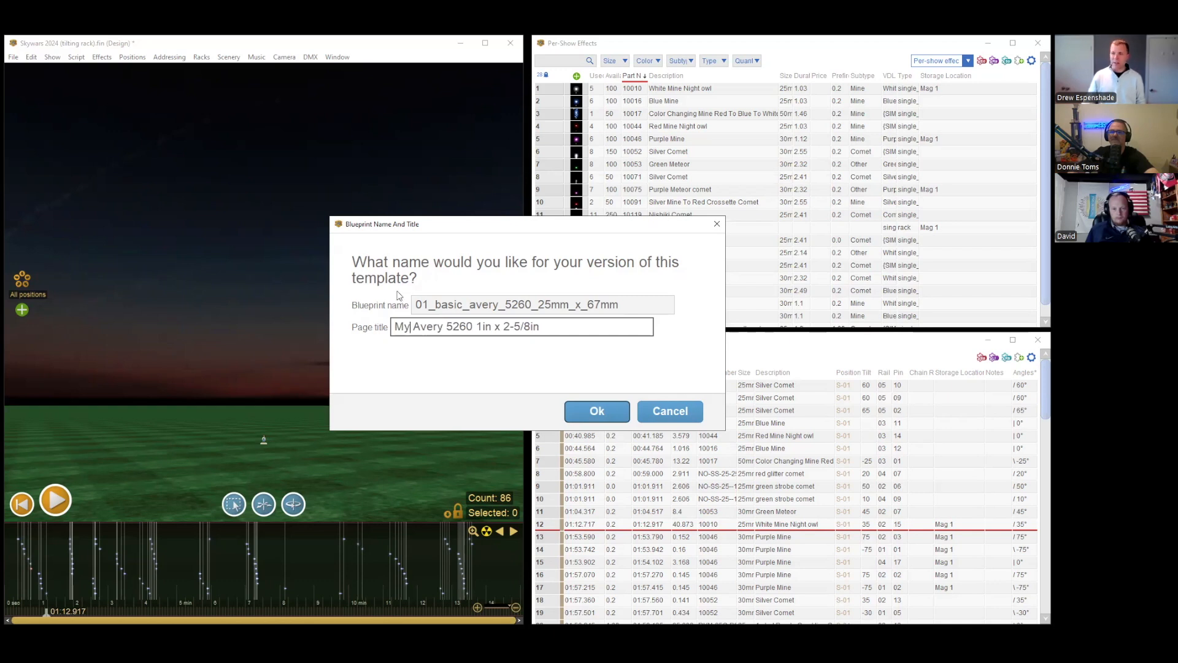
left_click_drag(476, 326, 577, 319)
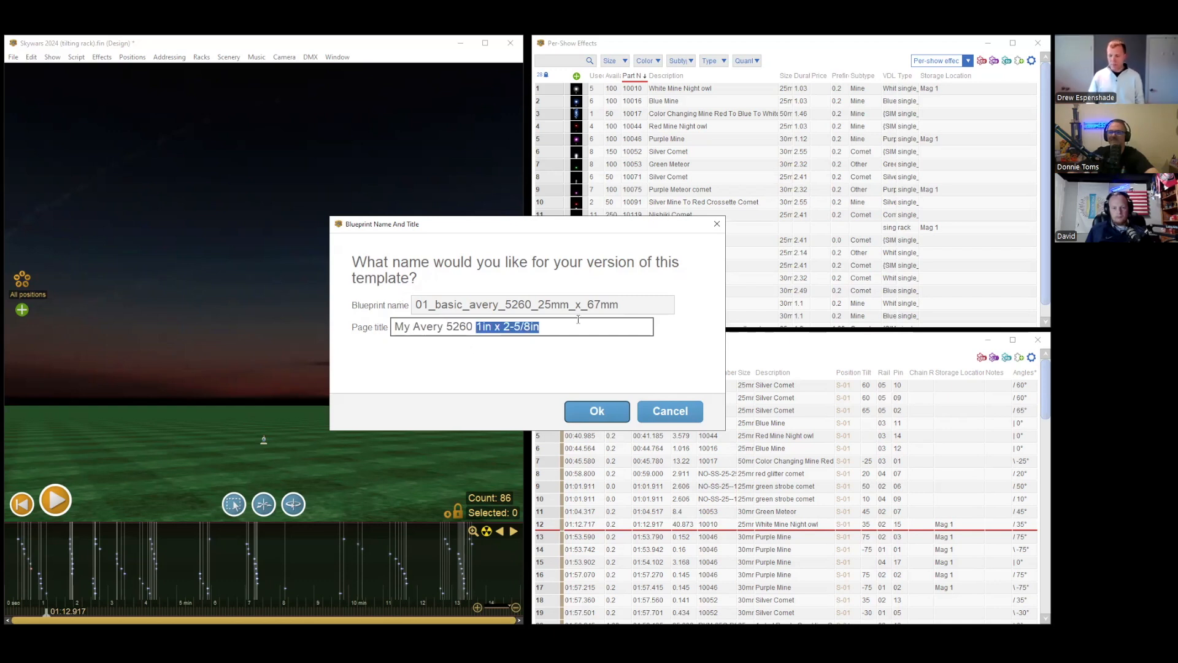
key("BackSpace")
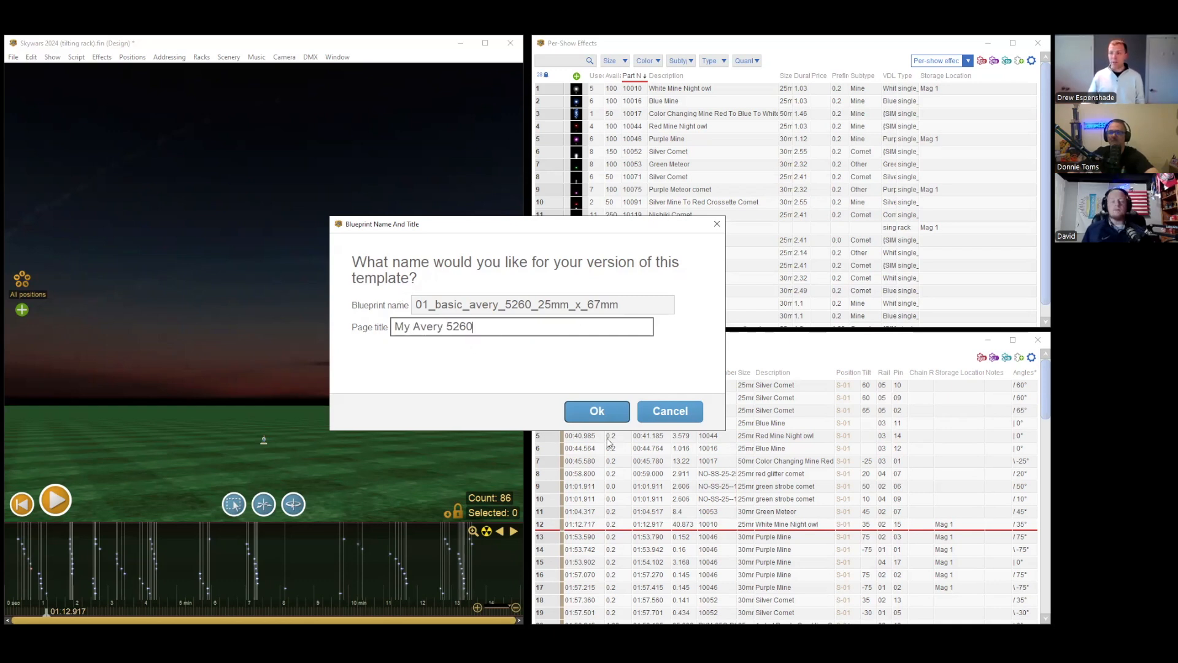
left_click(451, 304)
left_click(431, 304)
left_click(588, 405)
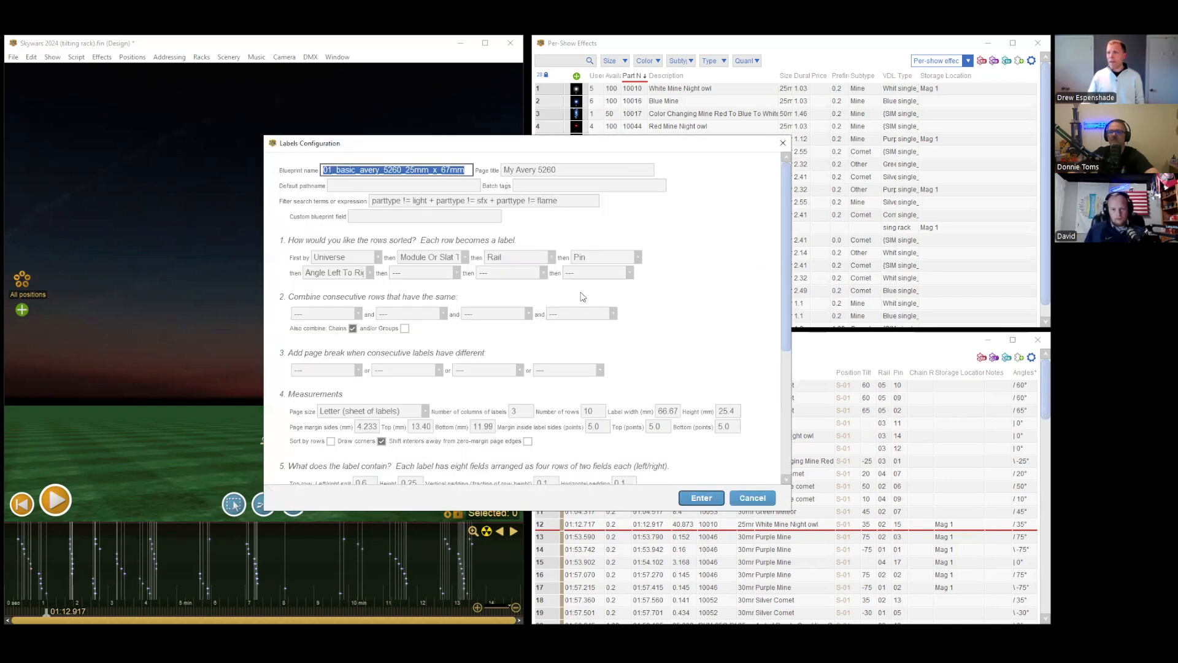
Examine the labels configuration from the filter expression through row sorting, combining, page breaks and measurements to the label contents.
left_click(568, 198)
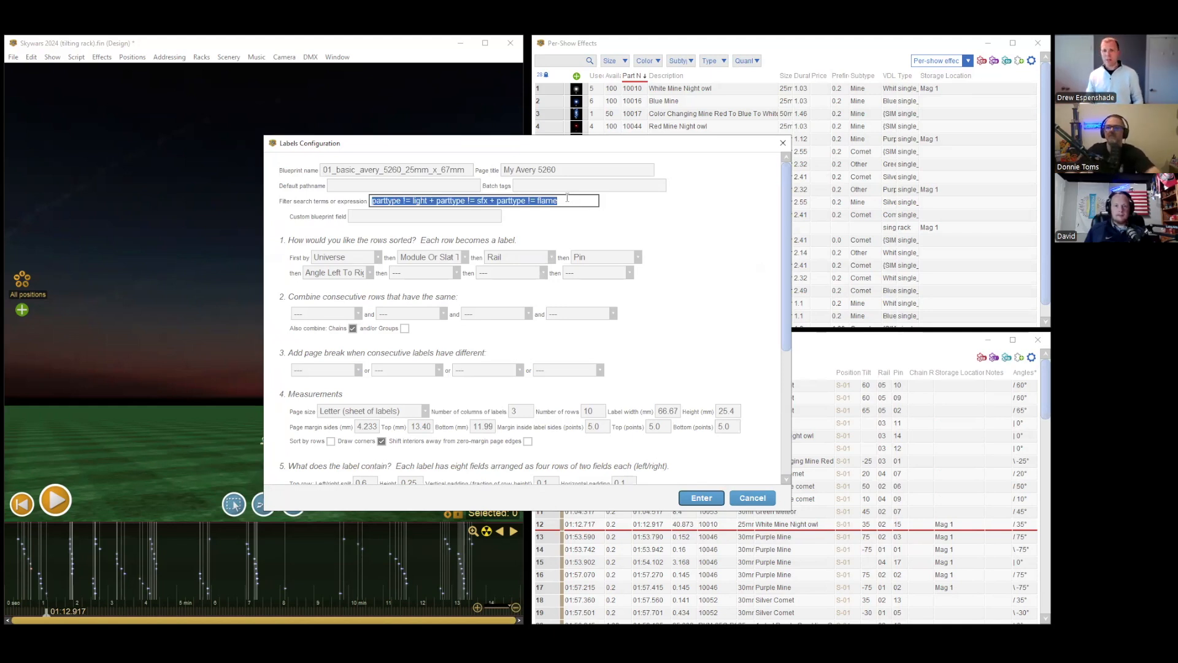
left_click(567, 197)
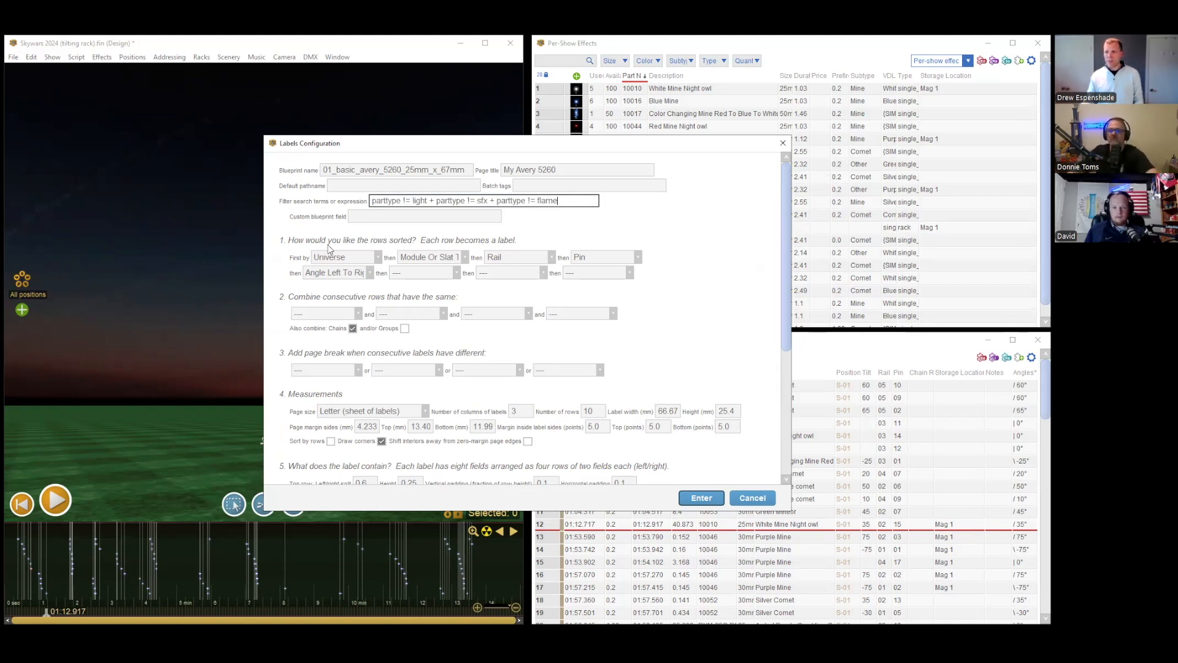
scroll(324, 296, "down", 3)
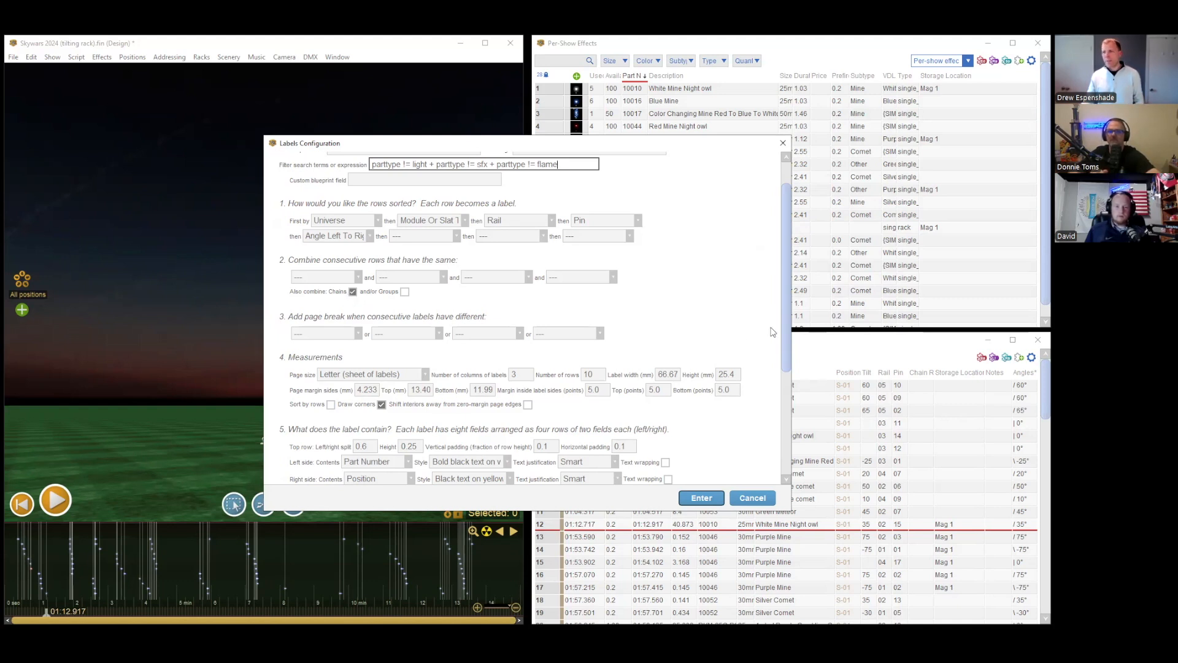
left_click_drag(783, 238, 781, 284)
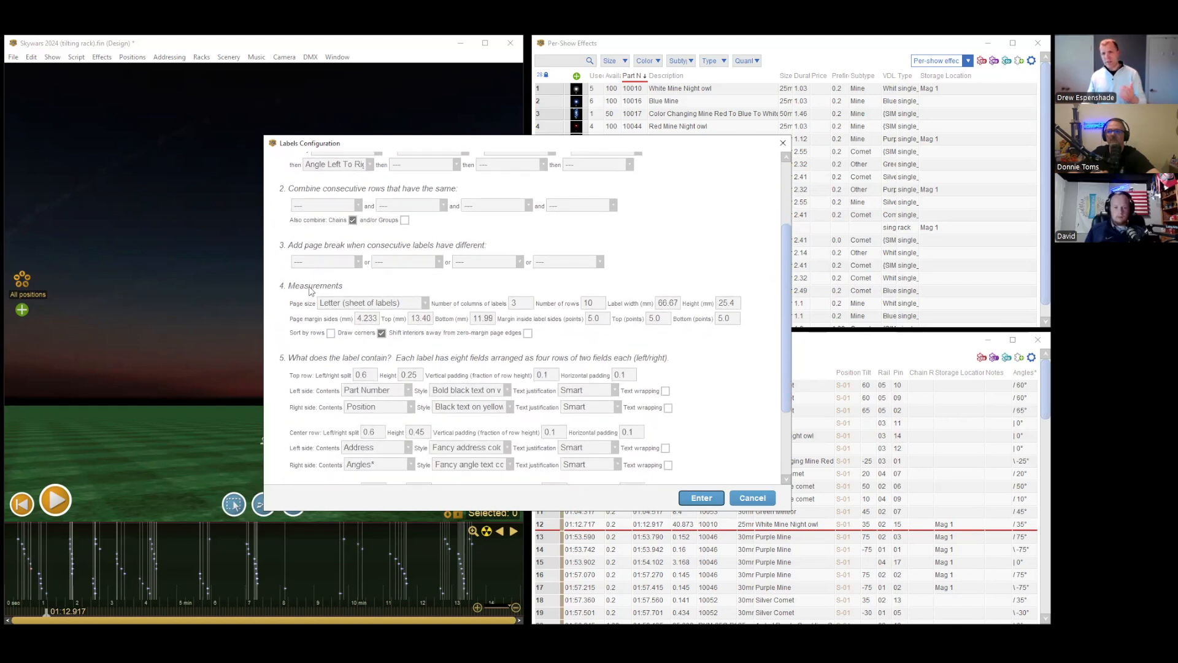
scroll(310, 290, "down", 1)
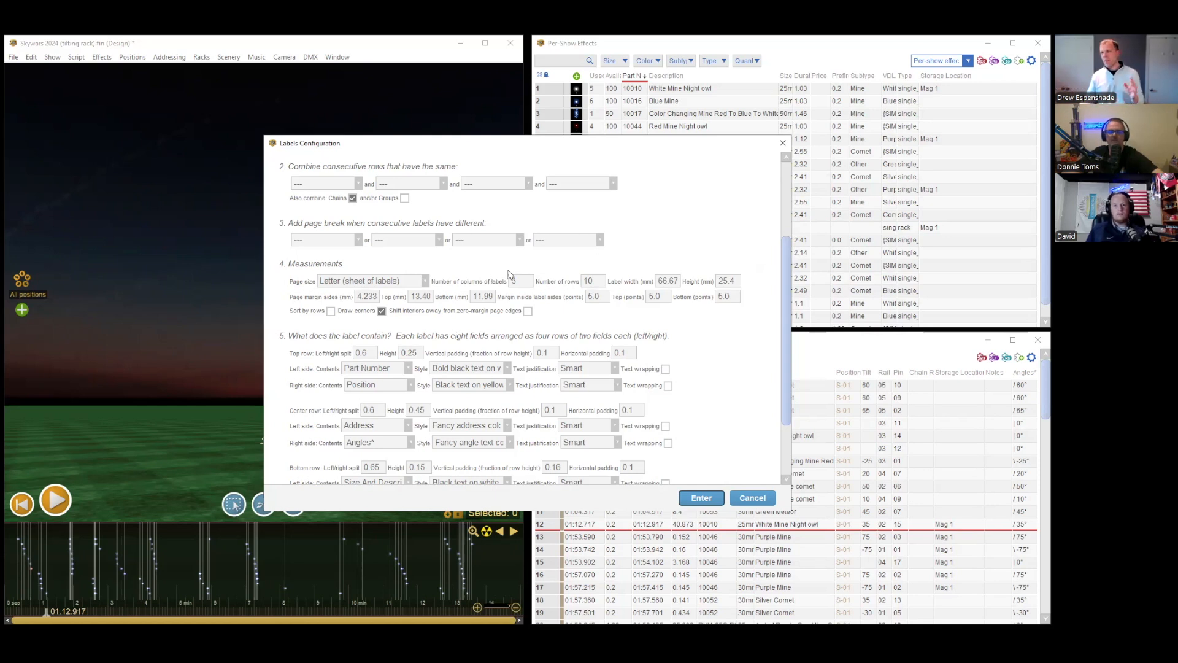
left_click_drag(787, 254, 783, 282)
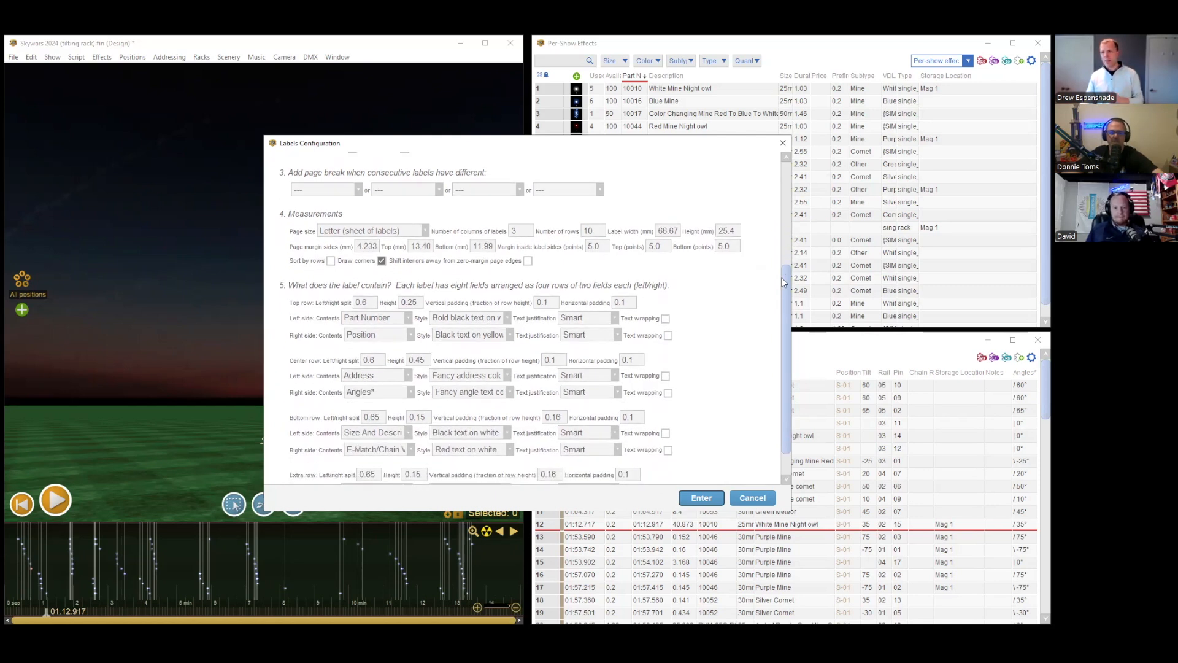
left_click_drag(784, 282, 783, 280)
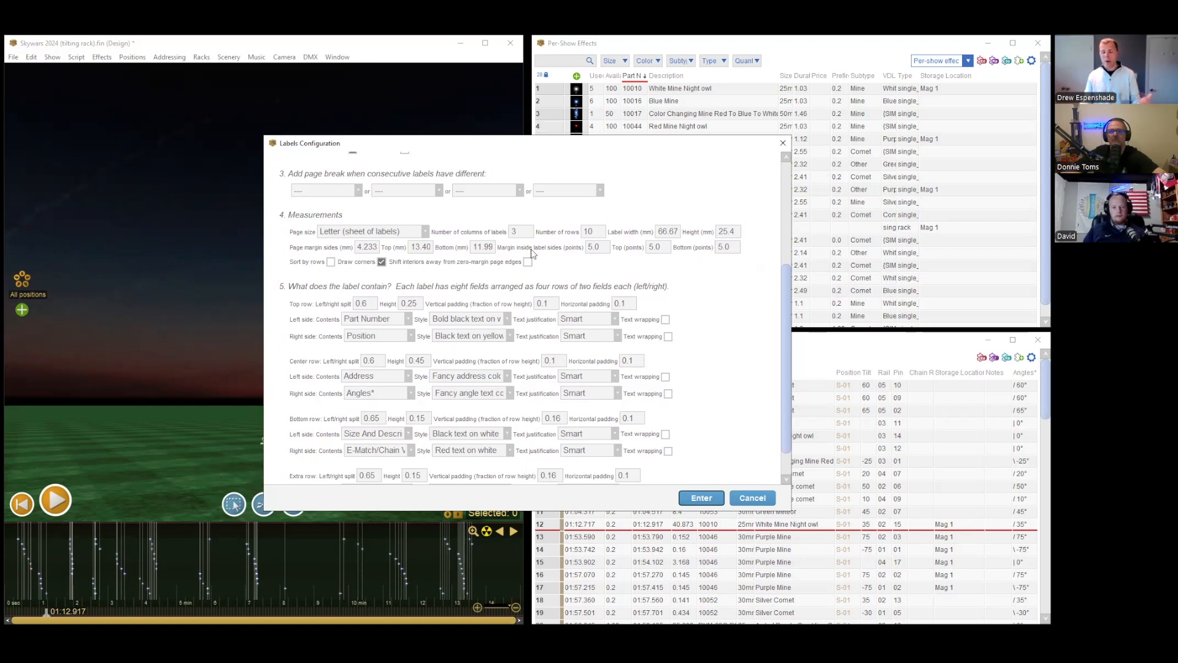
scroll(531, 252, "down", 2)
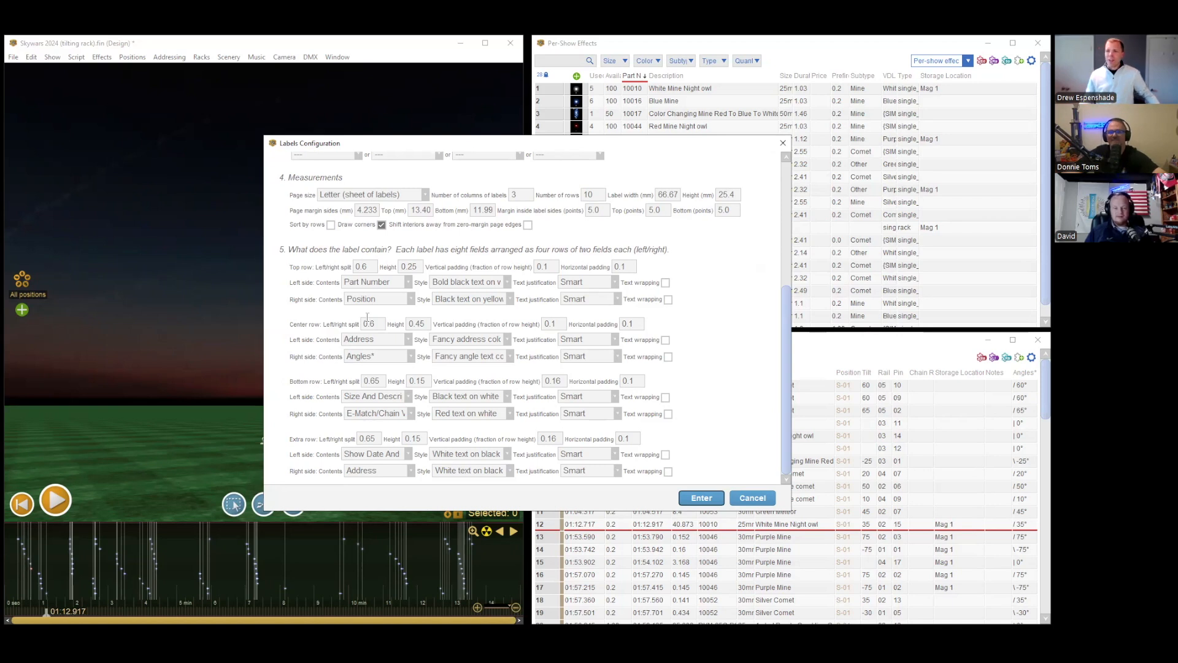
Examine the left/right split of the top and center rows and the height of all four label rows.
double_click(373, 267)
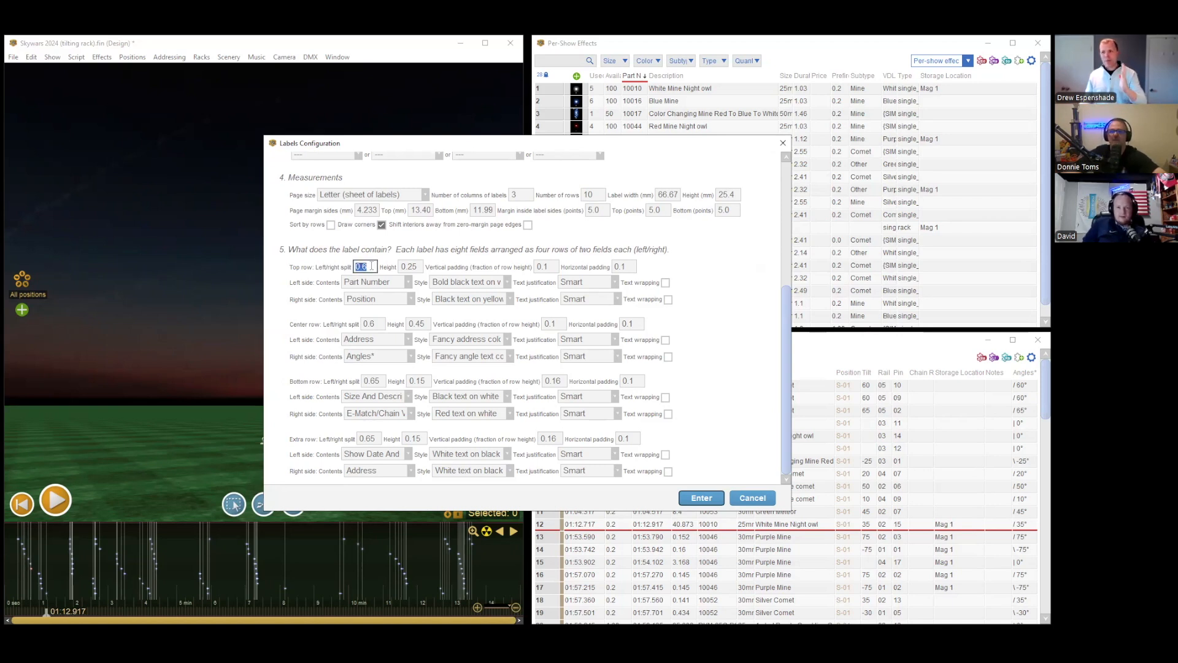
left_click(371, 267)
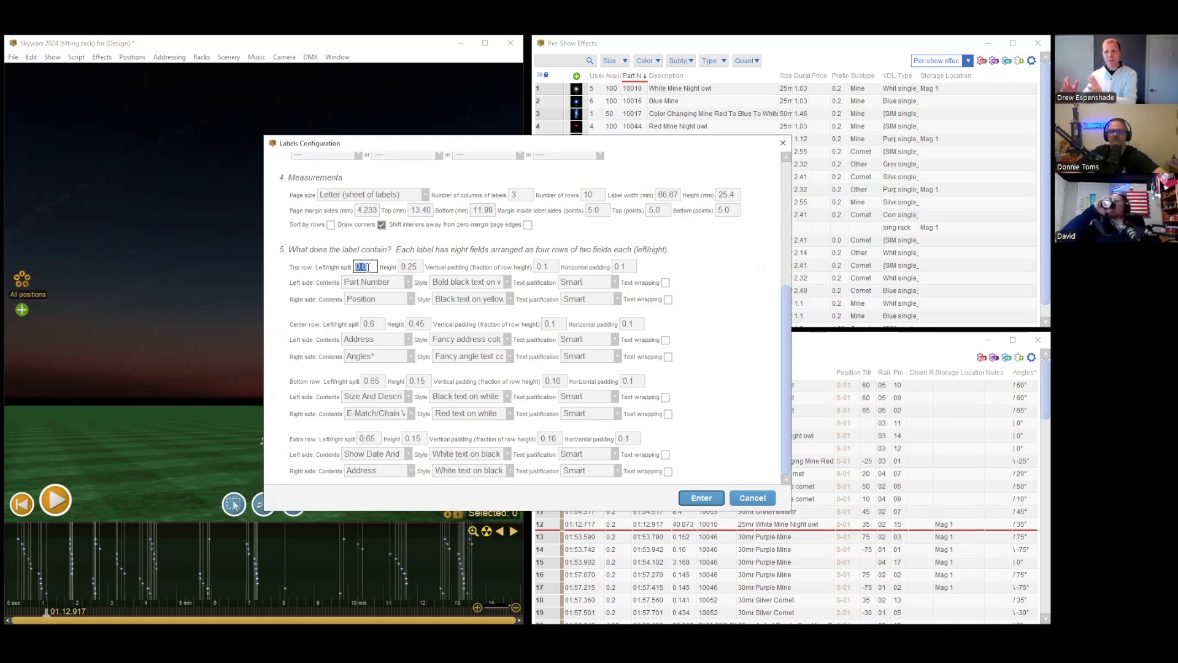
left_click(373, 324)
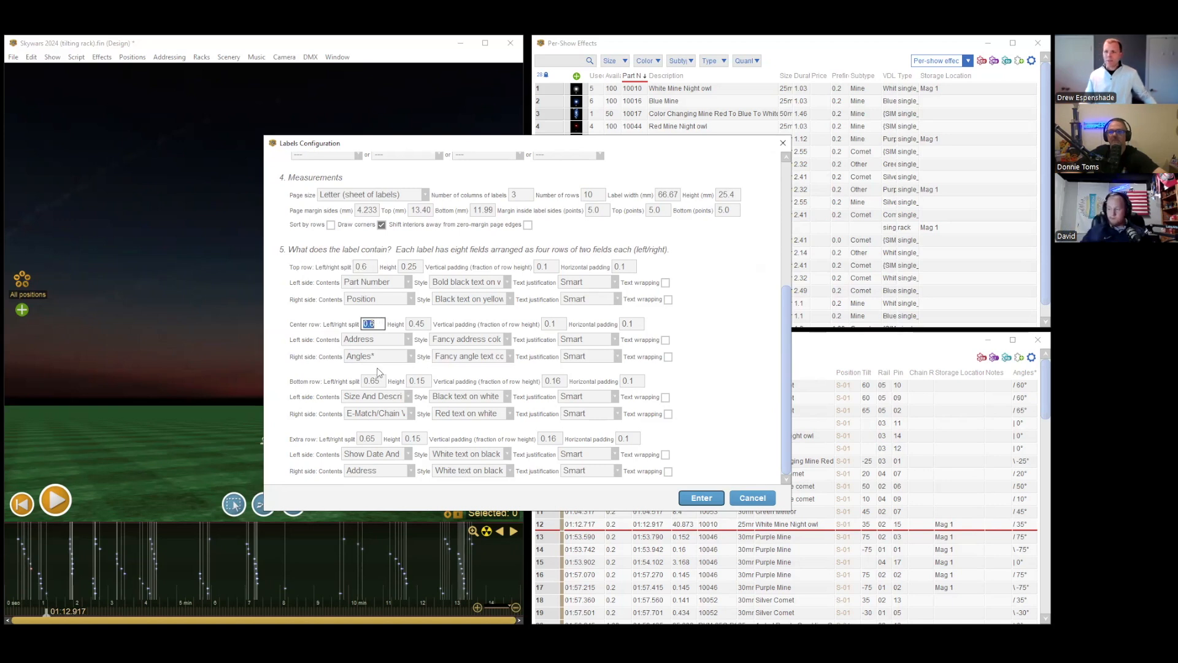
left_click(418, 264)
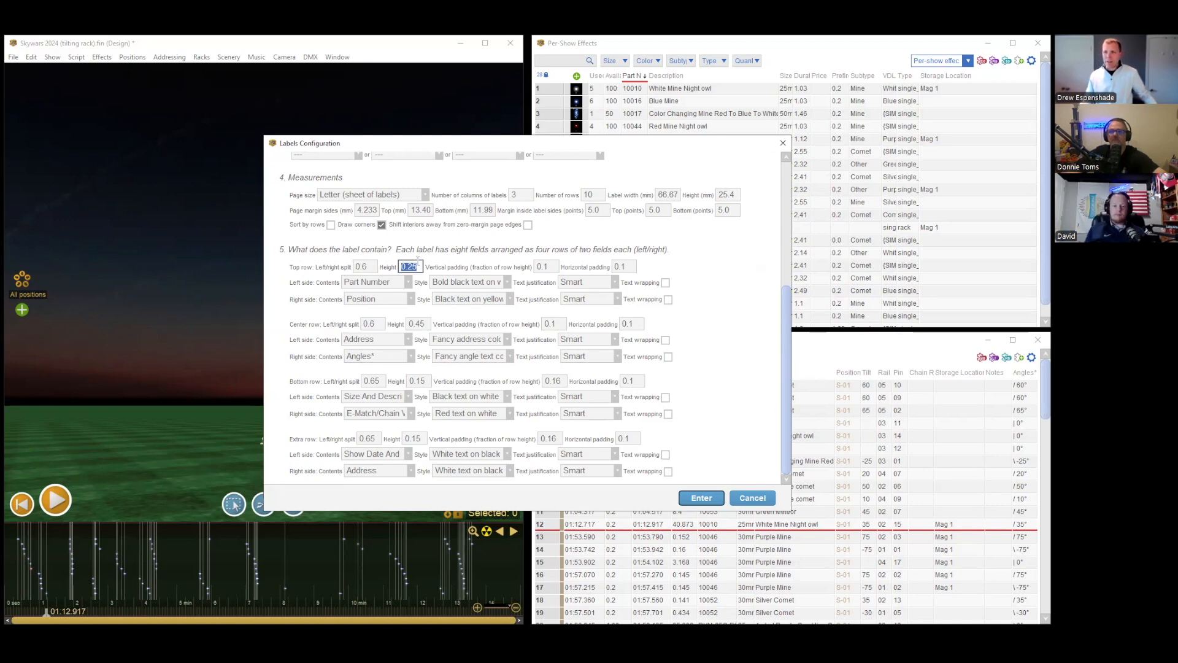
left_click(423, 323)
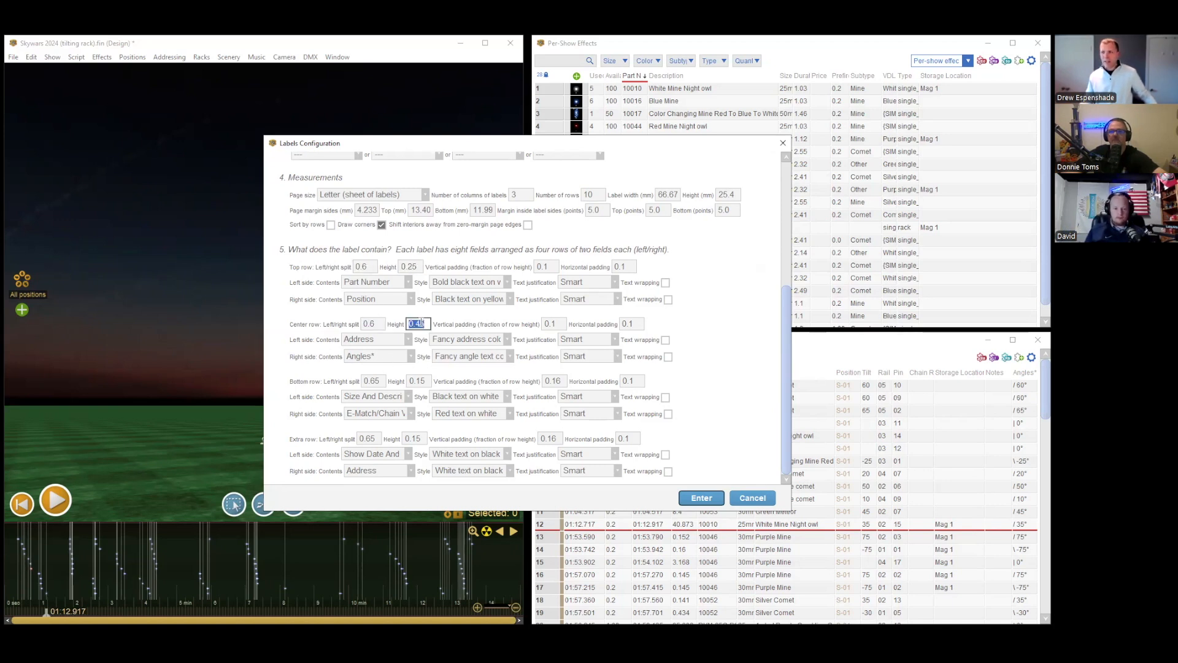
left_click(411, 268)
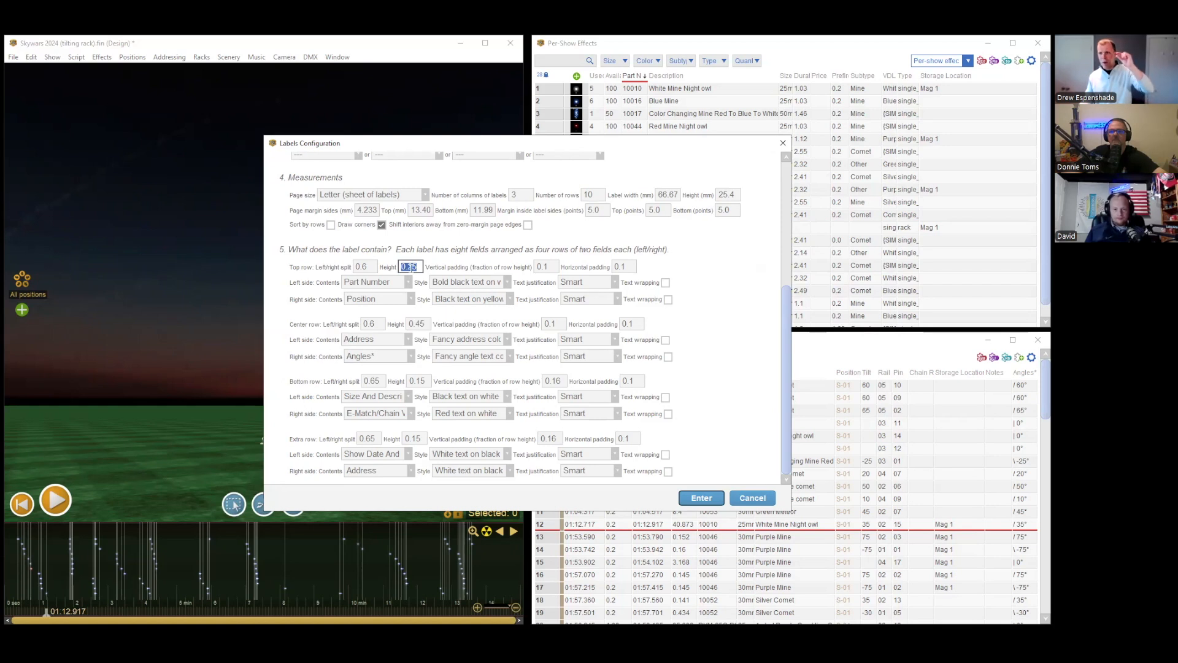
left_click(418, 324)
left_click(418, 381)
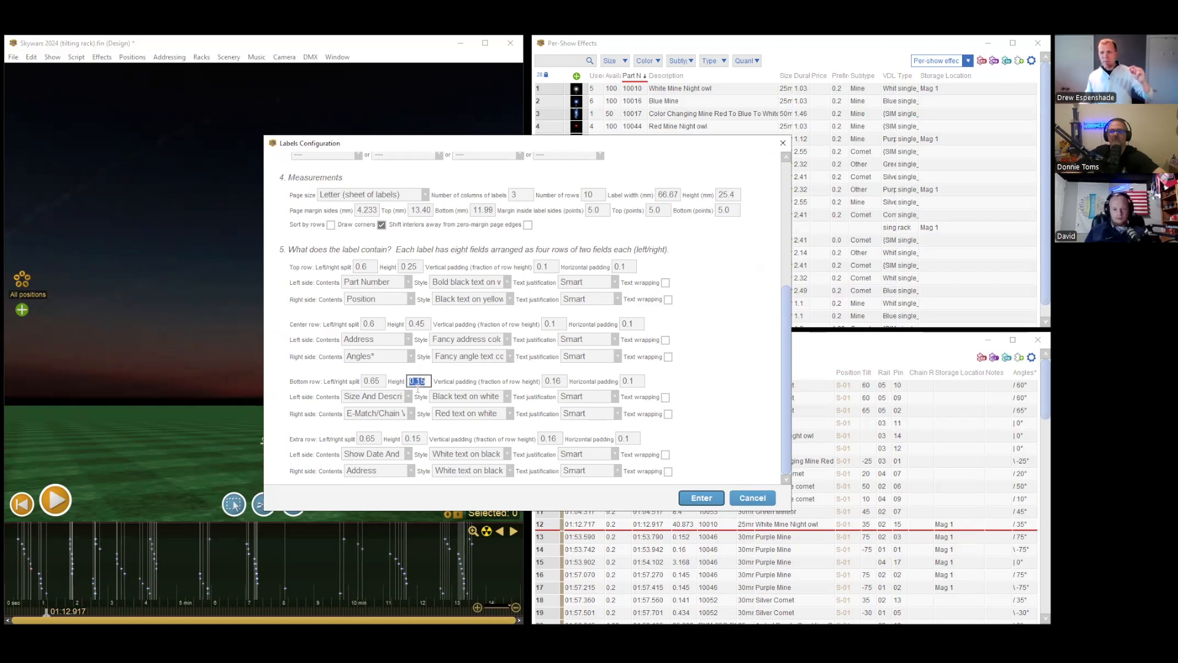
left_click(412, 437)
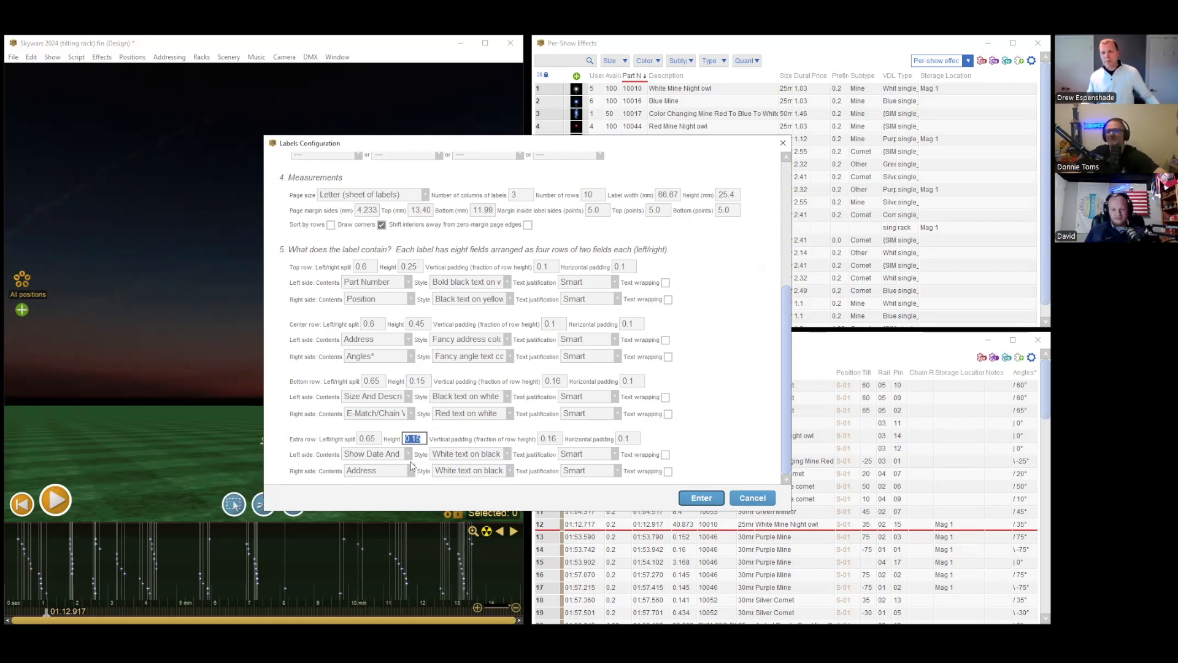
Review the height fractions of the top, center, bottom and extra rows in turn, starting from the top row.
left_click(409, 266)
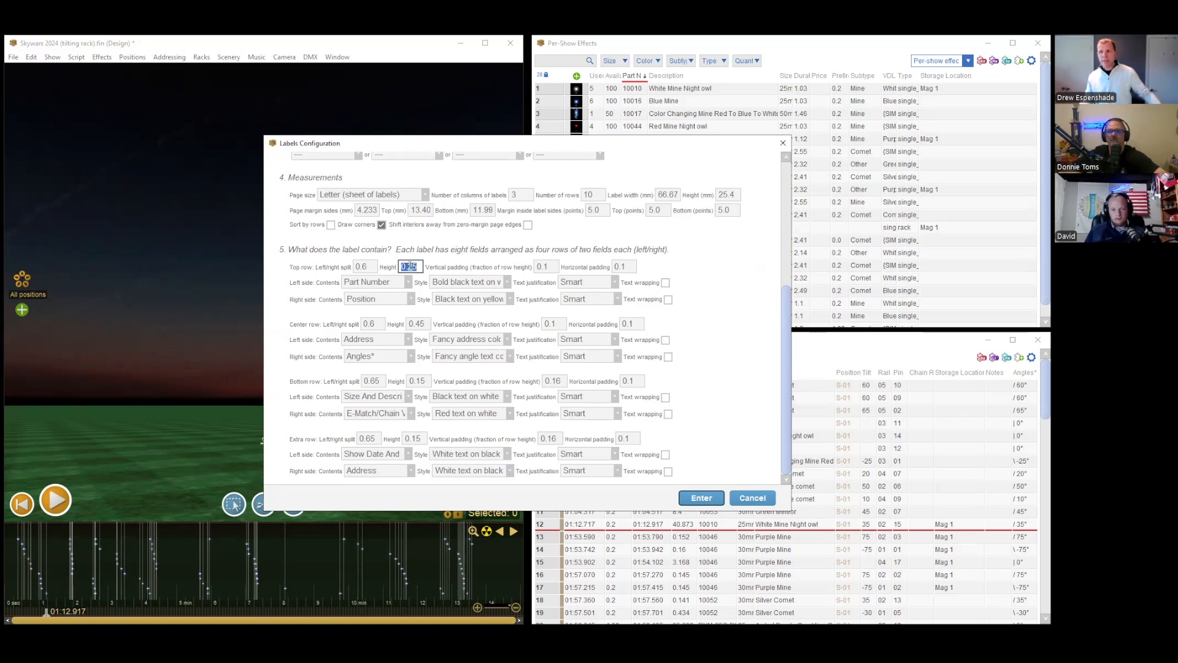
left_click(416, 324)
left_click(417, 381)
left_click(413, 438)
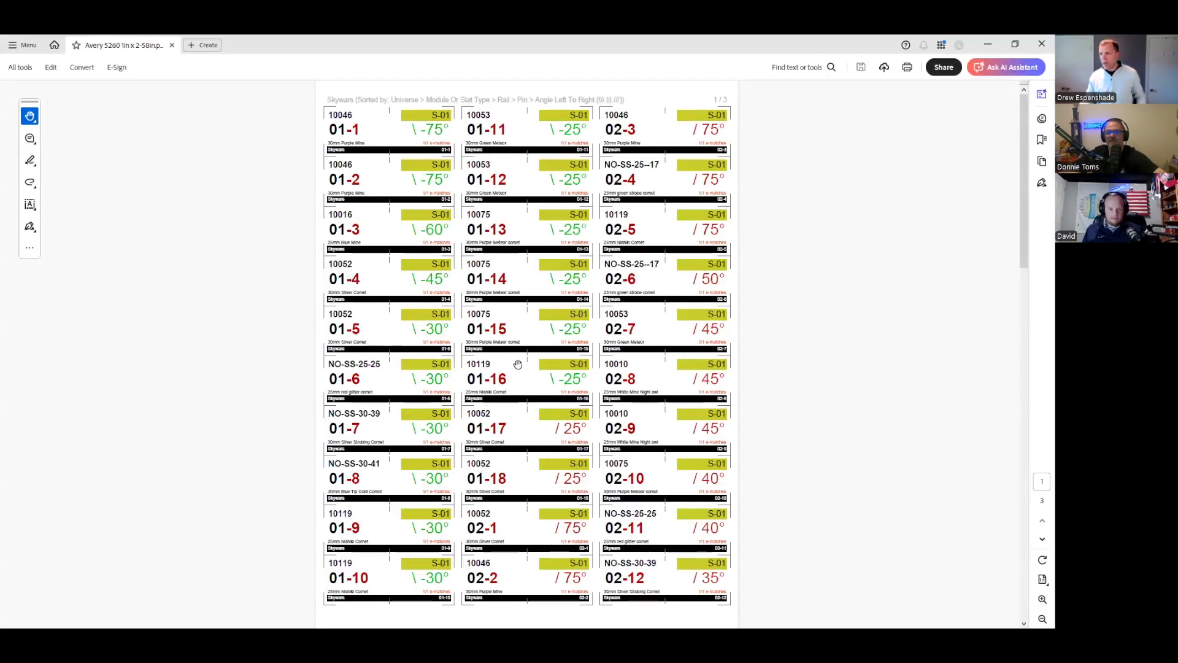
Switch to the Avery 5260 1in x 2-5/8in label PDF and examine the description line on label 03-1.
scroll(517, 373, "down", 10)
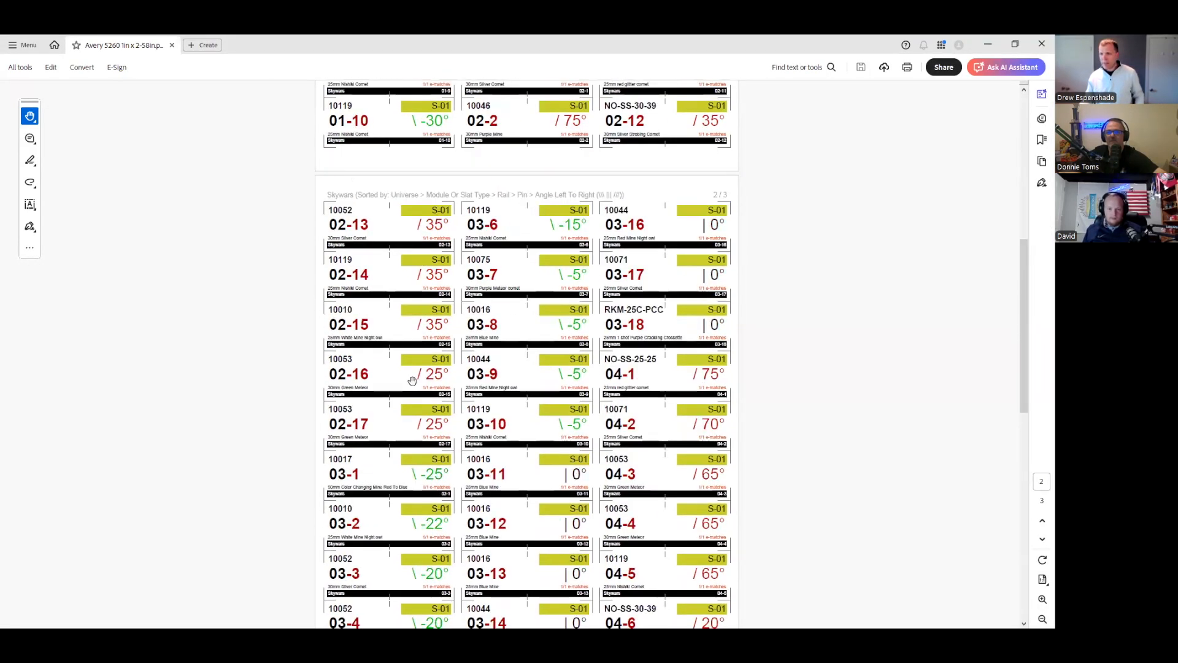
scroll(339, 501, "up", 5, "ctrl")
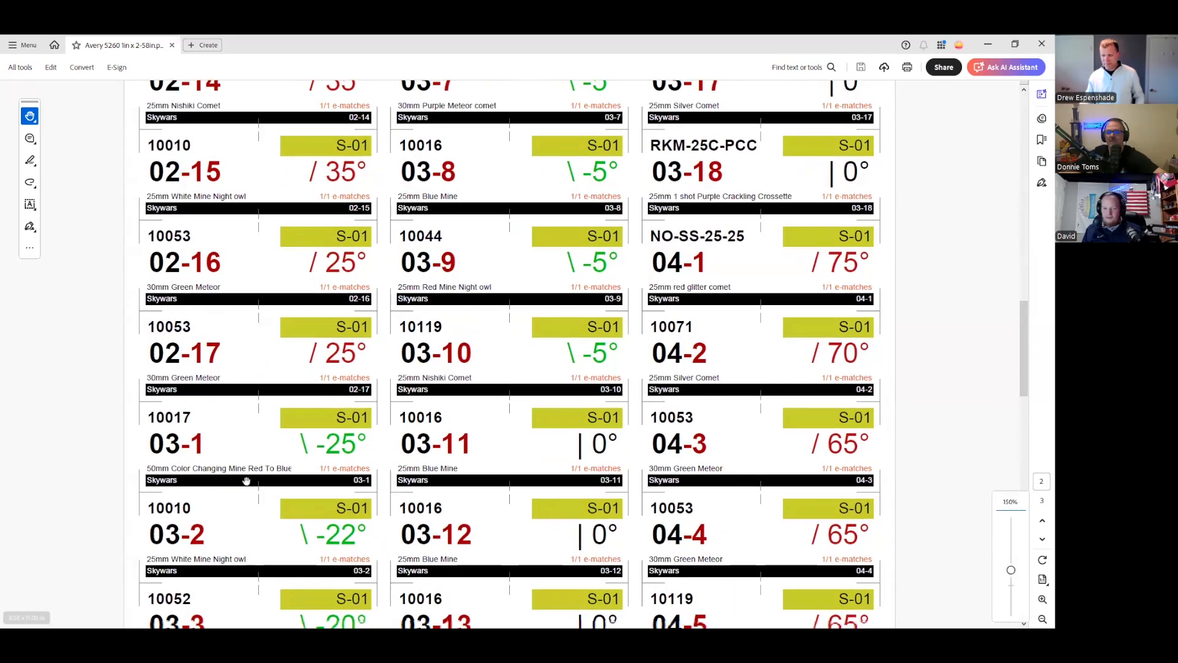
scroll(141, 474, "up", 5, "ctrl")
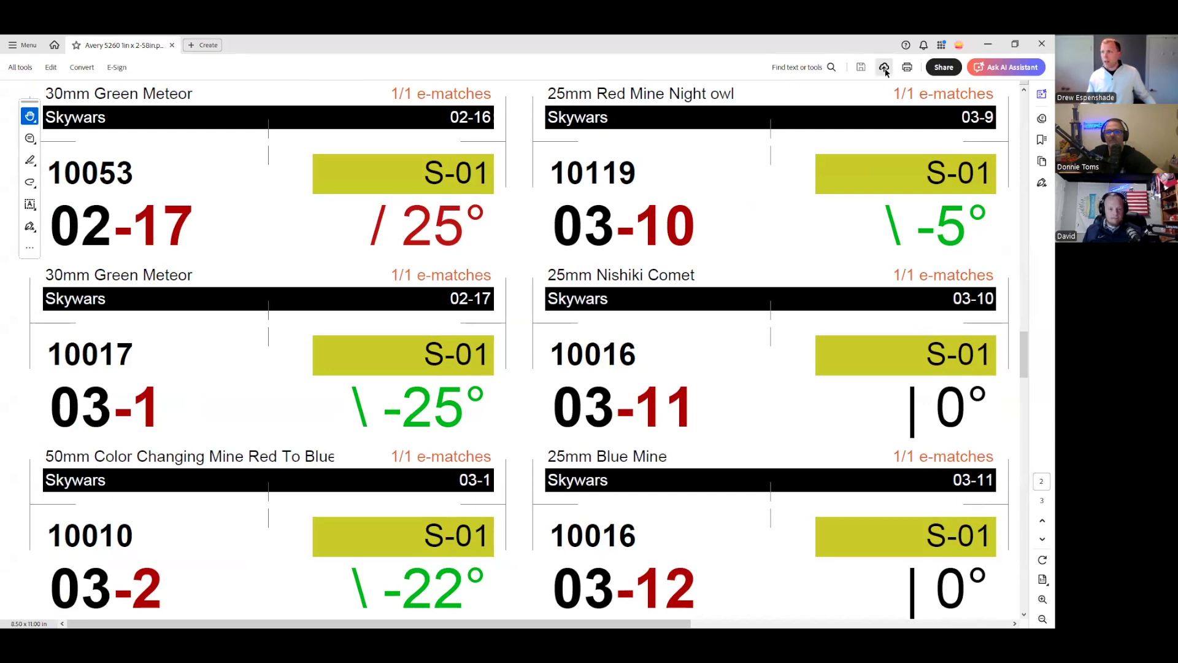
left_click(987, 43)
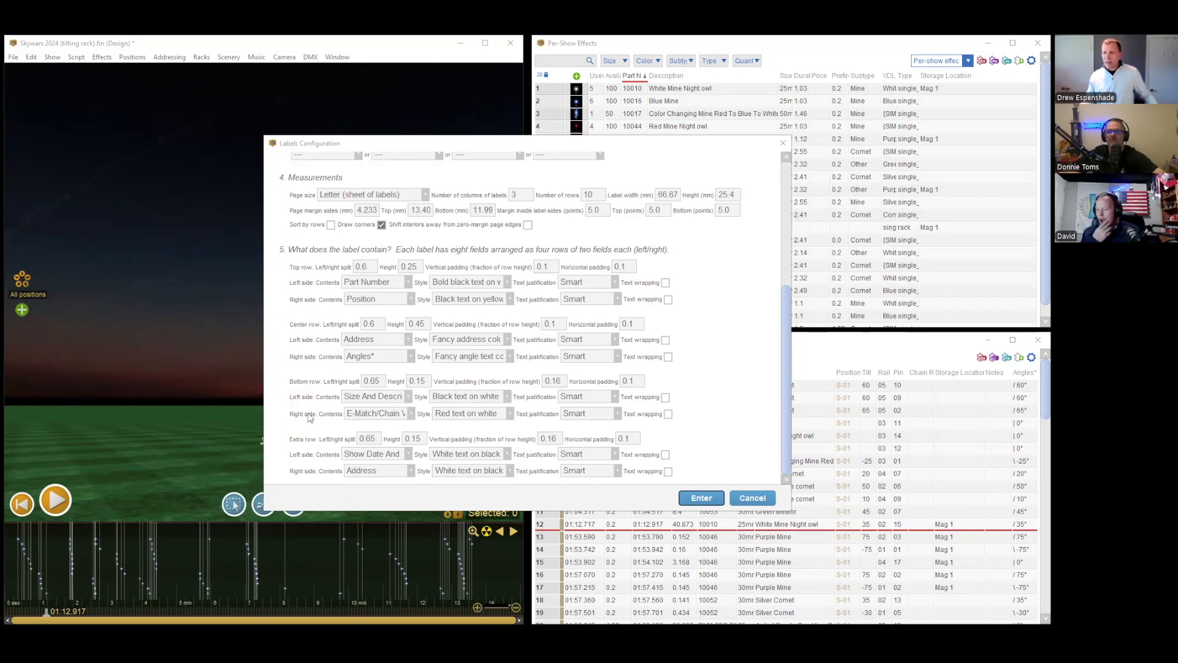
Clear the contents of the bottom row's right side and set that row's left/right split to 1.
left_click(379, 414)
left_click(381, 428)
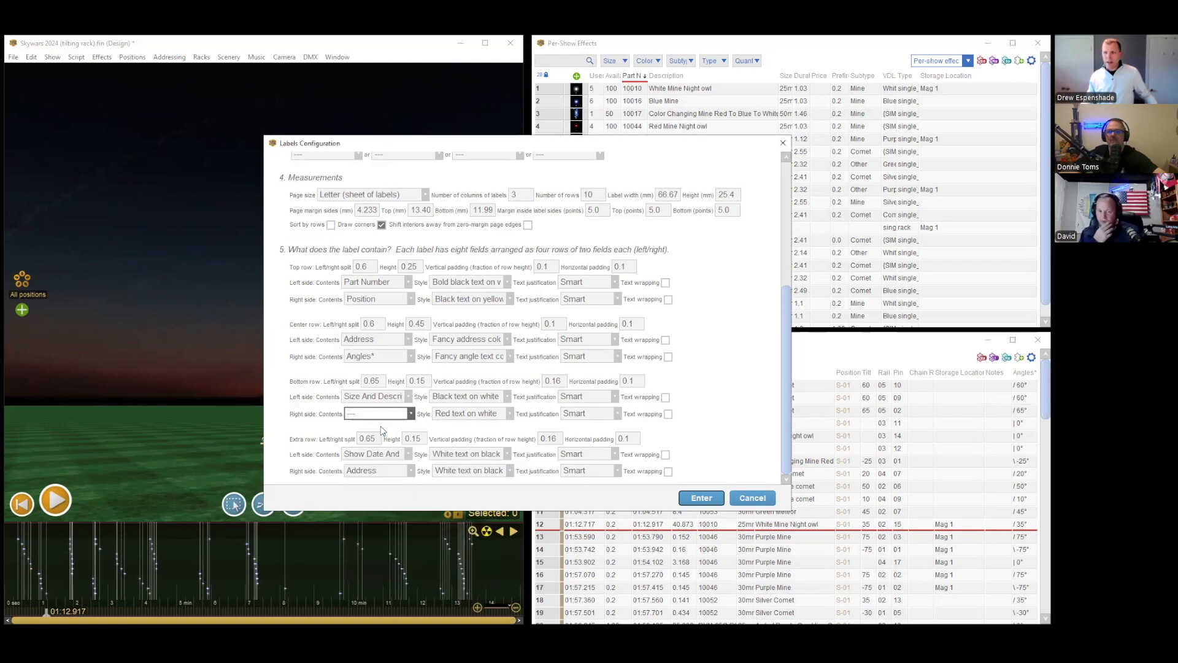
double_click(374, 381)
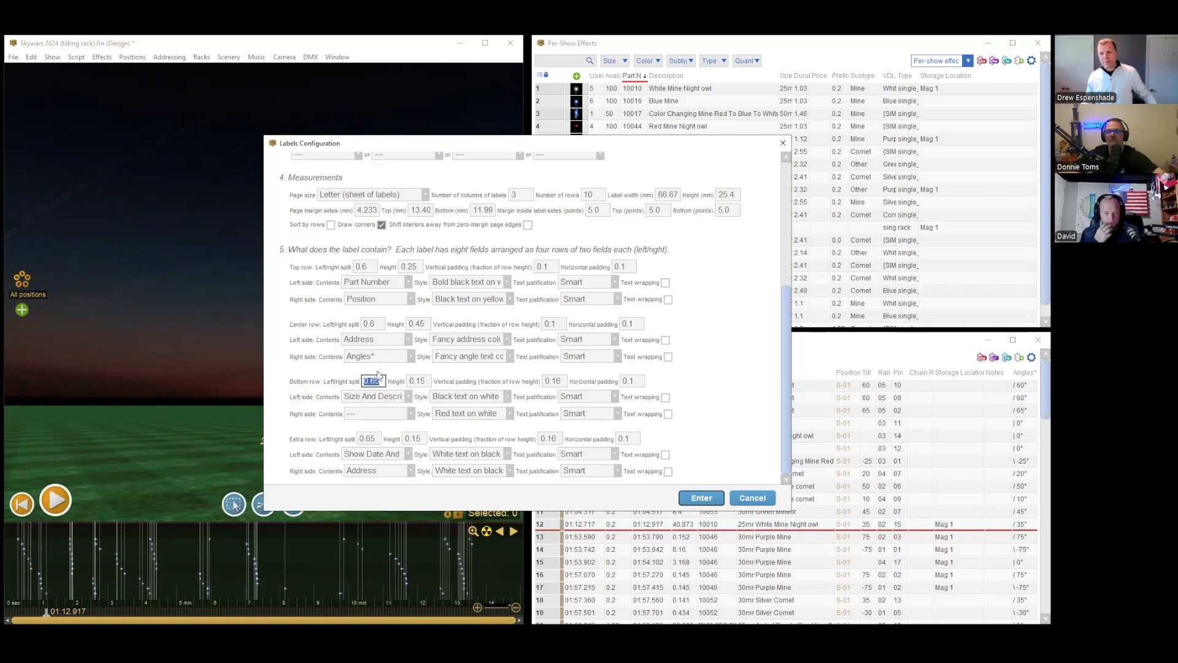
type("1")
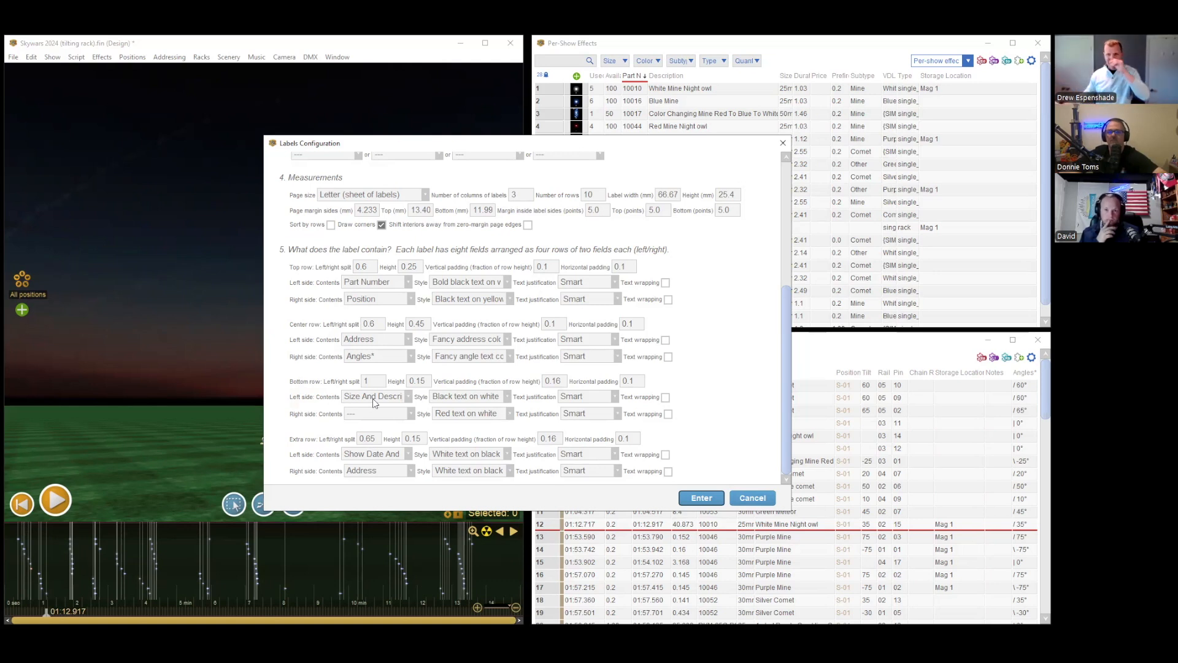
Enable text wrapping for the bottom row's left side and accept the labels configuration.
left_click(375, 381)
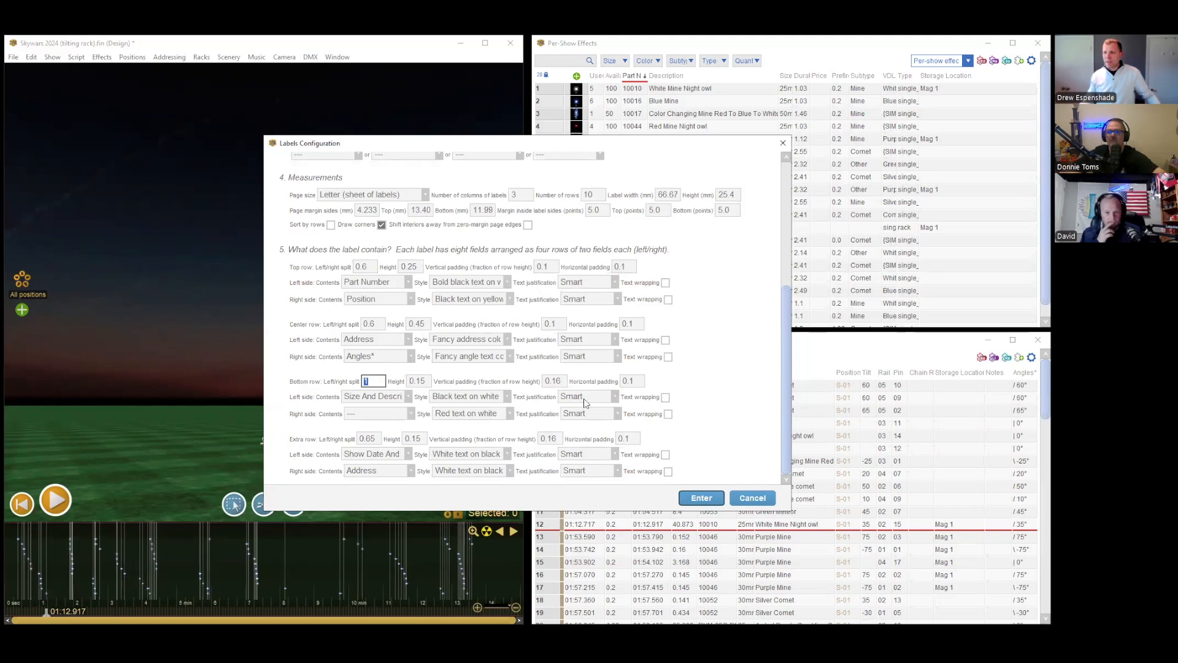
left_click(666, 398)
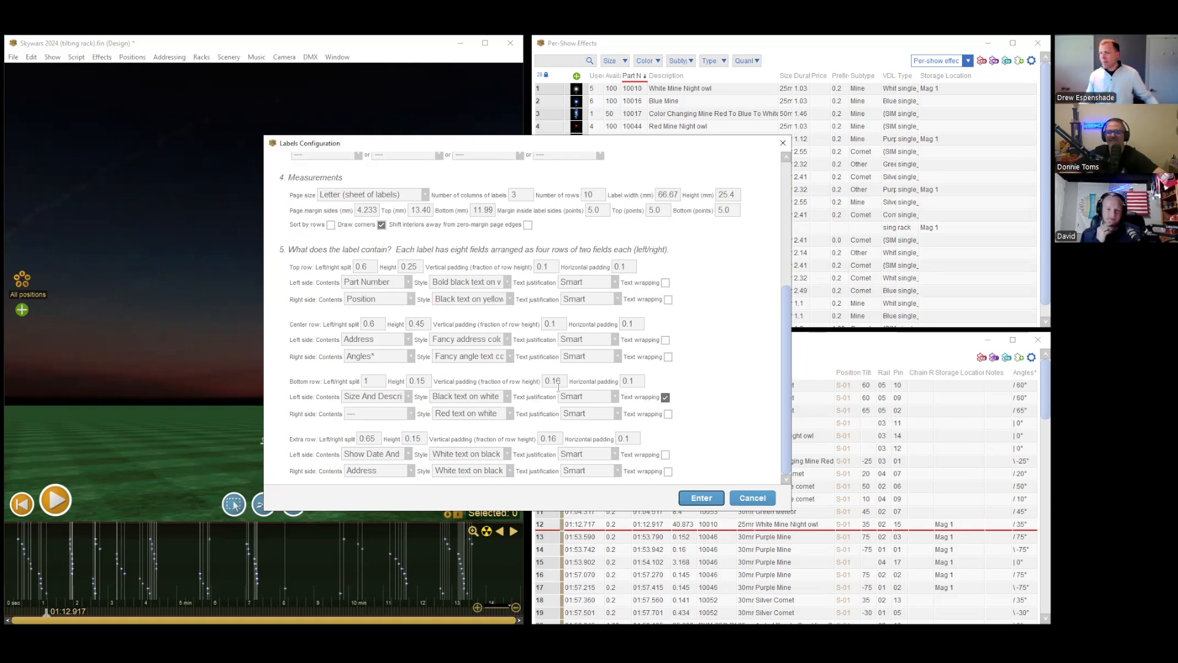
left_click(704, 497)
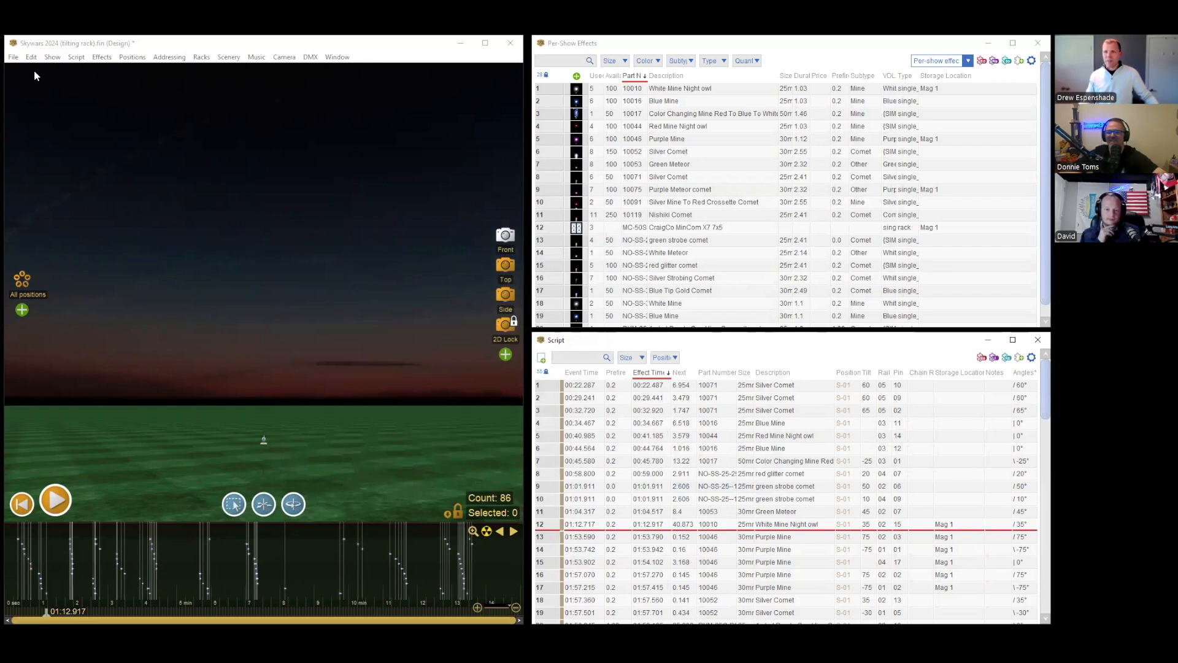
Generate the My Avery 5260 labels, save them as a PDF under the suggested name and maximize the PDF window.
left_click(13, 57)
mouse_move(59, 158)
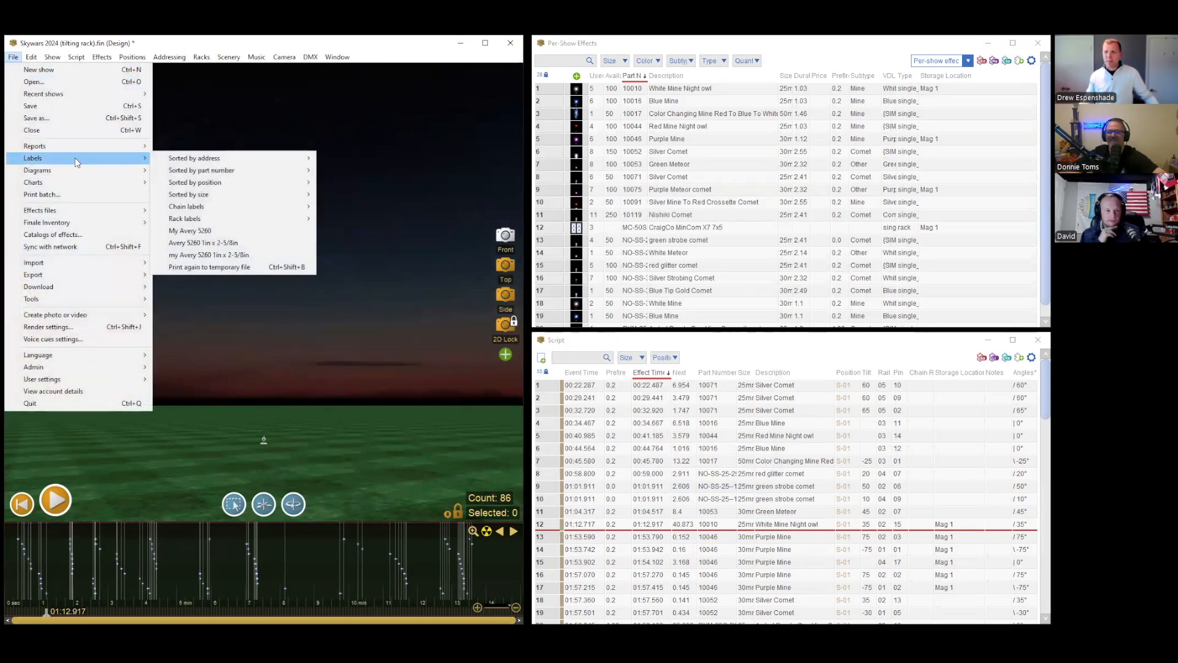
left_click(202, 231)
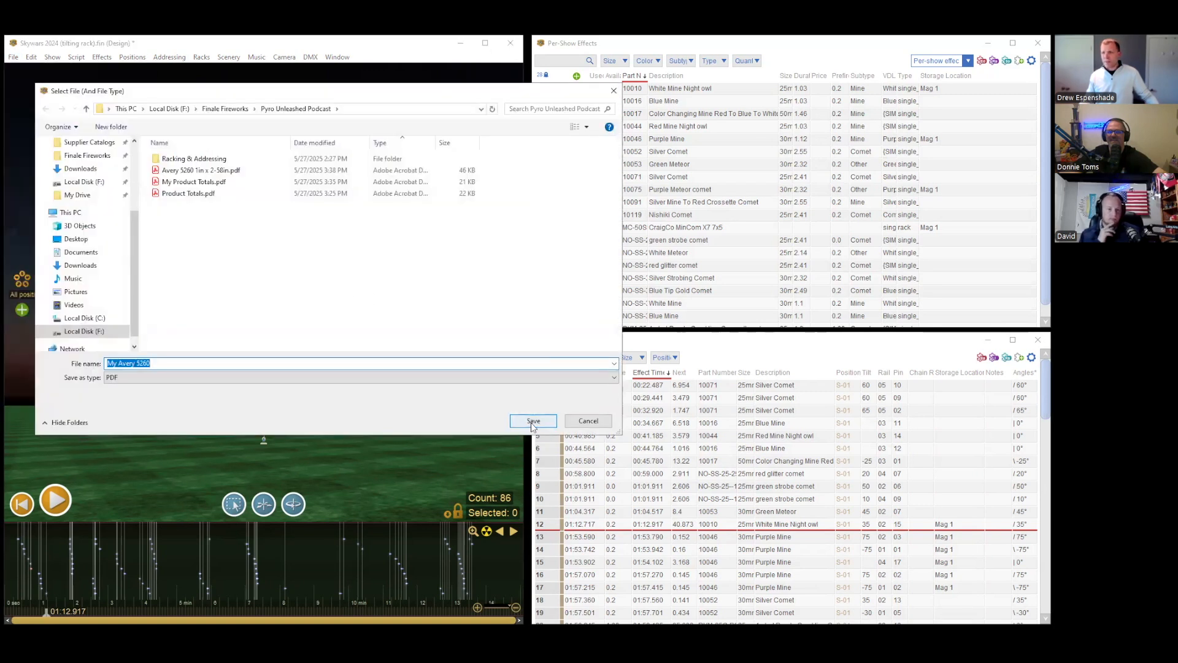
left_click(533, 422)
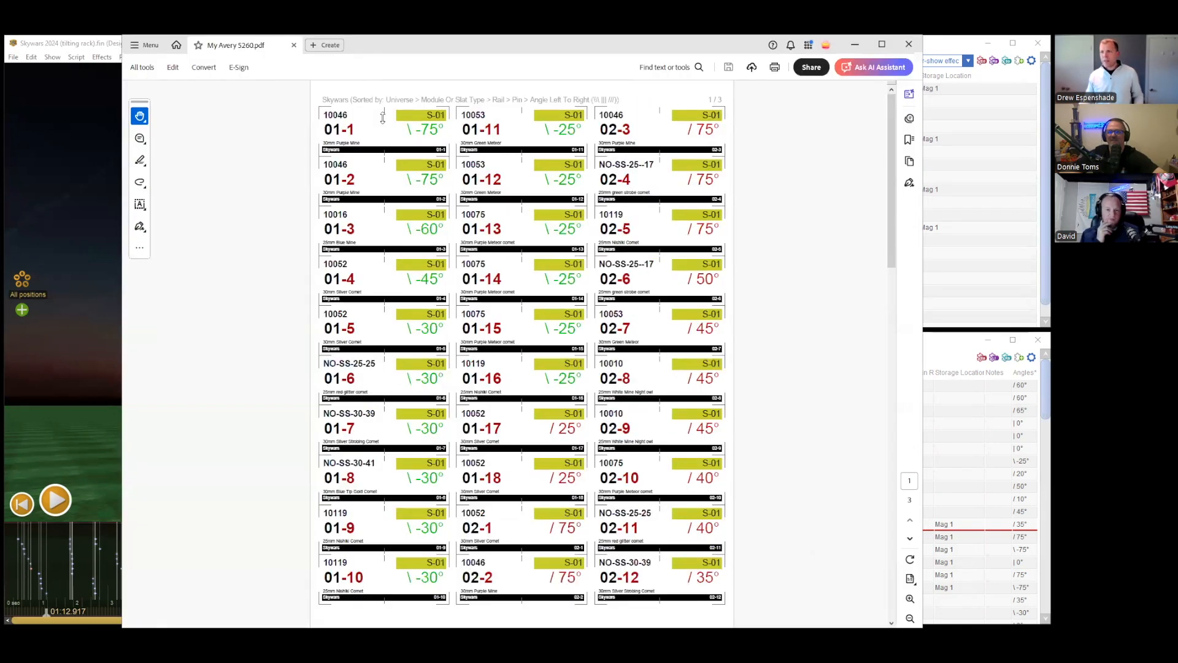
double_click(418, 49)
Examine the full-width size and description line on label 03-1 on page 2 of the new PDF.
scroll(339, 463, "down", 5)
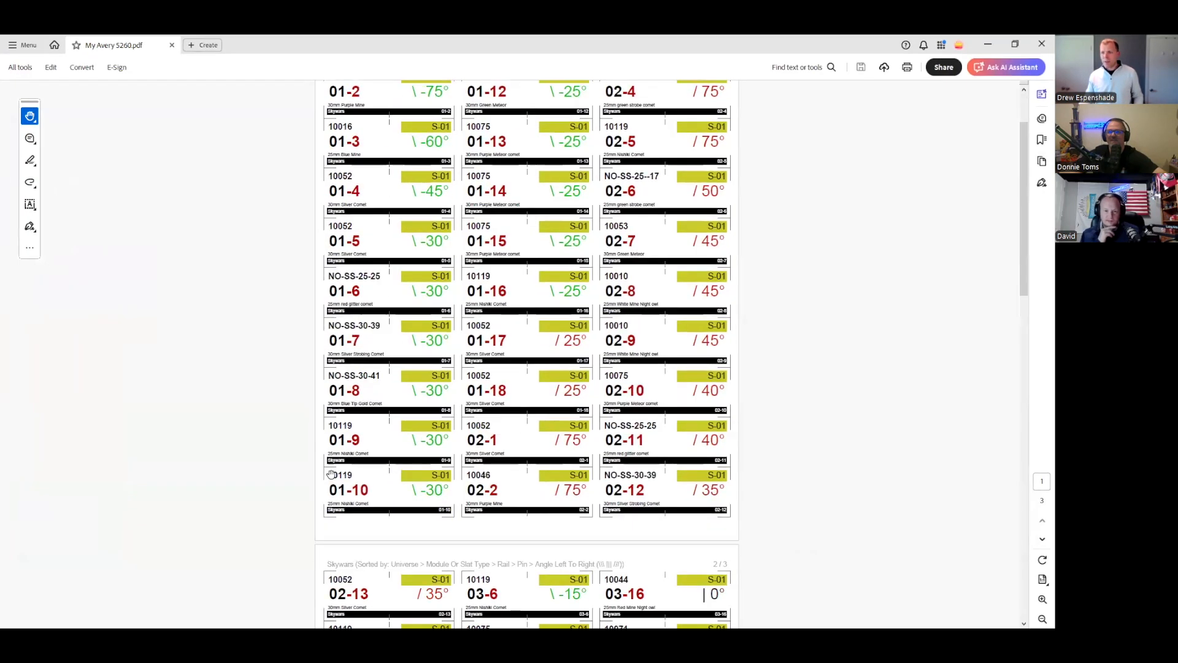
scroll(339, 463, "down", 4)
scroll(338, 475, "up", 5, "ctrl")
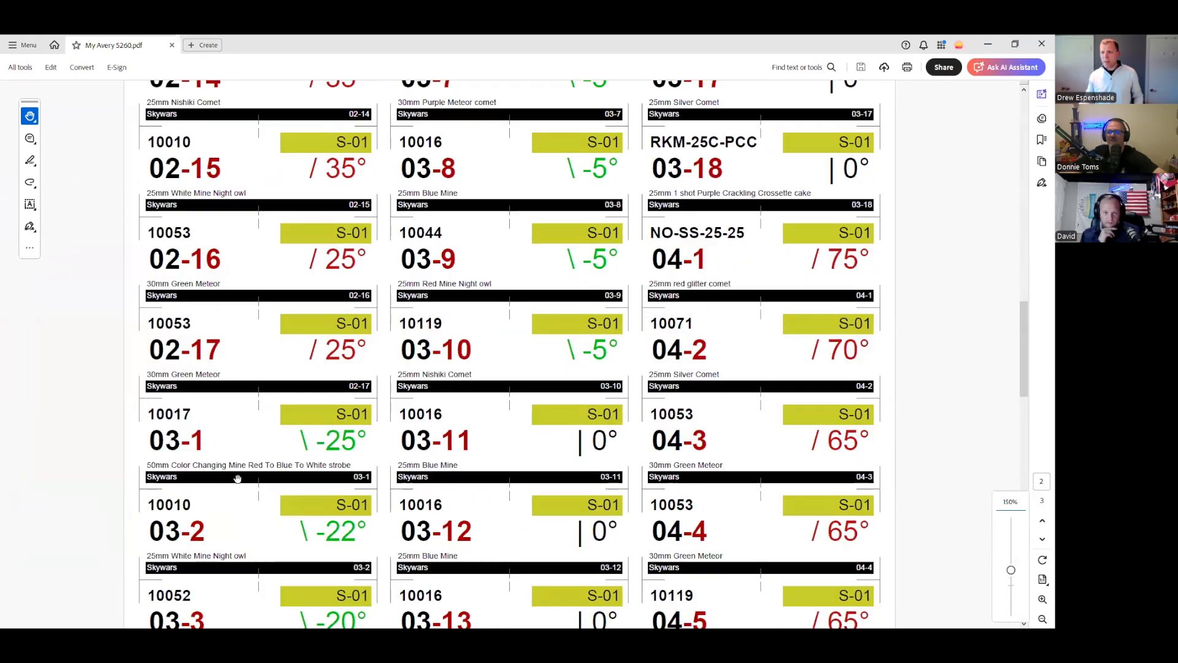
scroll(184, 478, "down", 1)
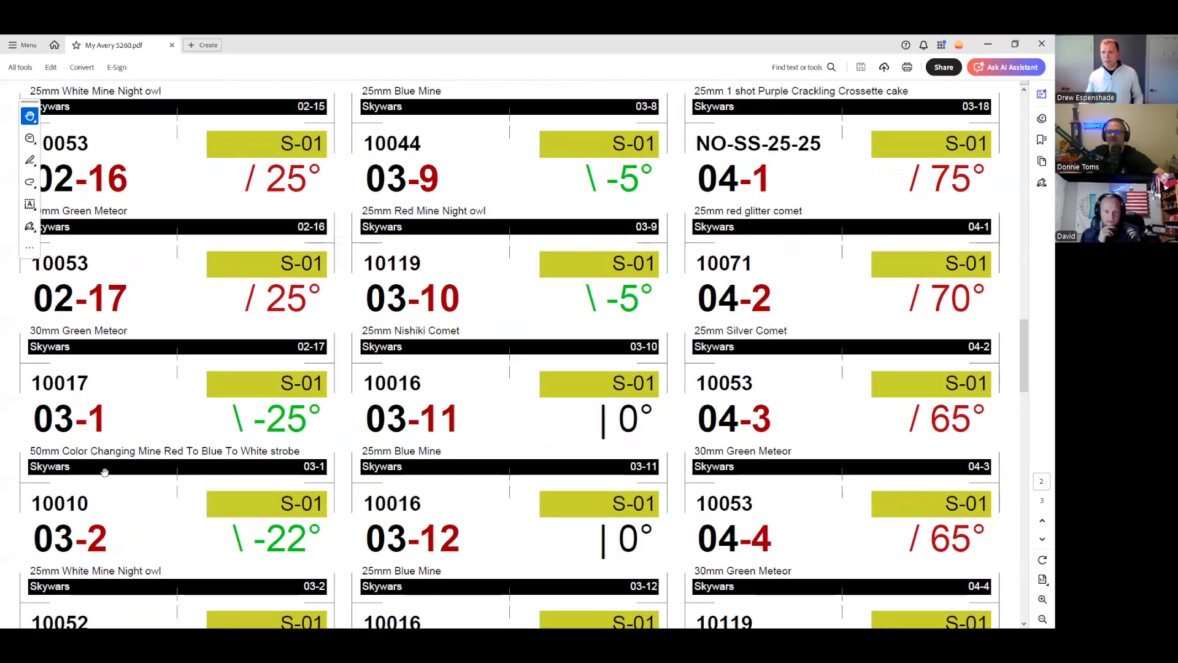
scroll(131, 462, "down", 1)
scroll(131, 462, "up", 2, "ctrl")
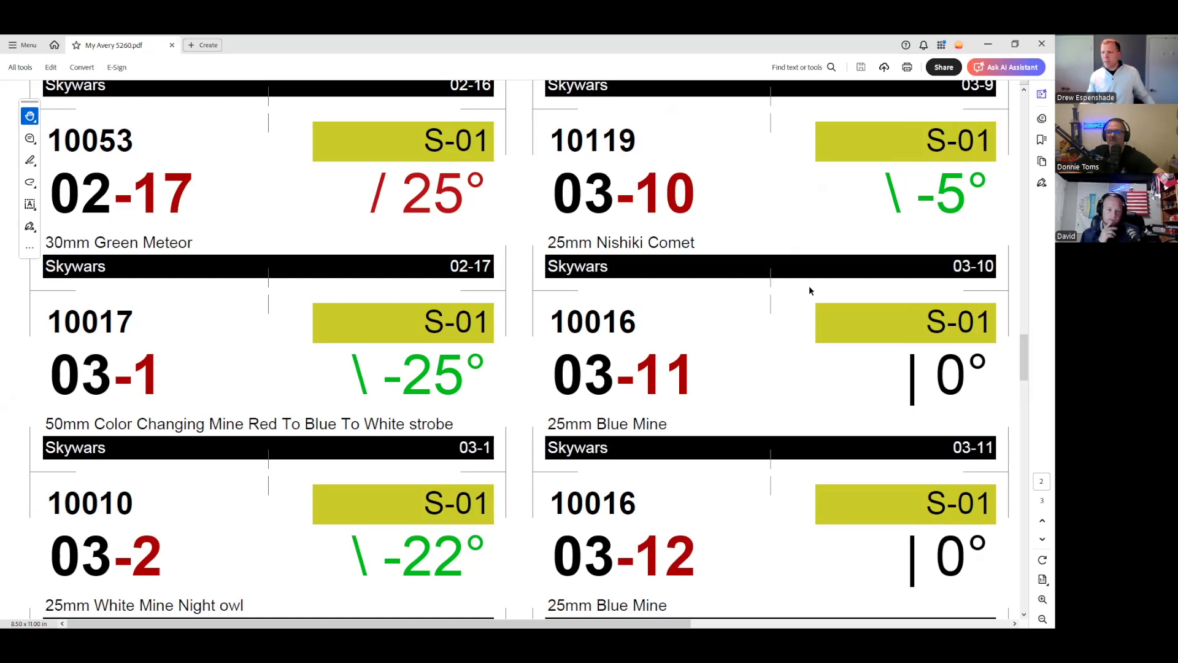
scroll(451, 425, "down", 1)
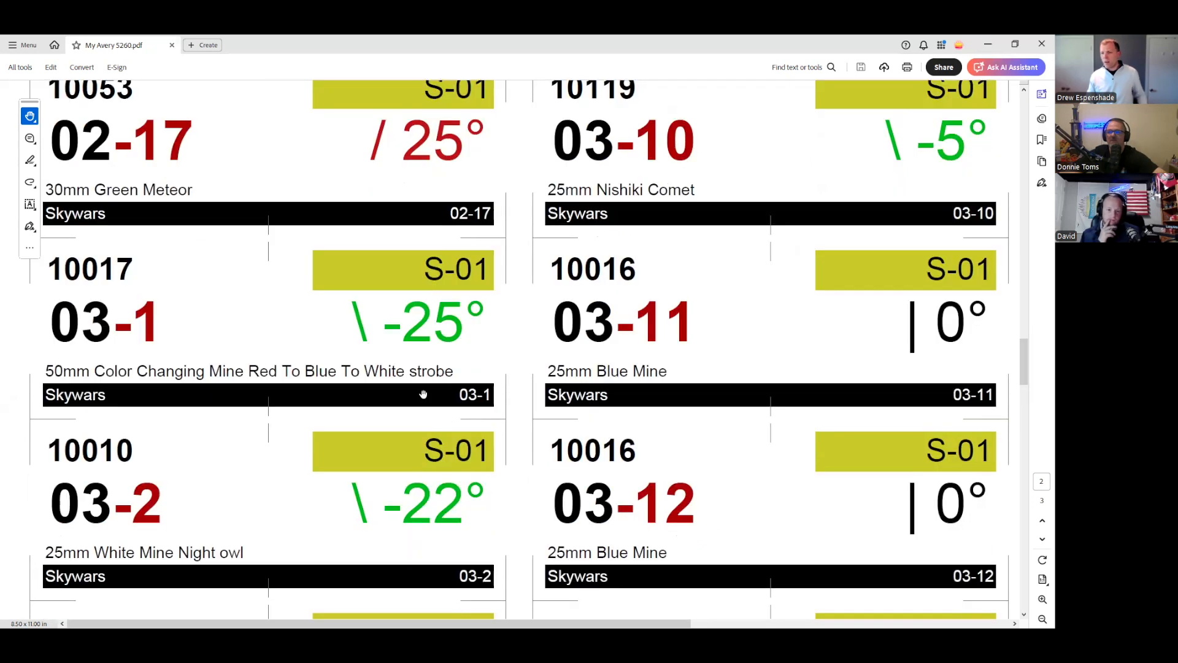
Browse the remaining labels through page 3 and return to the show windows.
scroll(420, 392, "down", 3, "ctrl")
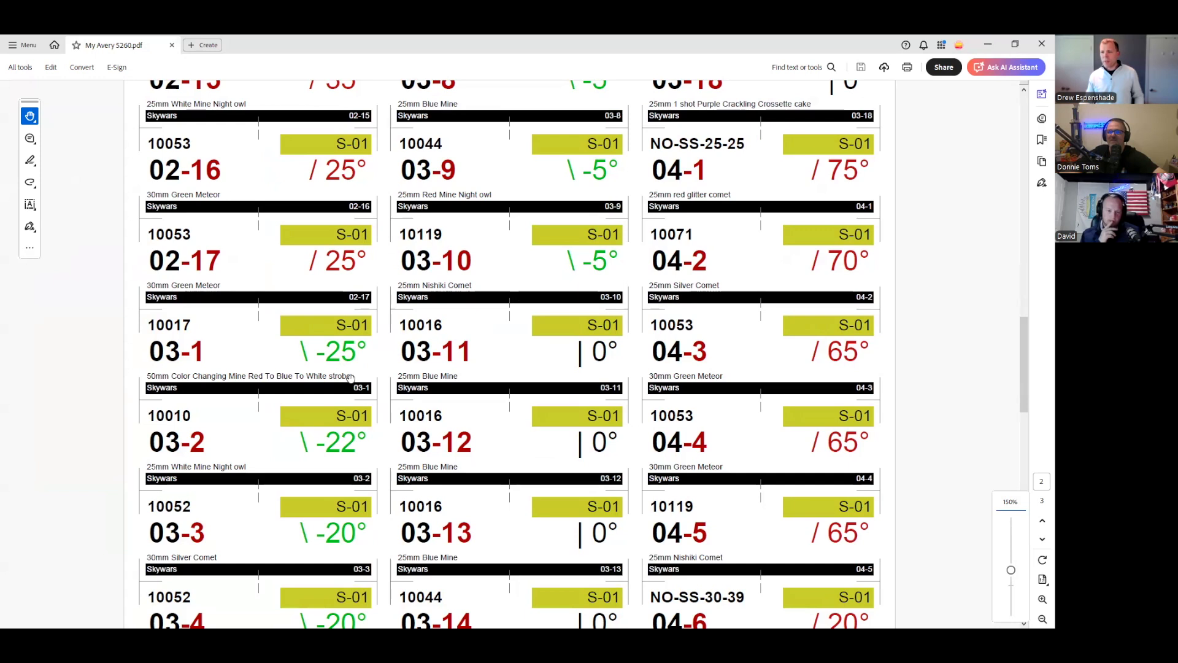
scroll(350, 377, "down", 1)
scroll(331, 393, "up", 2)
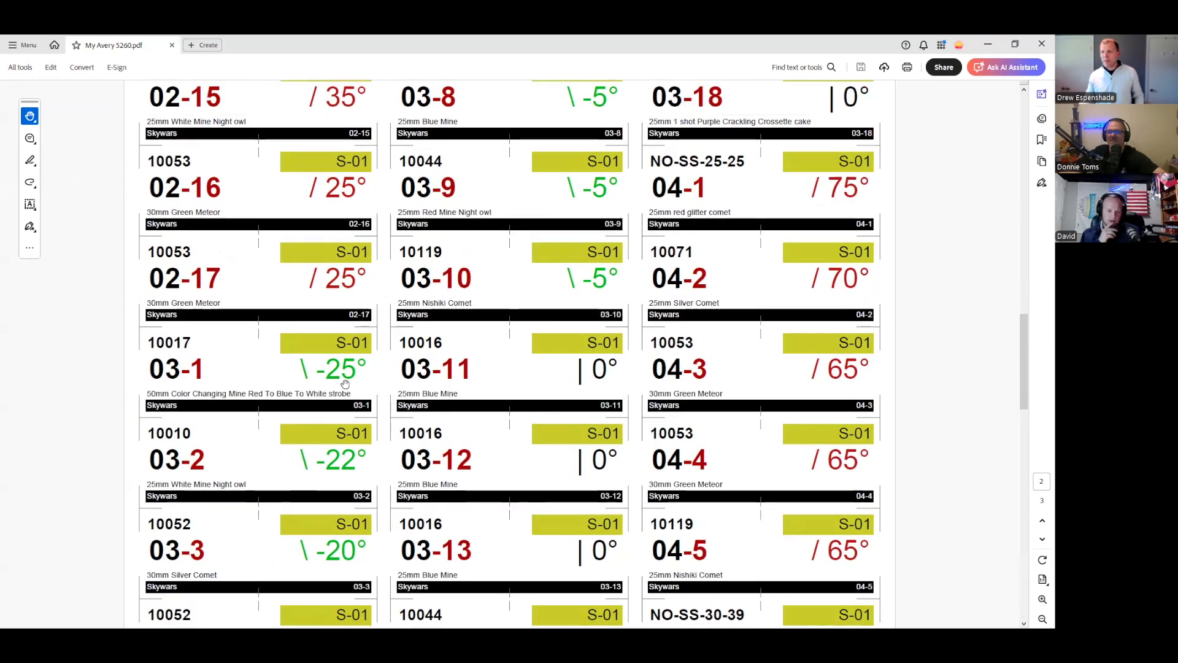
scroll(323, 399, "down", 8)
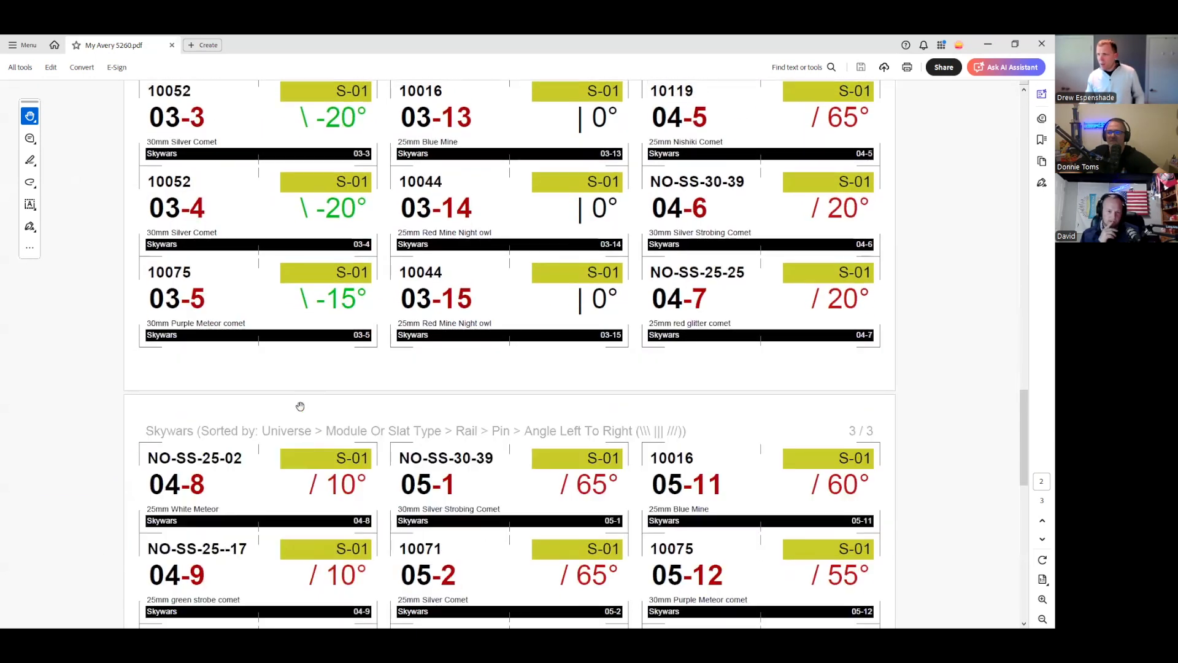
scroll(301, 407, "down", 10)
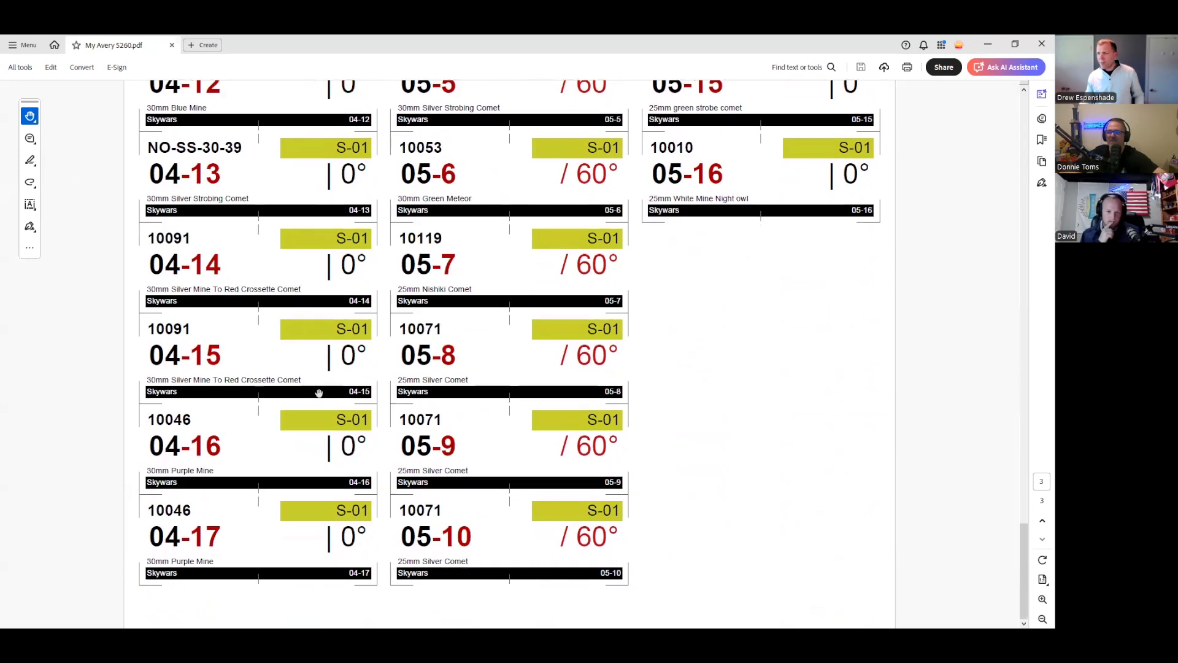
scroll(312, 399, "up", 13)
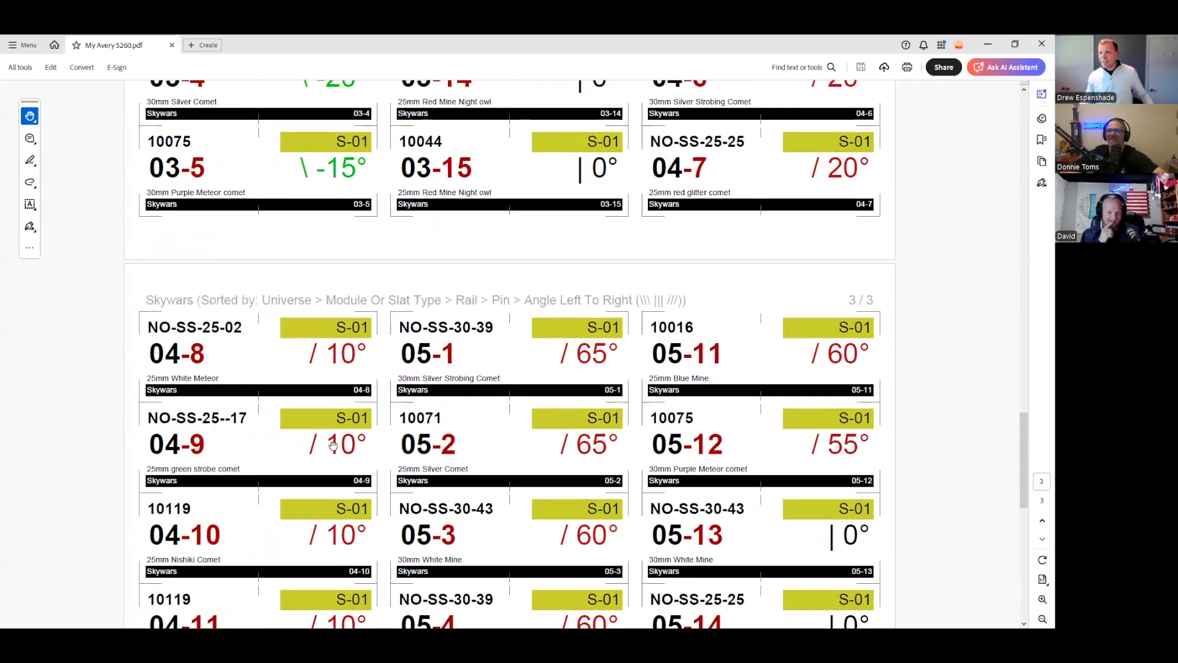
scroll(326, 444, "up", 2)
left_click(984, 45)
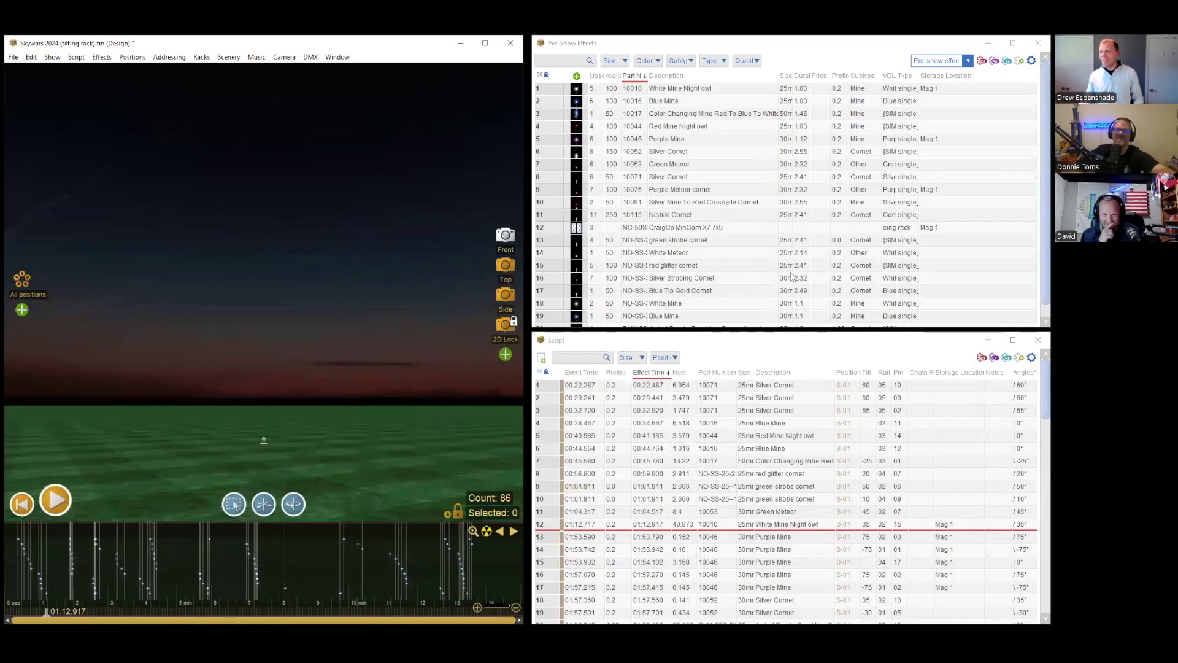
Widen the per-show effects Description column and append "now it's longer" to the description of part 10017.
left_click_drag(779, 75, 873, 74)
left_click(835, 112)
left_click(833, 110)
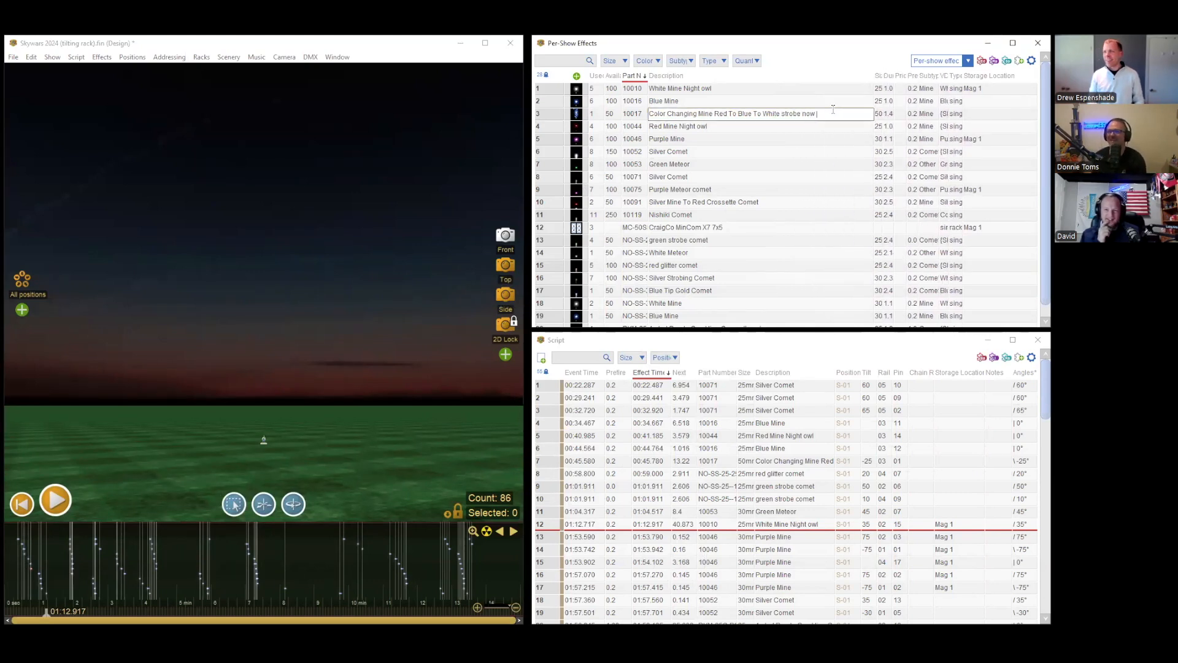
key("Return")
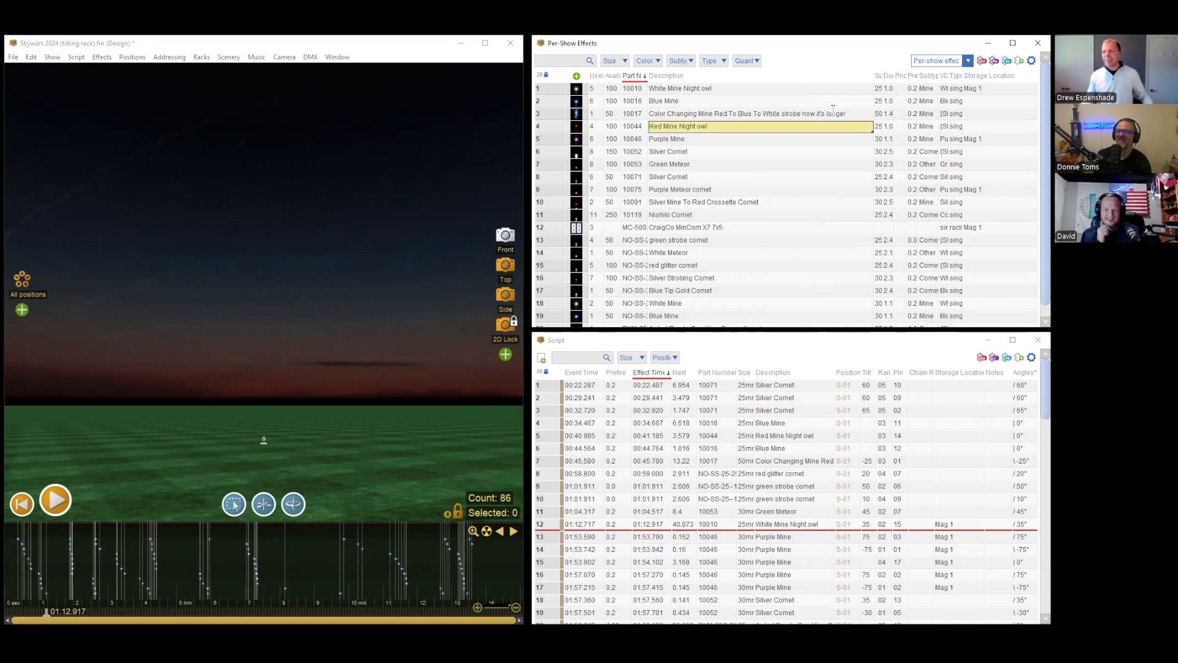
Print the My Avery 5260 labels again to a temporary file and go to label 03-1 on page 2.
left_click(129, 149)
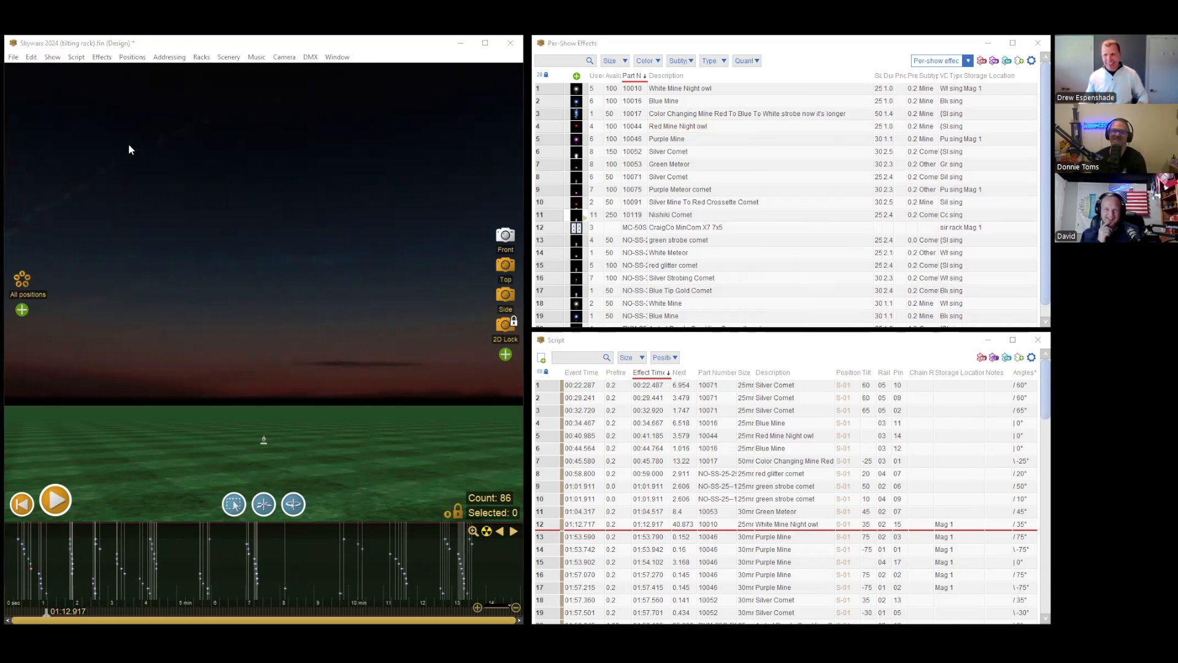
left_click_drag(5, 81, 257, 37)
scroll(364, 419, "down", 4)
scroll(364, 417, "down", 2)
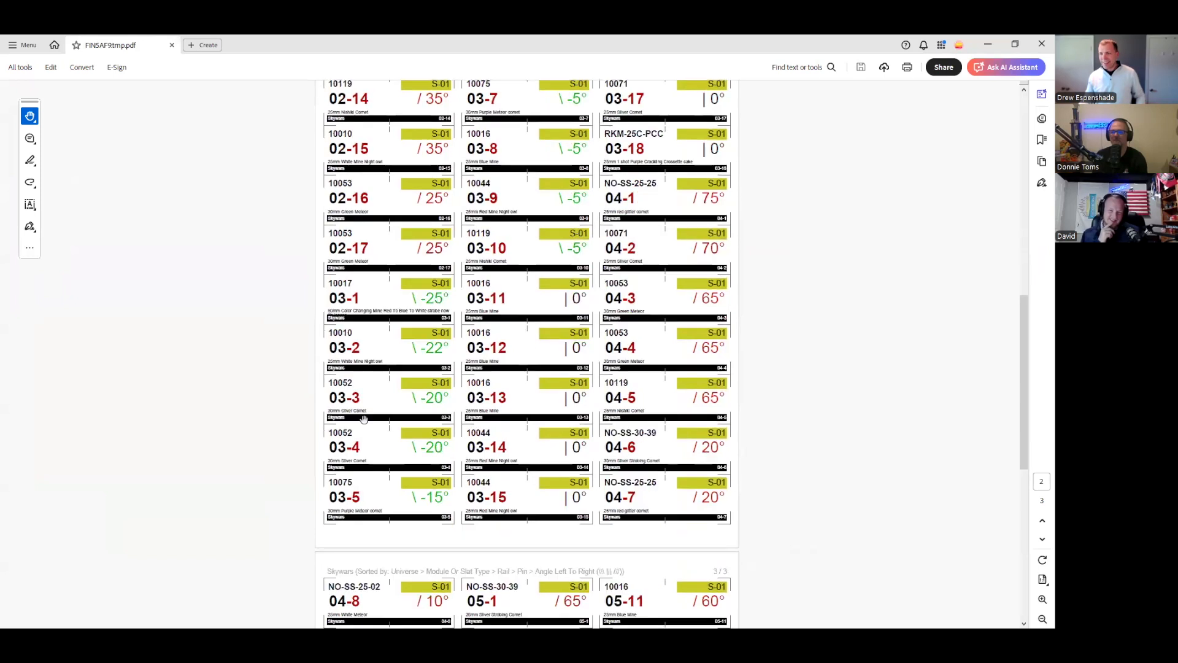
Examine how the lengthened description wraps within the bottom row of label 03-1, then minimize the PDF.
scroll(362, 376, "up", 3, "ctrl")
scroll(214, 347, "up", 2, "ctrl")
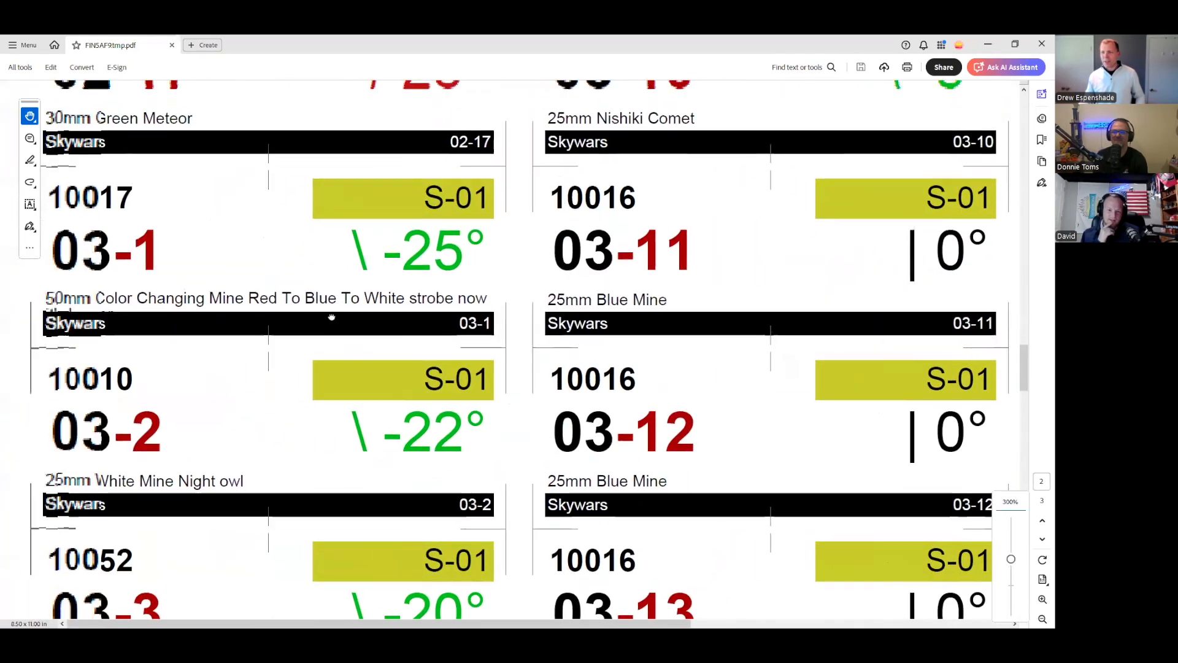
scroll(127, 336, "up", 3, "ctrl")
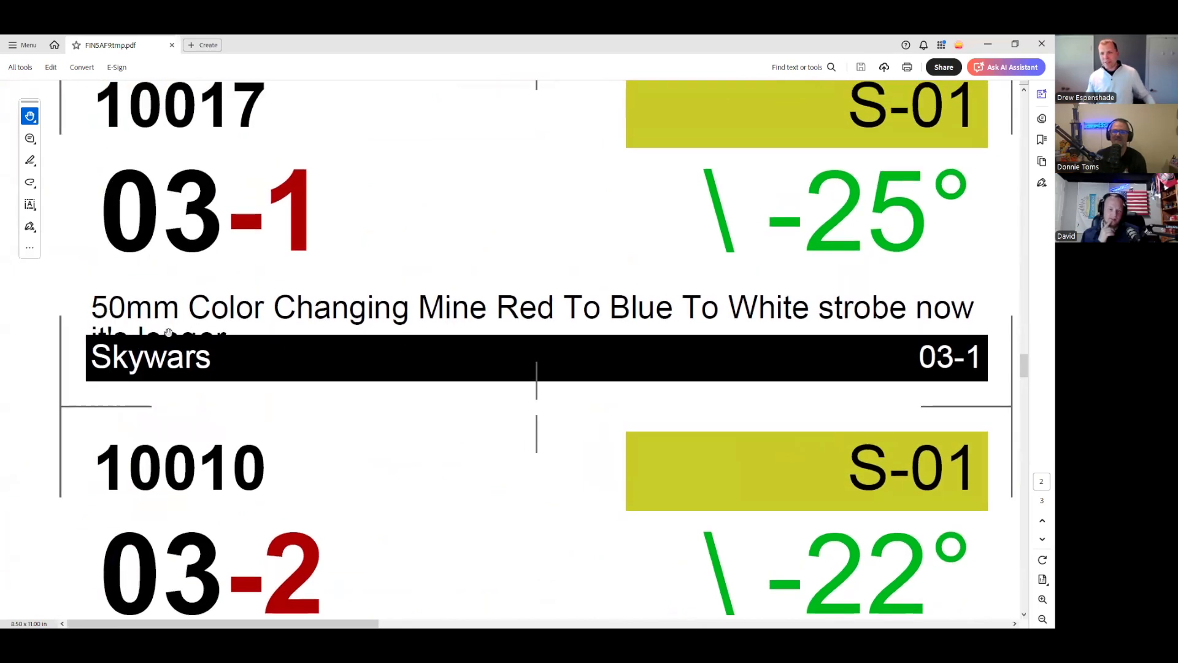
scroll(92, 340, "up", 3, "ctrl")
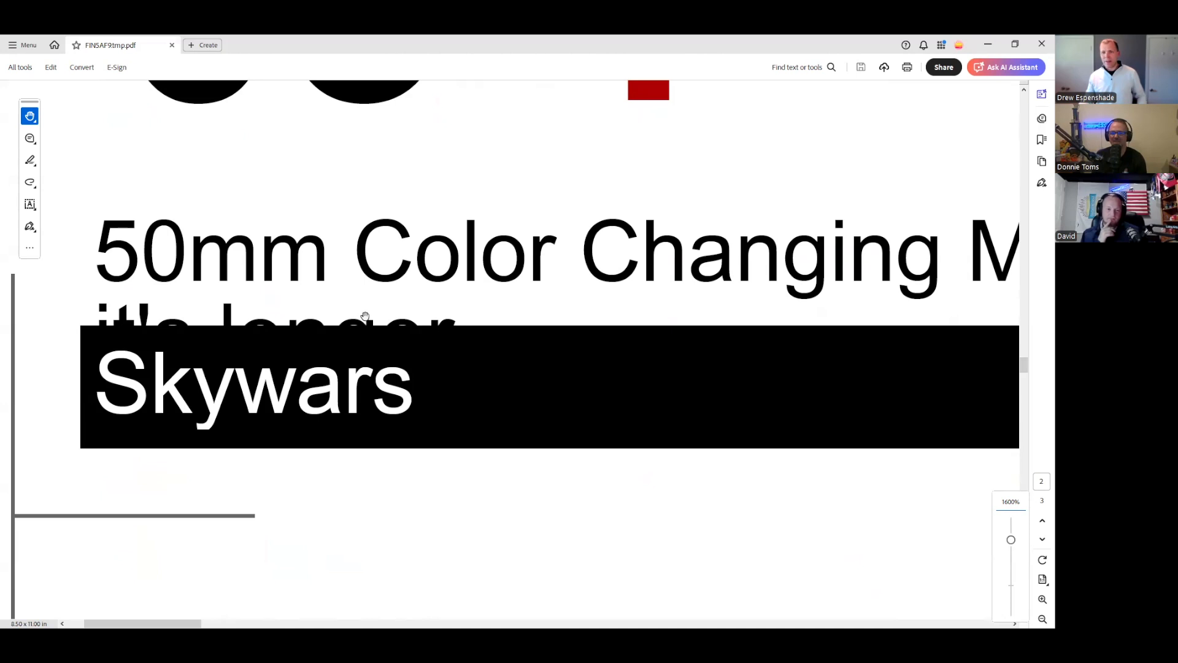
scroll(335, 319, "down", 3, "ctrl")
scroll(335, 320, "down", 2, "ctrl")
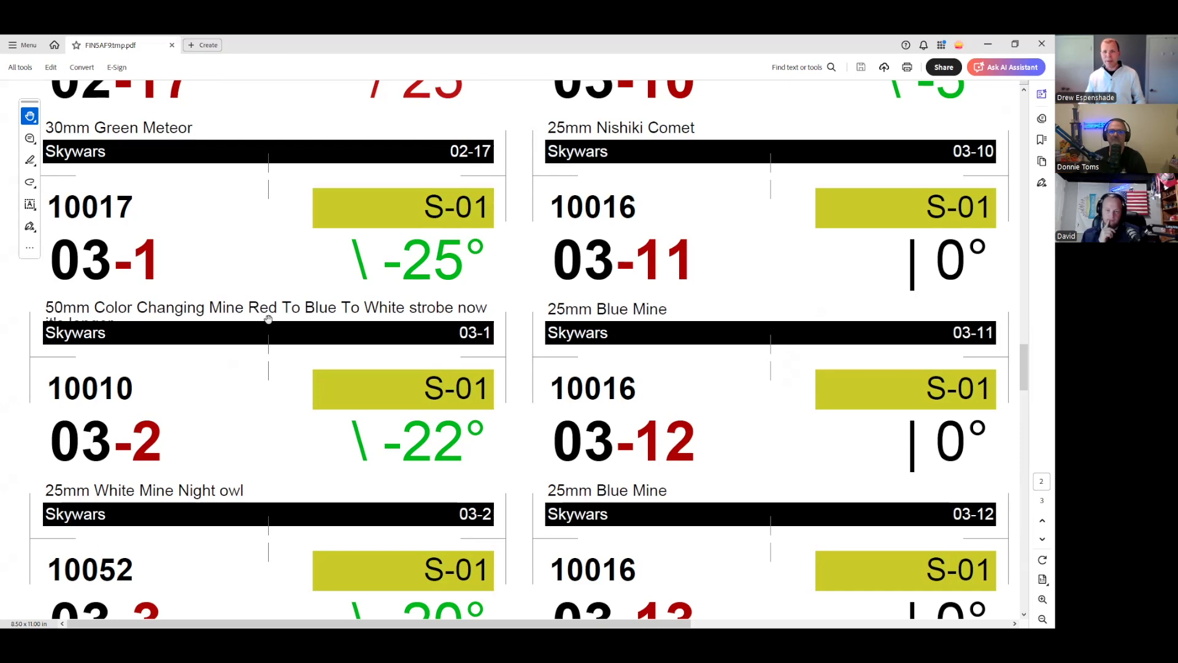
left_click(988, 44)
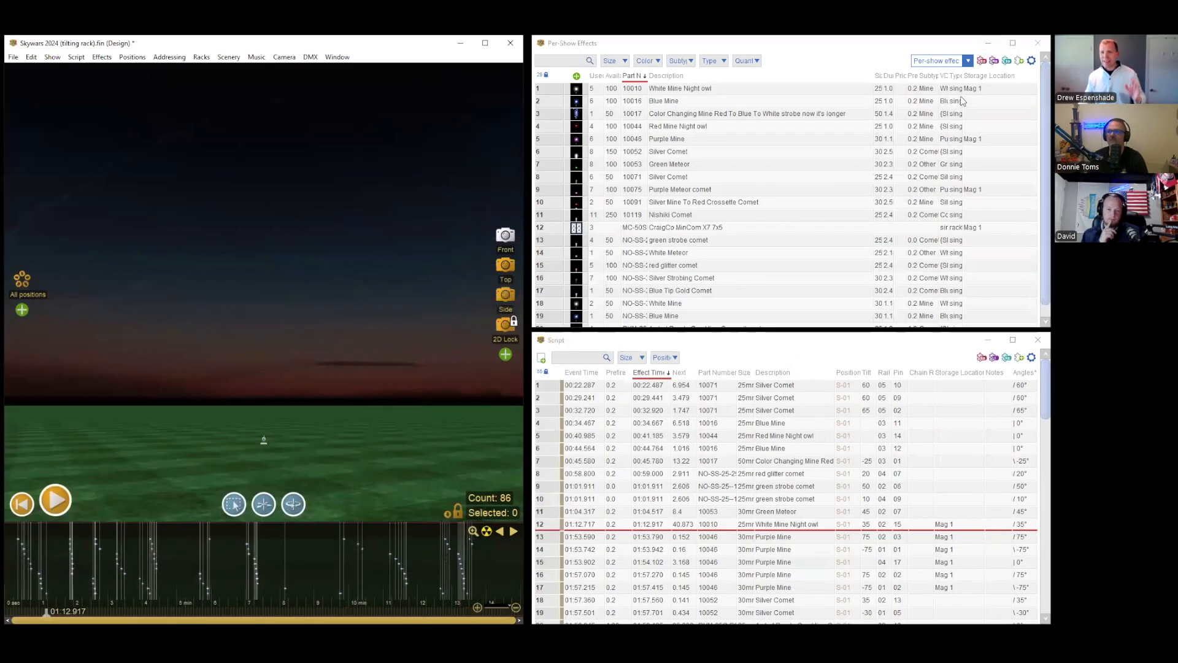
In the 01_basic_avery_5260_25mm_x_67mm labels template, set the bottom row's vertical padding to 0.26 and save the template.
left_click(1020, 357)
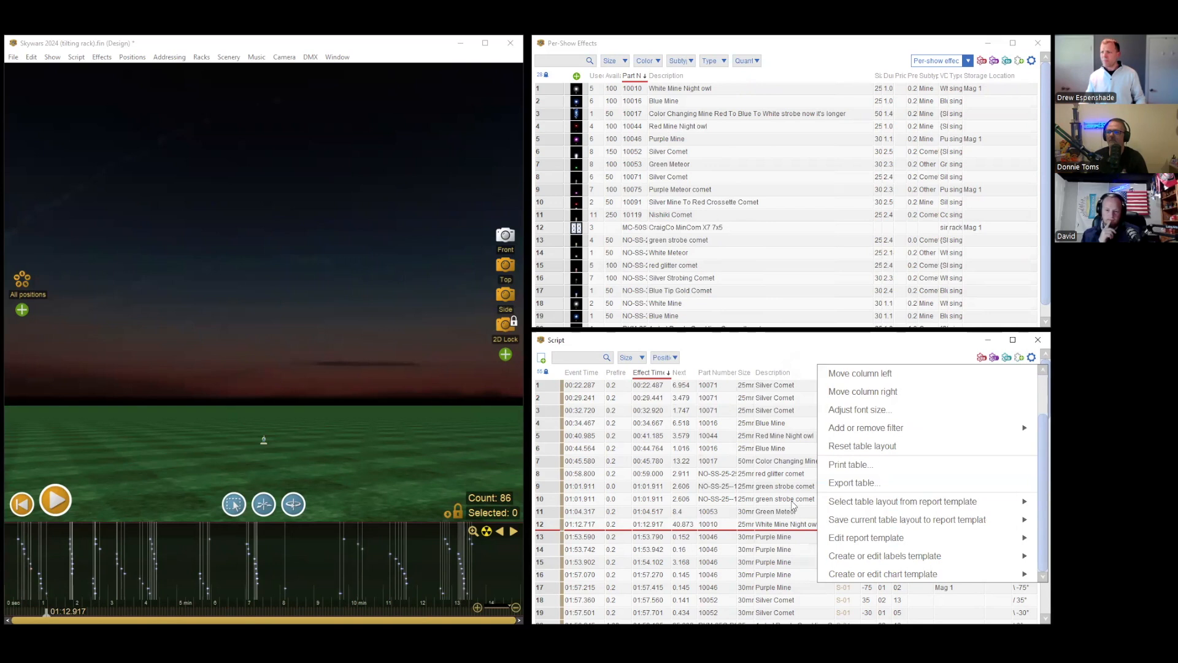
mouse_move(850, 556)
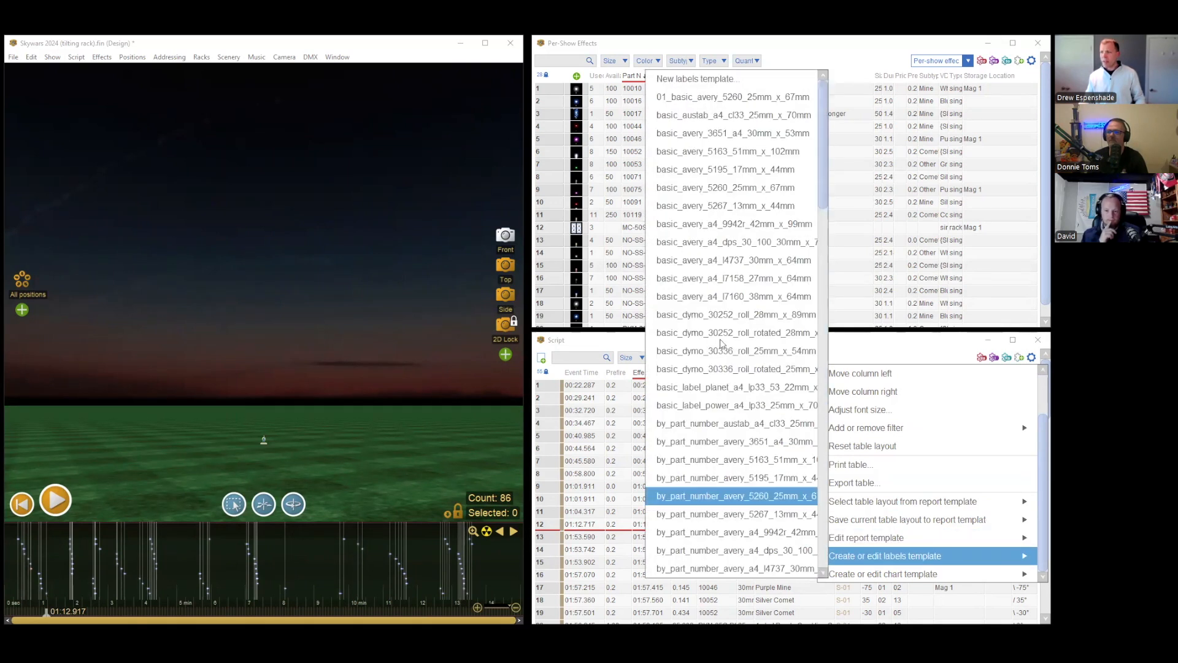
left_click(730, 96)
left_click_drag(784, 262, 782, 385)
double_click(563, 381)
left_click(564, 381)
left_click_drag(563, 381, 553, 381)
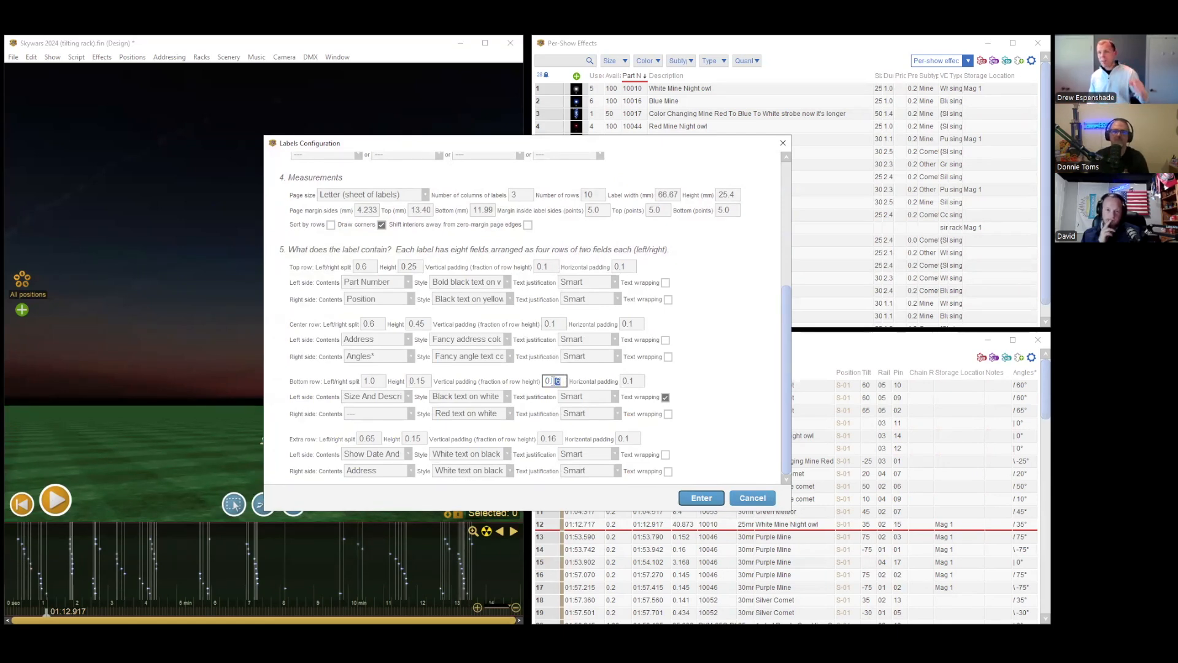
left_click(552, 381)
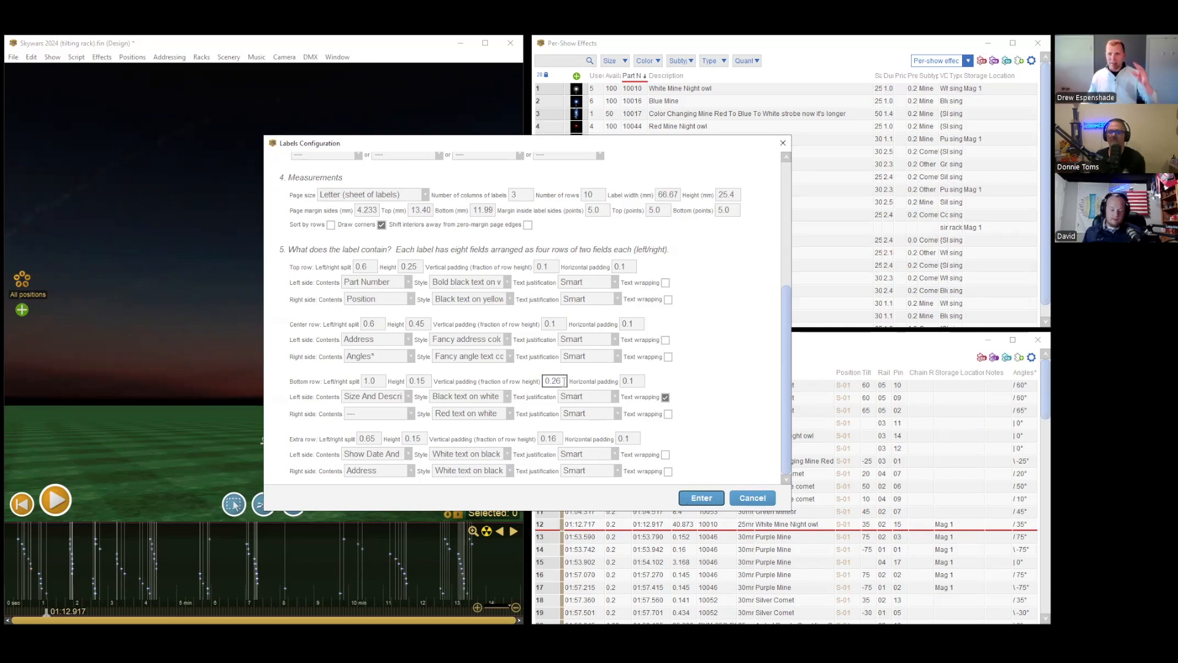
left_click(700, 497)
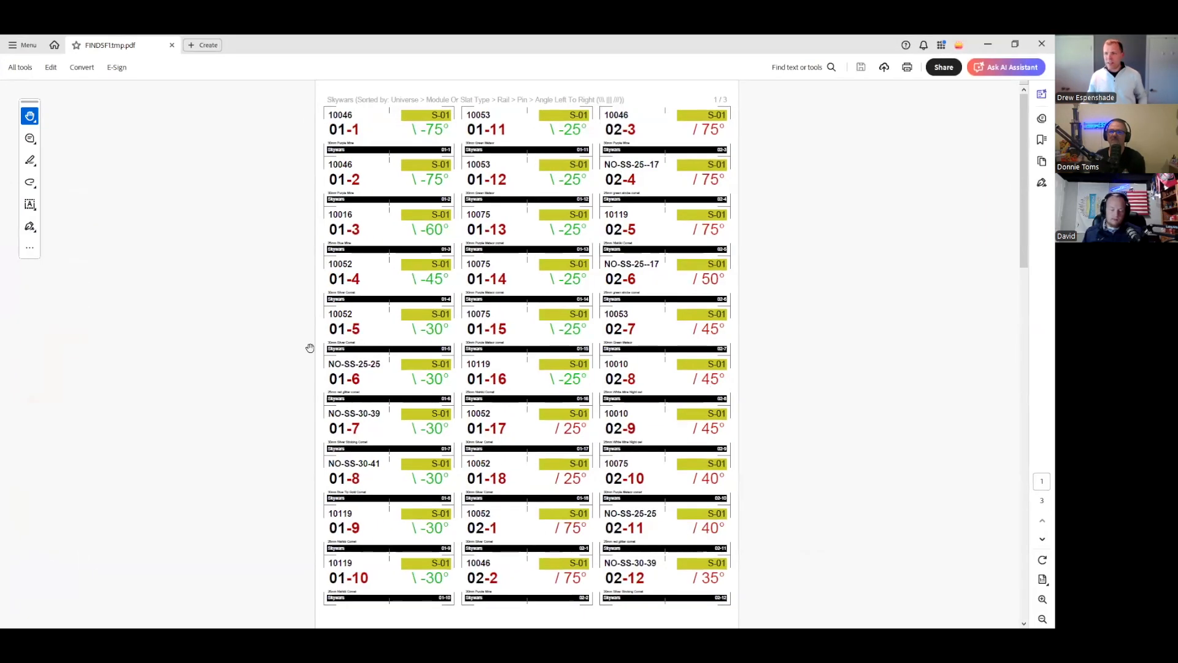
Examine the size and wrapping of the long description on label 03-1 of the reprinted labels, then close the PDF.
scroll(318, 423, "down", 10)
scroll(351, 434, "up", 2, "ctrl")
scroll(350, 434, "up", 3, "ctrl")
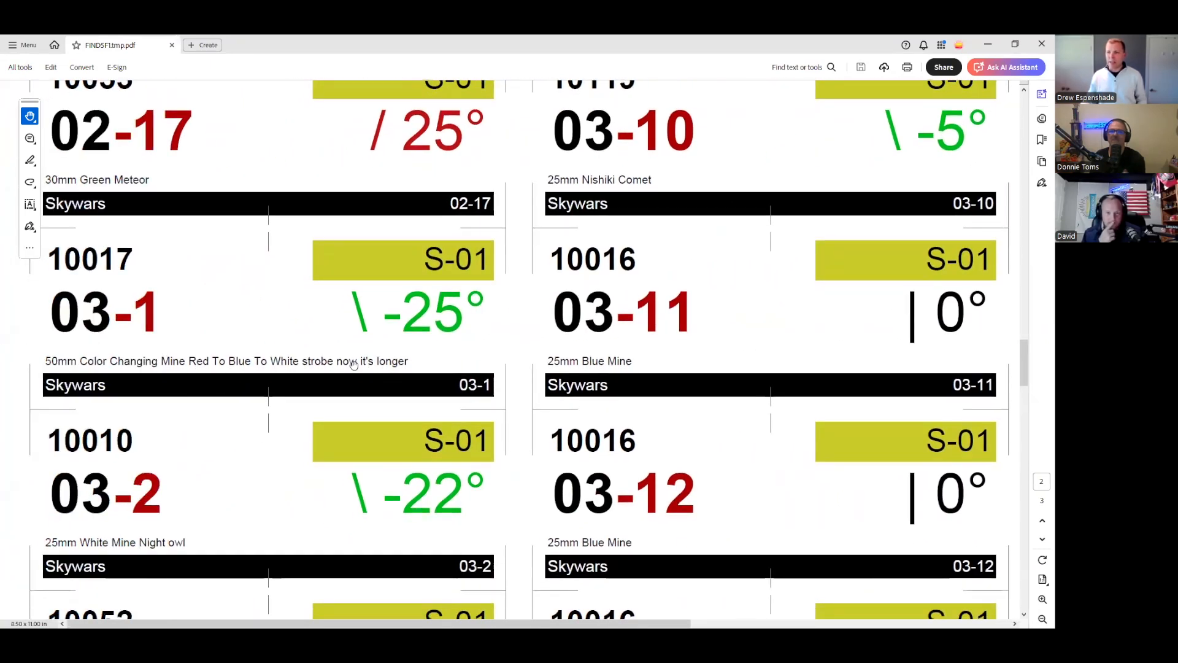
scroll(335, 368, "down", 3, "ctrl")
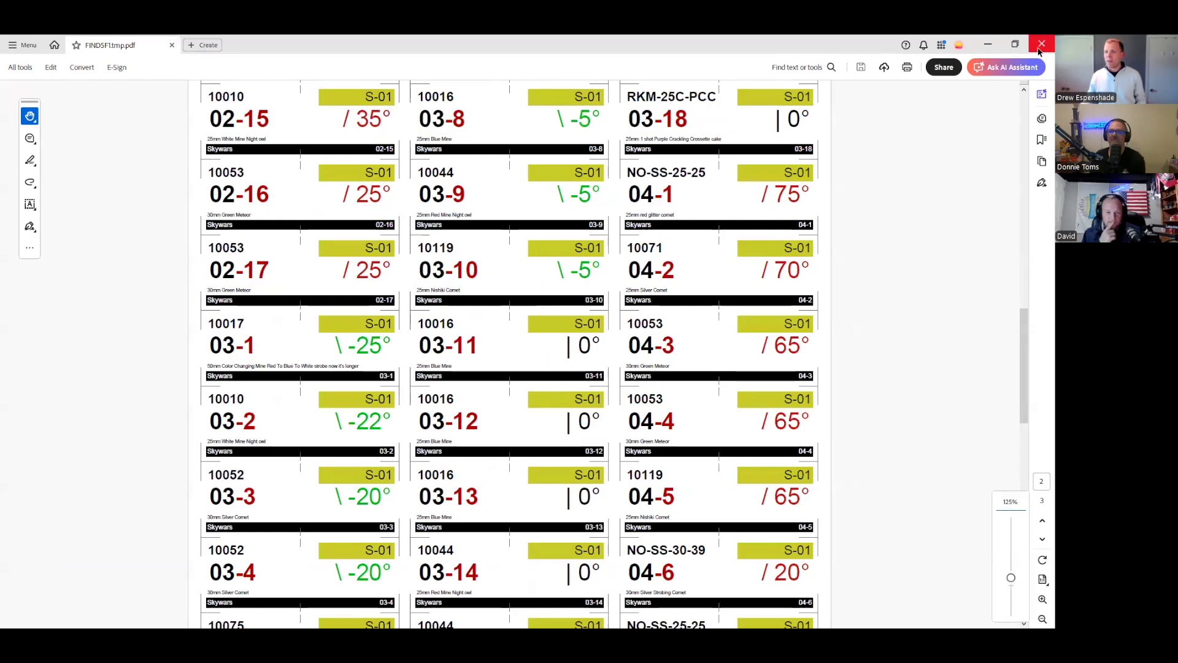
scroll(295, 368, "up", 3, "ctrl")
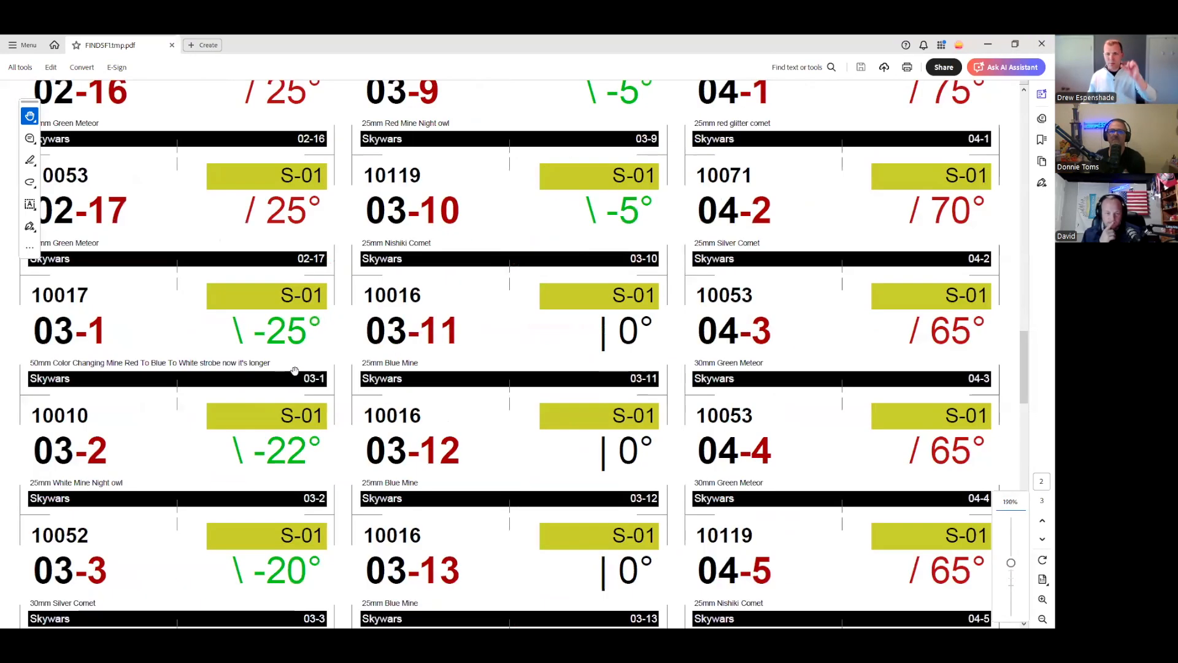
left_click(1042, 49)
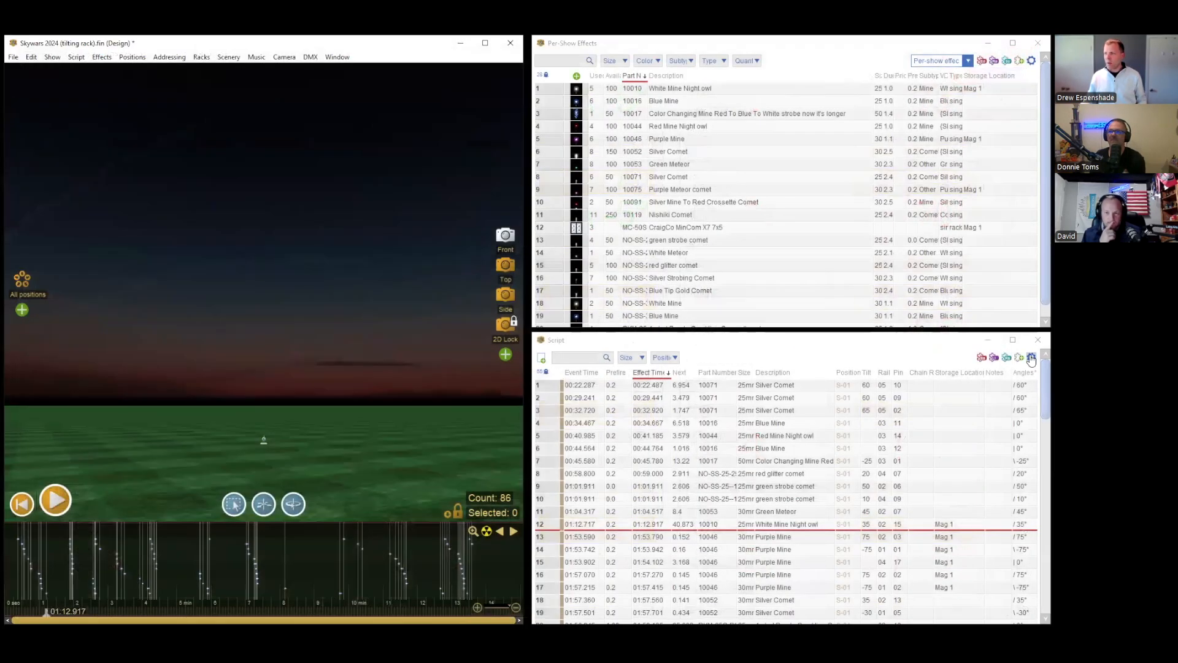
Set both the center row height and the bottom row height to 0.30 in the 01_basic_avery_5260_25mm_x_67mm labels template and save it.
right_click(819, 371)
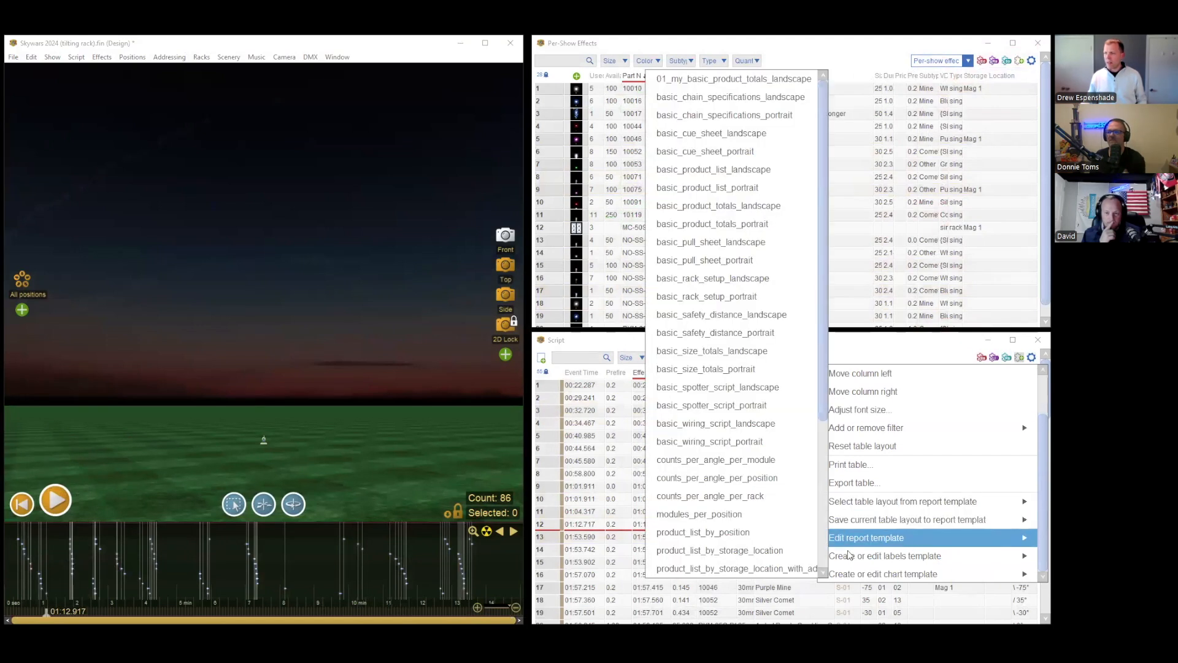
mouse_move(853, 556)
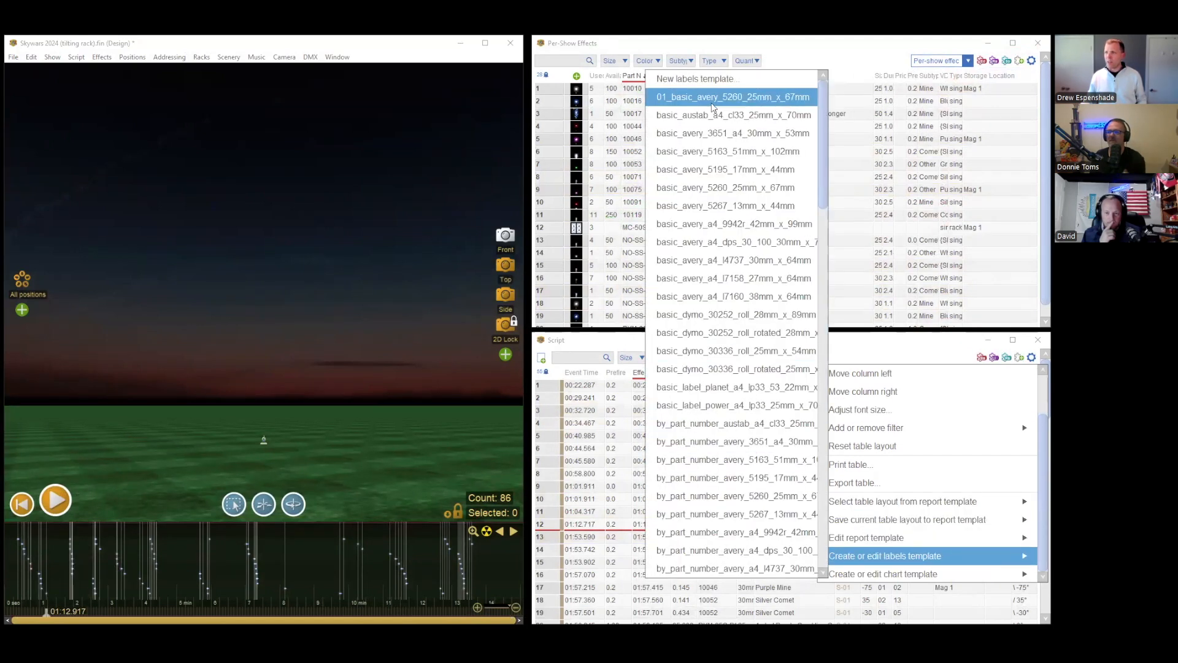
left_click(743, 96)
scroll(758, 252, "down", 5)
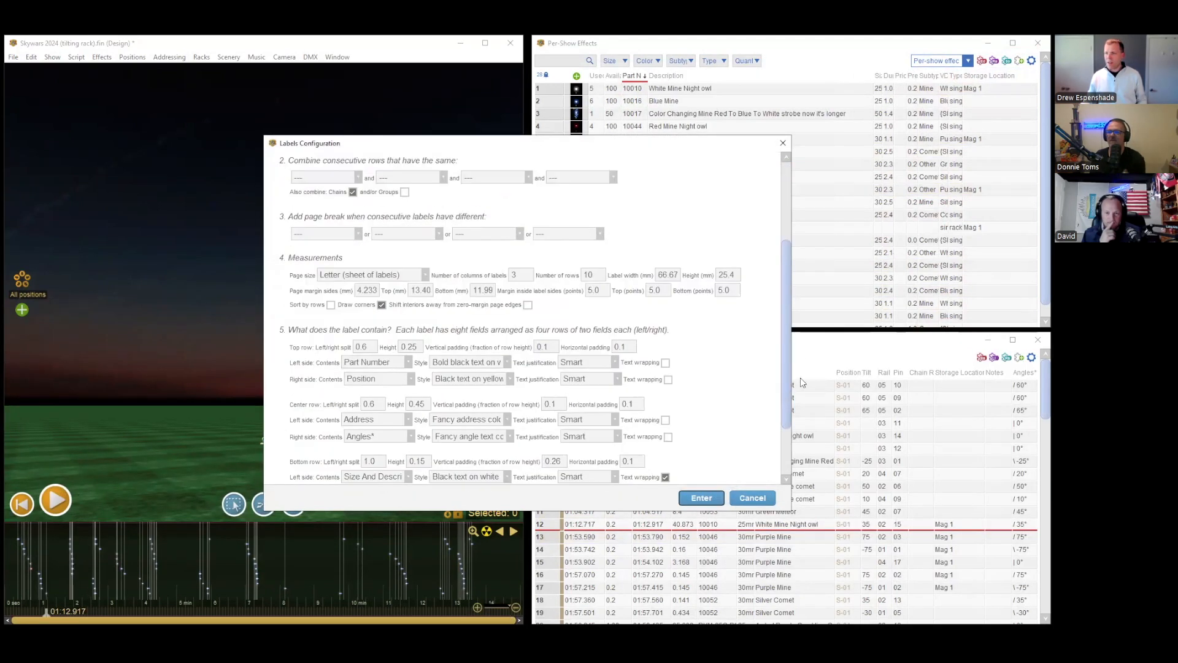
double_click(418, 324)
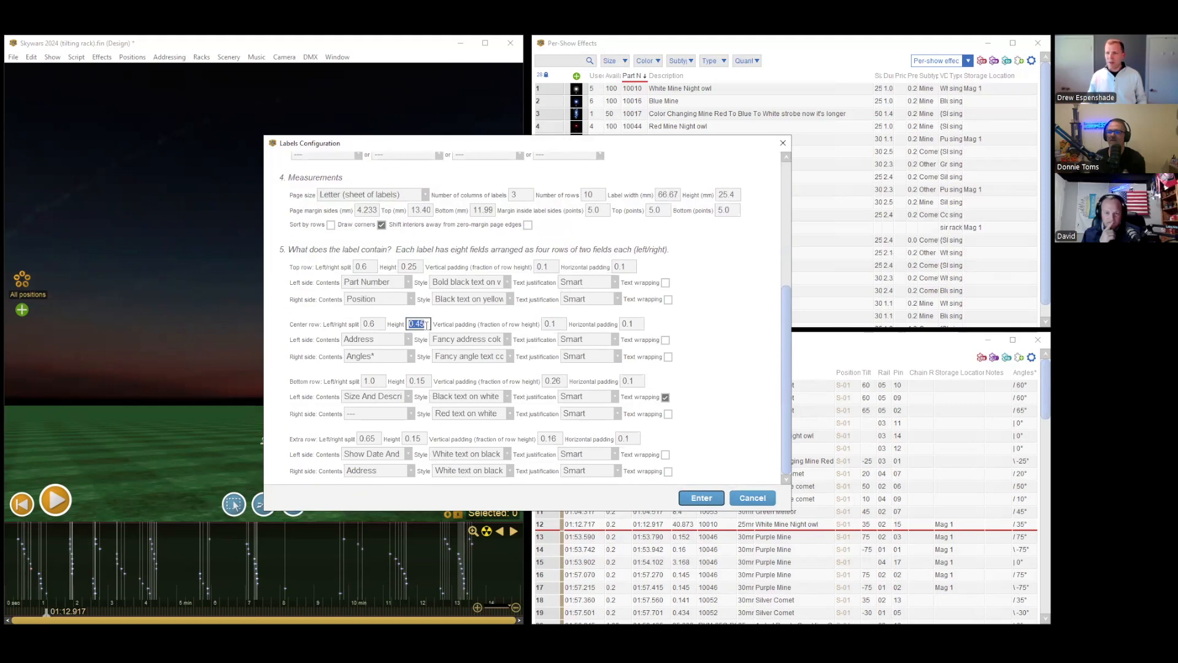
left_click(423, 380)
left_click(418, 438)
left_click(420, 326)
type("0.30")
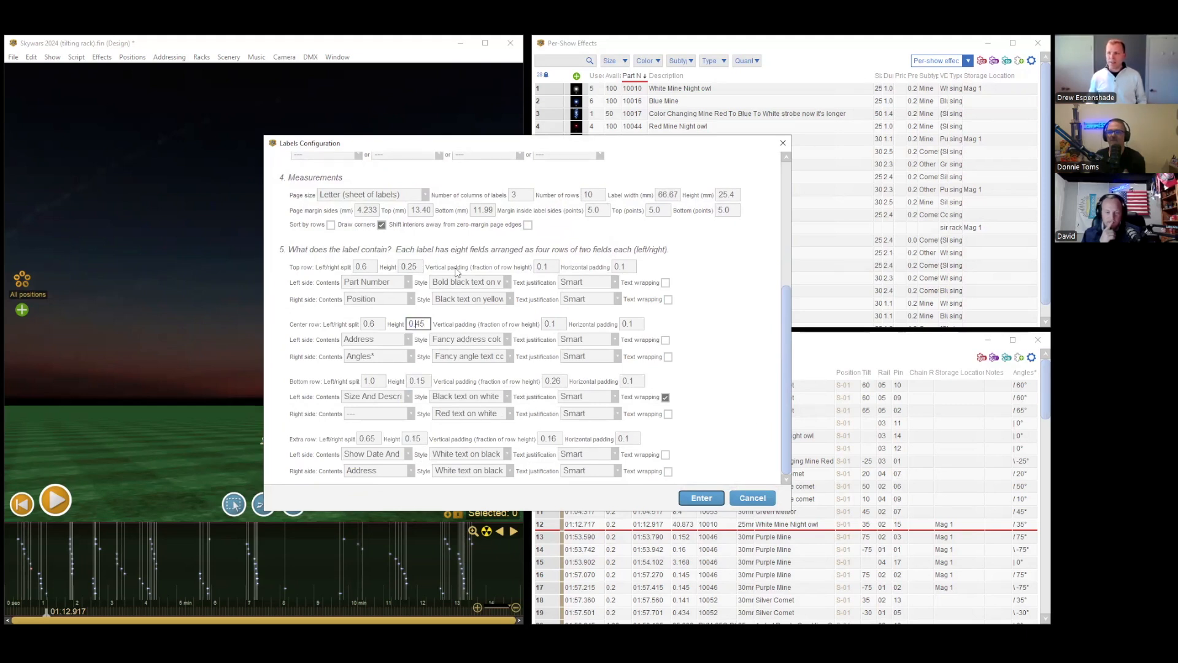
left_click(422, 380)
type("30")
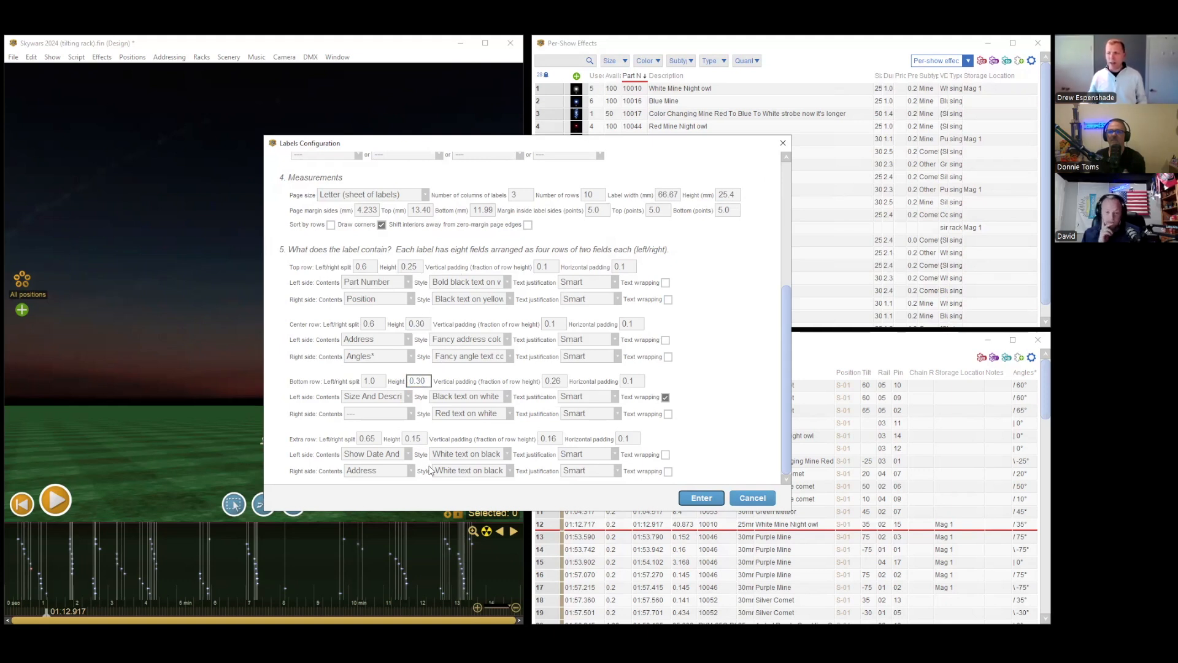
left_click(683, 500)
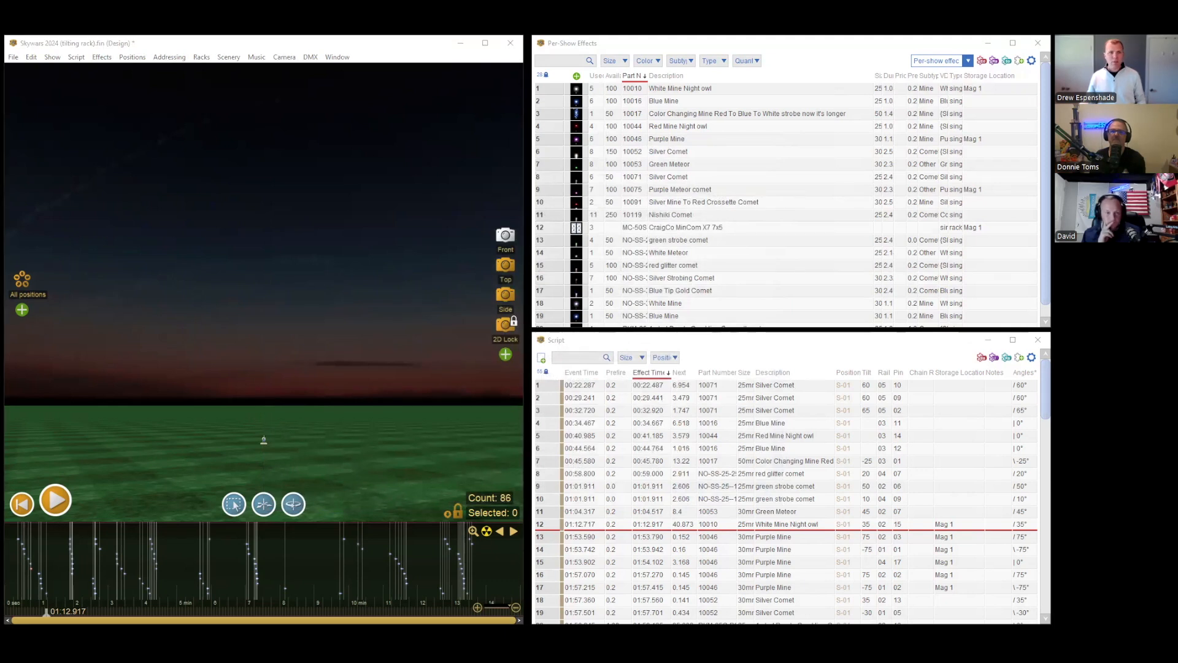
Examine how the long description fits the resized bottom row of label 03-1 on page 2 of the new labels PDF.
scroll(416, 441, "down", 8)
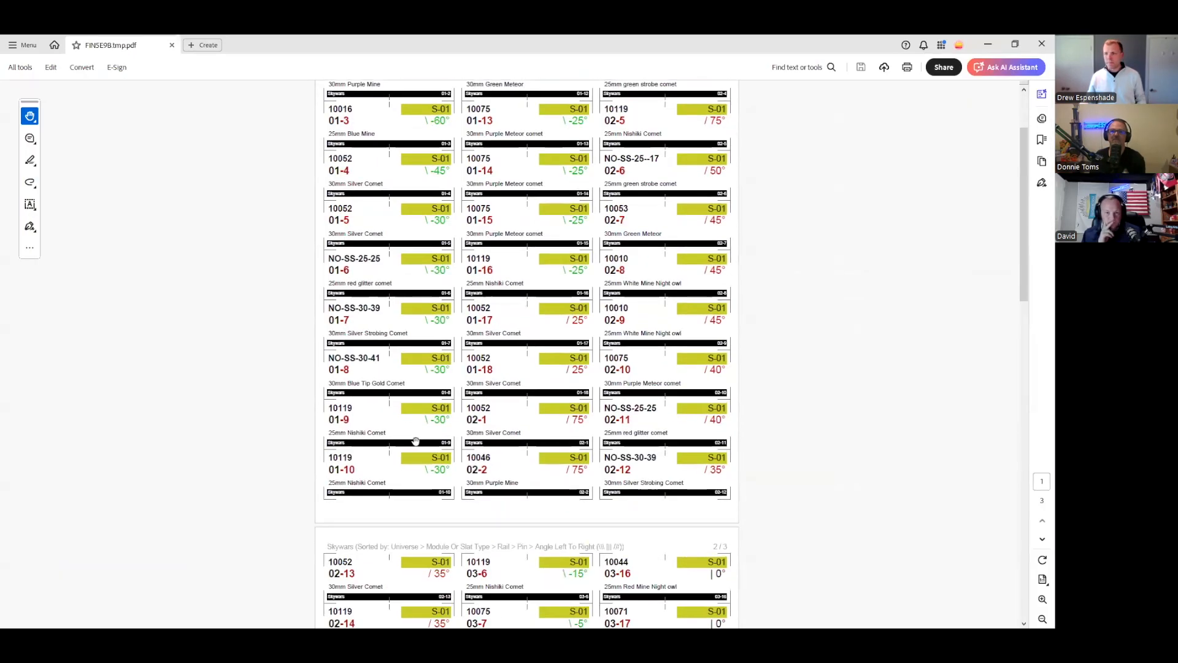
scroll(394, 428, "up", 3, "ctrl")
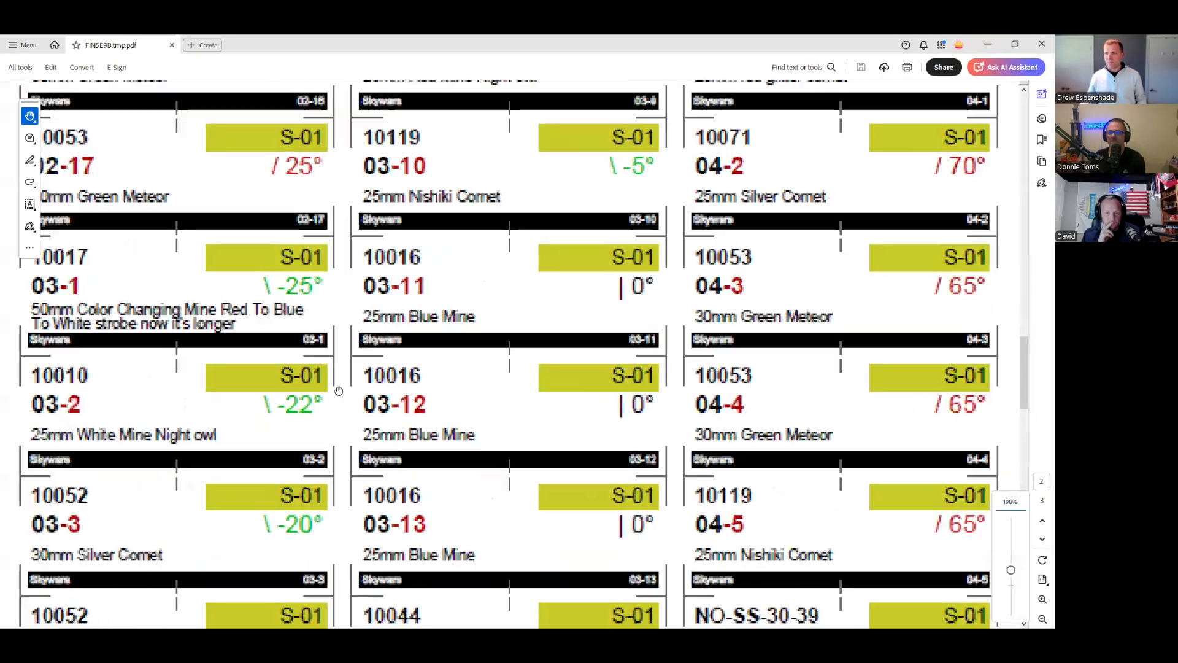
scroll(101, 367, "up", 2, "ctrl")
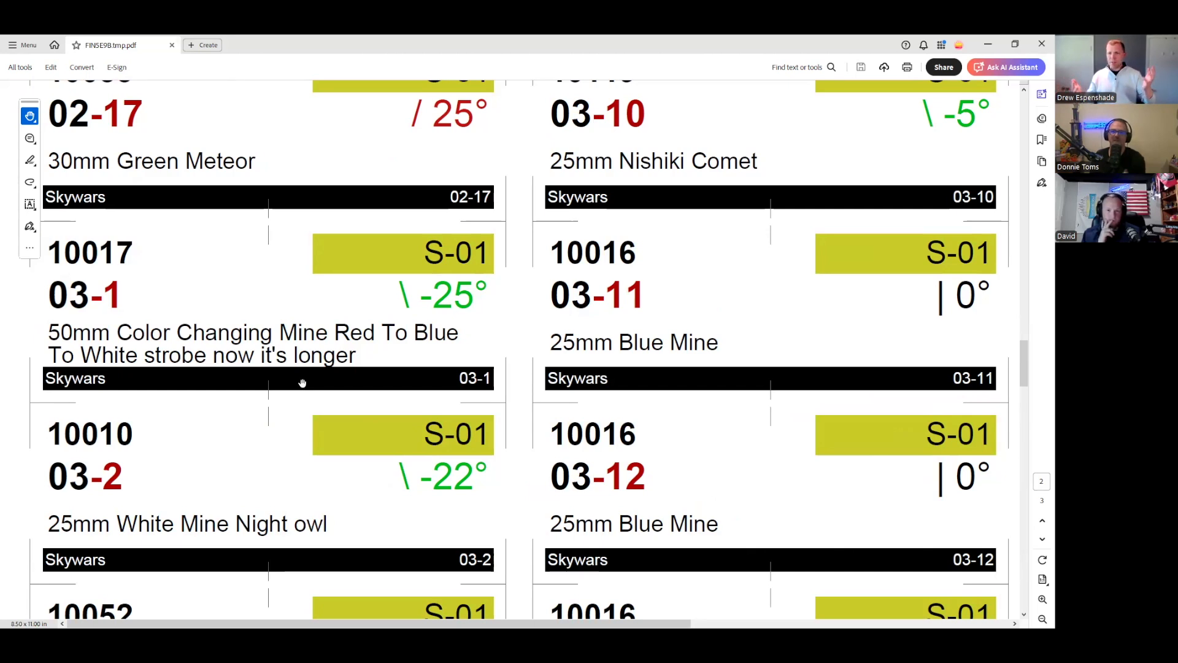
scroll(294, 378, "down", 2, "ctrl")
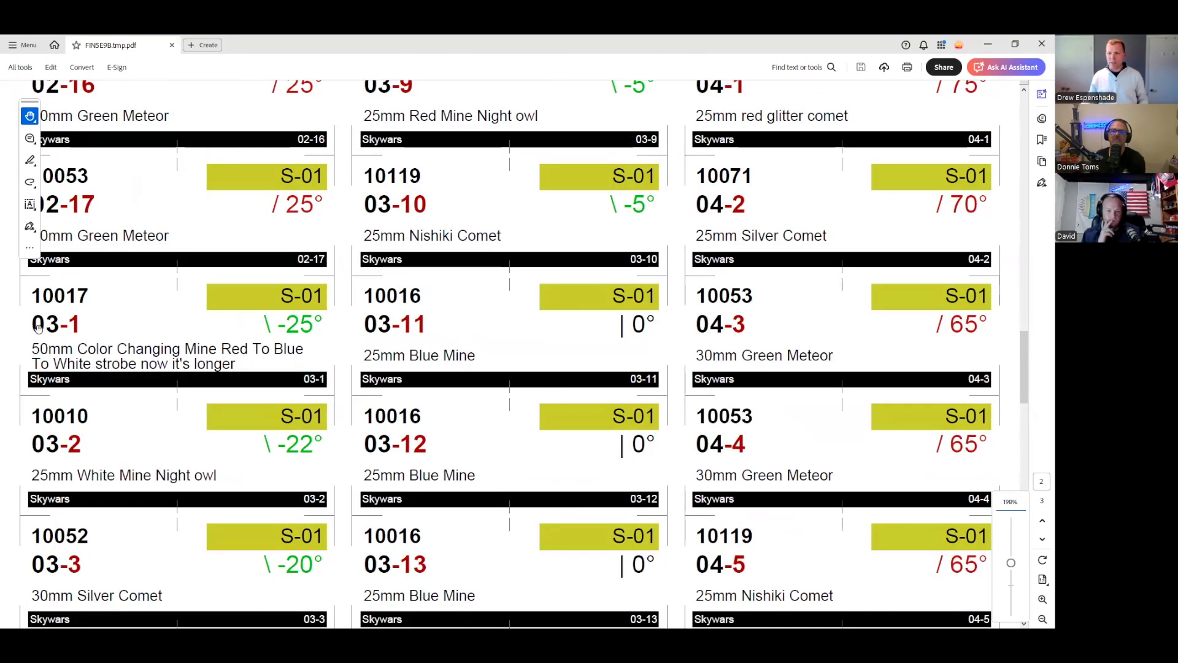
scroll(43, 325, "down", 1, "ctrl")
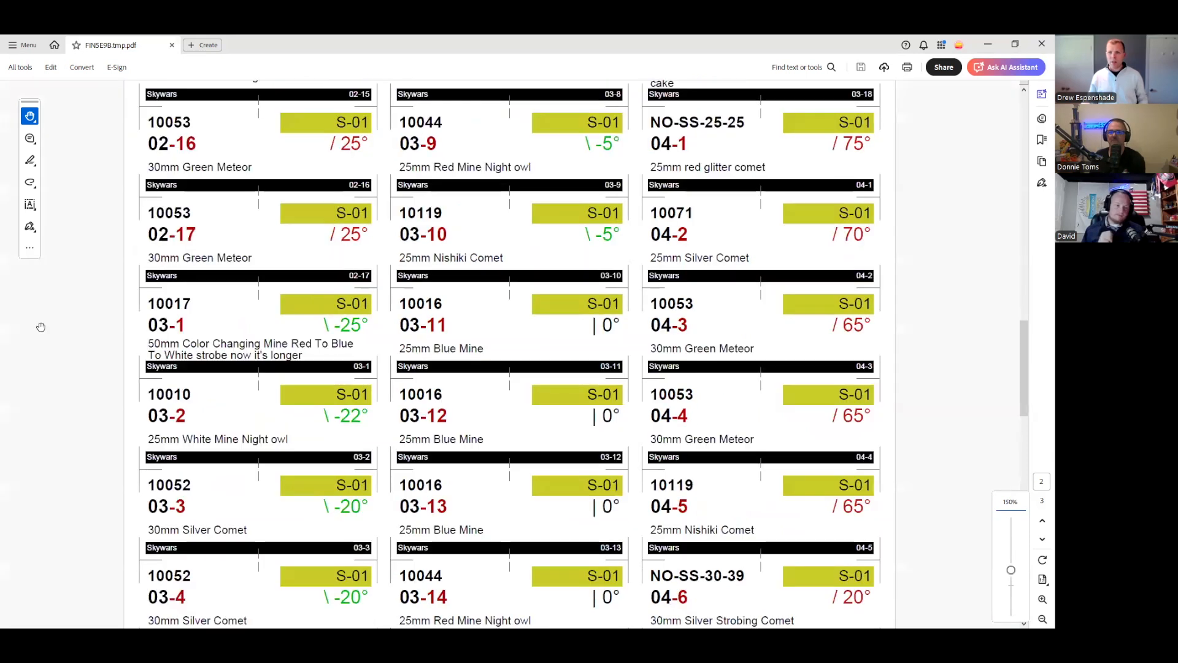
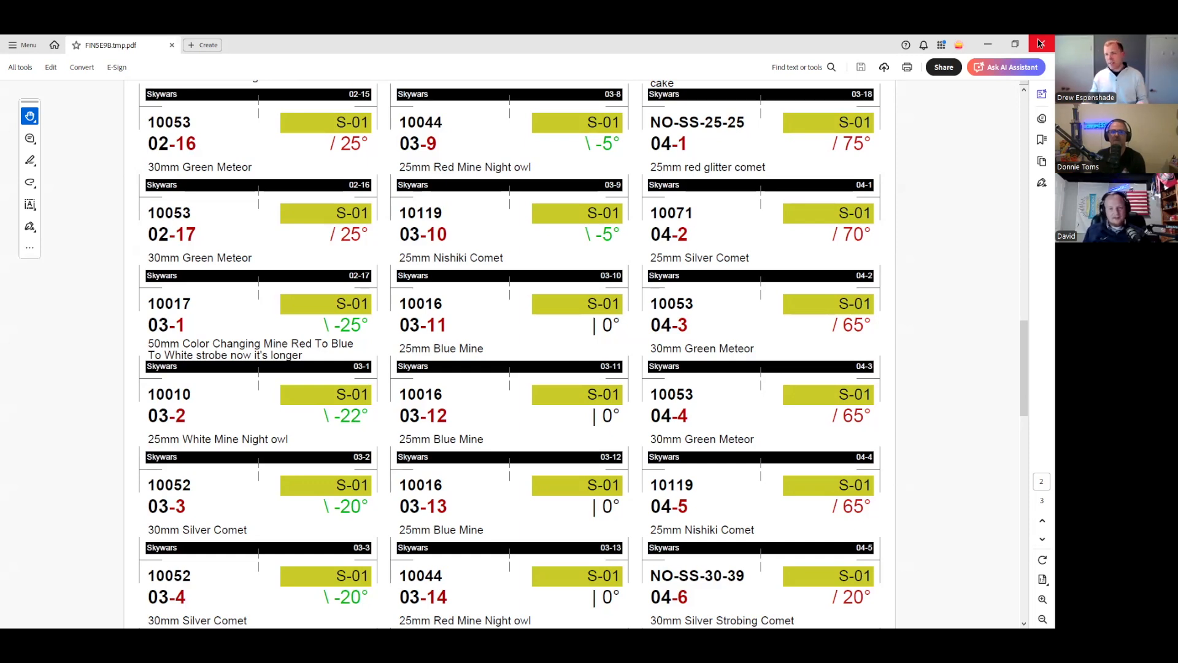
Go back to the first page of labels to review their layout, then close the PDF.
scroll(611, 289, "up", 1)
scroll(612, 289, "down", 2, "ctrl")
scroll(612, 289, "up", 10)
scroll(610, 289, "up", 1)
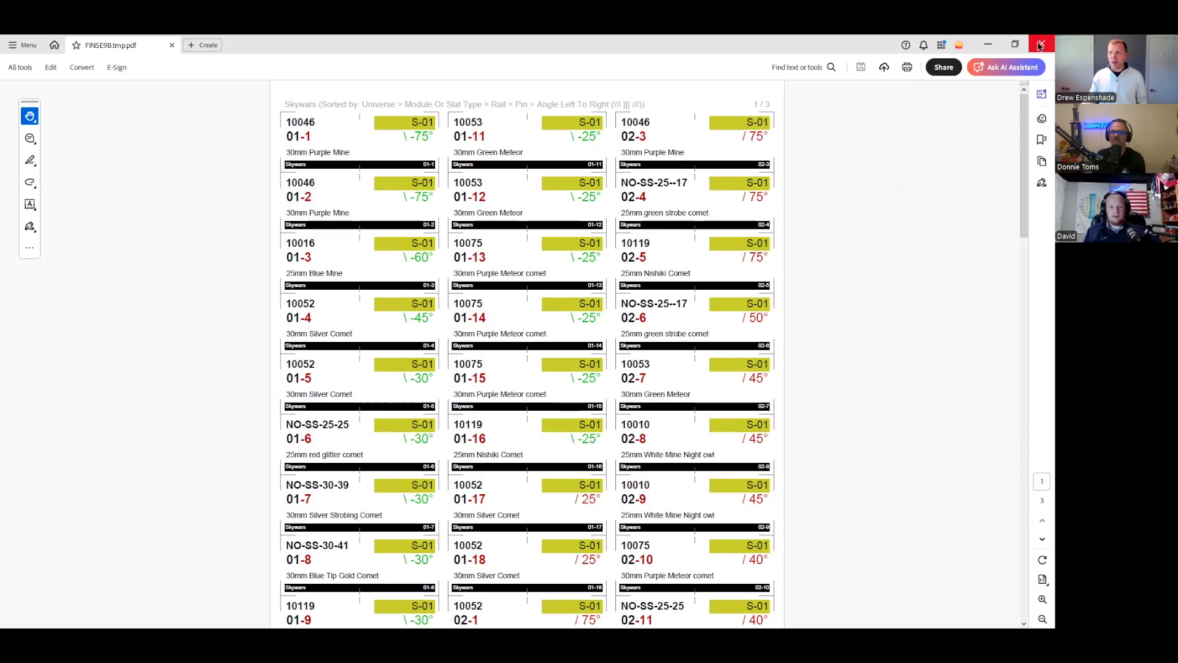
left_click(1040, 47)
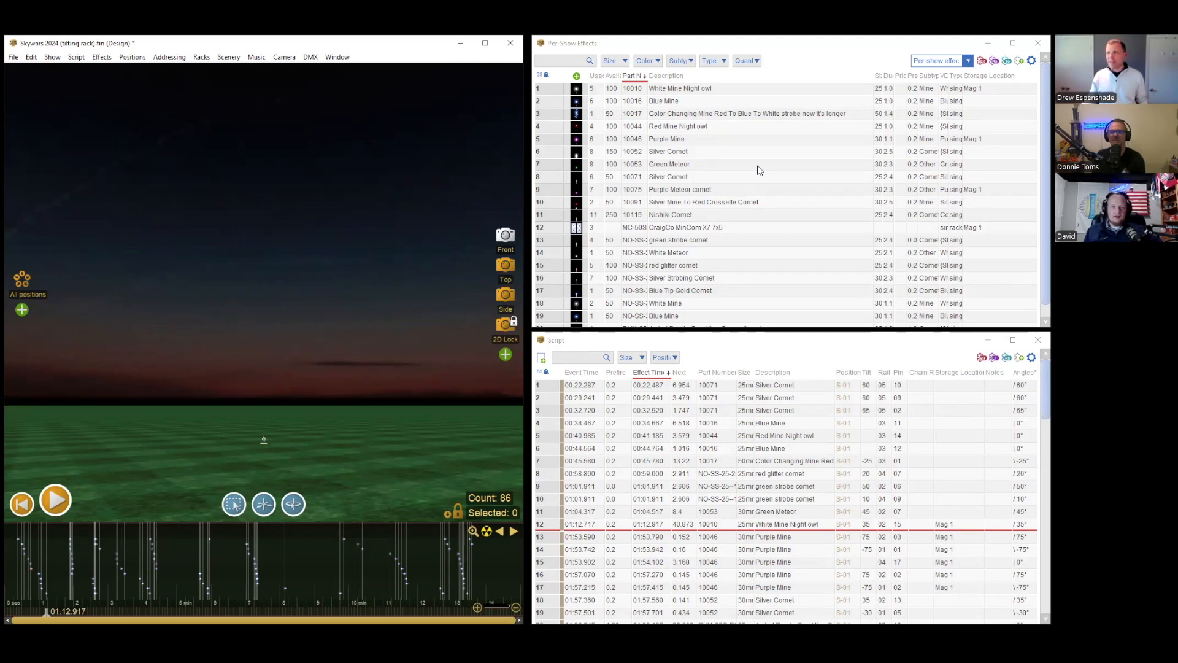
Widen the script's Part Number column and filter the script to the Nishiki Comet's part number, 10119.
left_click(650, 216)
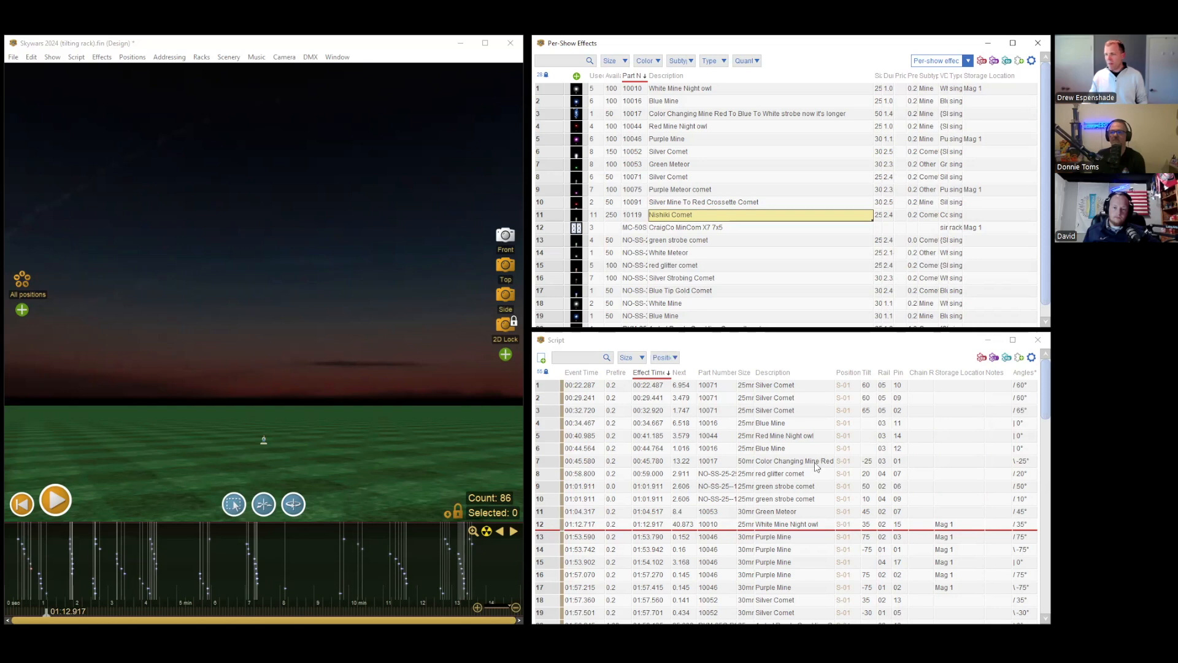
scroll(821, 461, "down", 6)
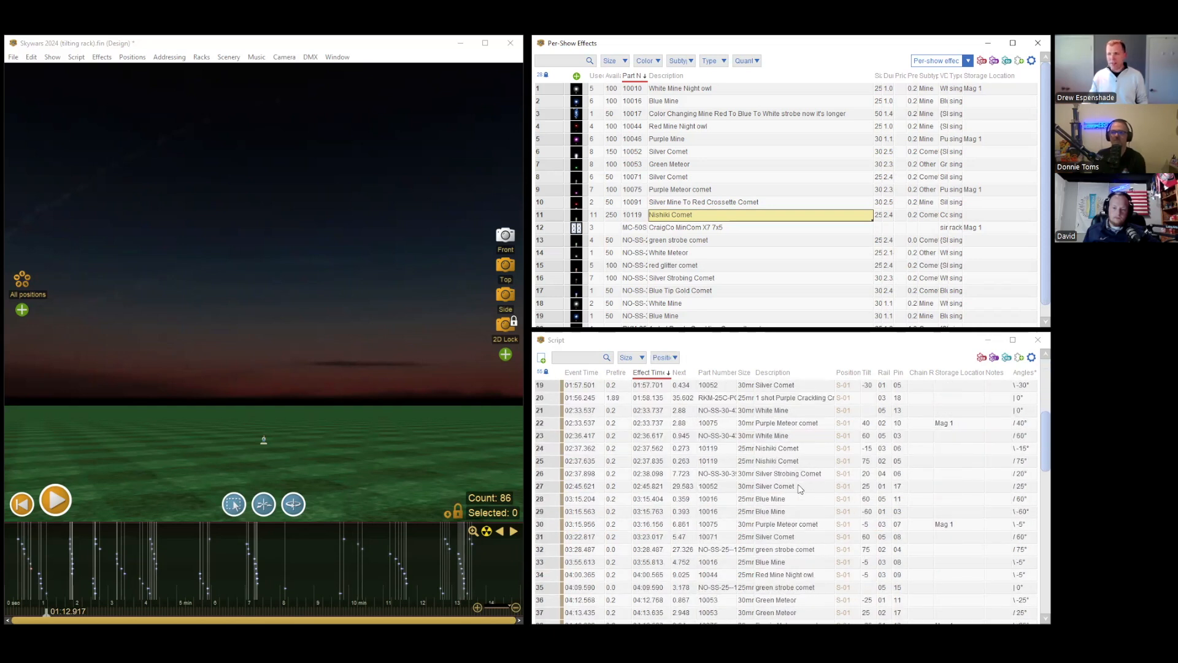
left_click(774, 449)
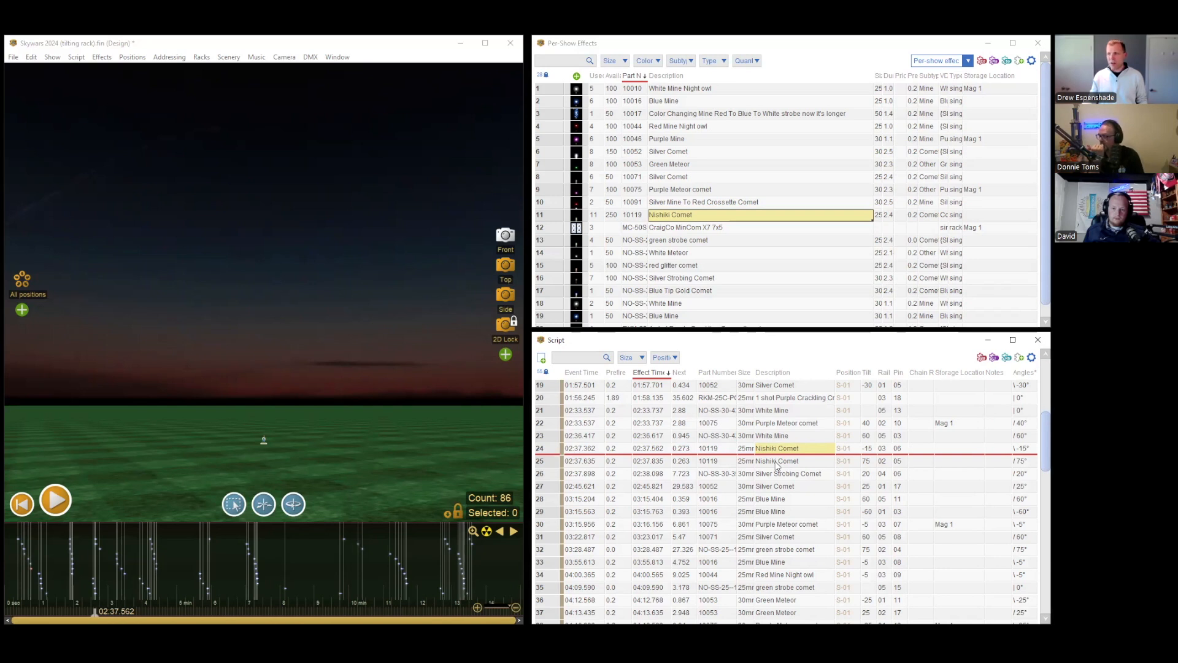
left_click_drag(737, 372, 758, 372)
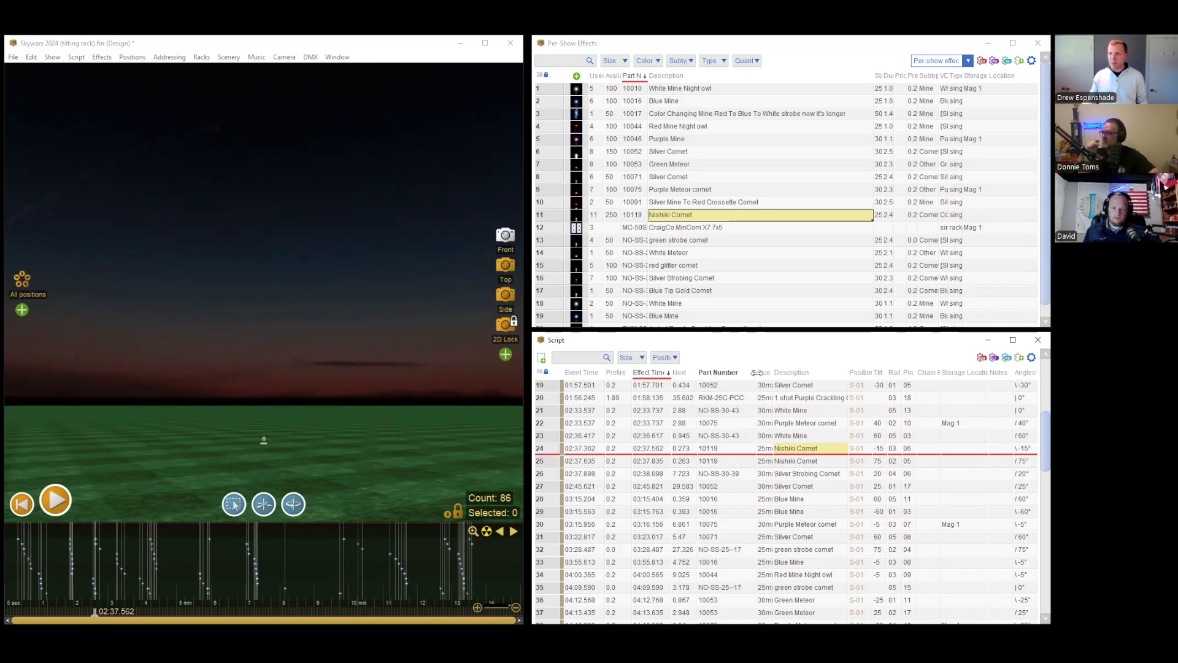
left_click(732, 450)
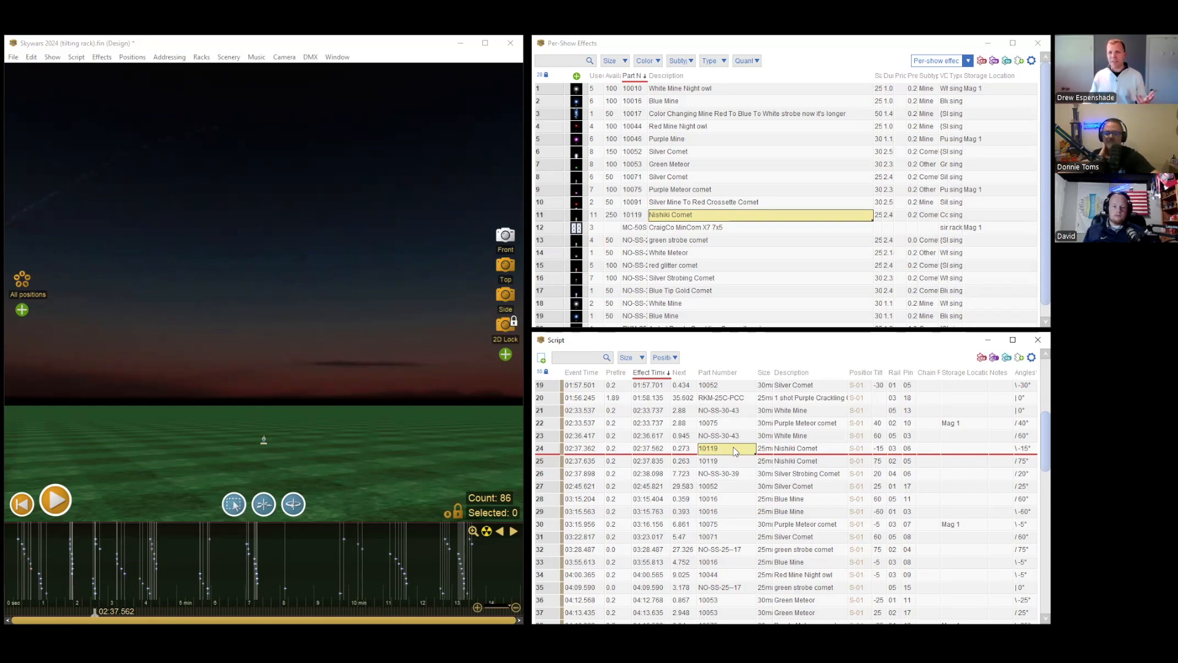
right_click(736, 451)
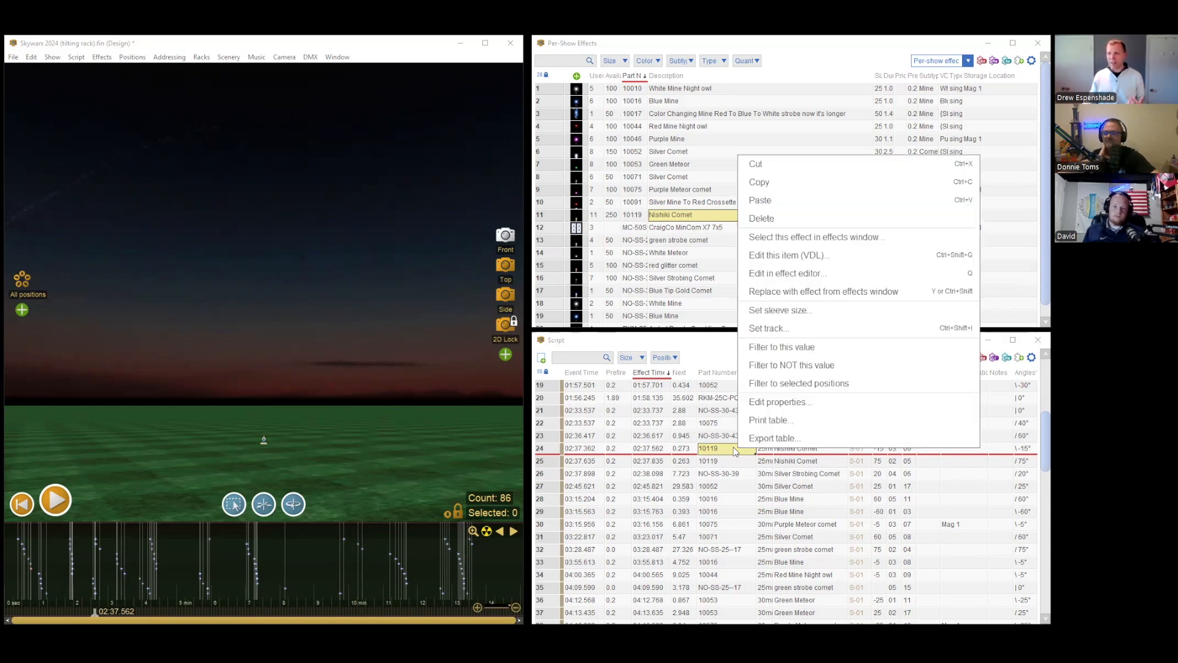
left_click(805, 346)
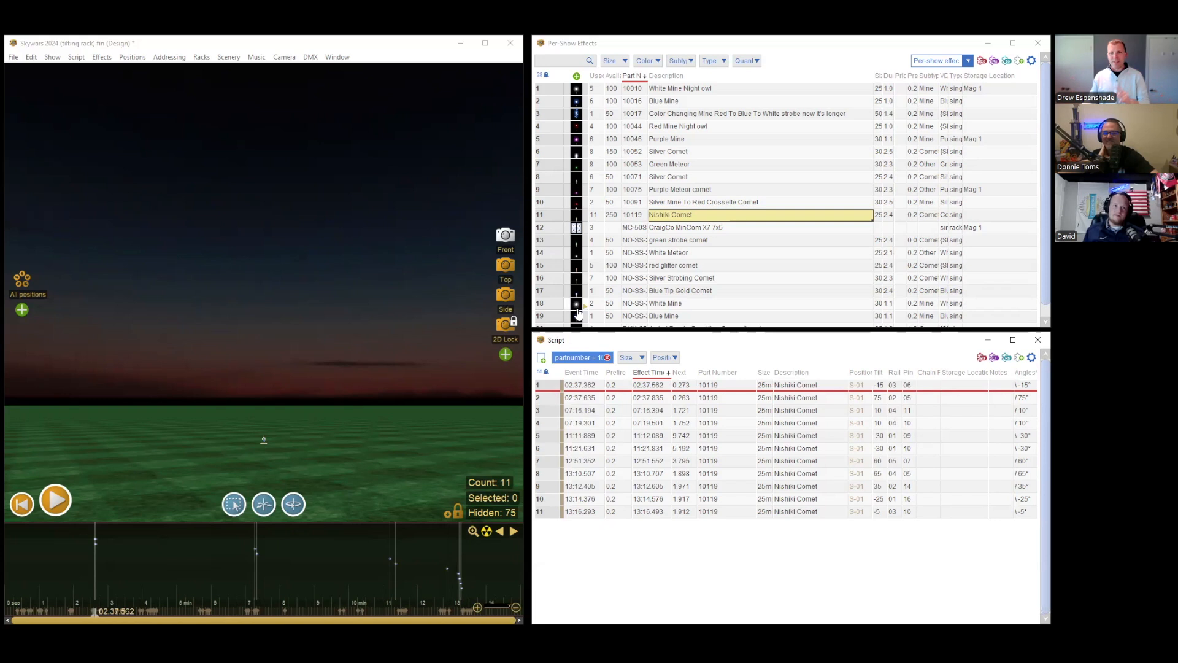
Copy the part number filter expression from the script search and clear the filter.
left_click(587, 357)
key("ctrl+c")
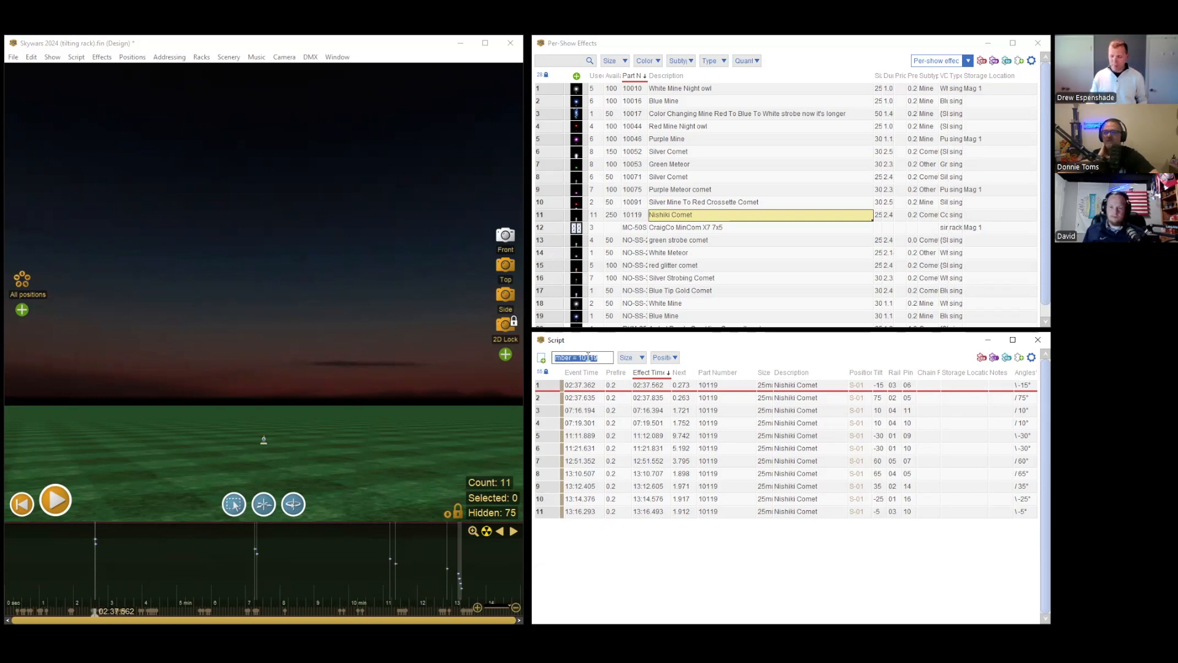
key("BackSpace")
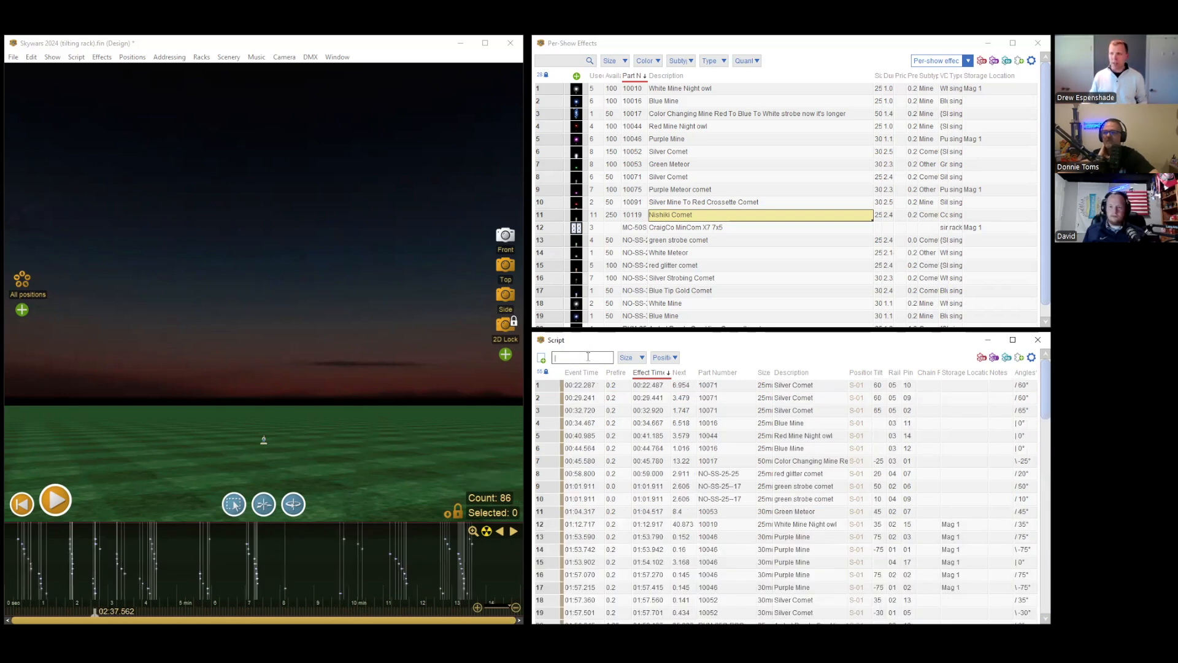
Replace the 01_basic_avery_5260_25mm_x_67mm labels template's filter expression with partnumber = 10119, generate the labels PDF, review it and close it.
left_click(1031, 357)
mouse_move(908, 555)
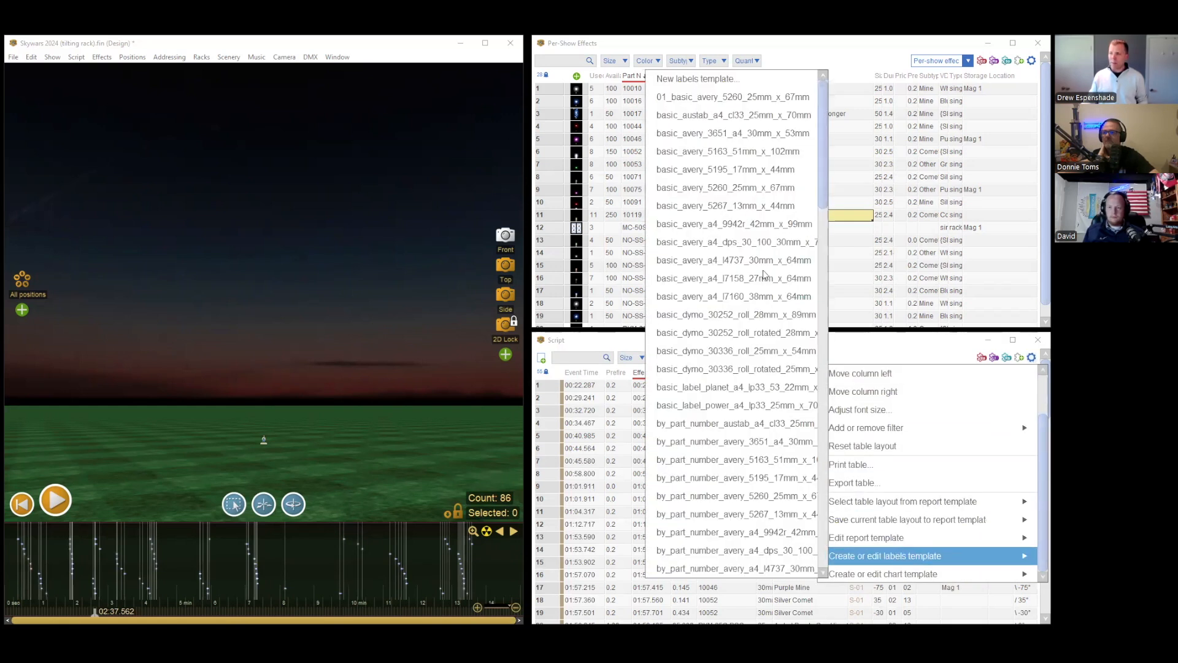
left_click(737, 97)
triple_click(574, 199)
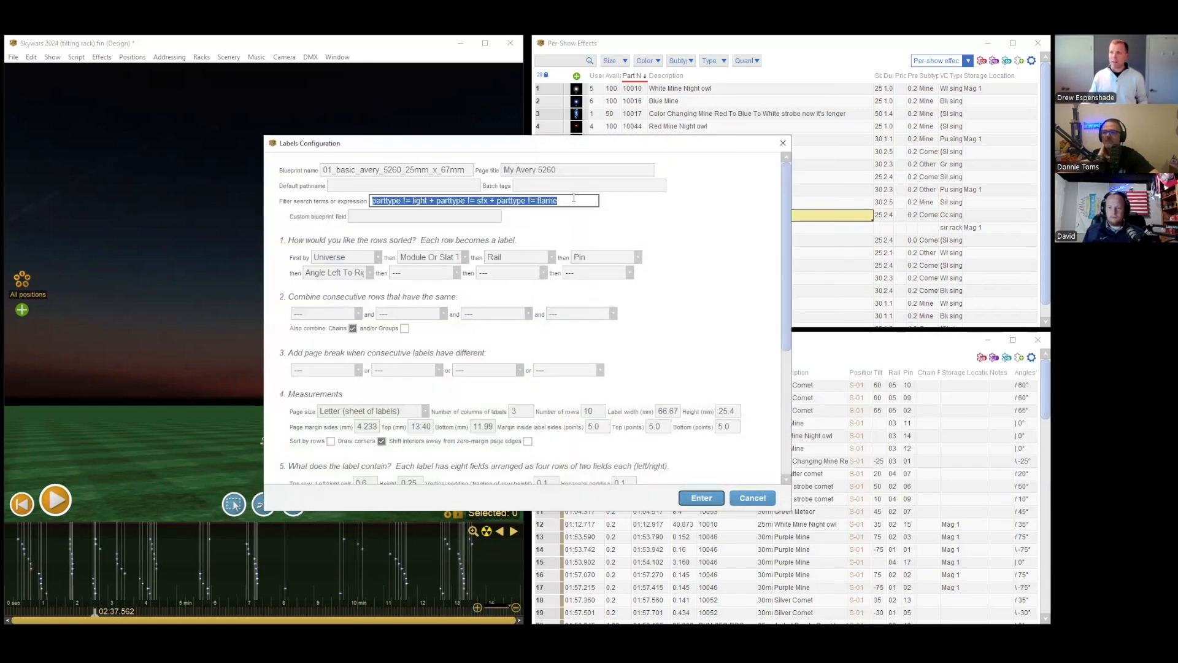
left_click(574, 197)
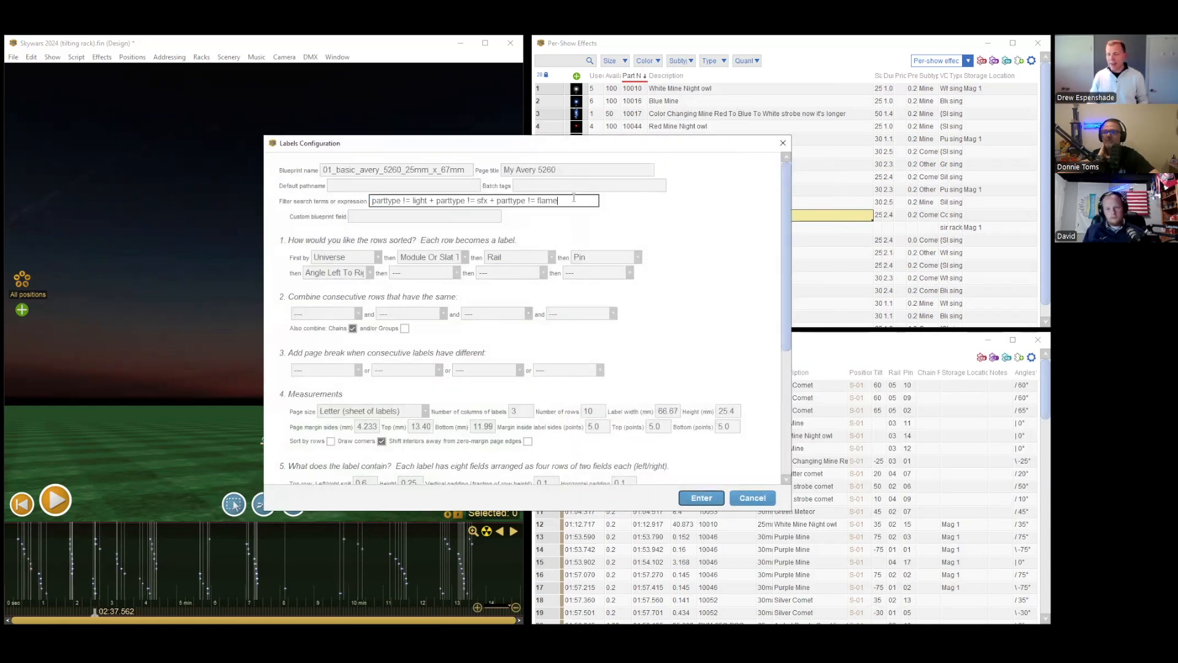
triple_click(573, 197)
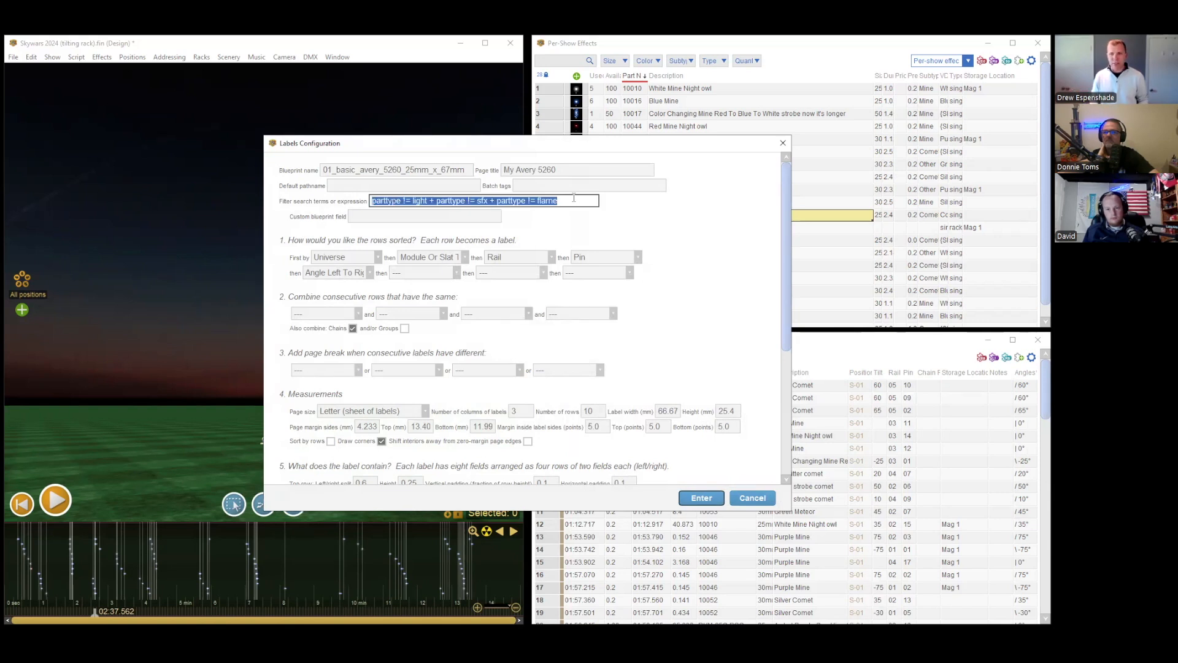
key("ctrl+v")
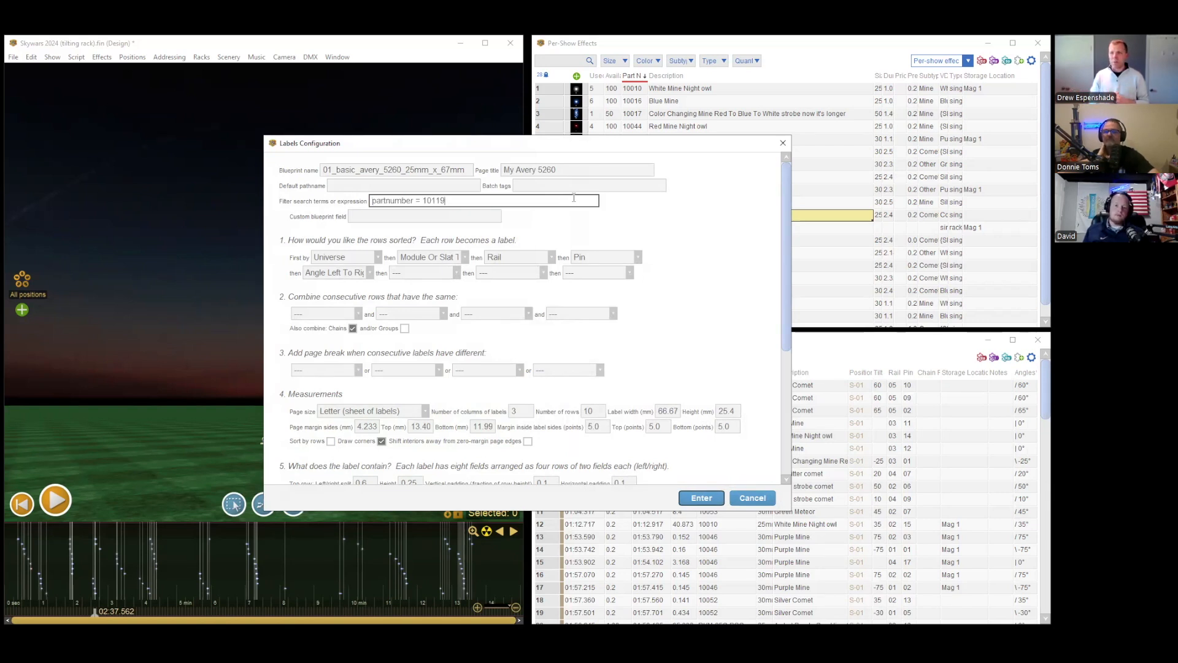
left_click(708, 499)
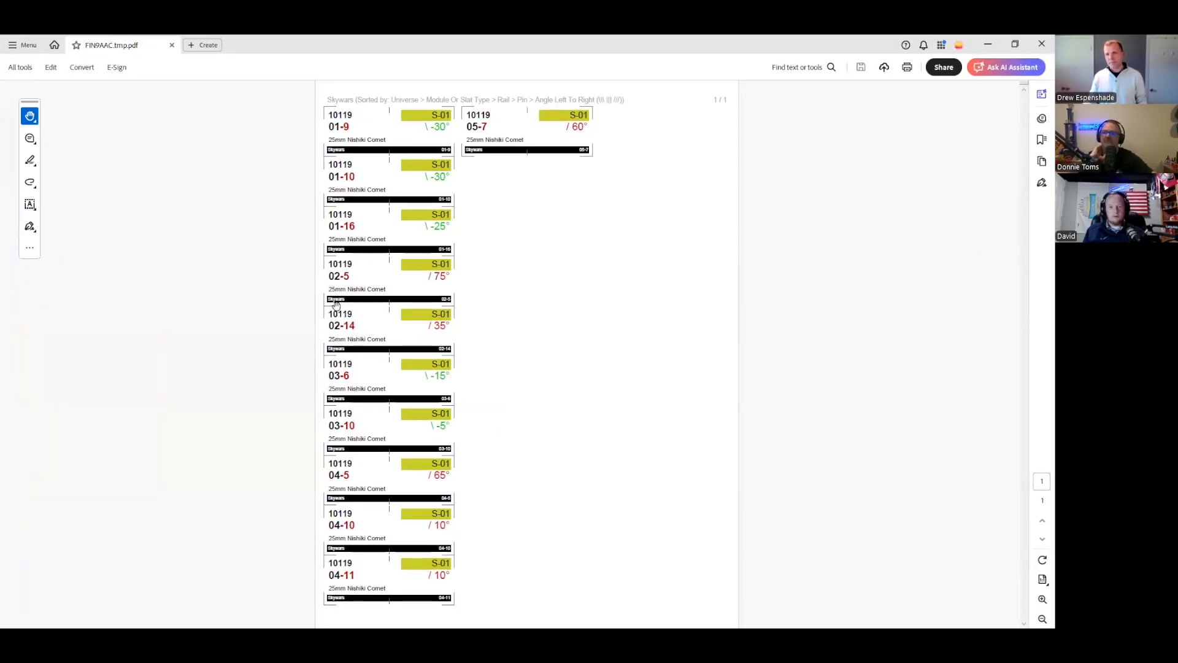
left_click(1042, 43)
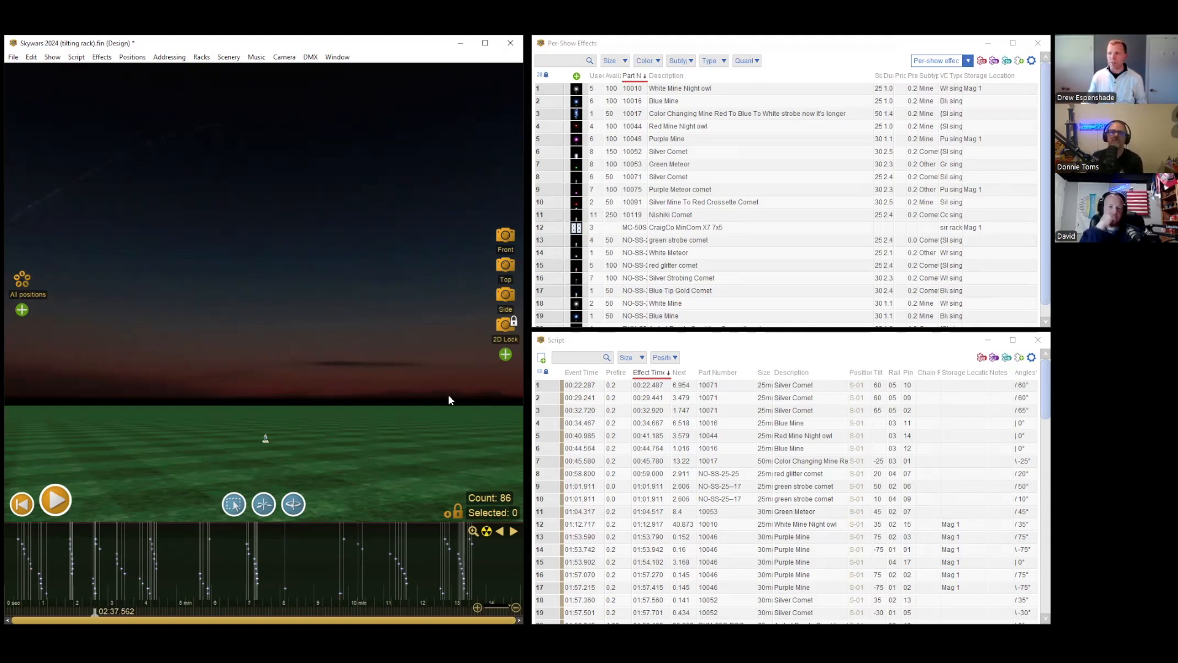
Unhide the Type column in the script table and widen it so the full type names can be read.
left_click(1032, 357)
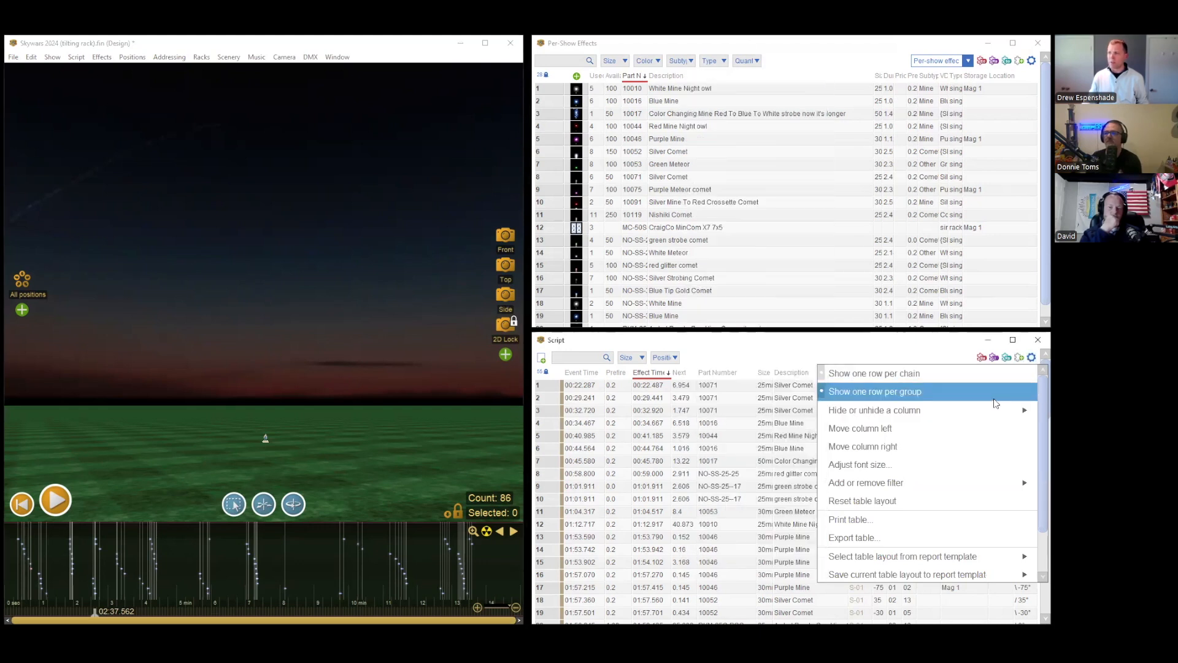
mouse_move(989, 410)
scroll(800, 380, "down", 10)
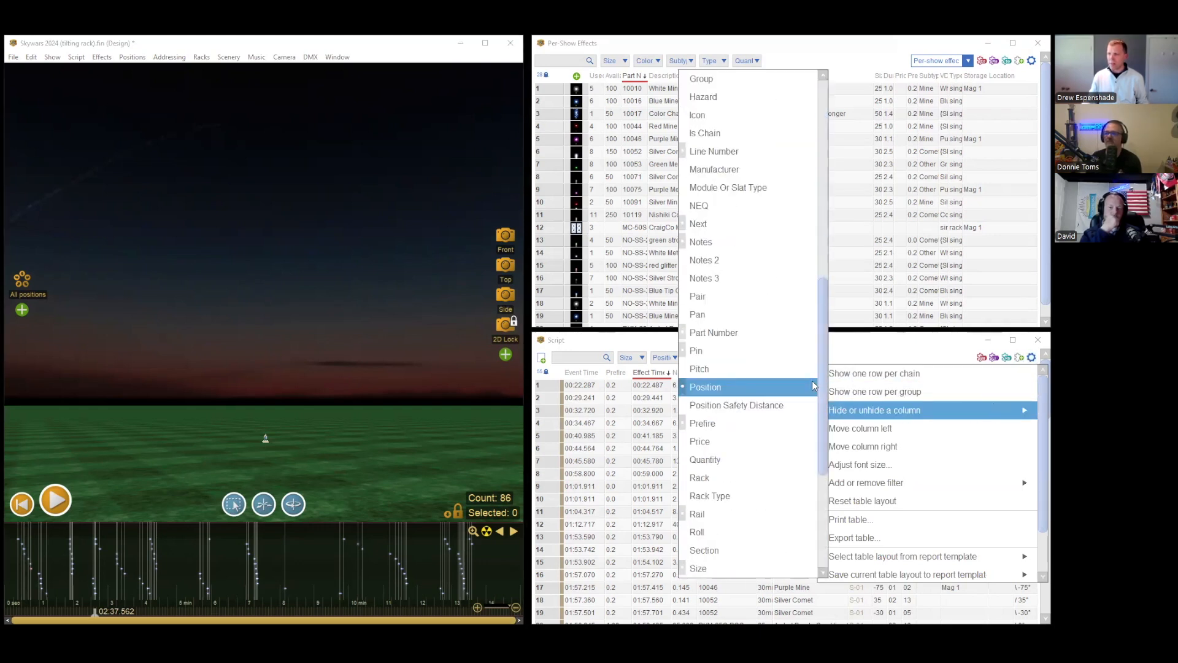
left_click(700, 515)
left_click(636, 336)
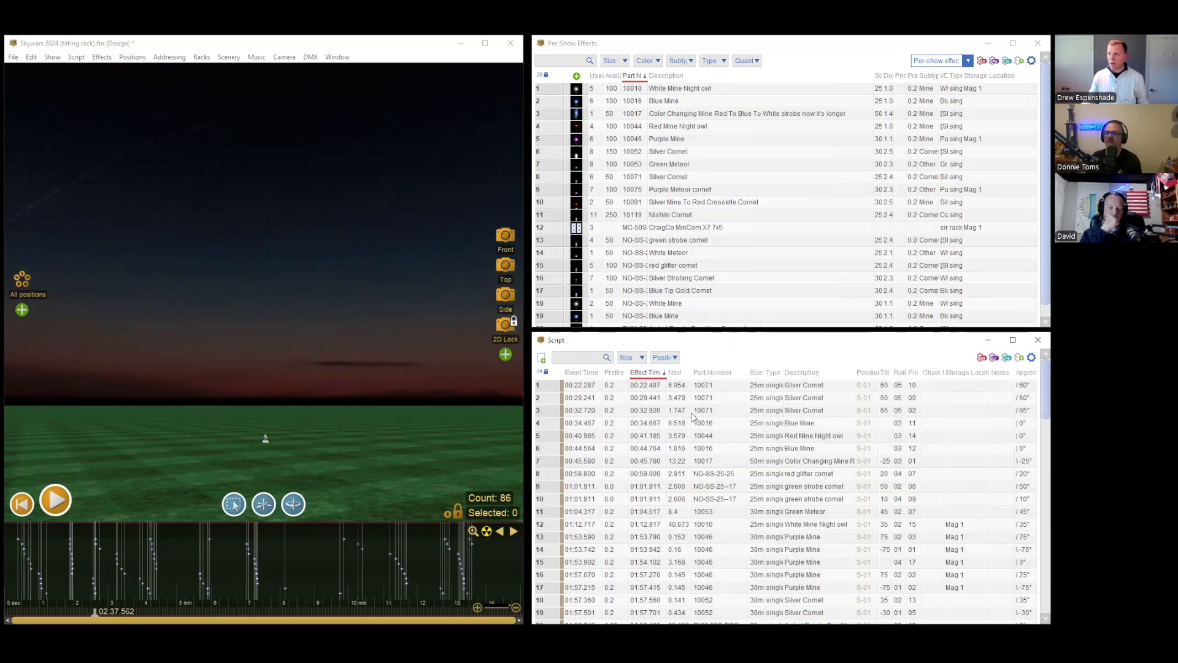
left_click_drag(783, 371, 828, 370)
Filter the script to the single_shot type, examine the generated filter expression, and clear the filter.
right_click(787, 385)
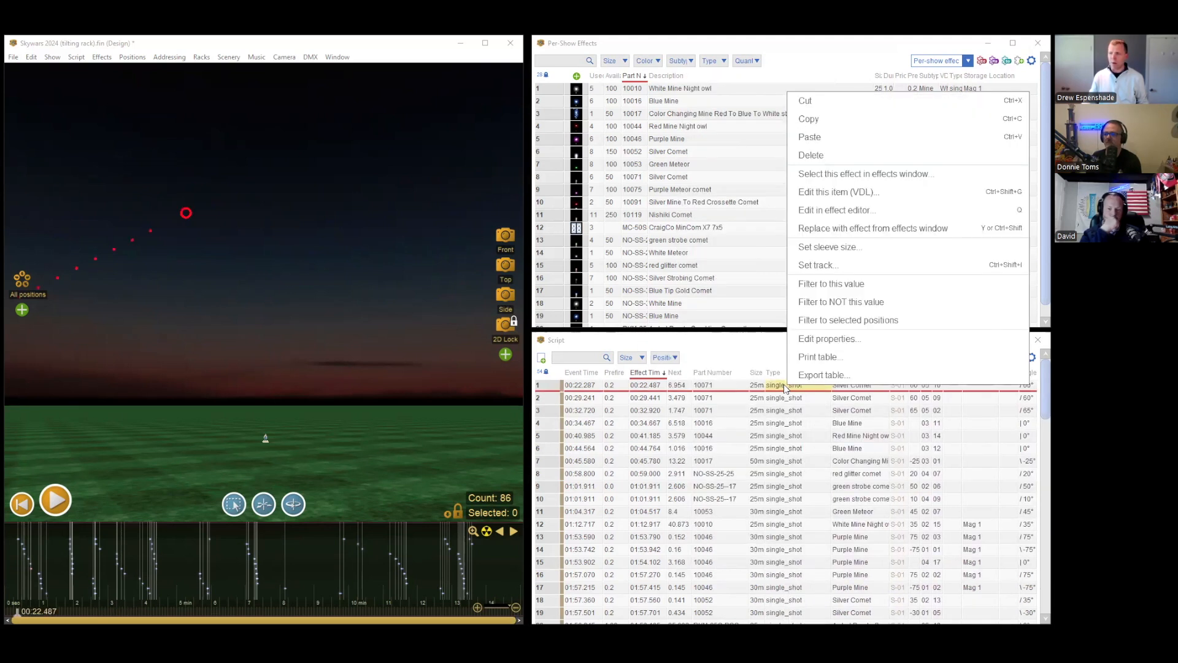
left_click(837, 285)
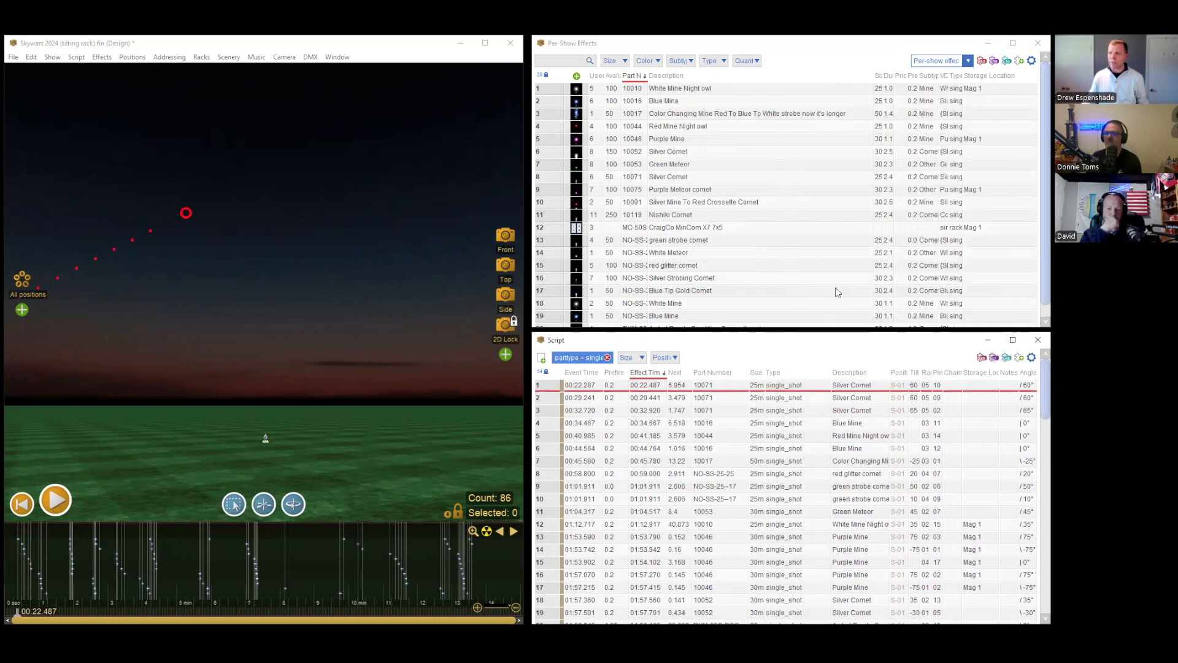
left_click(602, 357)
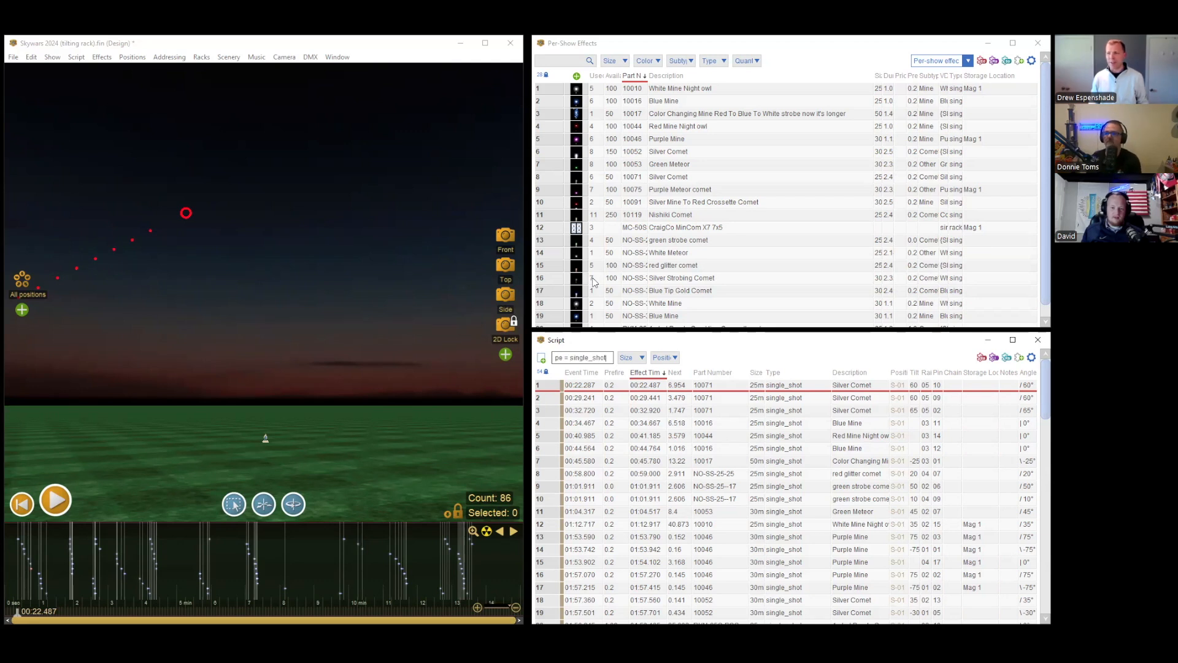
key("Return")
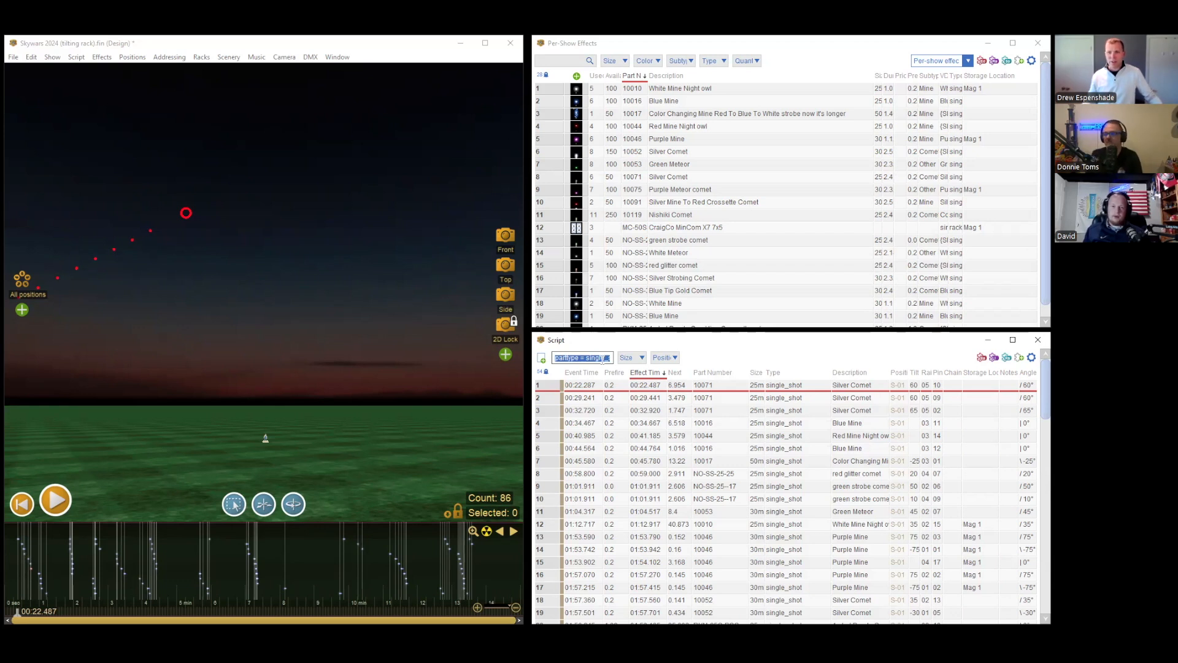
left_click(654, 423)
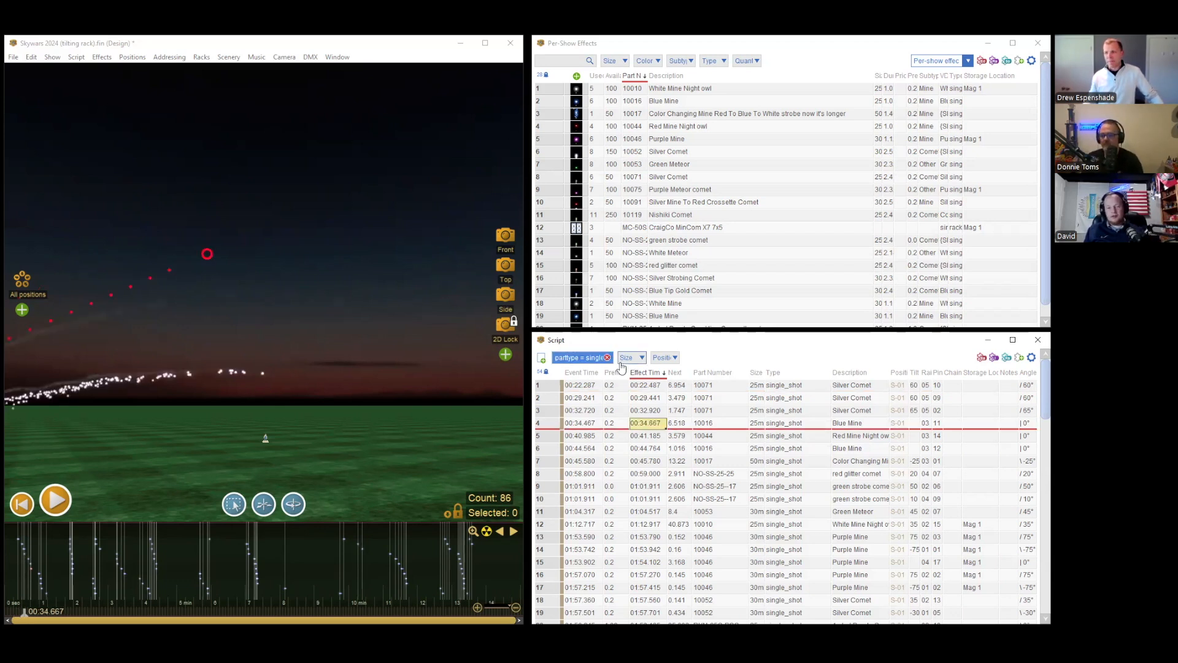
left_click(607, 358)
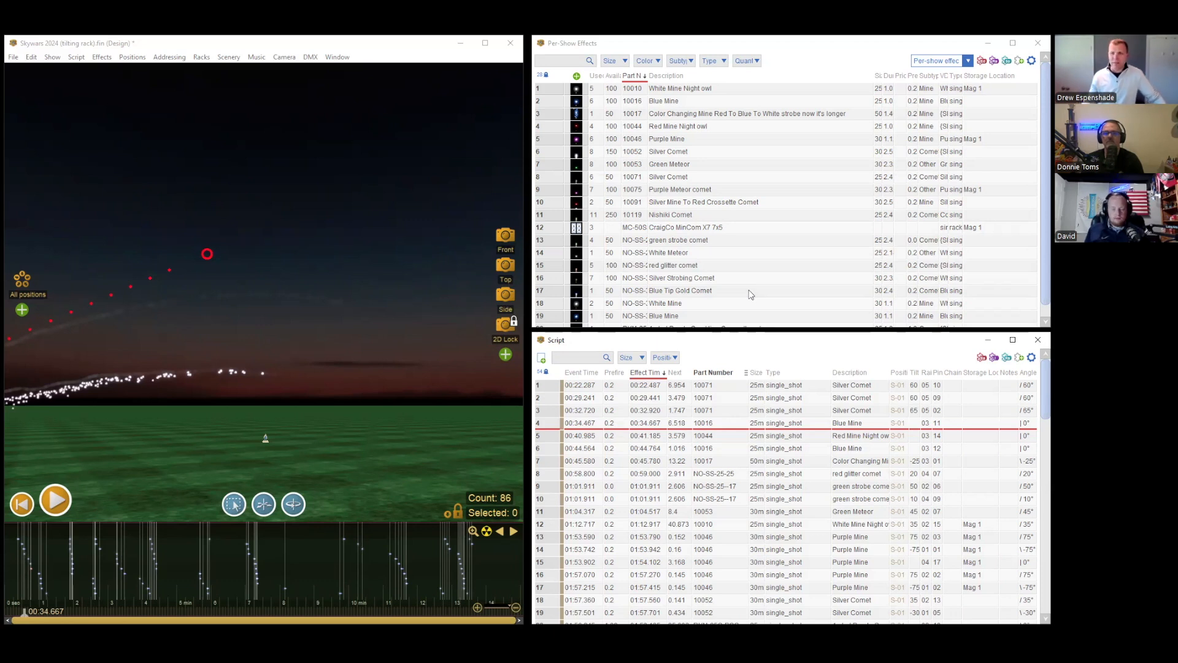
scroll(749, 293, "down", 1)
scroll(779, 246, "up", 1)
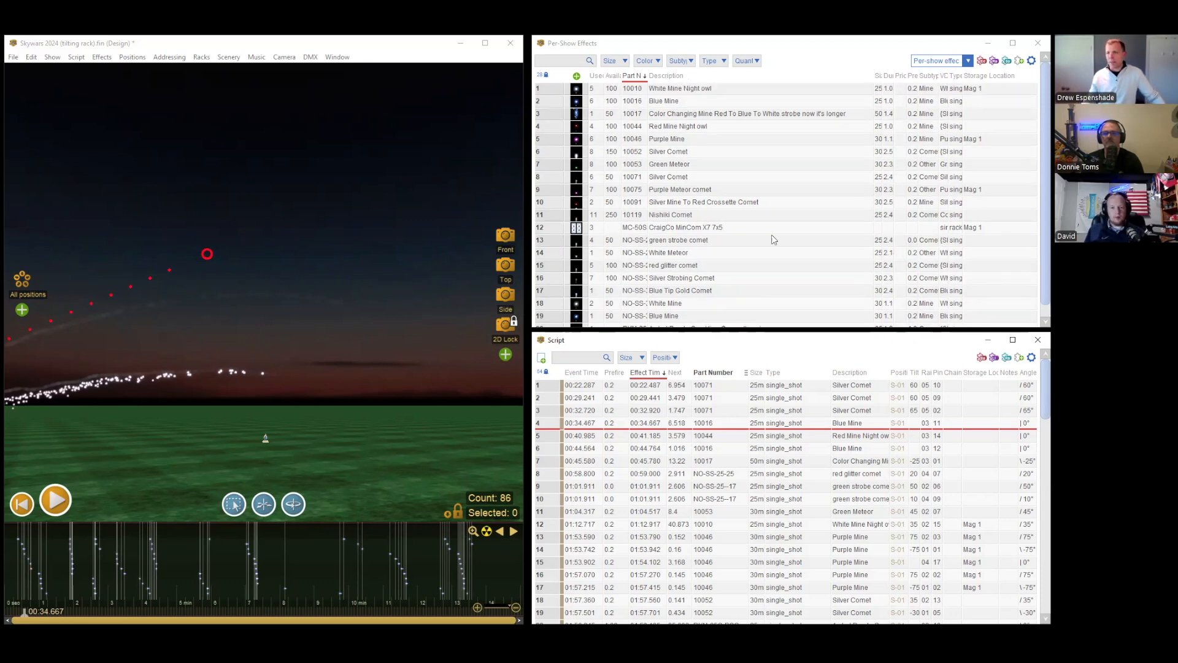
mouse_move(335, 329)
left_mouse_down()
mouse_move(287, 328)
mouse_move(240, 370)
mouse_move(264, 345)
left_mouse_up()
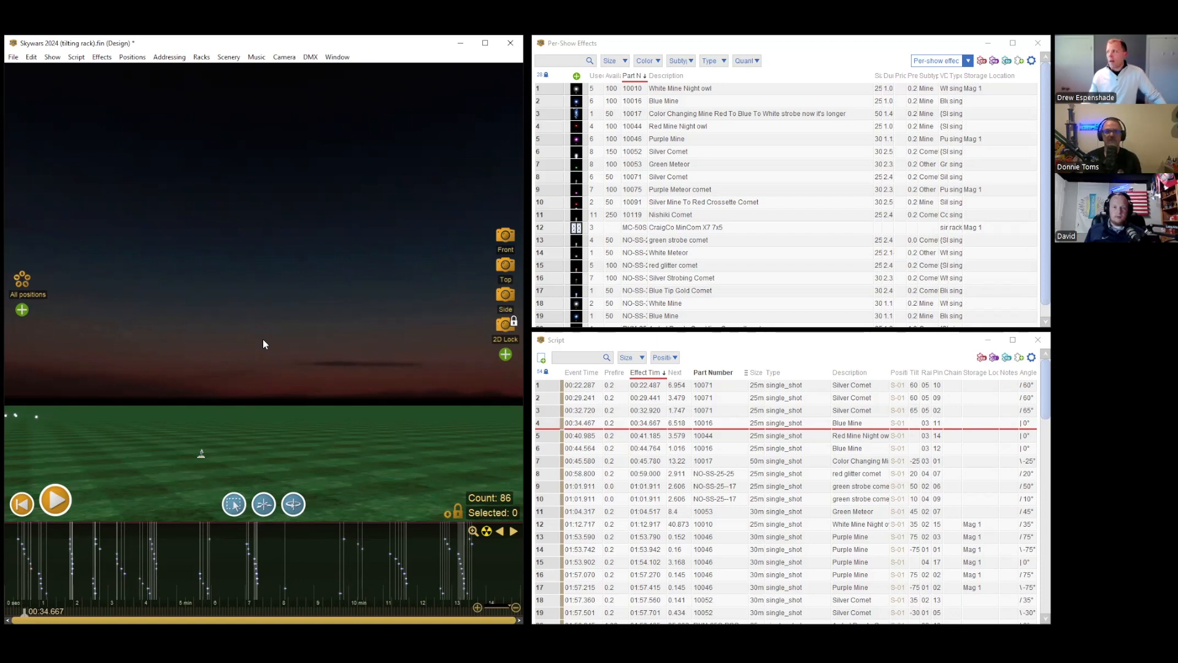
left_click(913, 347)
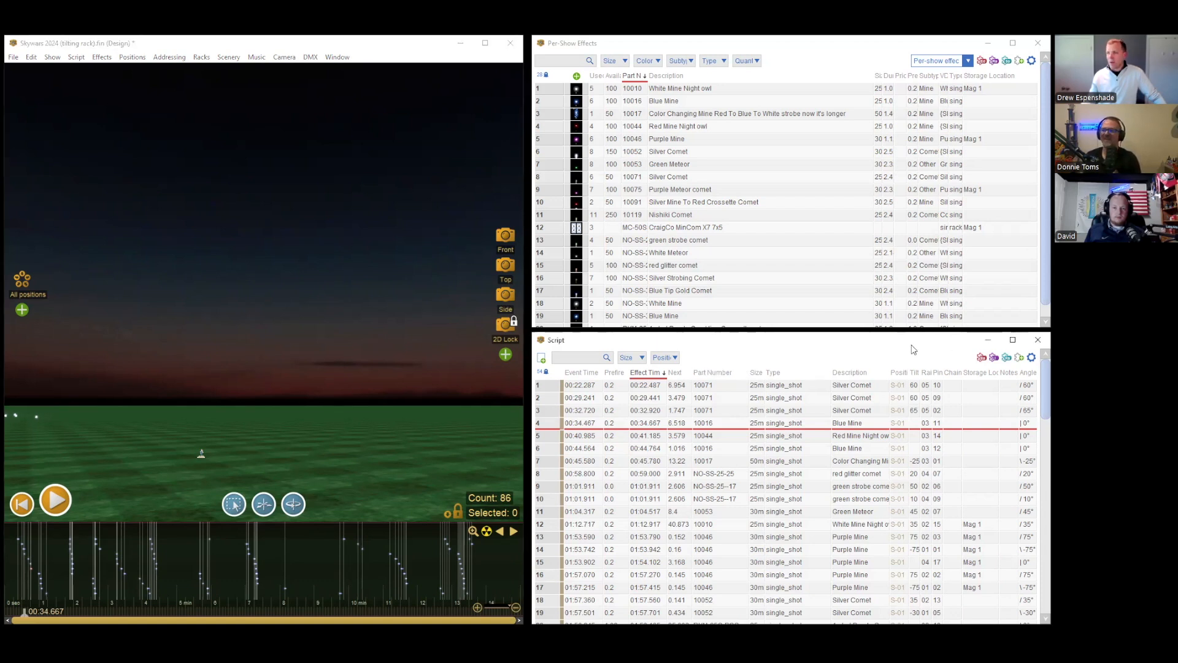
Widen the script's Tilt column and filter the script to the tilt value of -75 from a Purple Mine row.
mouse_move(920, 373)
left_mouse_down()
mouse_move(936, 374)
mouse_move(918, 373)
left_mouse_up()
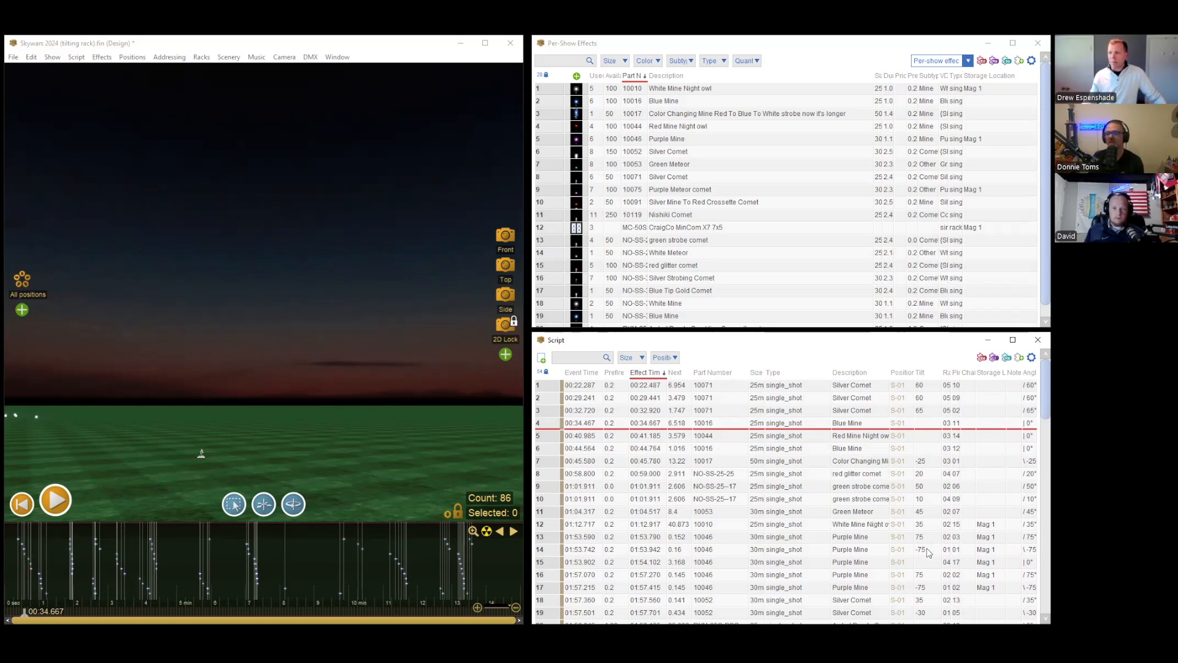
scroll(928, 552, "down", 1)
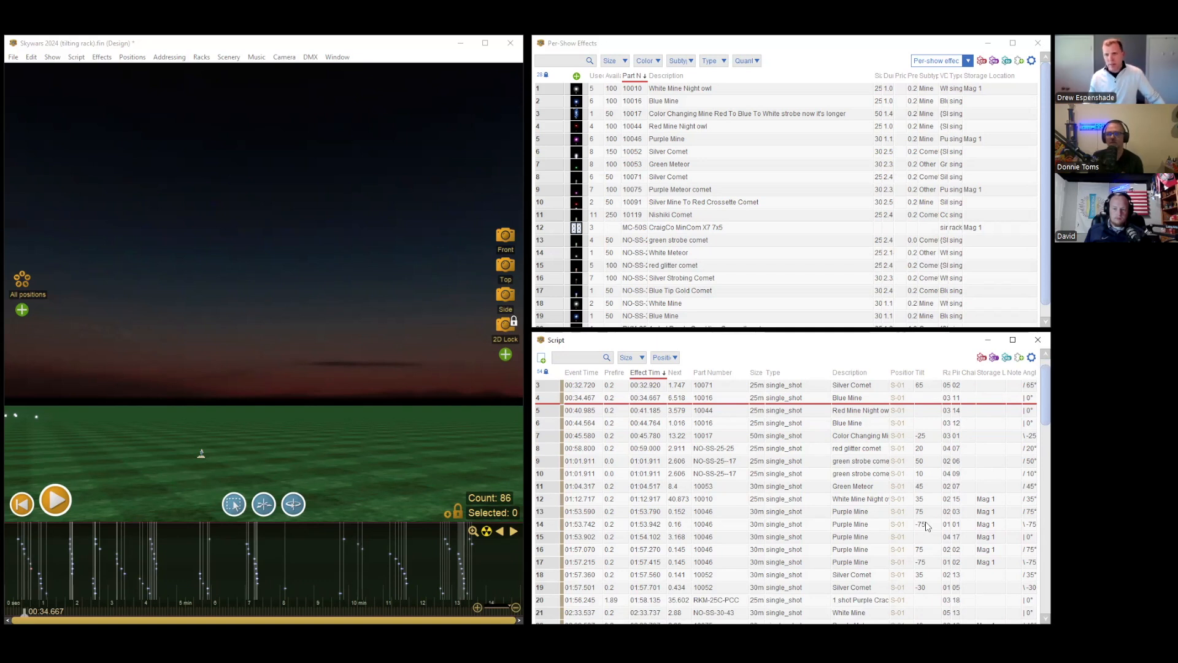
left_click(927, 526)
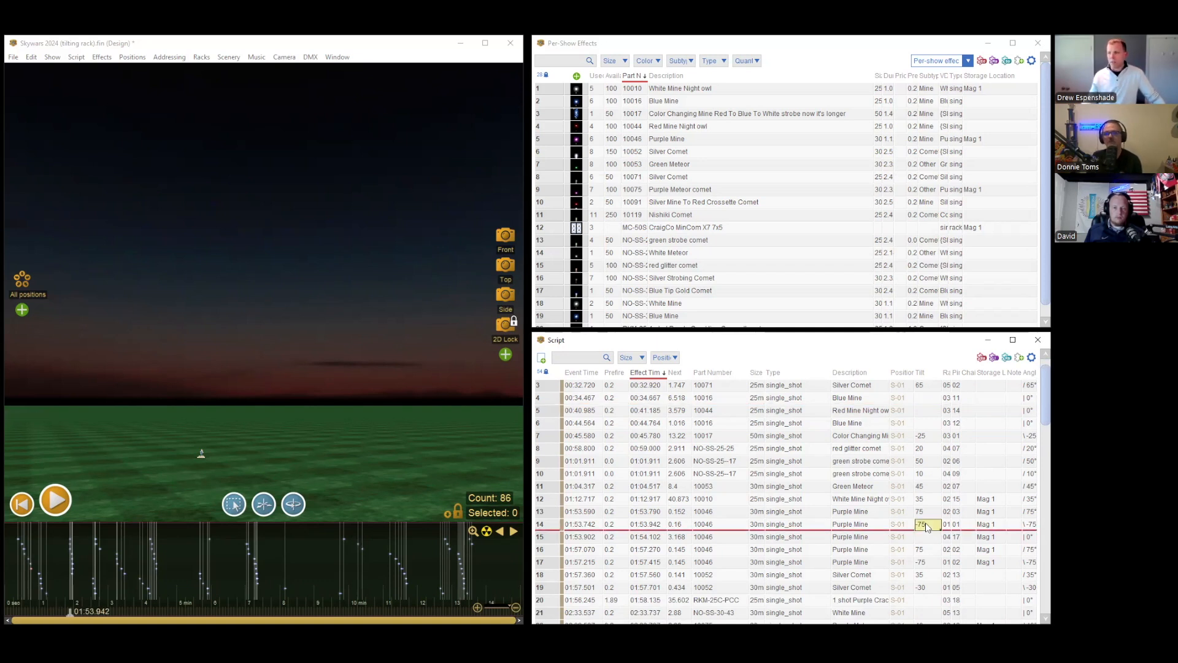
right_click(927, 527)
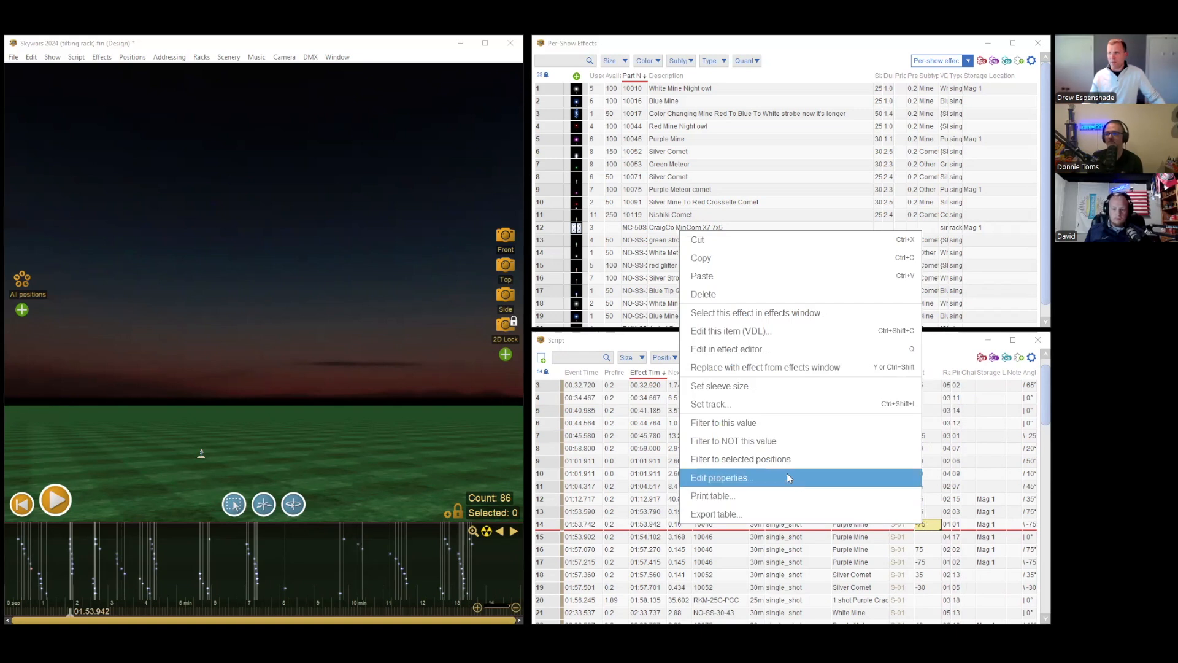
left_click(715, 425)
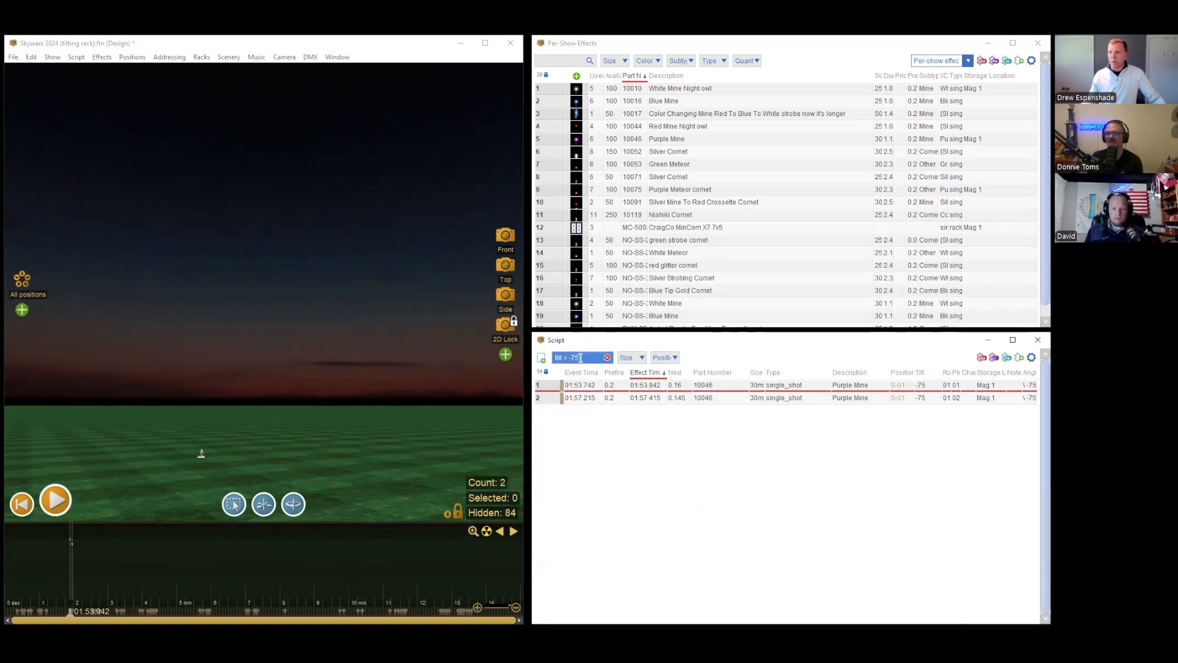
Edit the script's filter expression to tilt < 0.
left_click(581, 358)
key("Home")
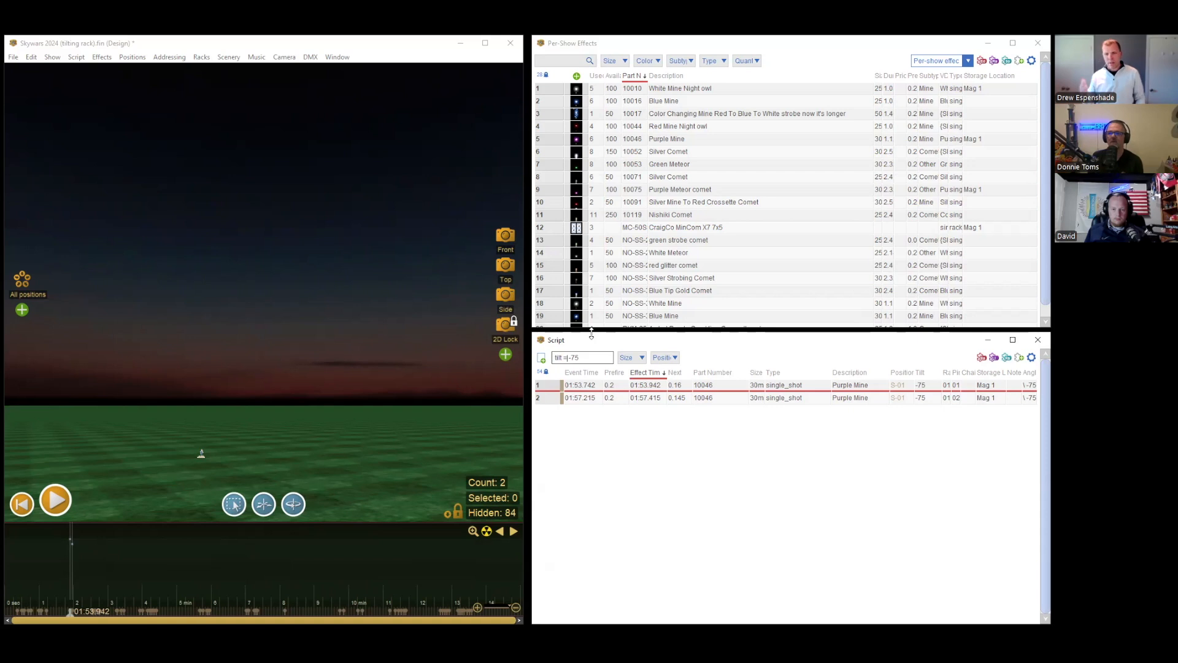
key("Right")
key("Right")
key("Right")
key("Right")
key("Right")
key("Right")
key("shift+Left")
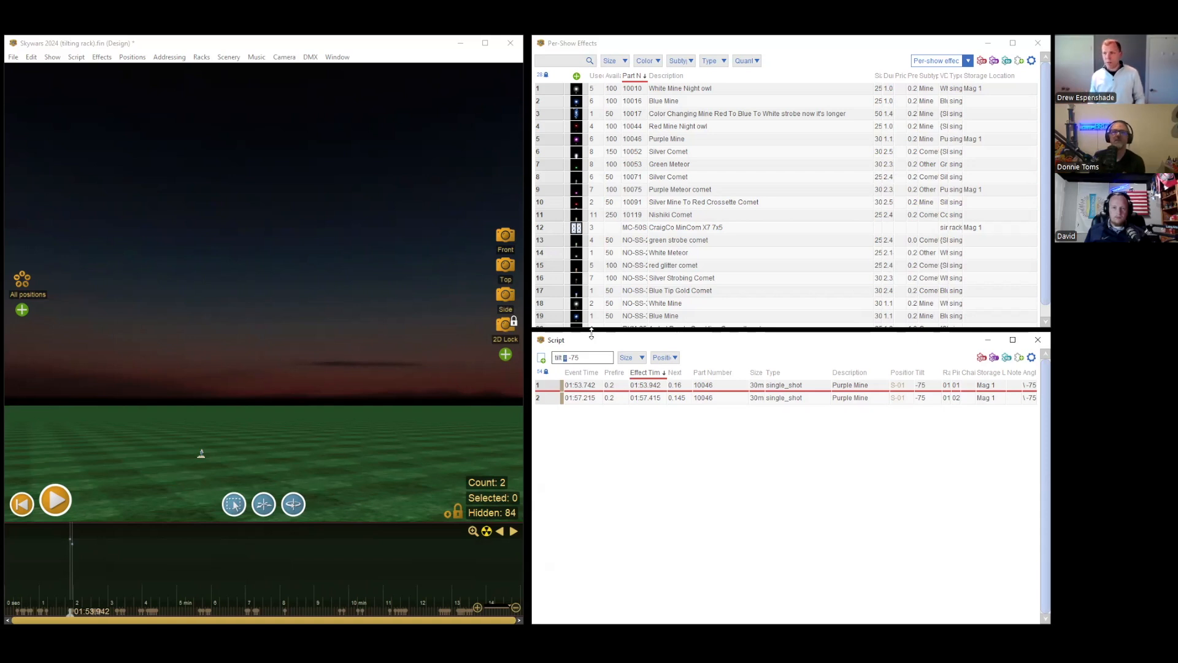
type("<")
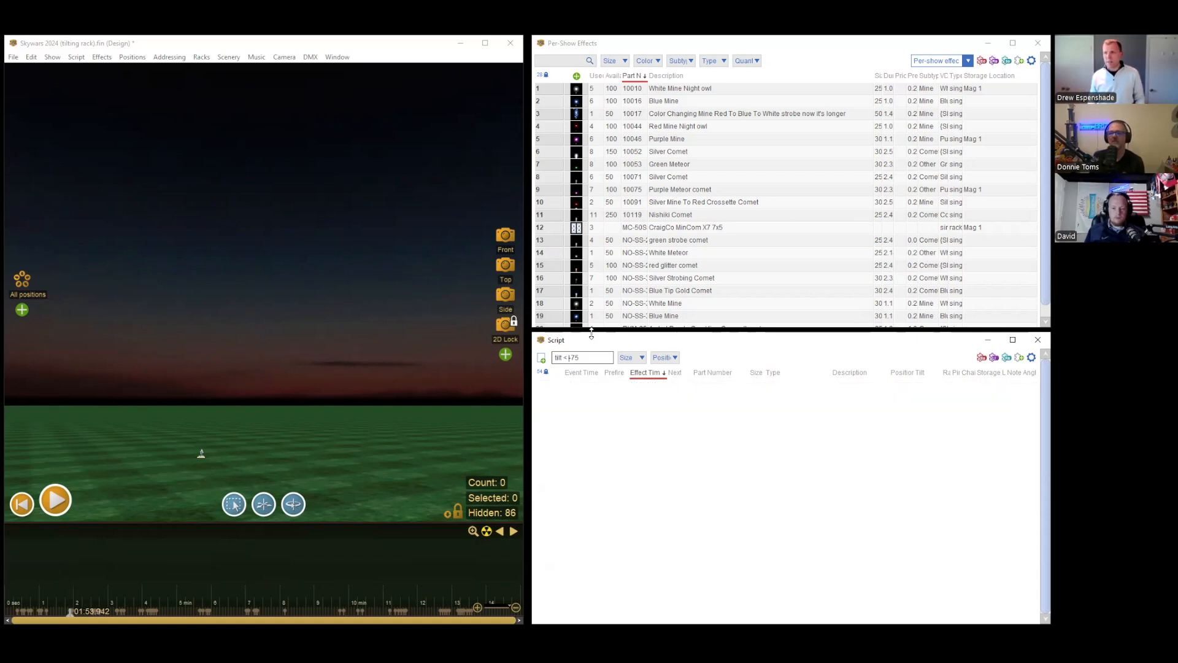
key("BackSpace")
key("Delete")
key("Delete")
type("0")
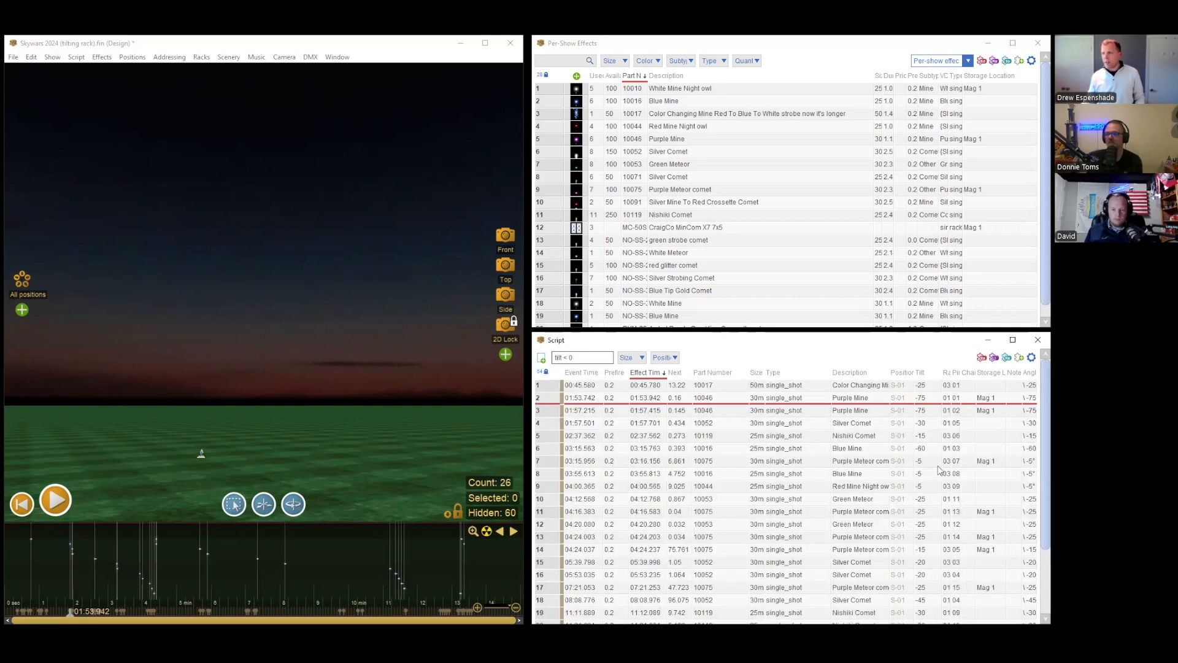
Sort the filtered script rows by tilt and review the tilt values through the end of the list.
left_click(924, 398)
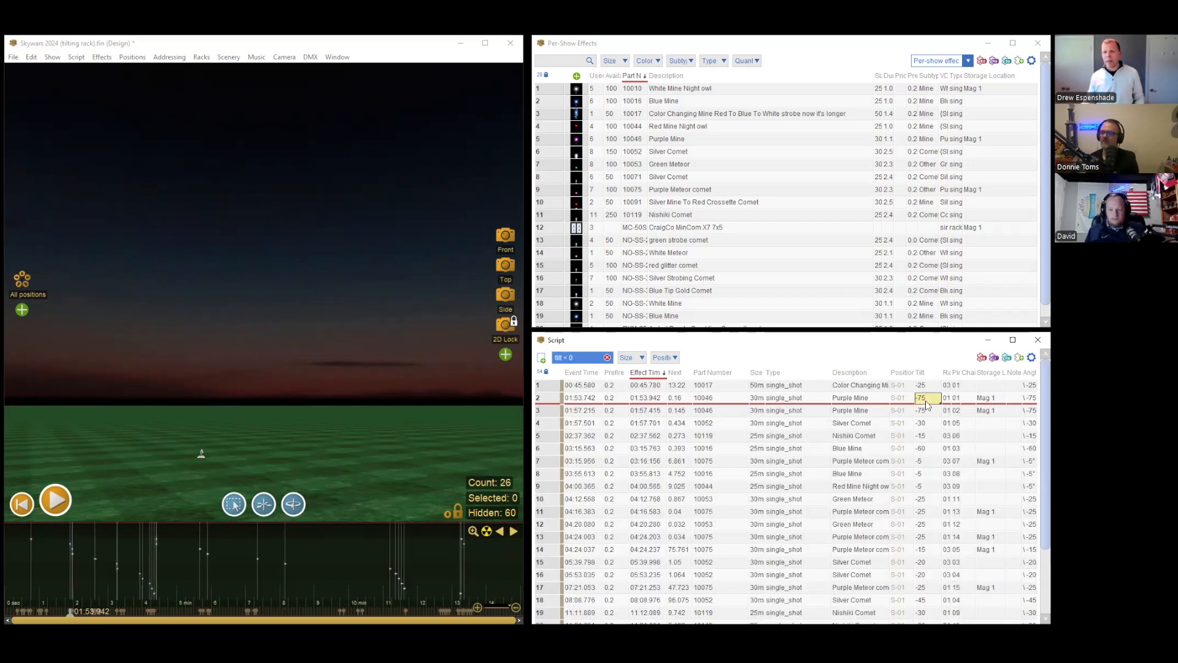
left_click(926, 372)
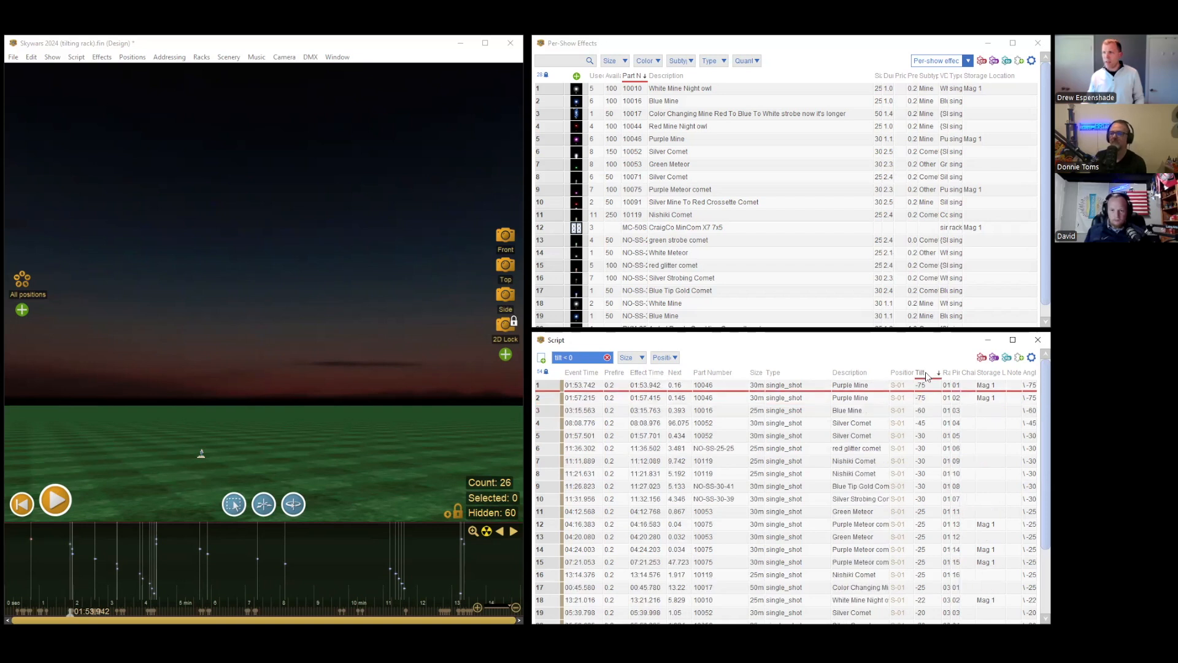
scroll(926, 482, "down", 1)
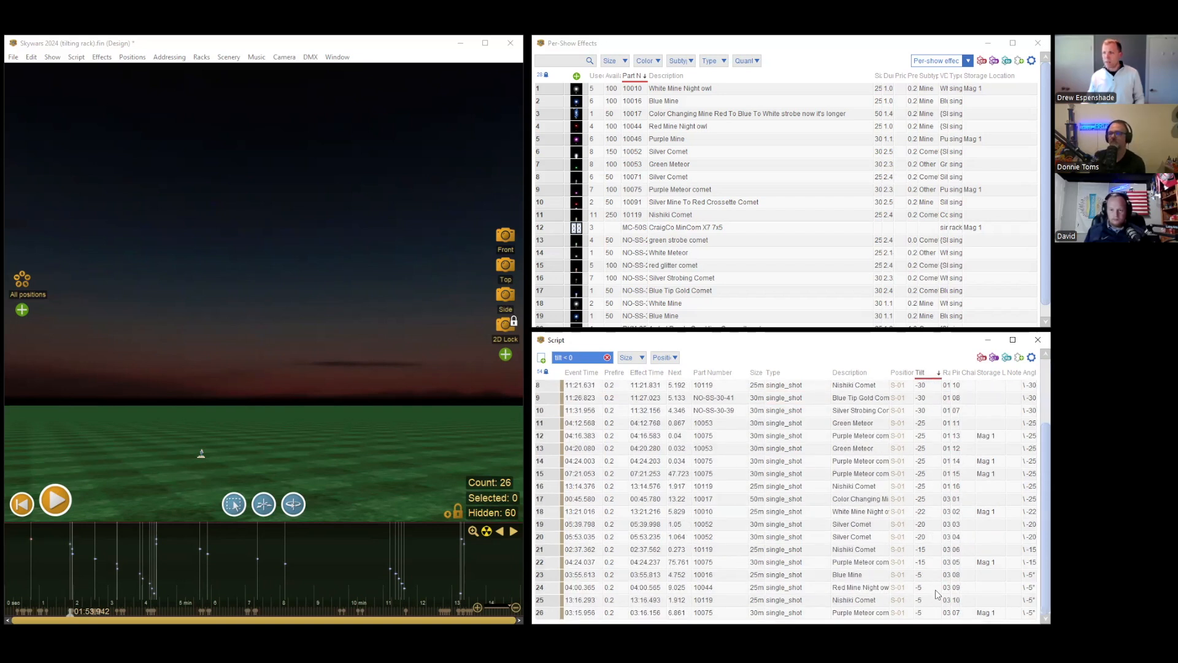
scroll(935, 587, "up", 1)
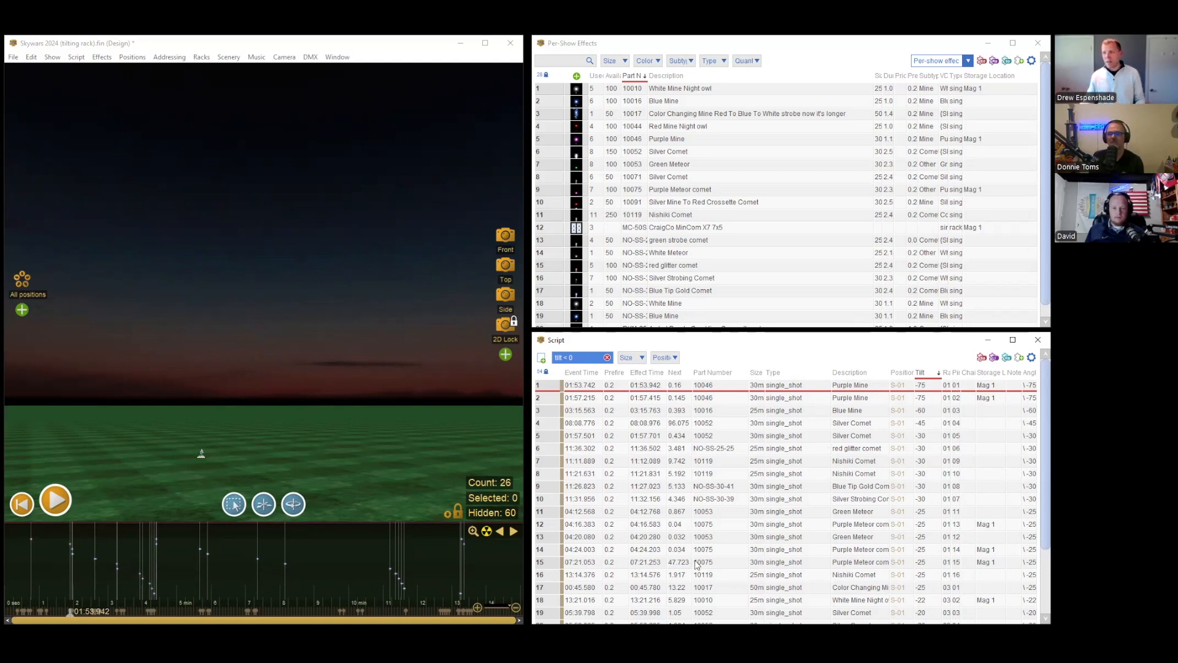
left_click(573, 358)
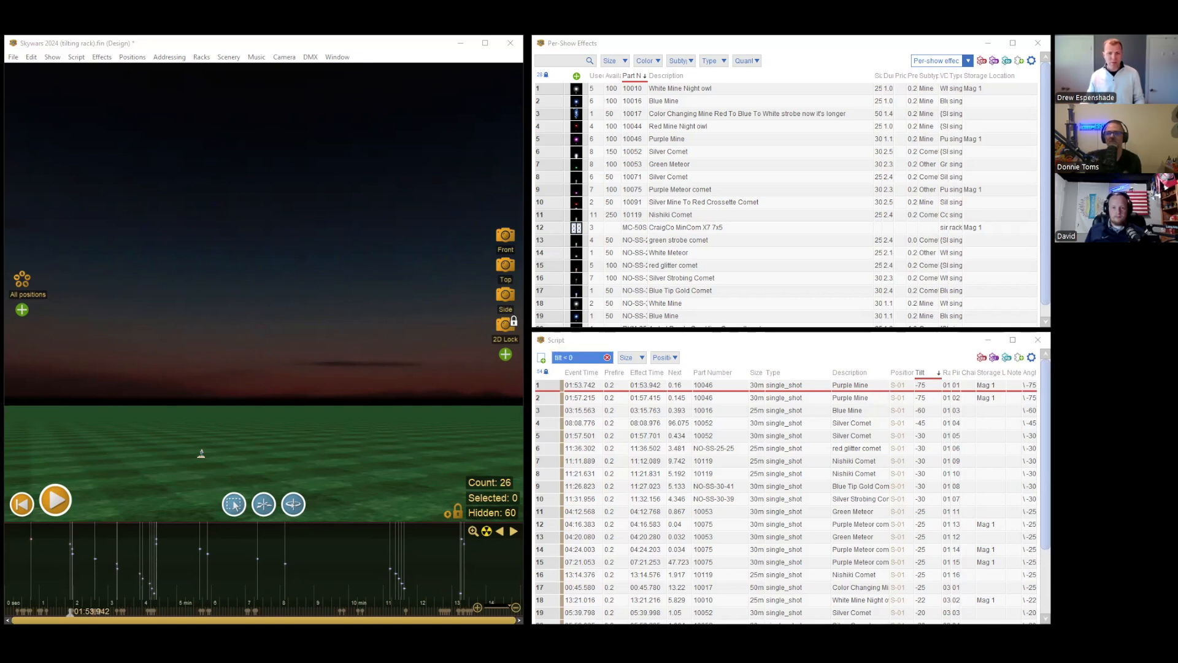
Switch to the browser, search the Finale 3D documentation for "search expressions", and open the Filter / search expressions page.
key("alt+Tab")
scroll(773, 182, "up", 1)
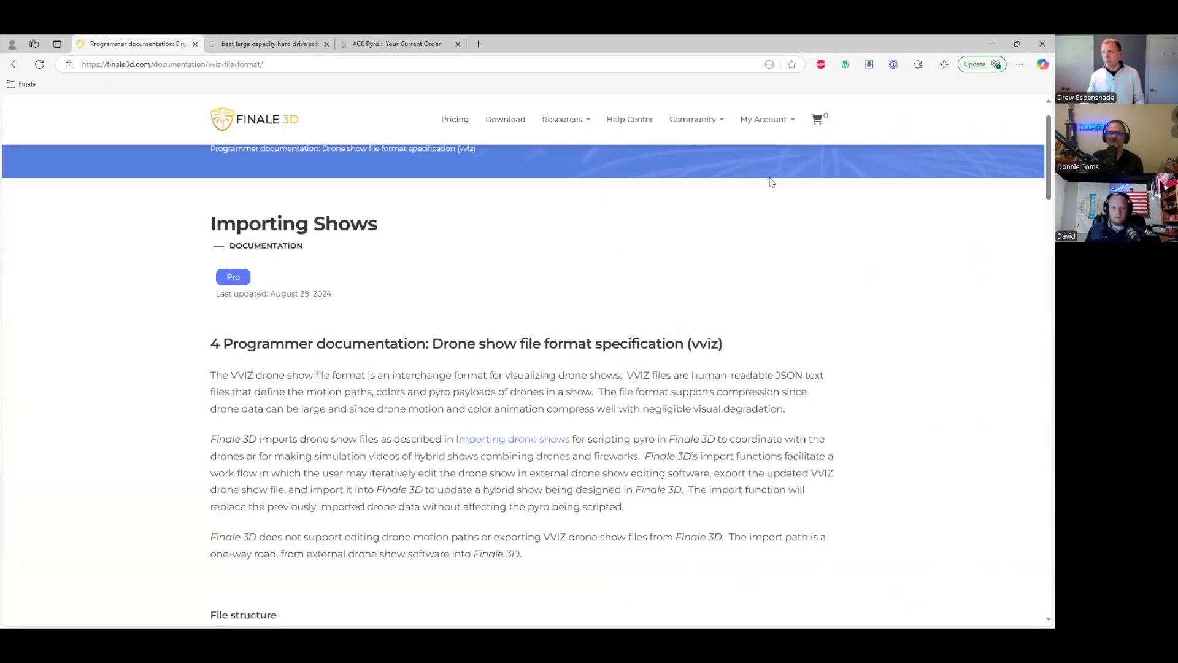
left_click(690, 181)
type("search syn")
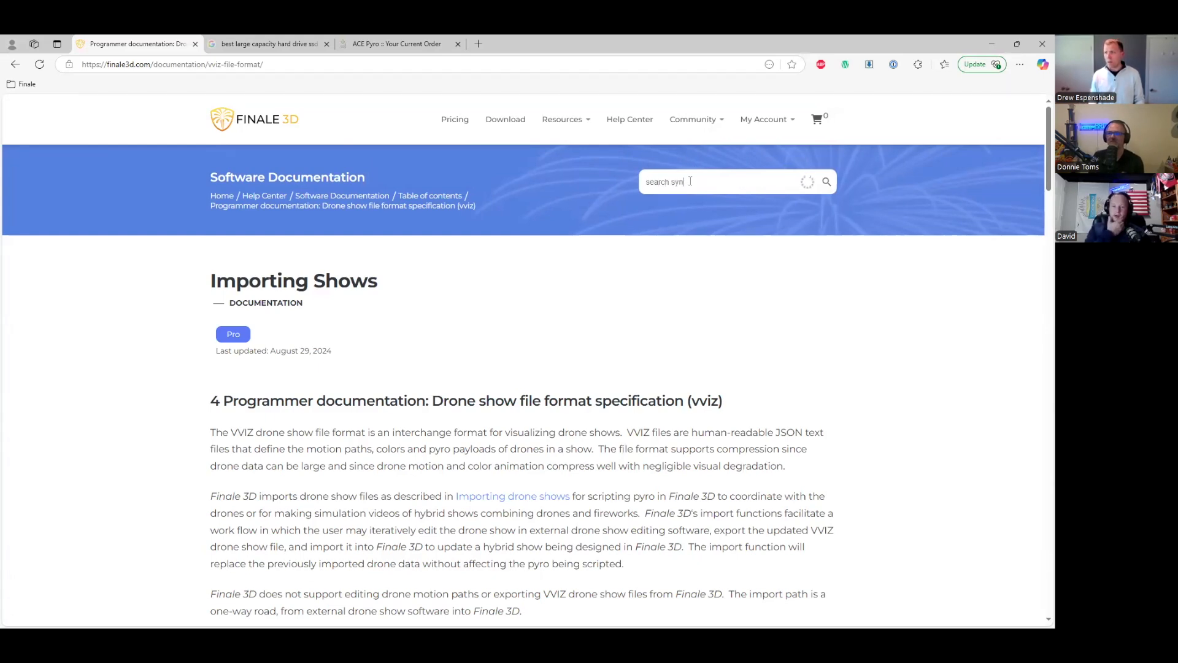
key("BackSpace")
key("BackSpace")
key("BackSpace")
type("expressions")
key("Return")
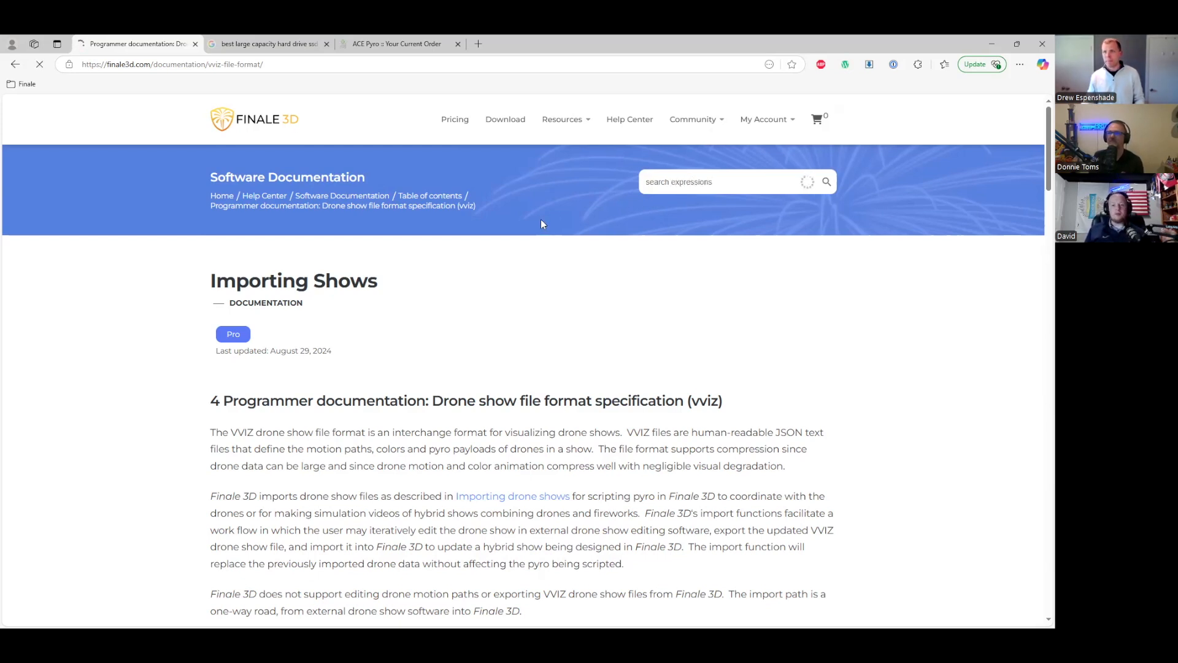
left_click(303, 334)
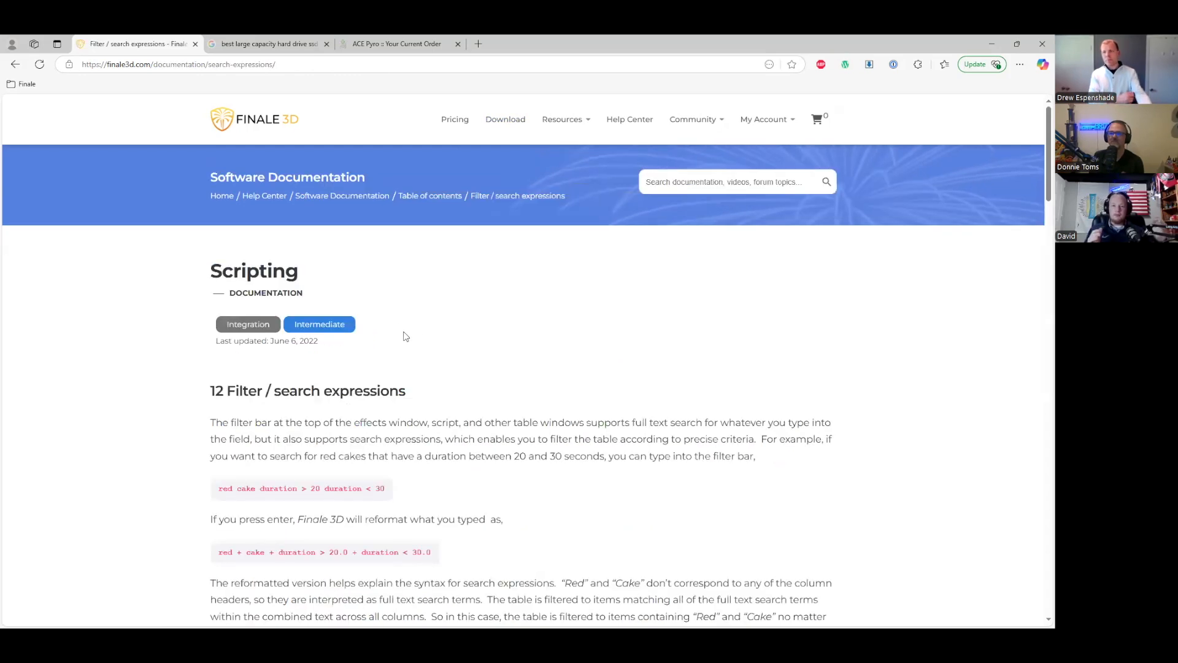
Examine the search expression syntax table, covering substring inclusion and exclusion, multiple terms, and the numerical comparison operators.
scroll(405, 336, "down", 7)
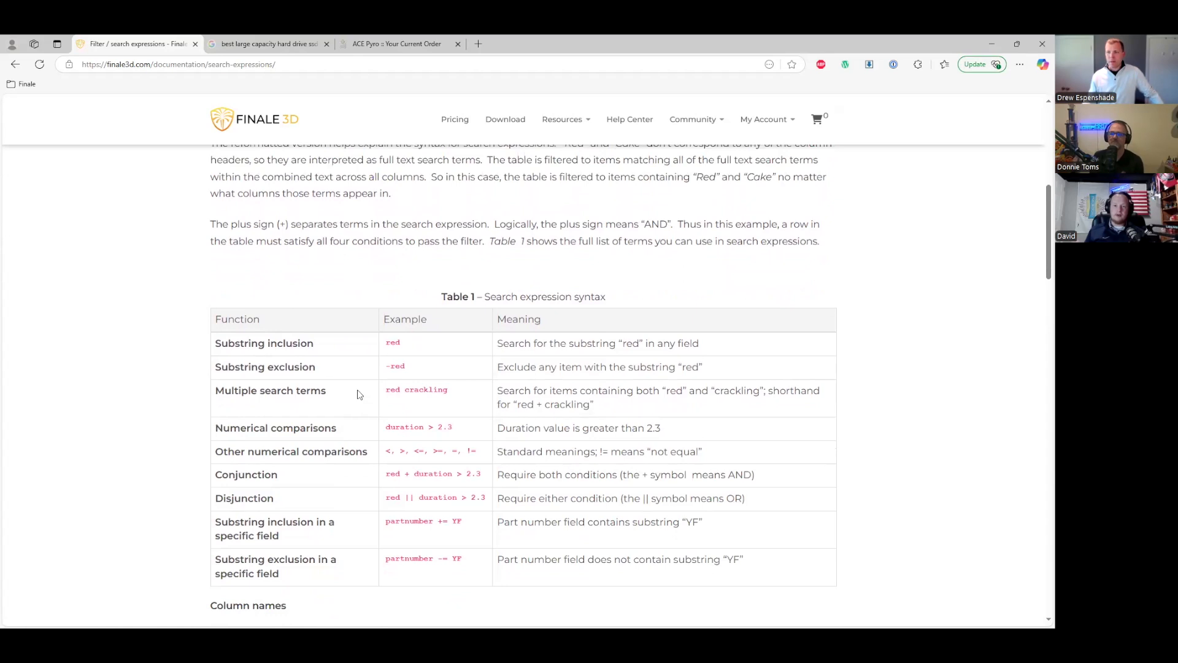
scroll(359, 394, "down", 1)
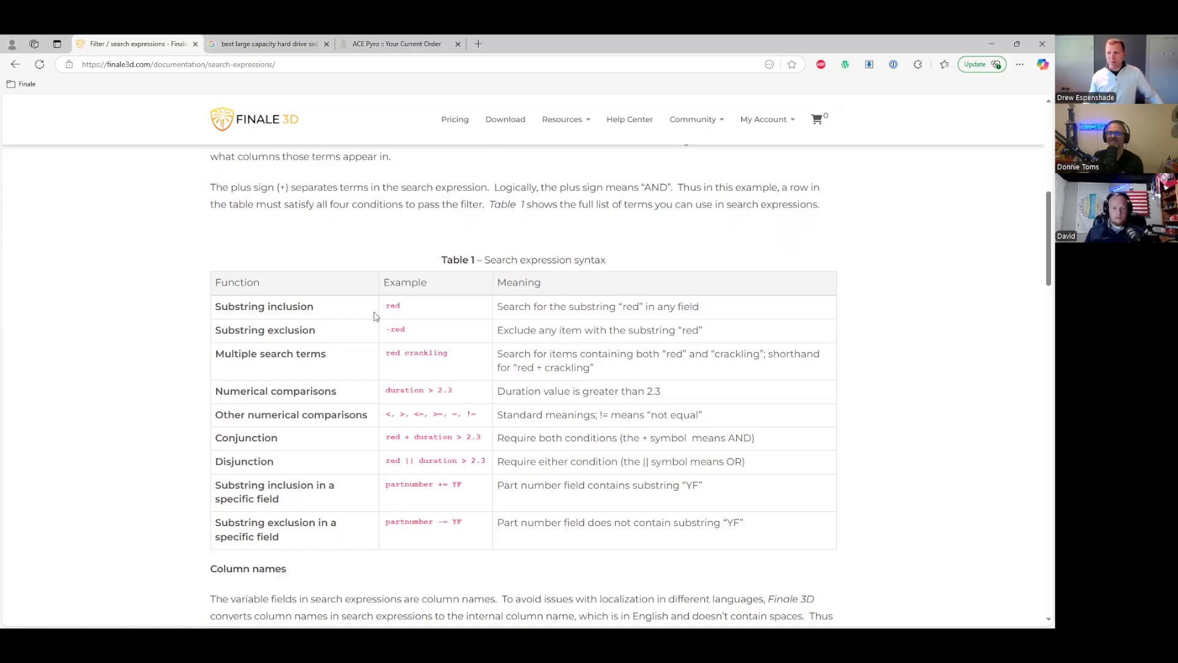
left_click_drag(385, 305, 404, 312)
left_click_drag(385, 329, 466, 375)
left_click(467, 373)
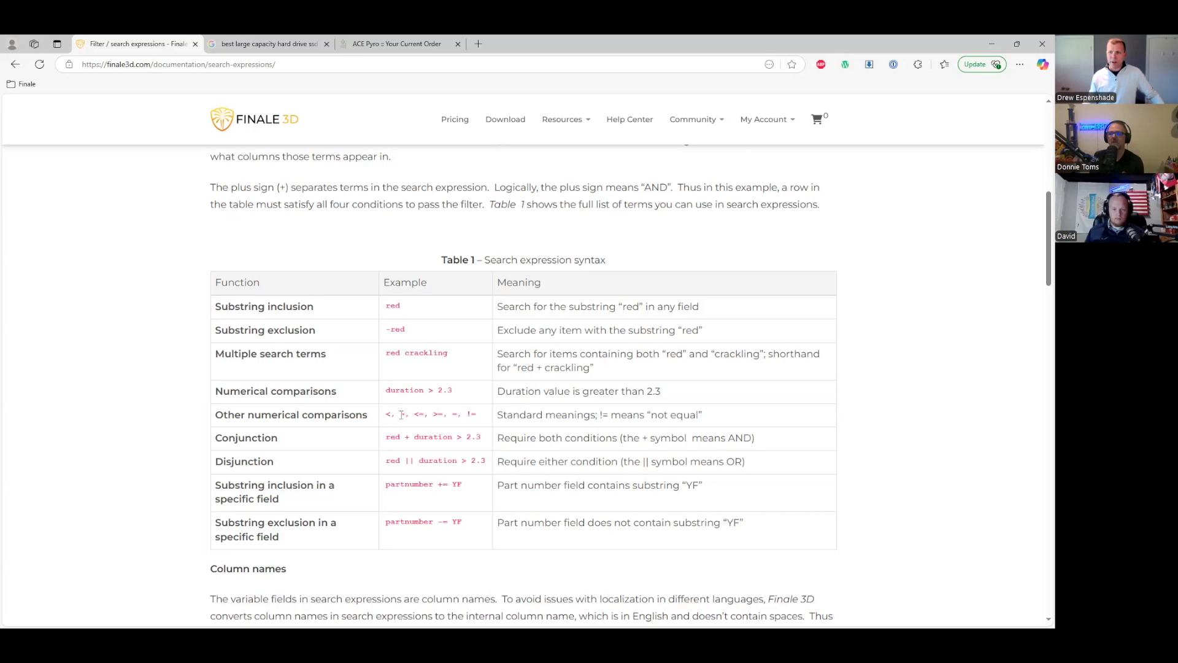
left_click_drag(415, 414, 424, 414)
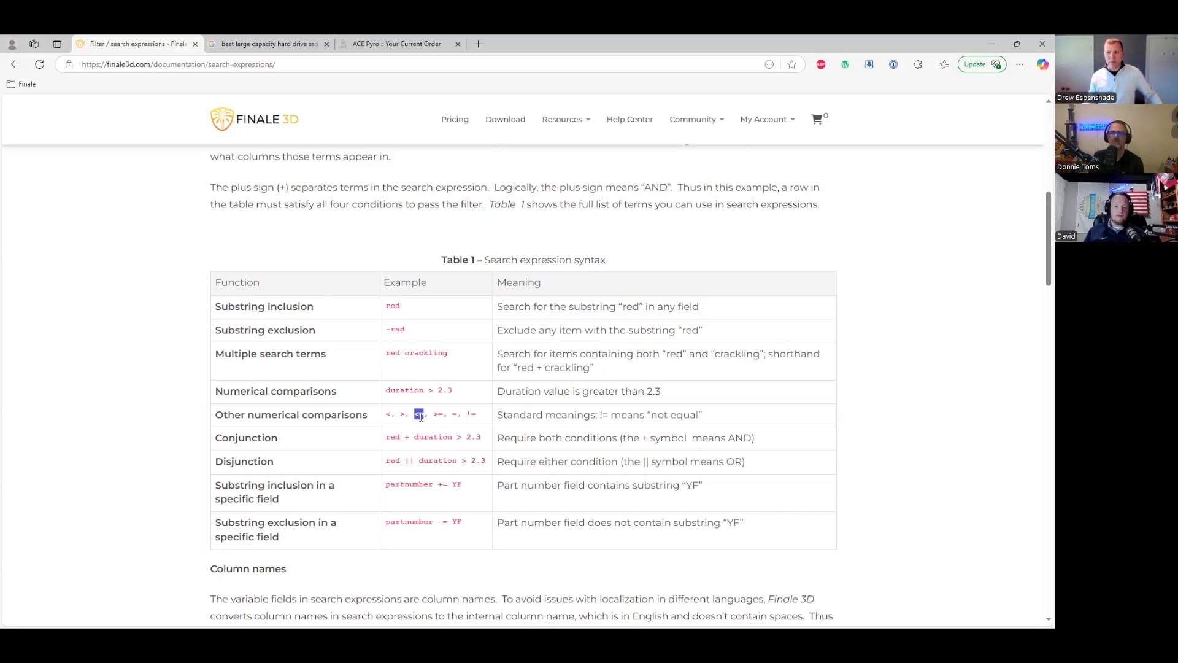
double_click(470, 415)
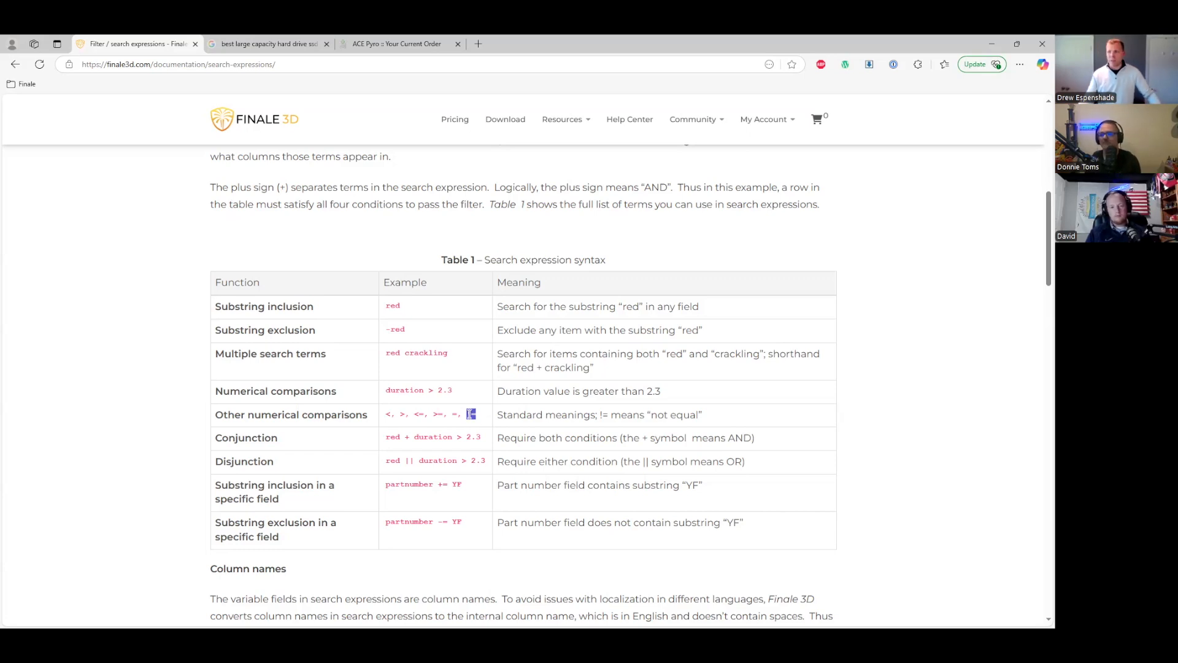
left_click(428, 460)
scroll(422, 451, "down", 1)
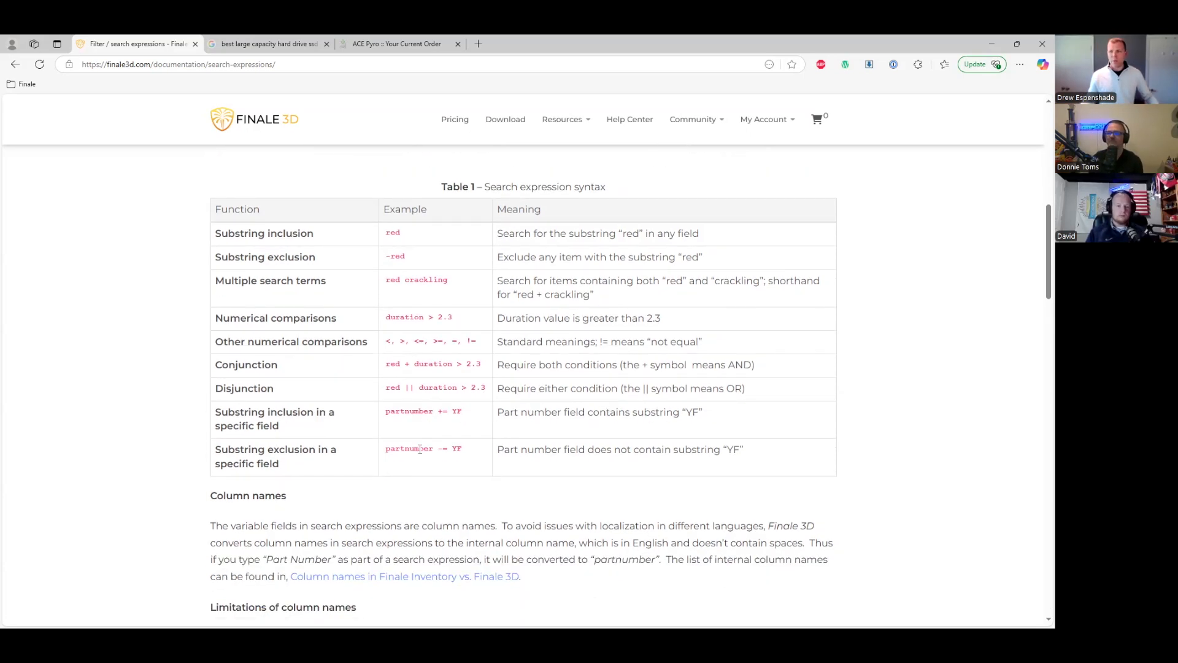
Examine the disjunction syntax with the || operator and the documentation's notes on column names.
left_click_drag(218, 387, 278, 393)
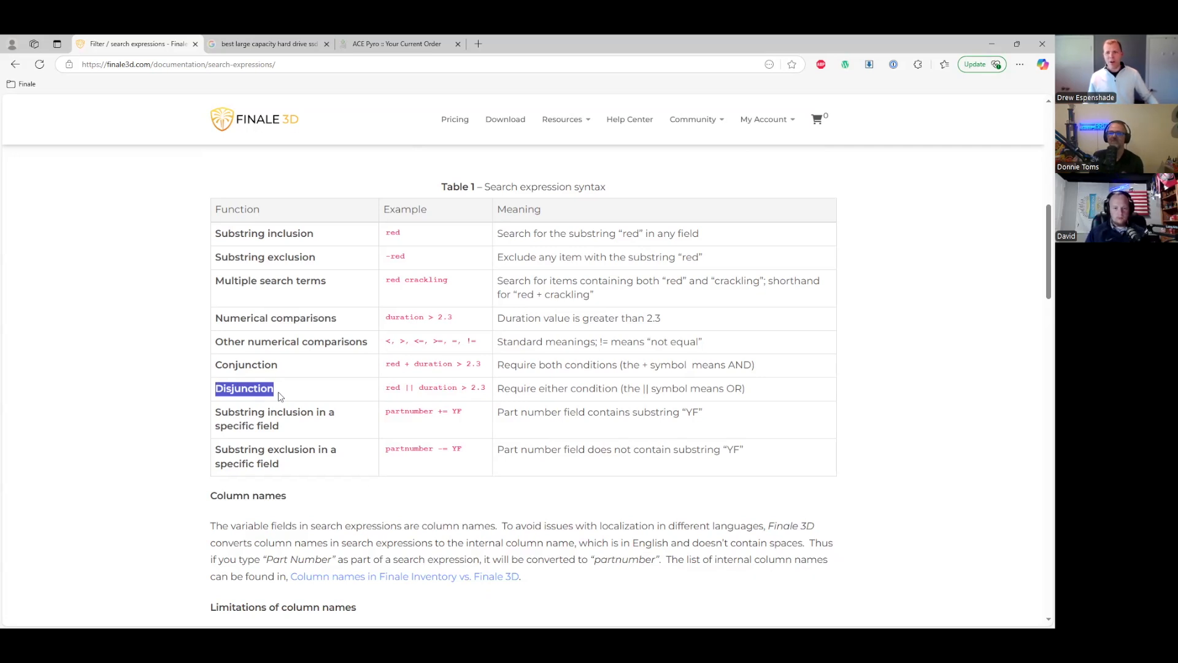
left_click_drag(405, 388, 414, 388)
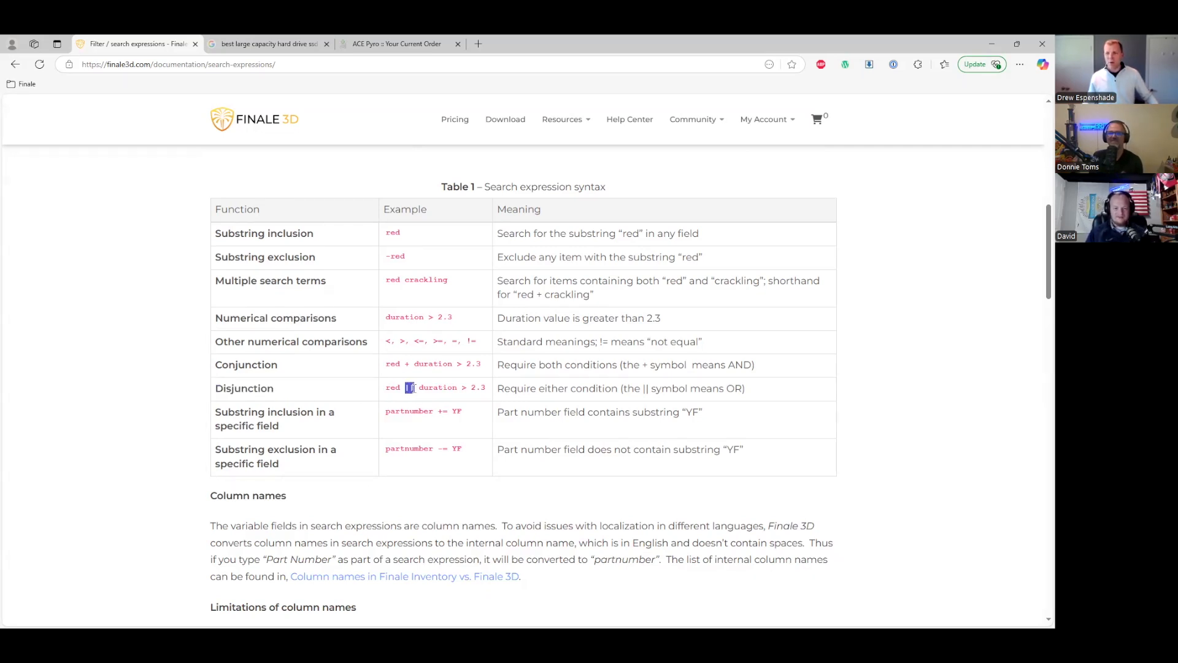
left_click(405, 390)
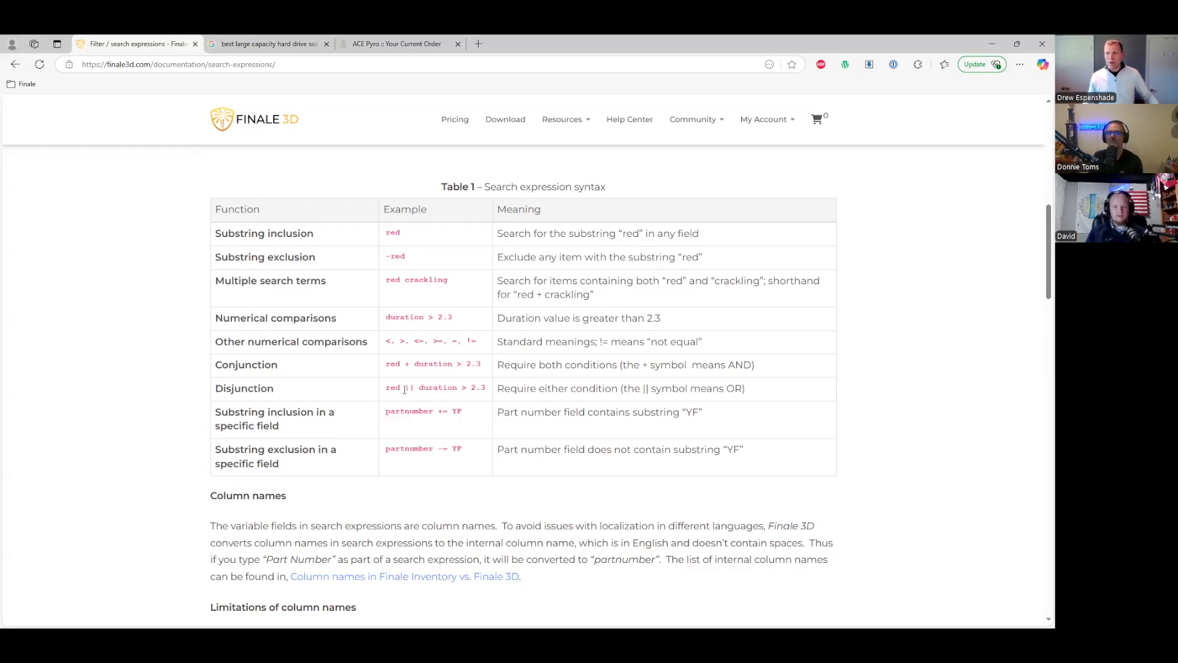
left_click_drag(405, 389, 415, 389)
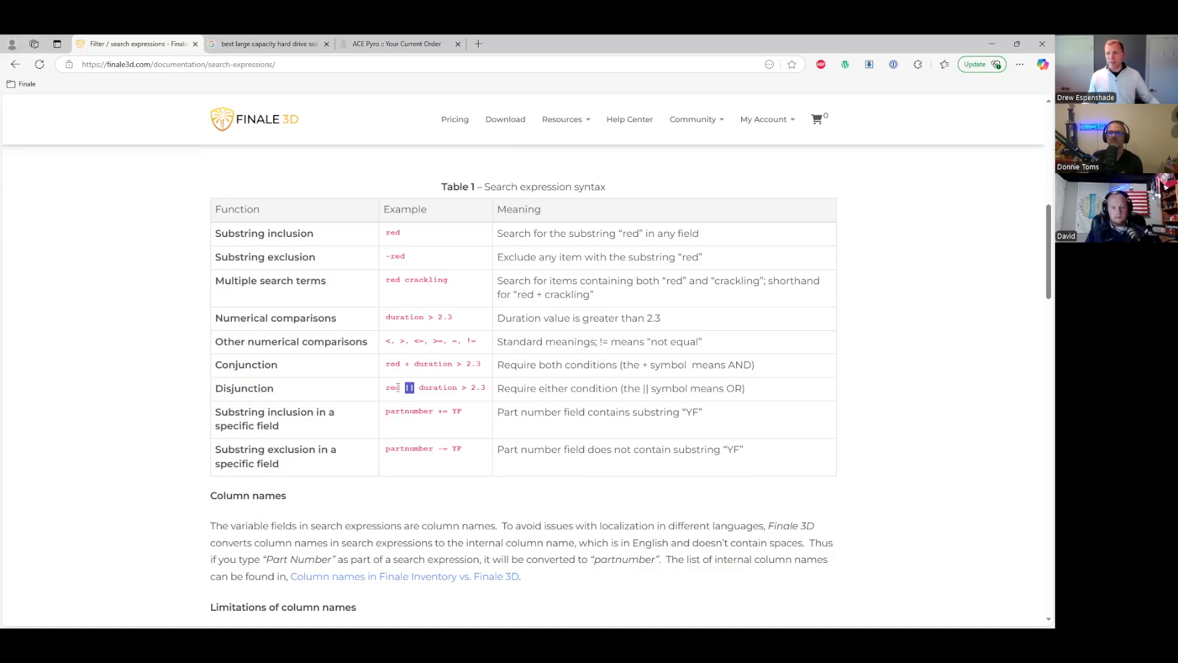
left_click(397, 388)
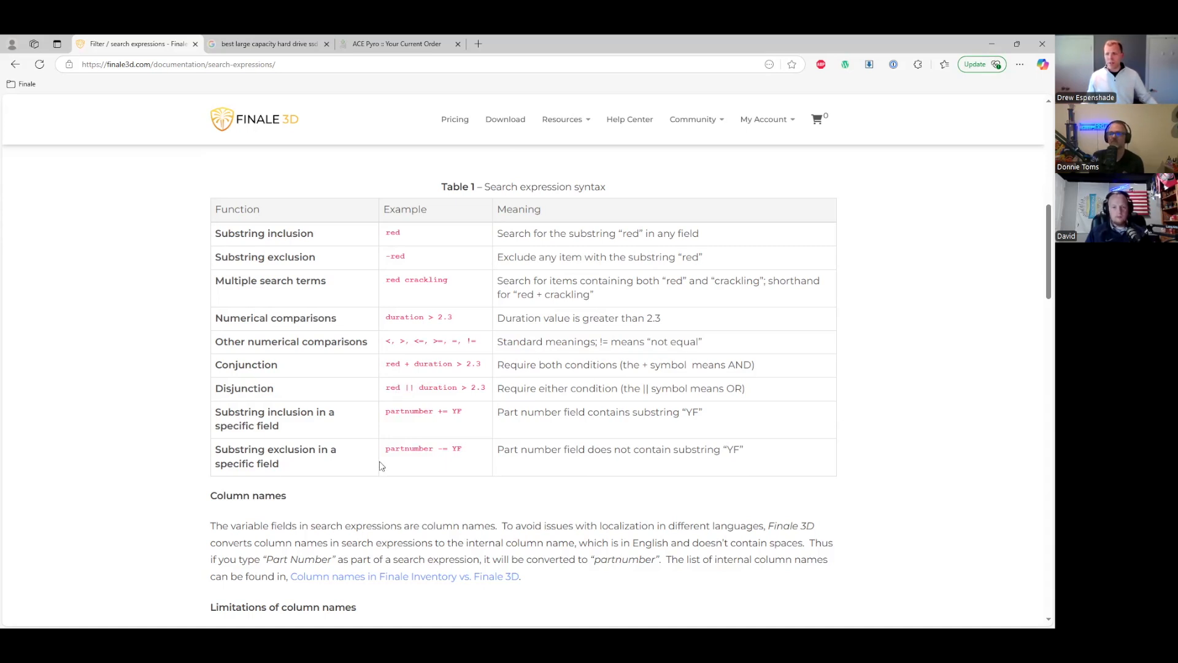
scroll(415, 438, "down", 2)
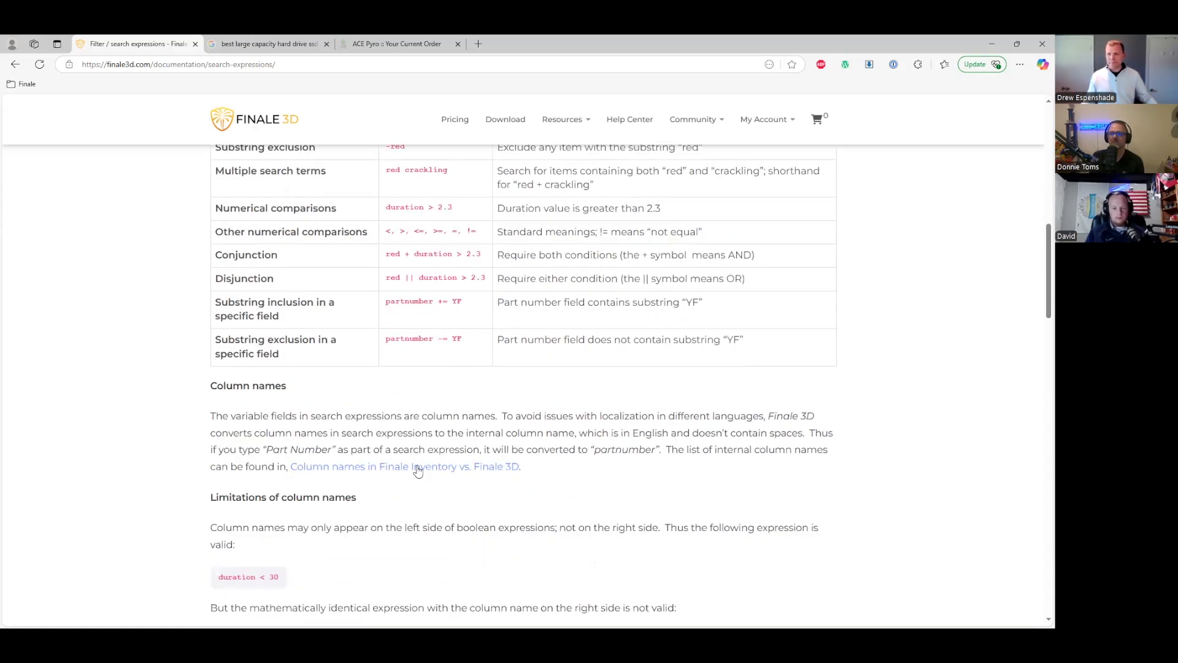
scroll(418, 464, "up", 4)
scroll(414, 459, "up", 3)
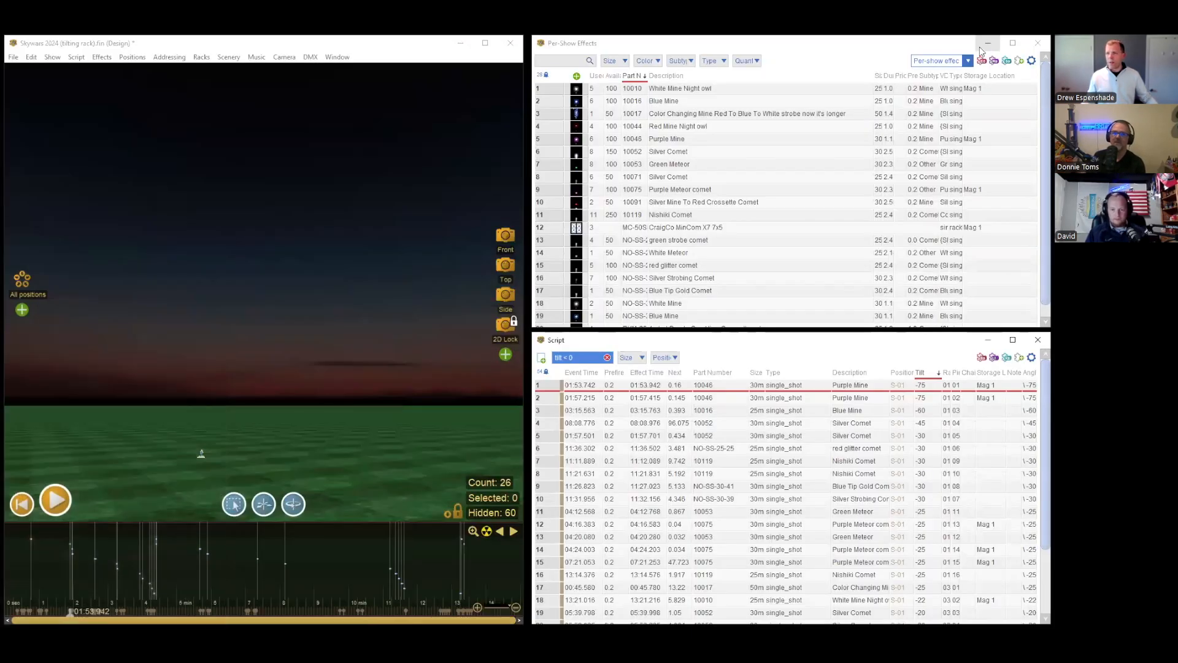
Return to Finale 3D and clear the script's tilt < 0 filter.
left_click(992, 44)
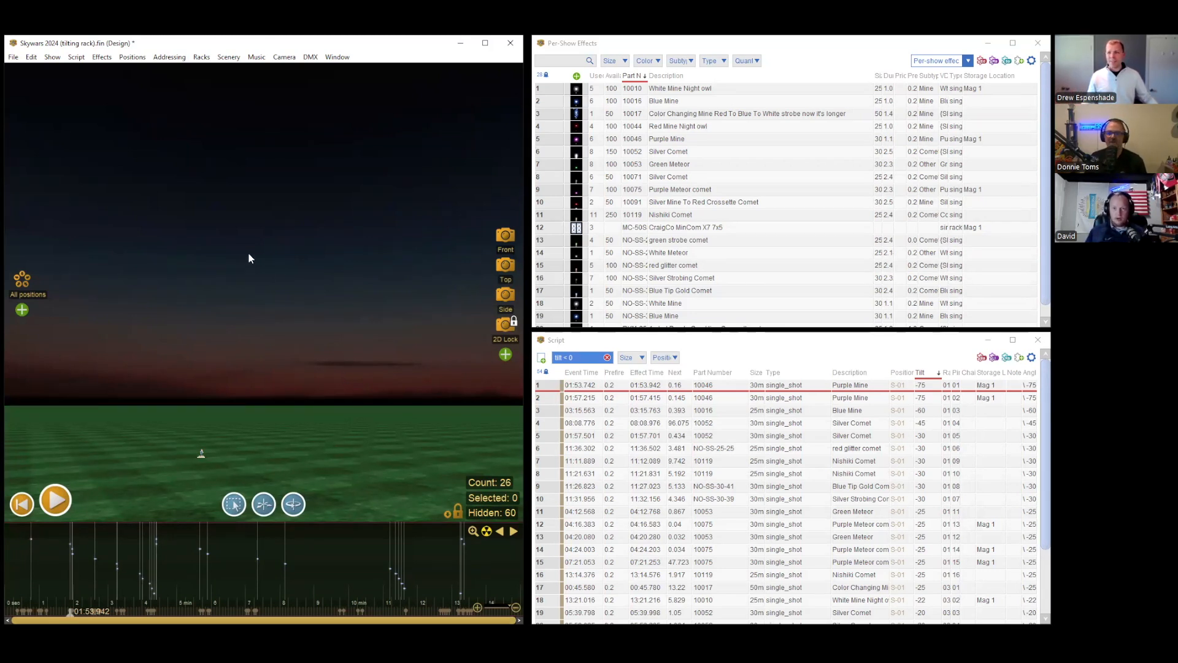
left_click(607, 357)
Switch to the racks + effects + script window preset and open the S-01 position in the racks view.
left_click(347, 57)
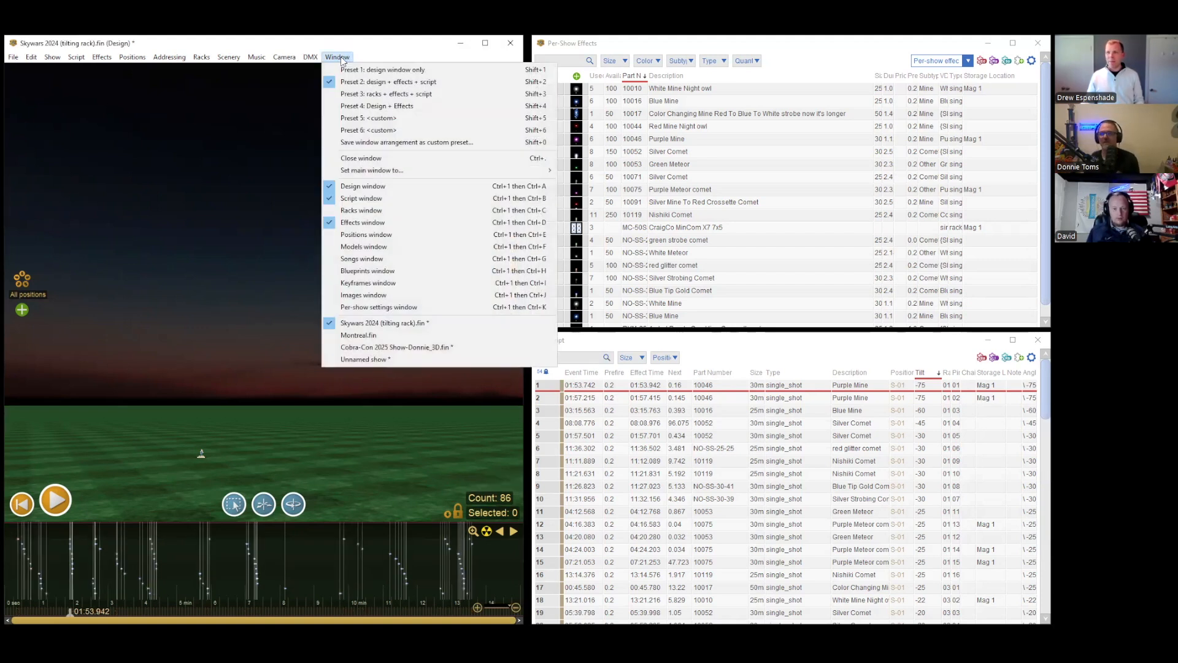
left_click(350, 94)
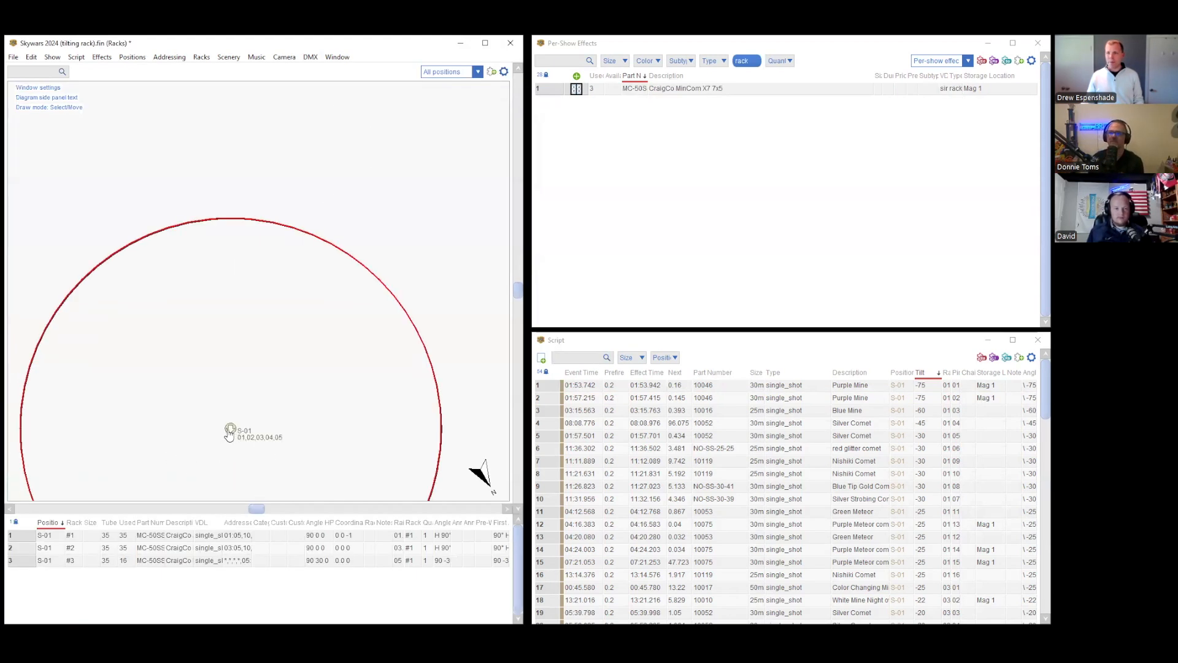
double_click(229, 430)
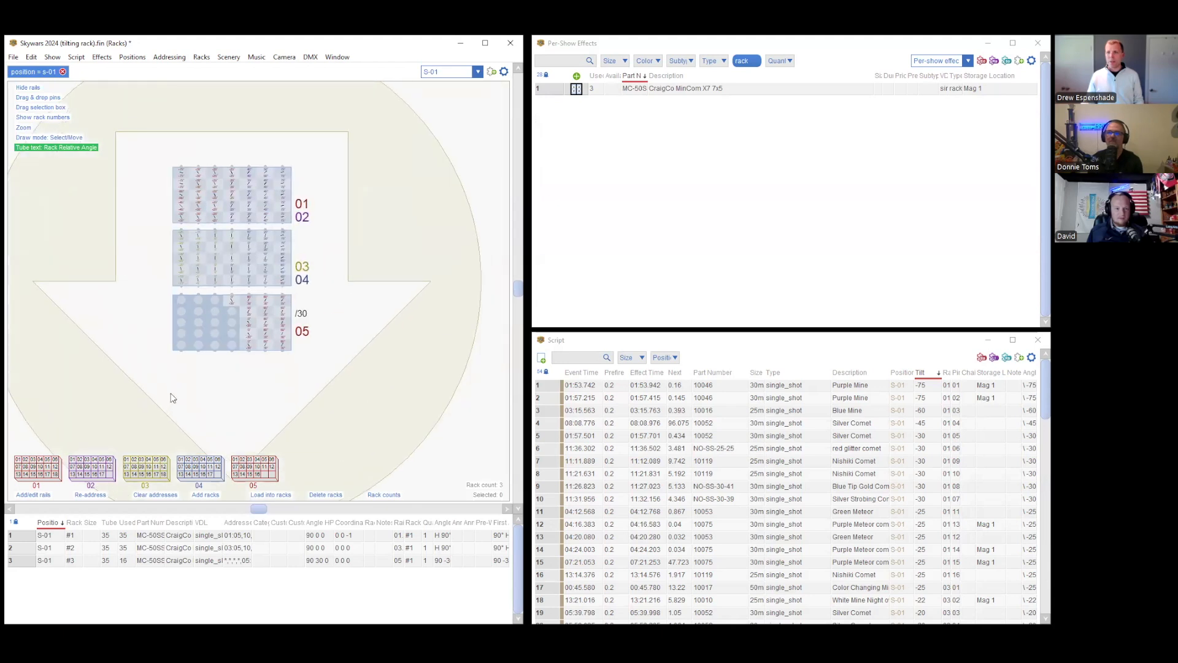
Examine the rack-relative tube angles and tilt marking on rack #3, the partly filled rack at position S-01.
scroll(173, 401, "up", 2)
left_click(208, 323)
left_click_drag(257, 379, 248, 429)
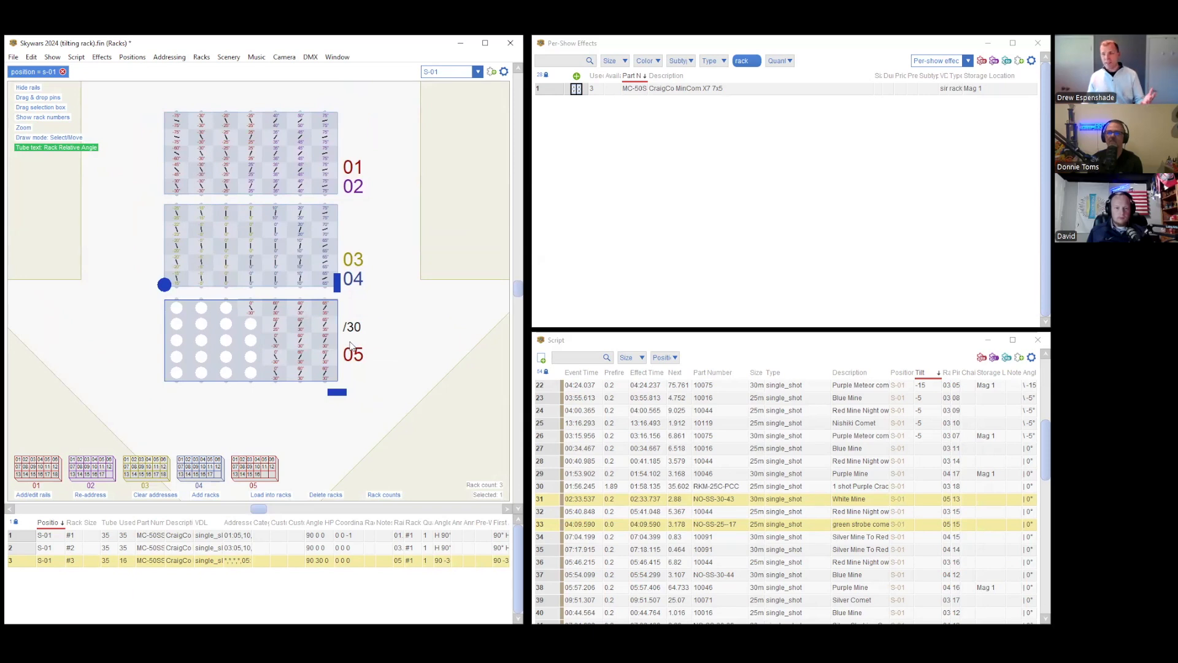
scroll(347, 347, "up", 1)
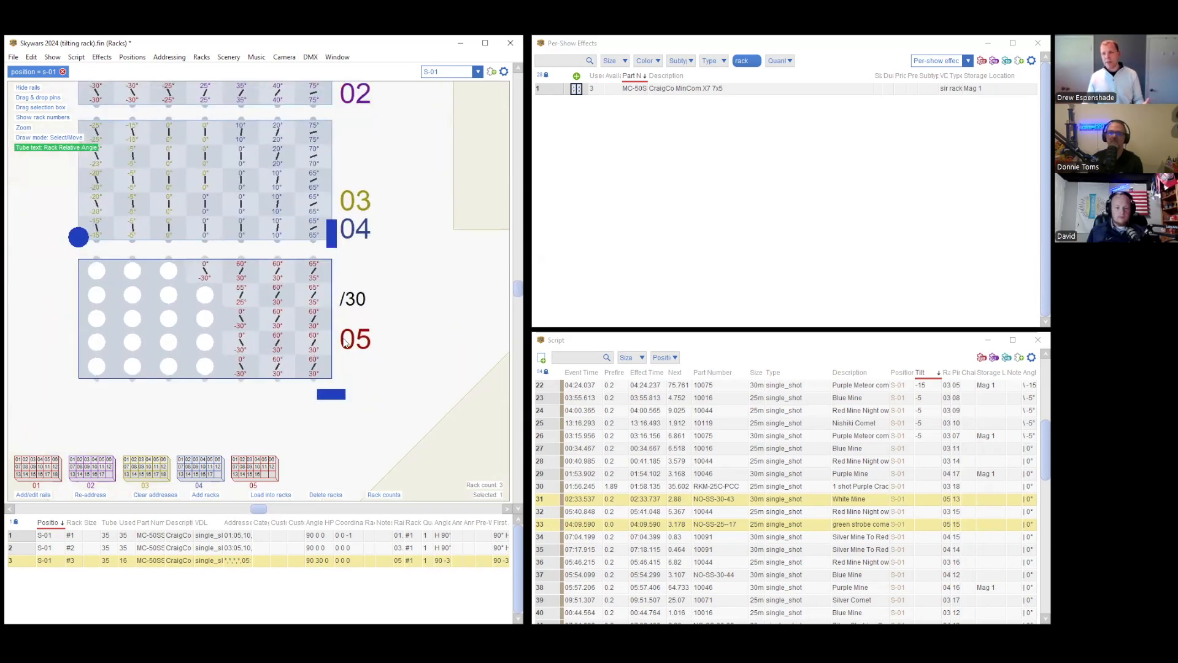
scroll(353, 305, "up", 3)
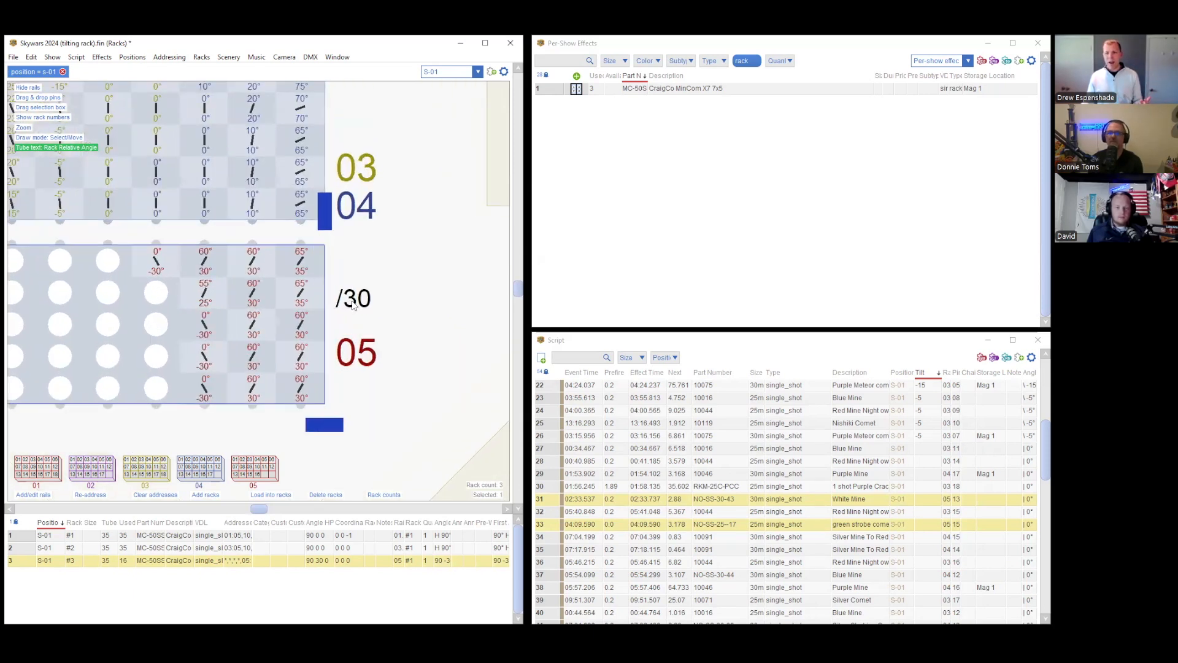
scroll(353, 305, "down", 2)
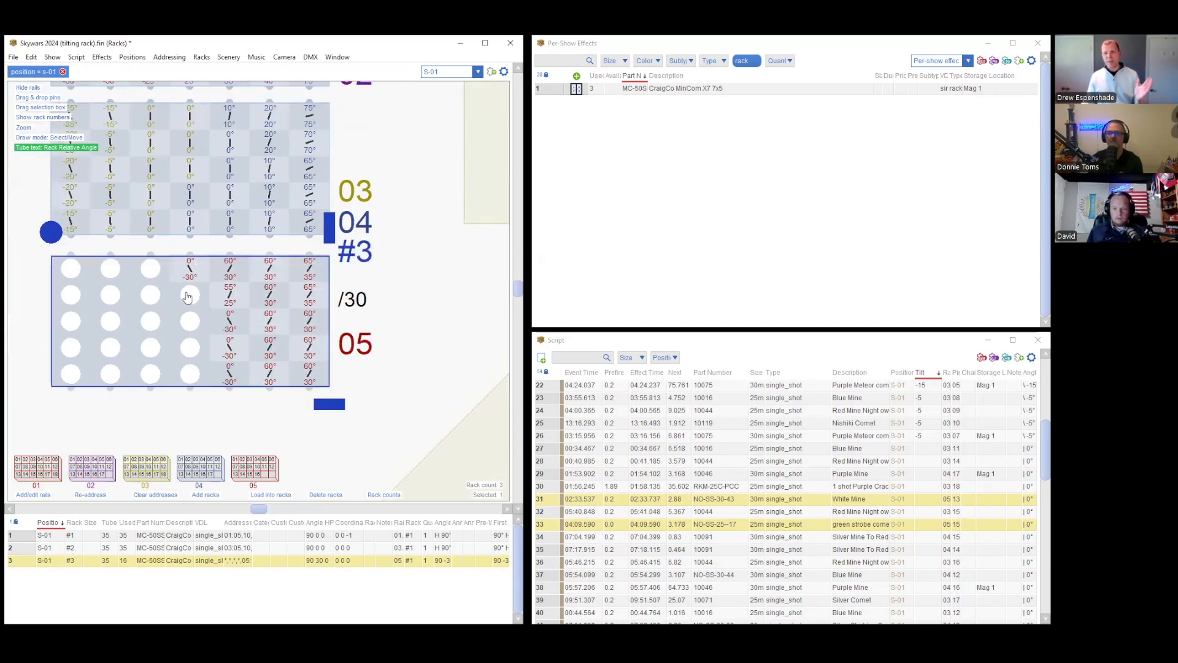
scroll(267, 265, "up", 1)
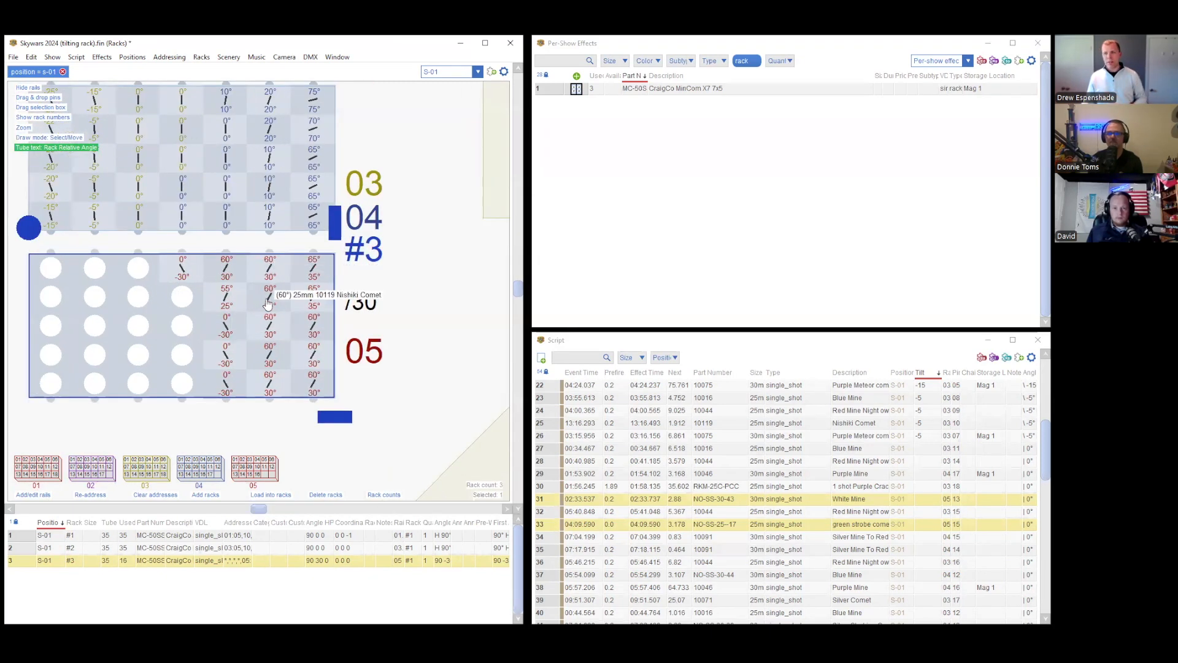
scroll(268, 264, "up", 2)
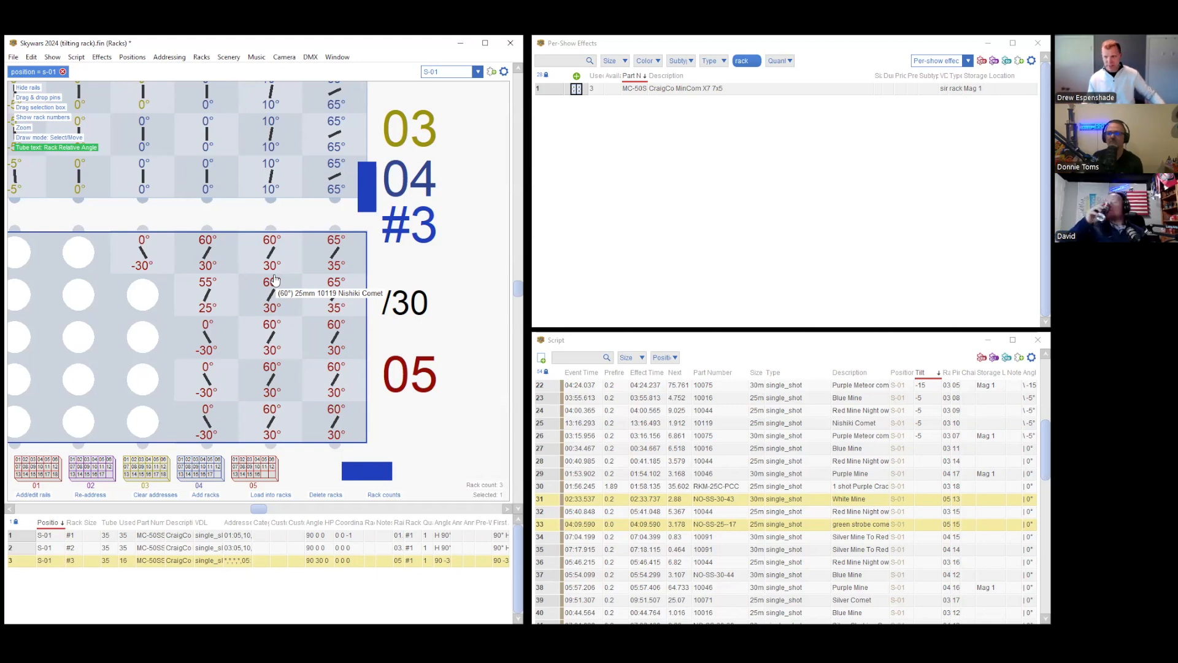
scroll(406, 270, "down", 1)
scroll(408, 271, "down", 3)
left_click_drag(442, 288, 433, 288)
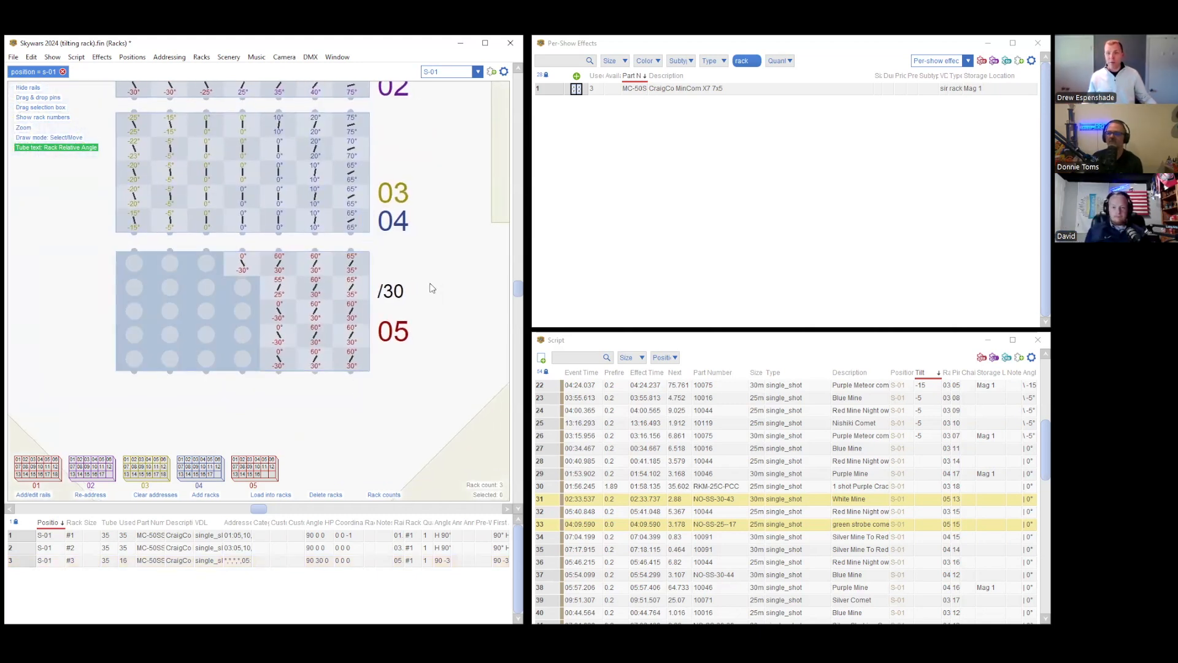
left_click_drag(415, 301, 412, 314)
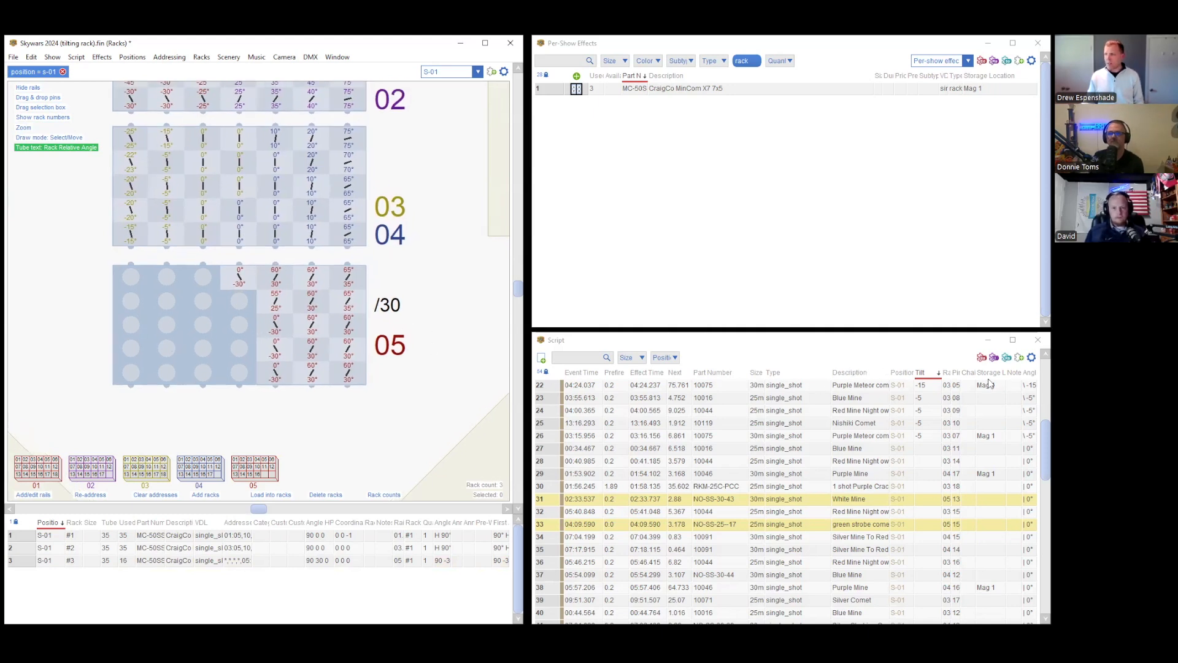
Open the 01_basic_avery_5260_25mm_x_67mm labels template for editing from the script table.
left_click(1030, 359)
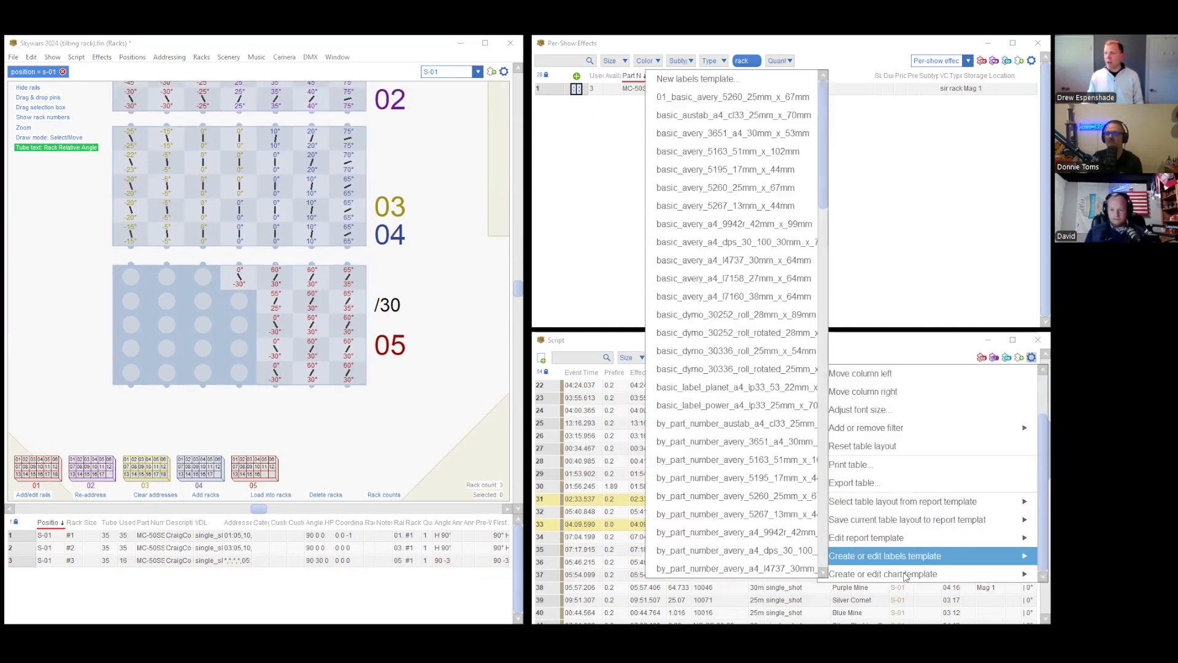
mouse_move(900, 578)
left_click(730, 98)
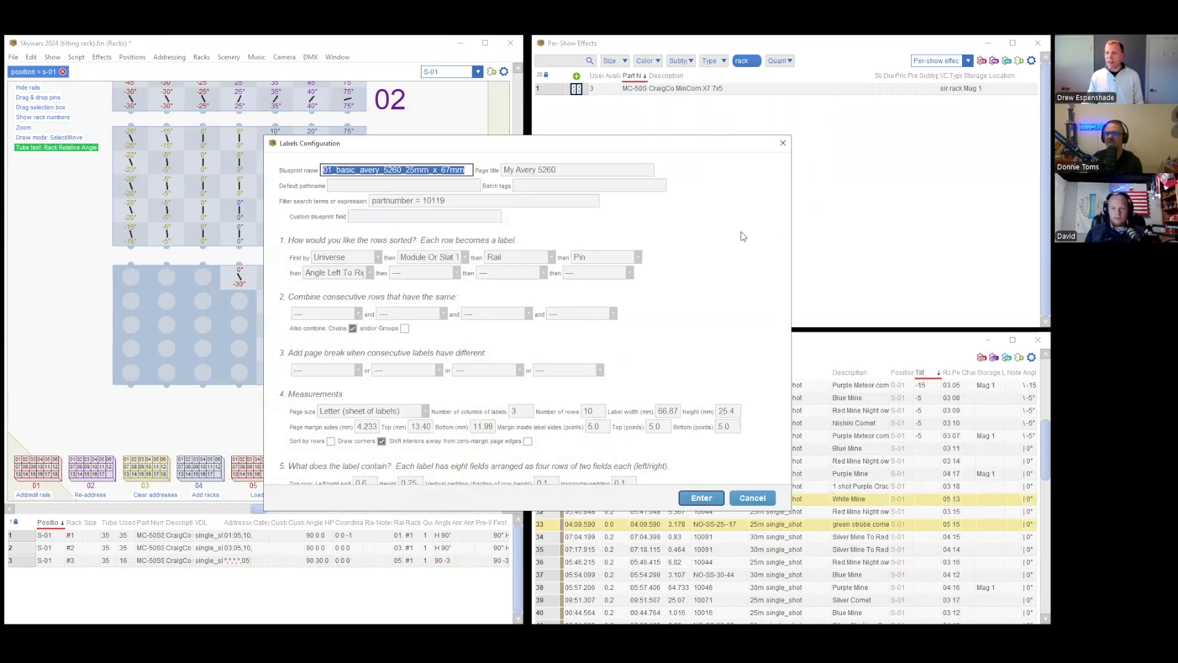
Set the extra row's left-side contents to Custom Blueprint Field in the label layout.
left_click_drag(787, 216, 782, 405)
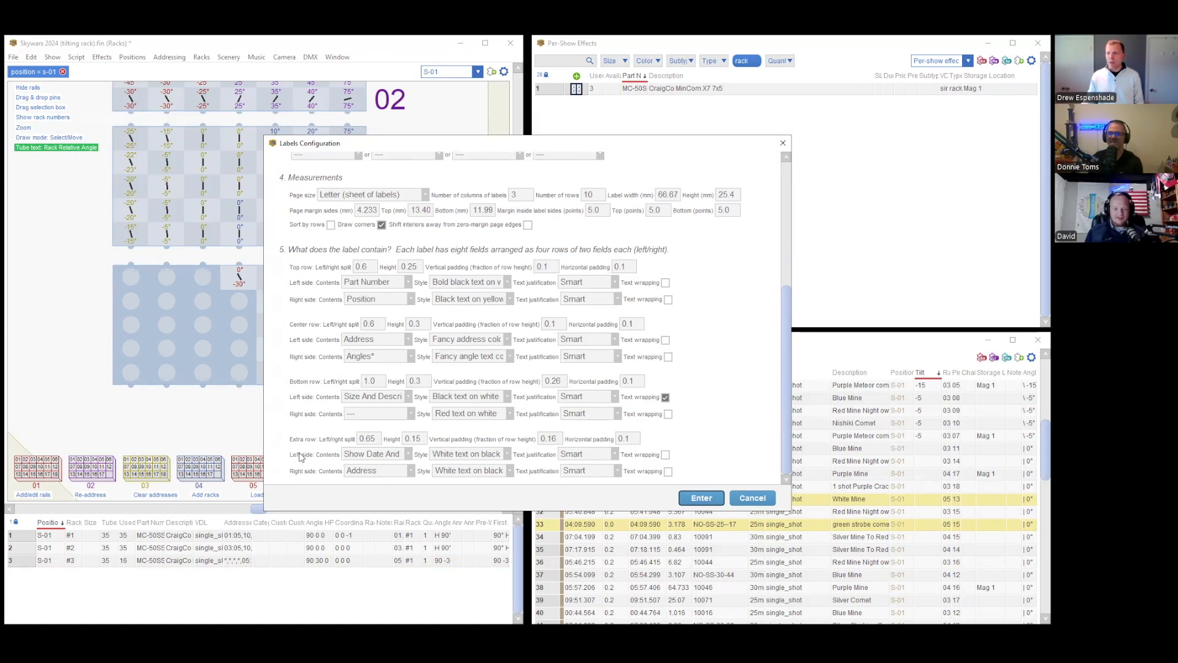
left_click(377, 455)
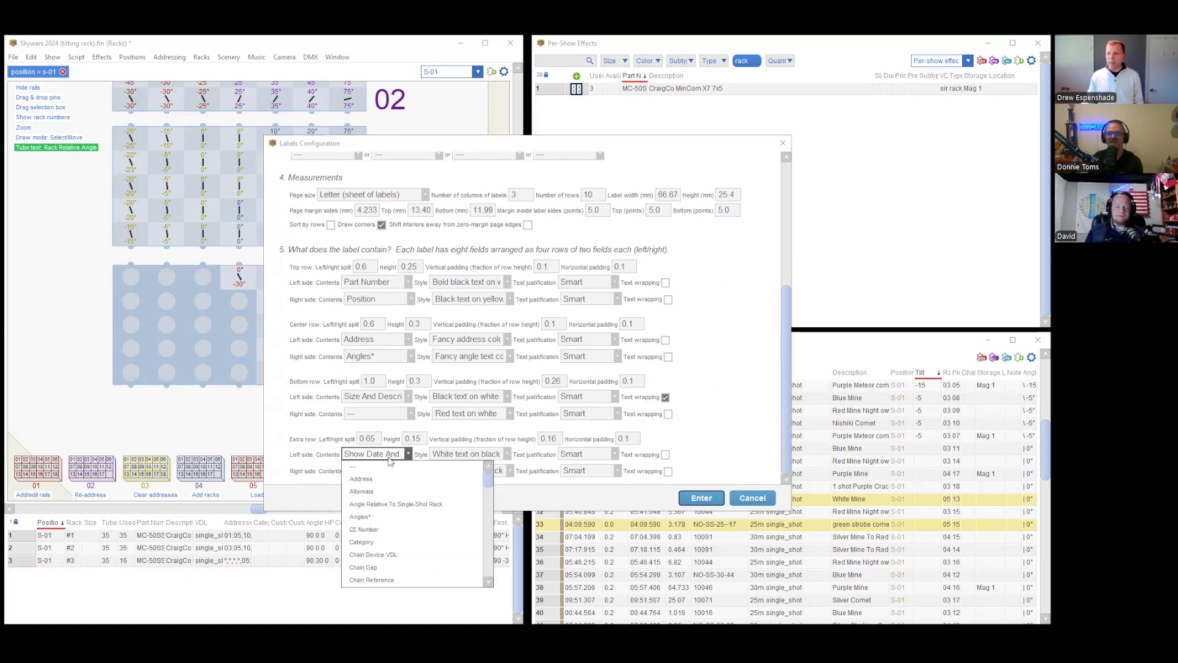
left_click_drag(489, 480, 489, 555)
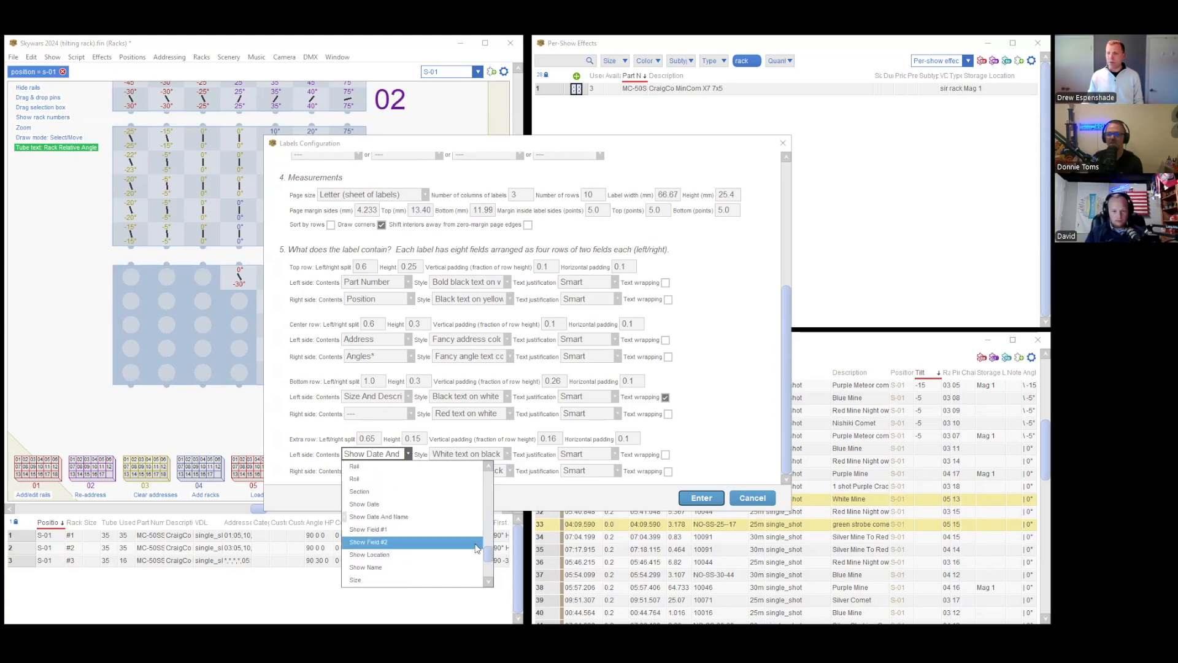
scroll(425, 514, "up", 3)
left_click_drag(488, 547, 488, 476)
scroll(423, 497, "down", 3)
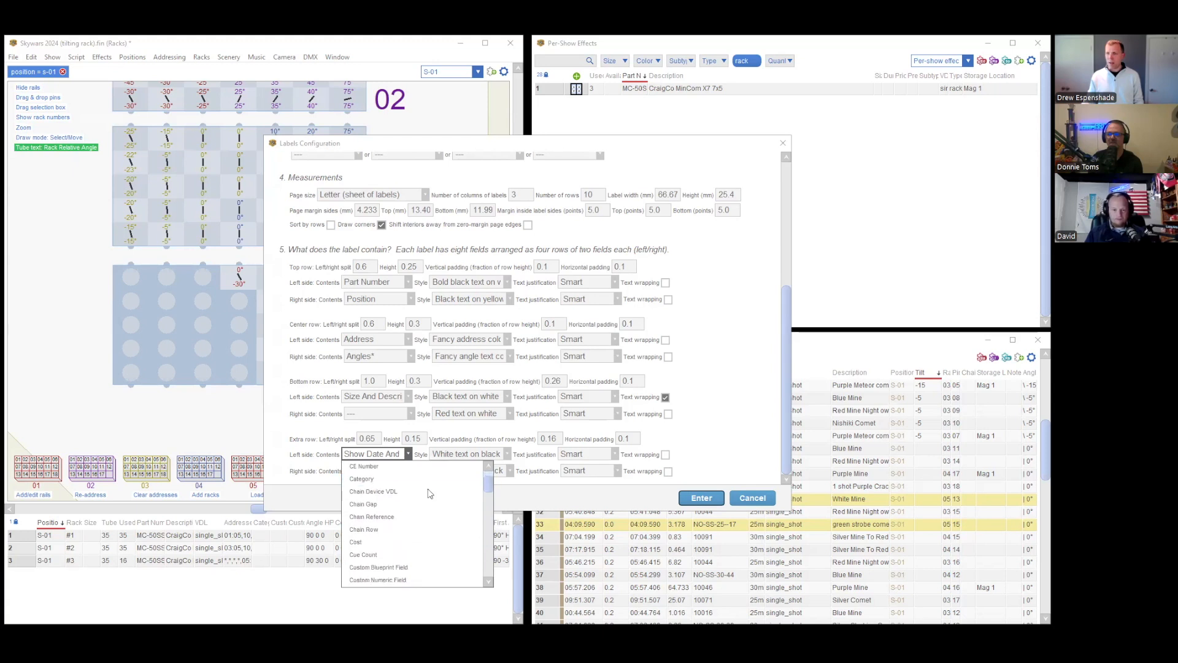
left_click(391, 544)
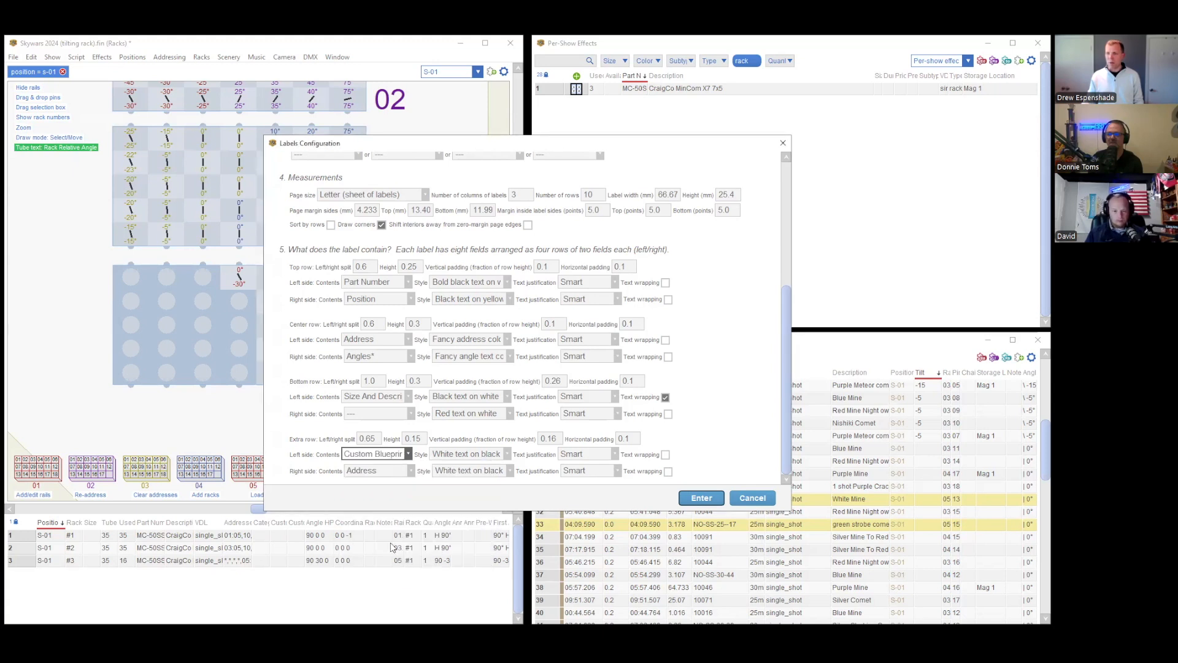
Fill in the template's custom blueprint field with the text RRA:.
left_click_drag(785, 390, 787, 229)
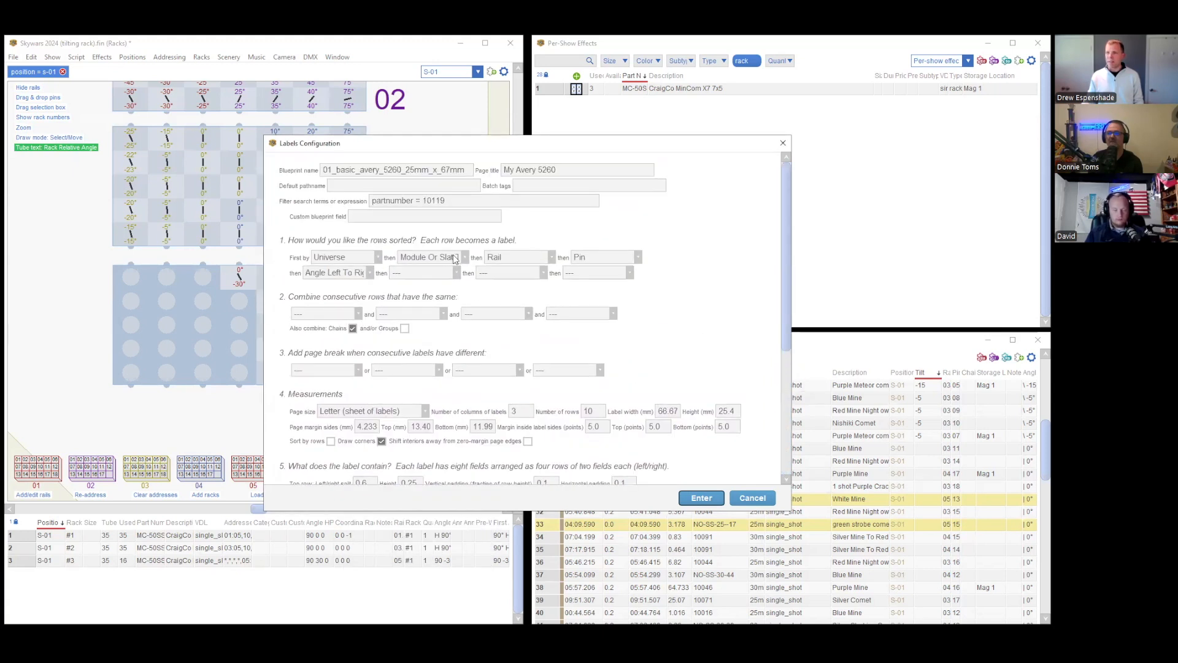
left_click(384, 216)
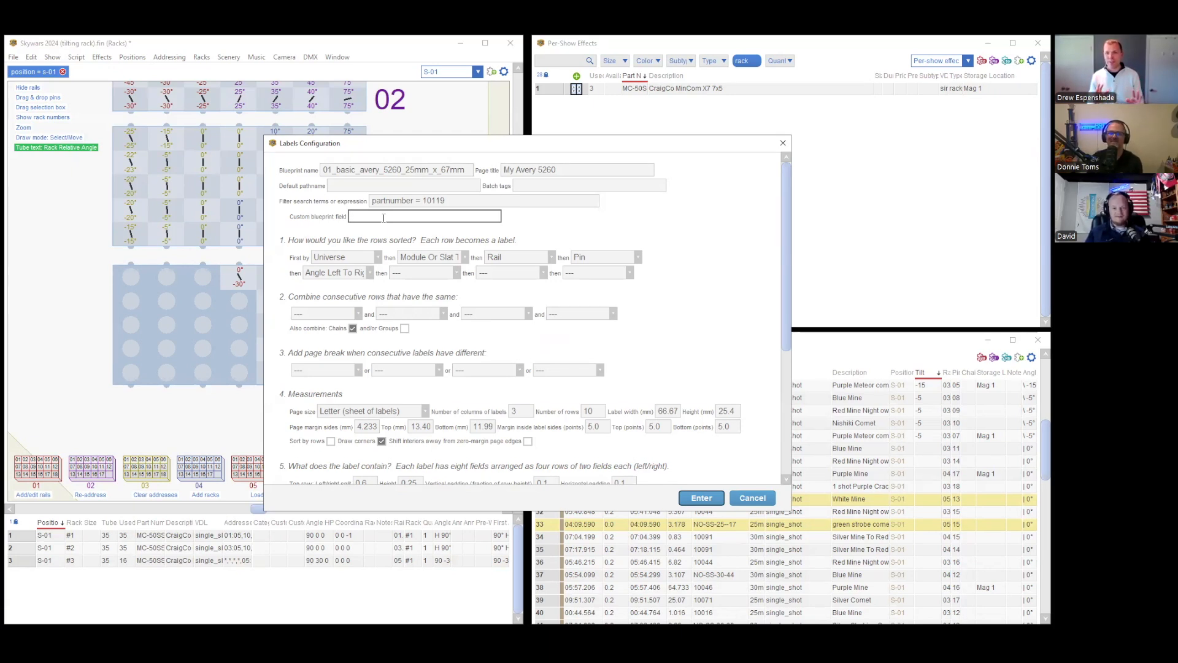
type("RRA")
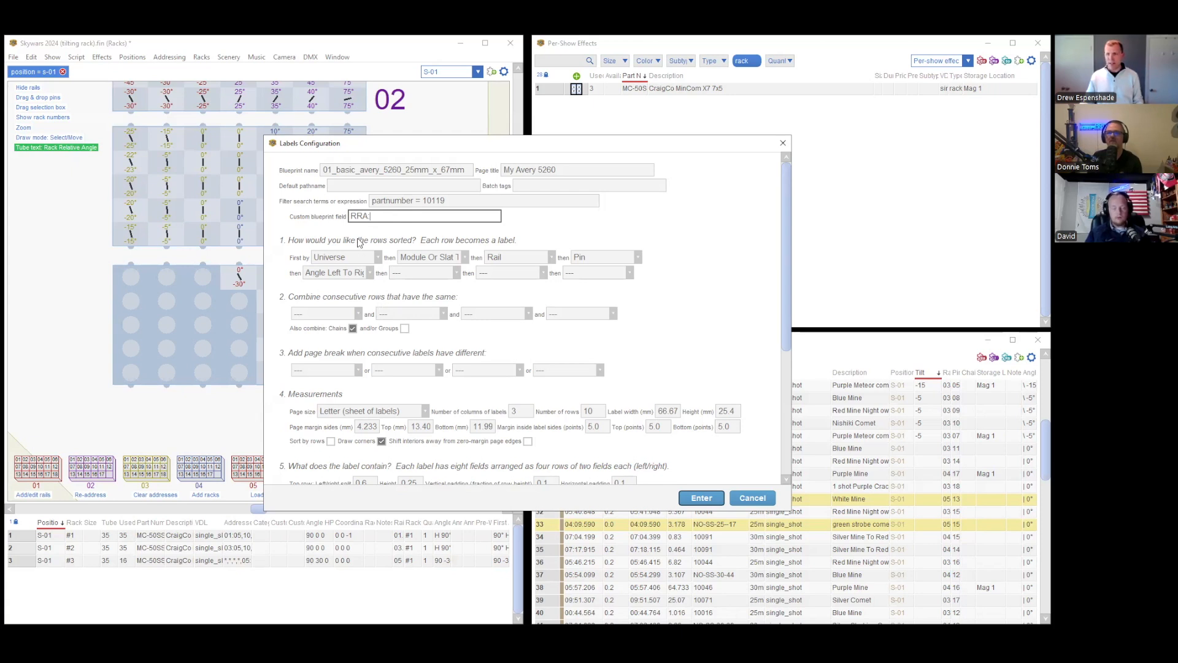
Set the extra row's left/right split to 0.15 and its right-side contents to Angle Relative To Single-Shot Rack, and generate the labels.
scroll(403, 294, "down", 3)
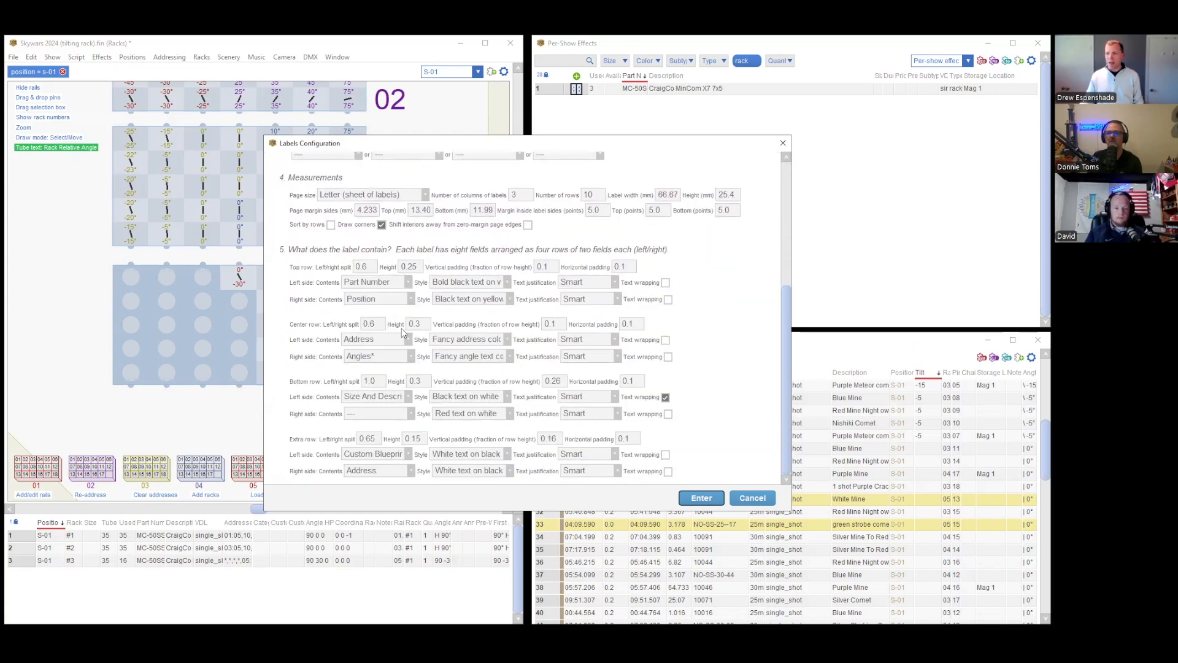
double_click(373, 438)
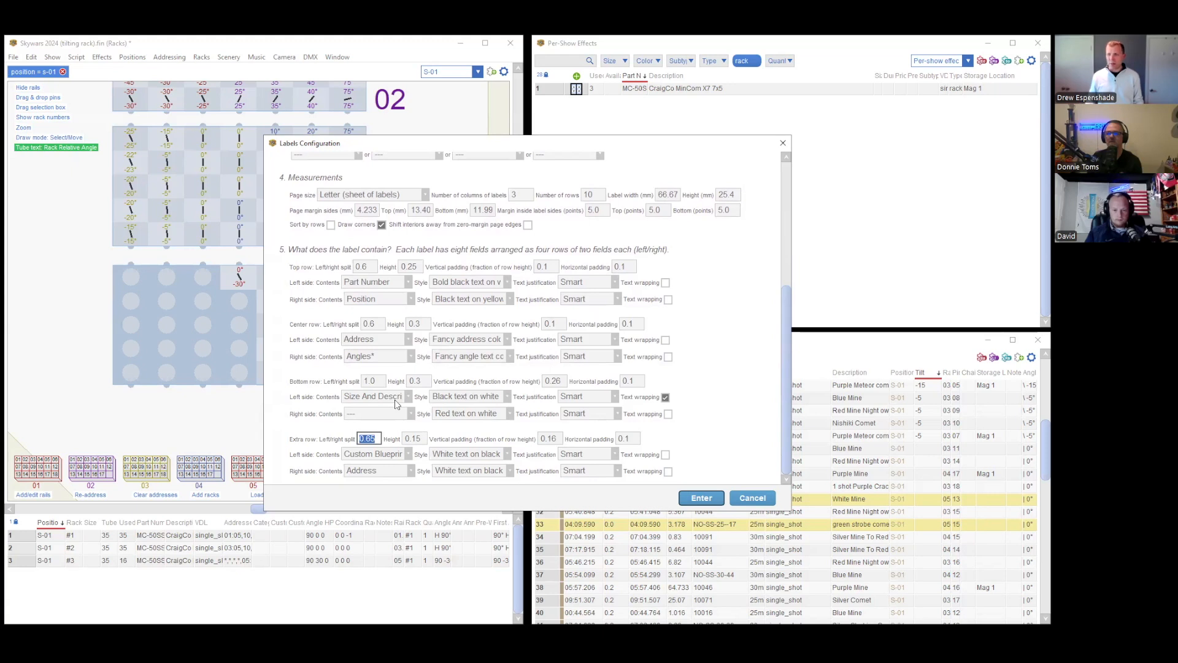
type(".15")
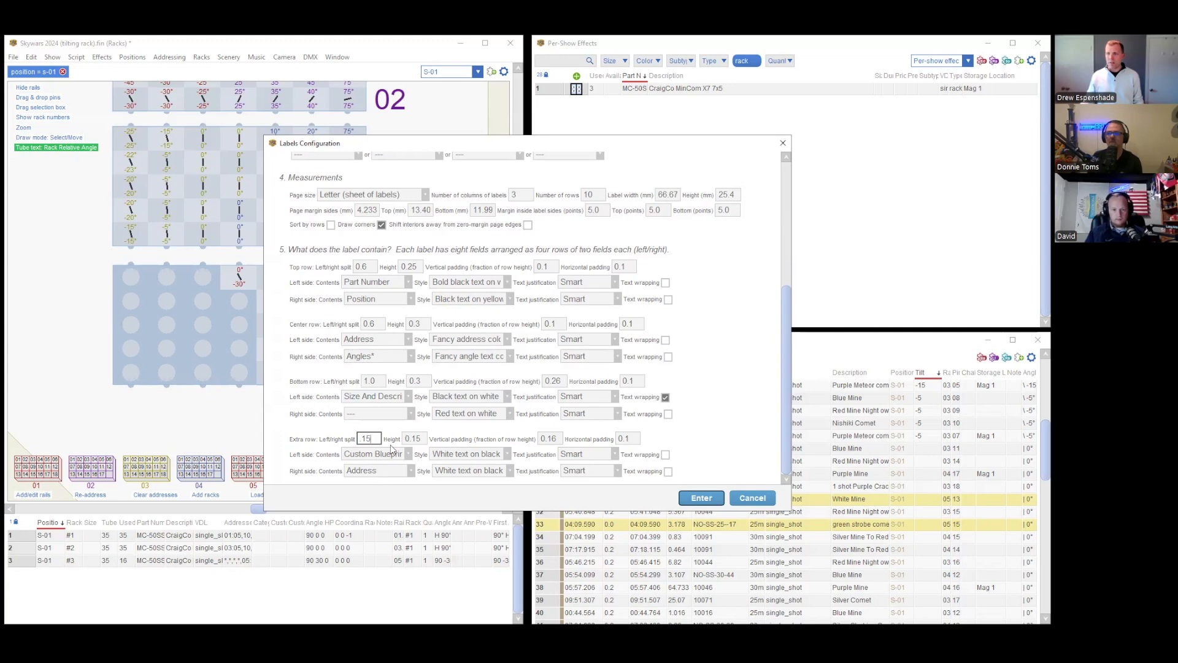
left_click(372, 473)
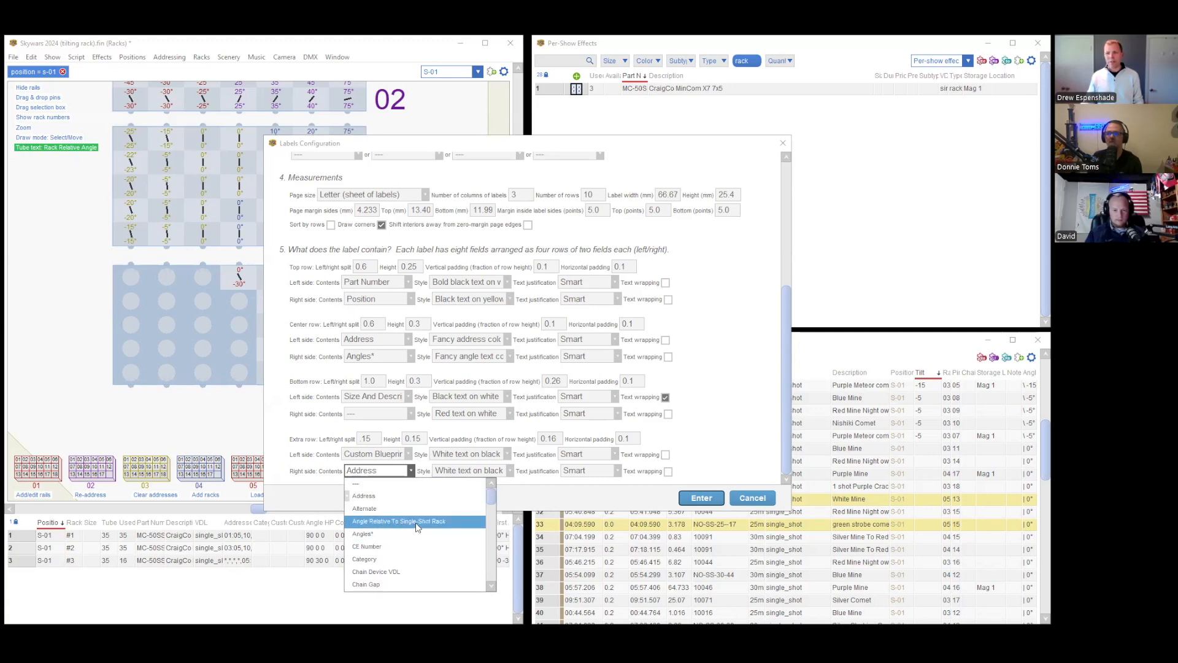
left_click(442, 523)
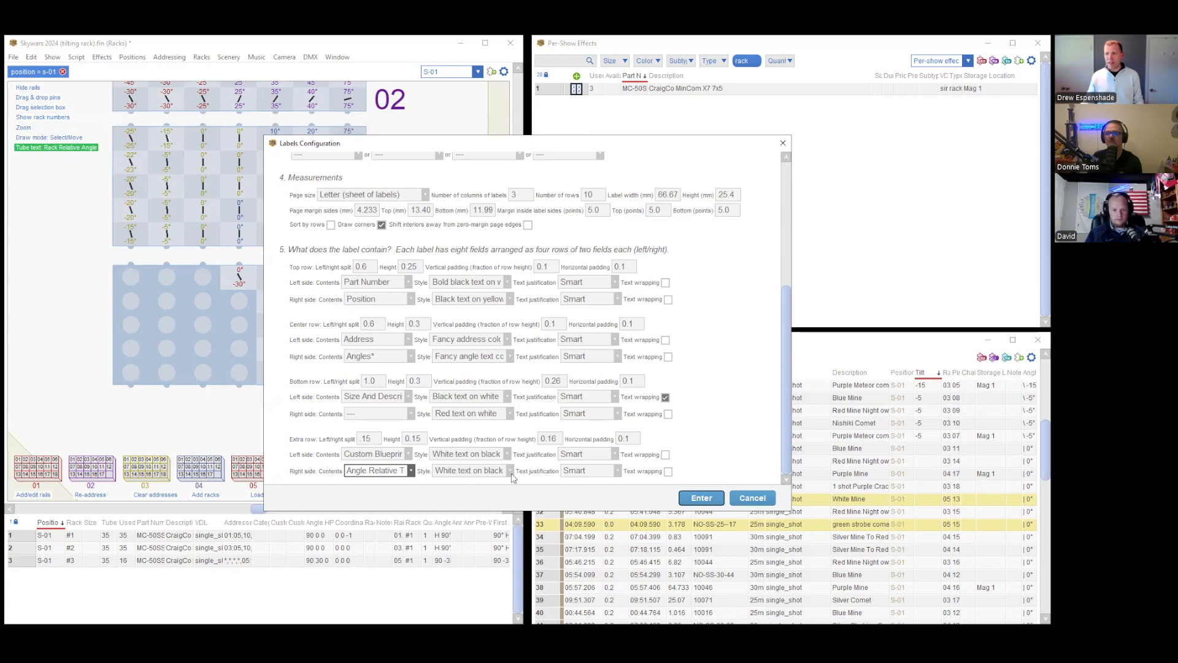
left_click(703, 500)
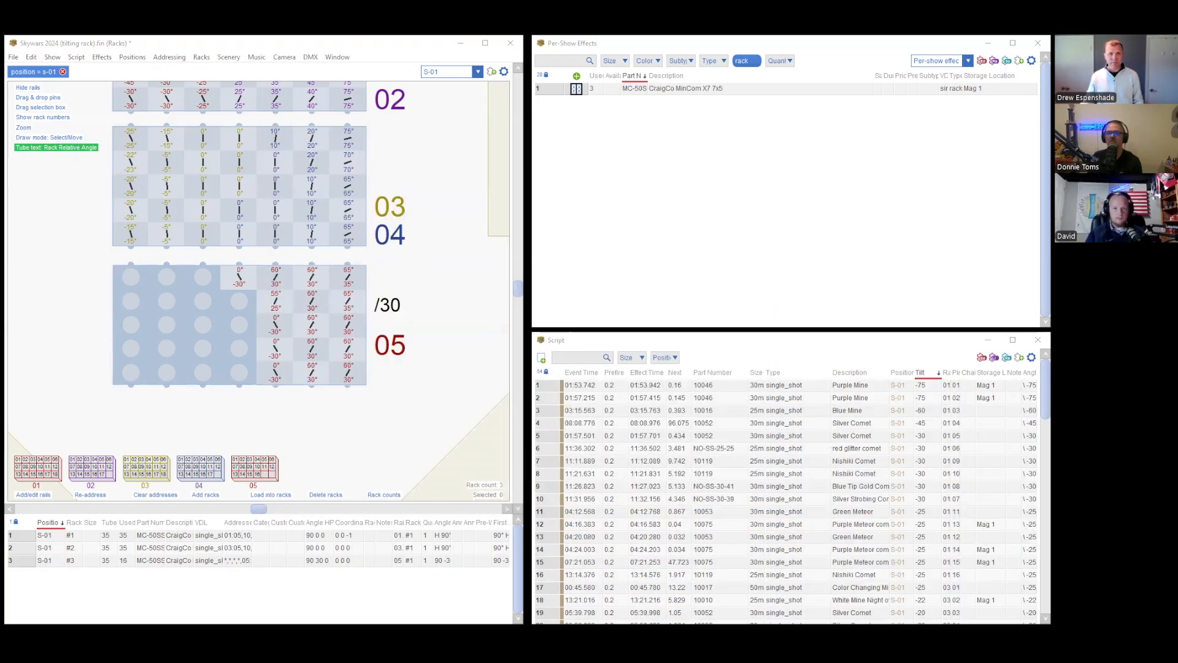
Examine the RRA rack-relative angles against the absolute angles on the generated labels, especially label 05-7, and close the PDF.
double_click(326, 145)
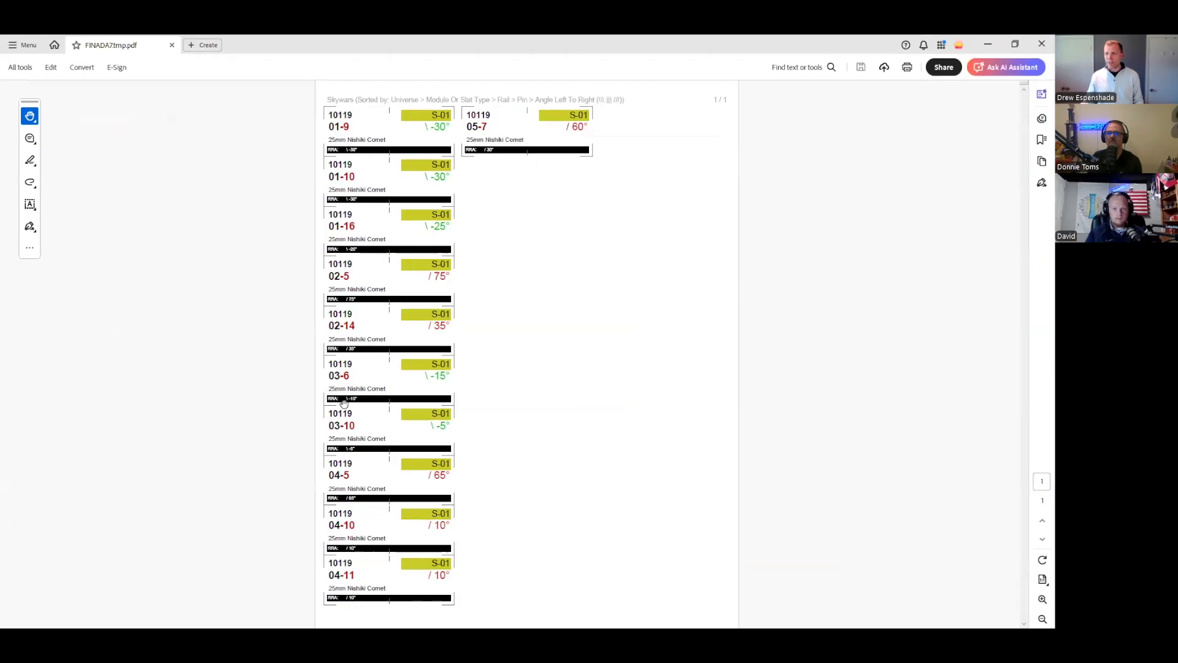
scroll(291, 365, "up", 2, "ctrl")
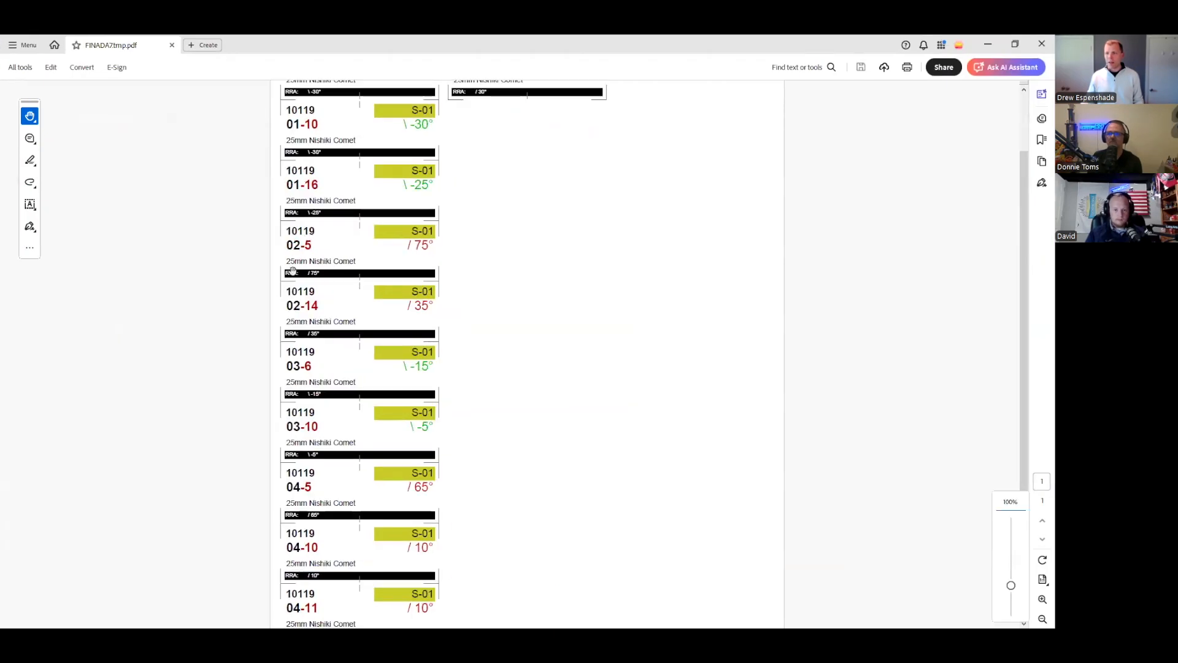
scroll(299, 240, "up", 2, "ctrl")
scroll(272, 347, "up", 2)
scroll(274, 348, "up", 1)
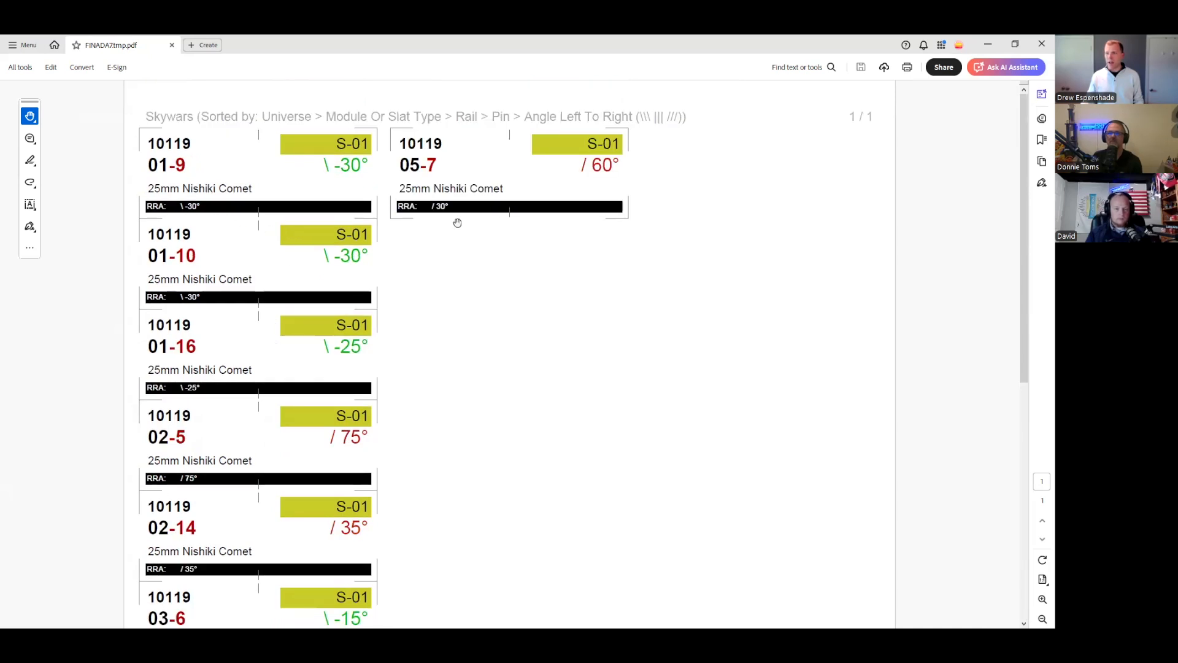
scroll(441, 219, "up", 4, "ctrl")
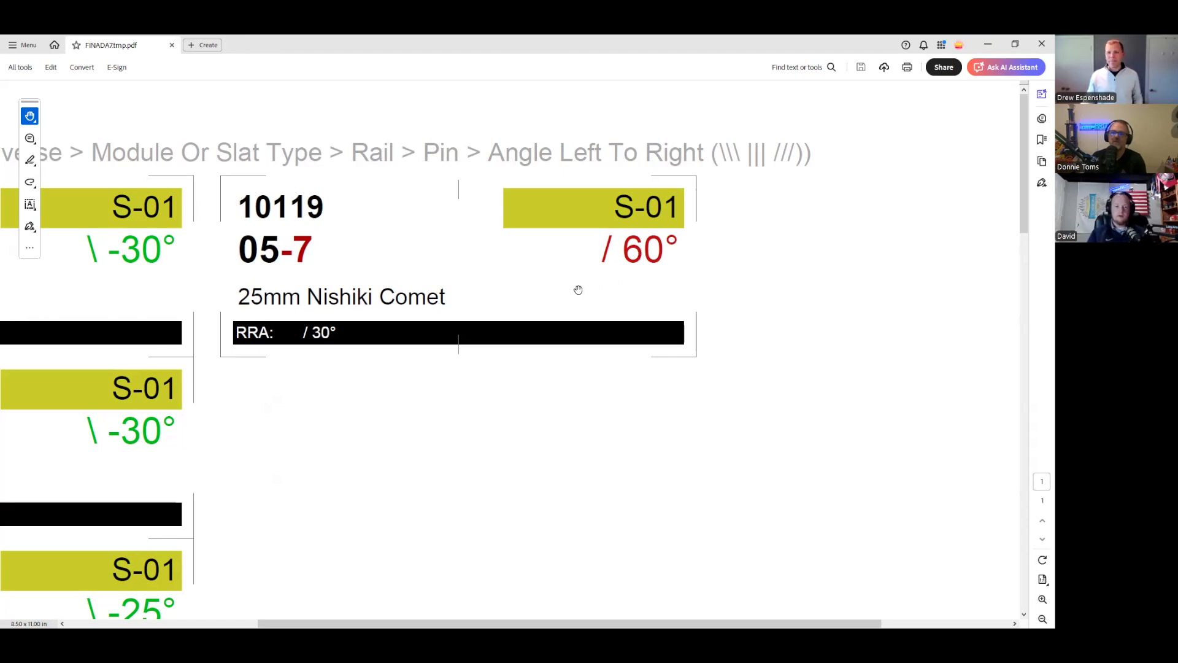
scroll(576, 286, "down", 3, "ctrl")
scroll(552, 242, "down", 5)
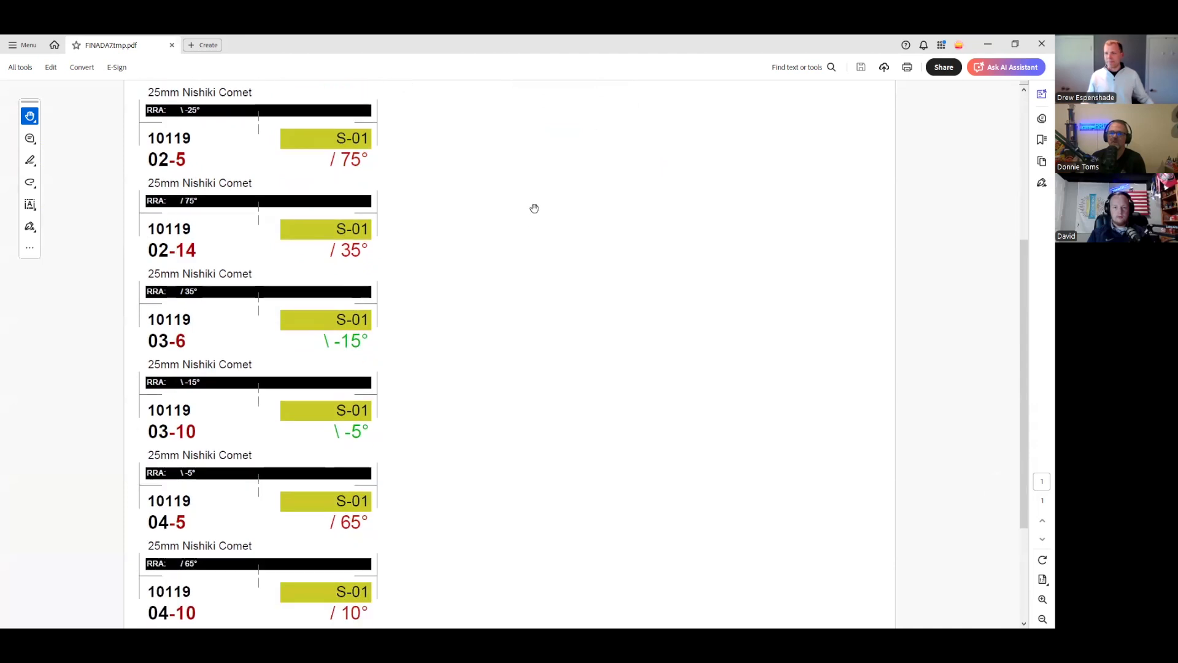
scroll(491, 227, "up", 5)
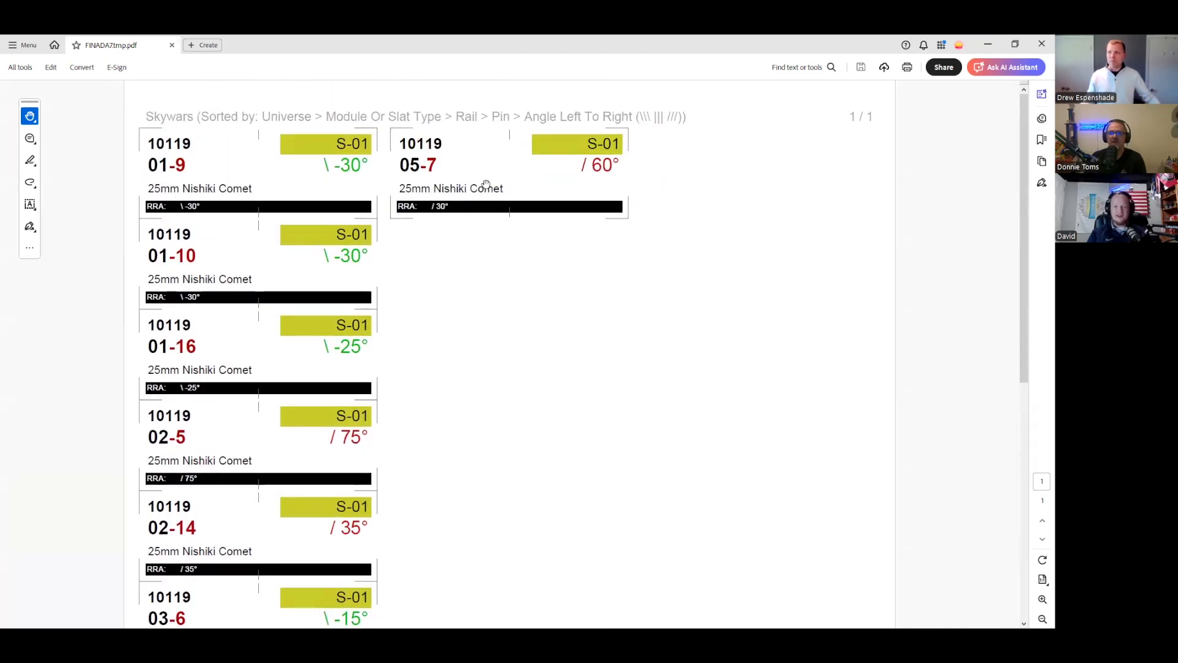
left_click(1041, 44)
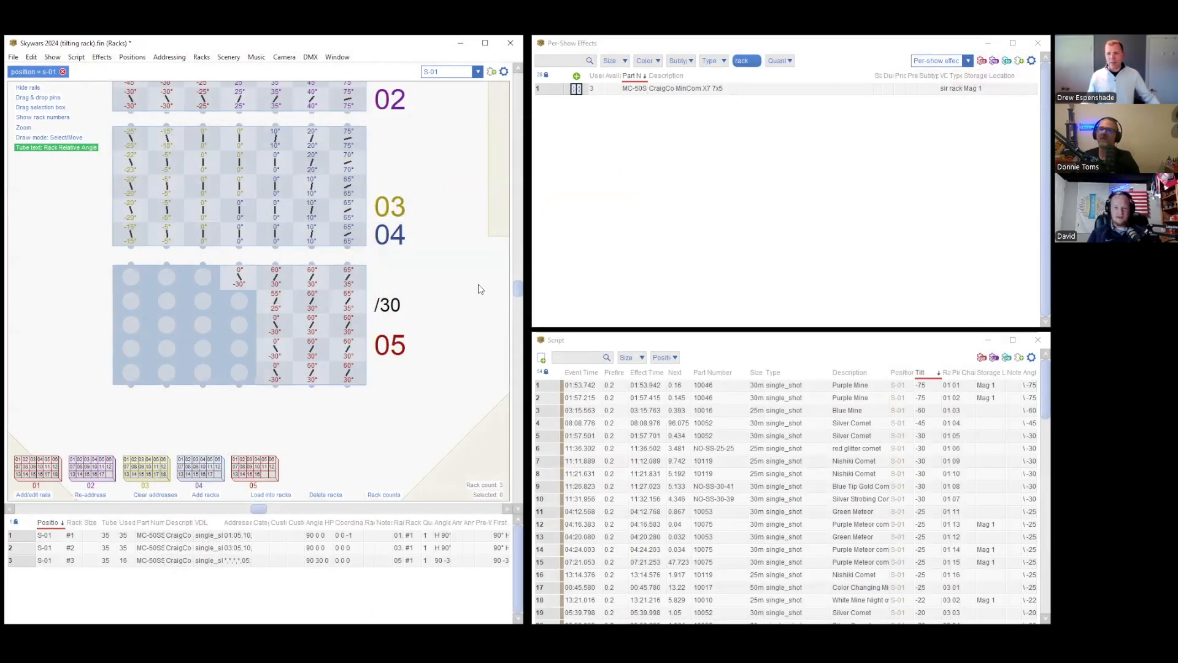
Reopen the 01_basic_avery_5260_25mm_x_67mm labels template and blank out the extra row's right-side contents.
left_click(1031, 357)
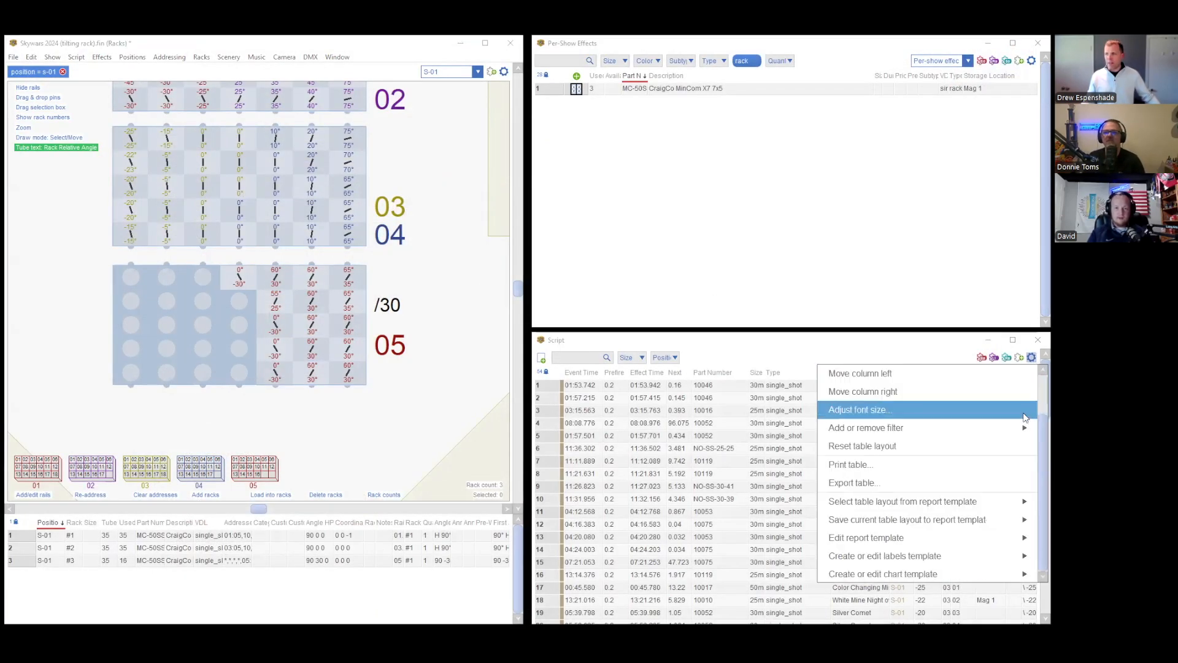
mouse_move(930, 561)
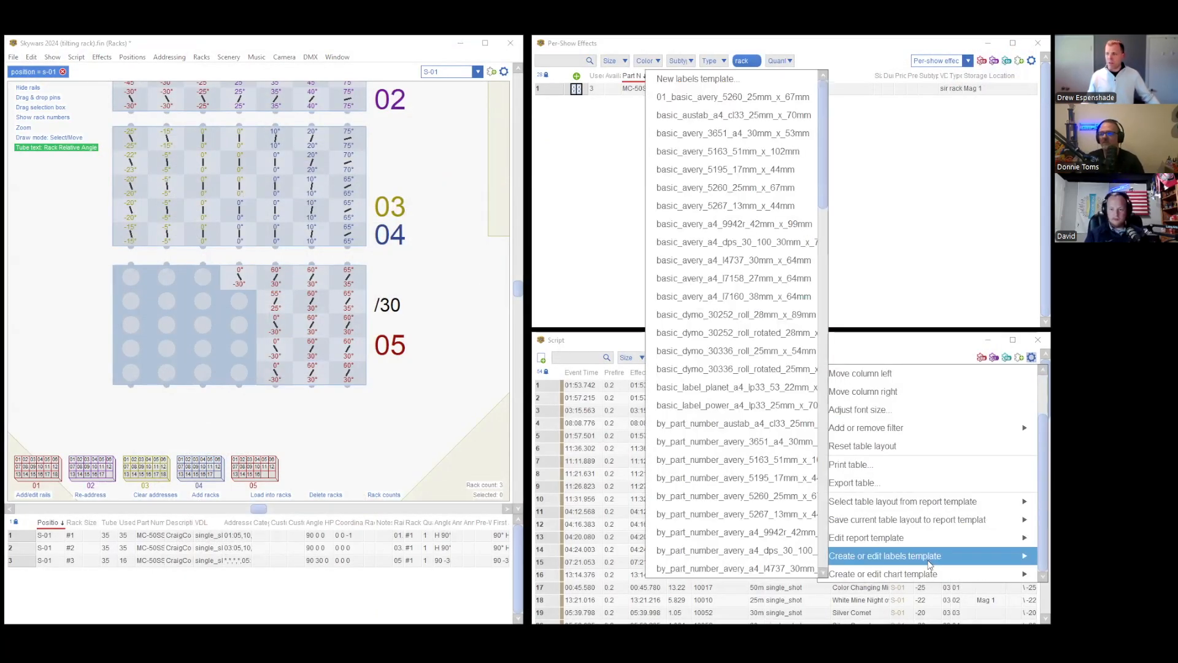
left_click(731, 97)
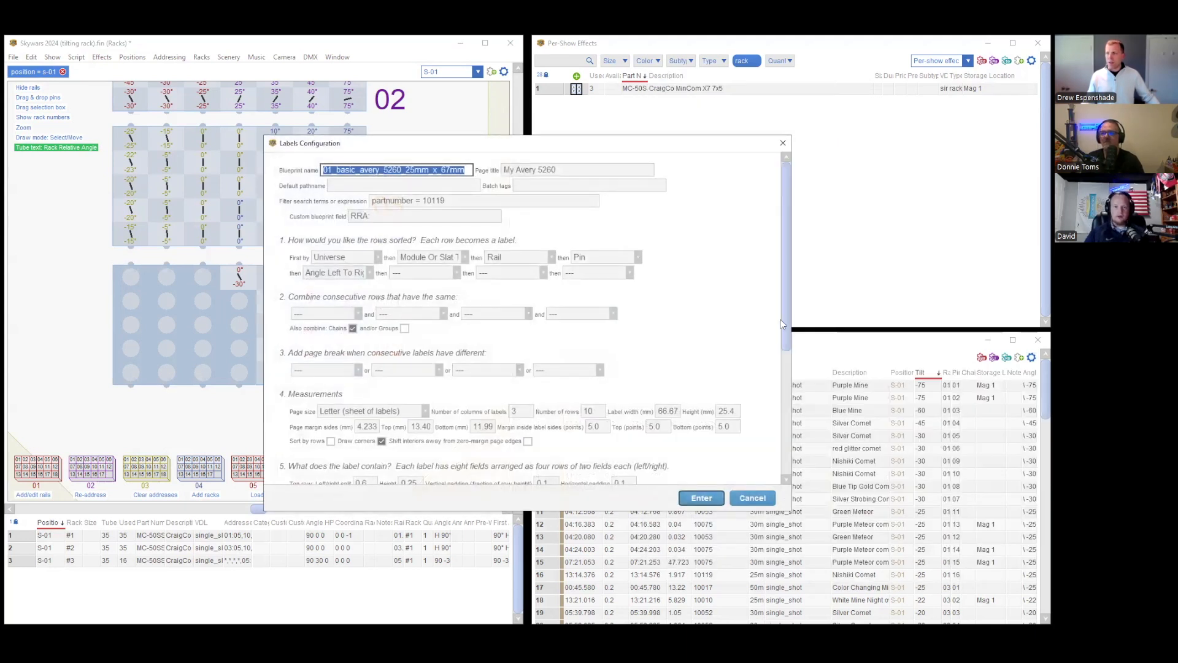
scroll(778, 321, "down", 5)
left_click(376, 470)
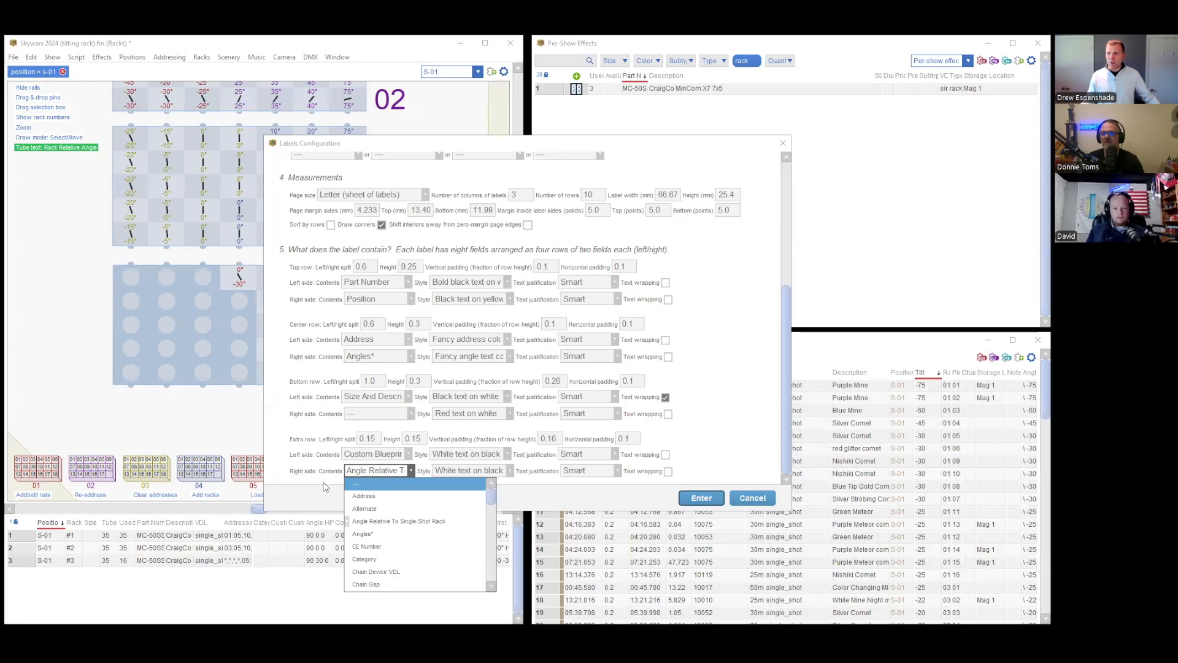
left_click(363, 484)
left_click(366, 473)
left_click(367, 484)
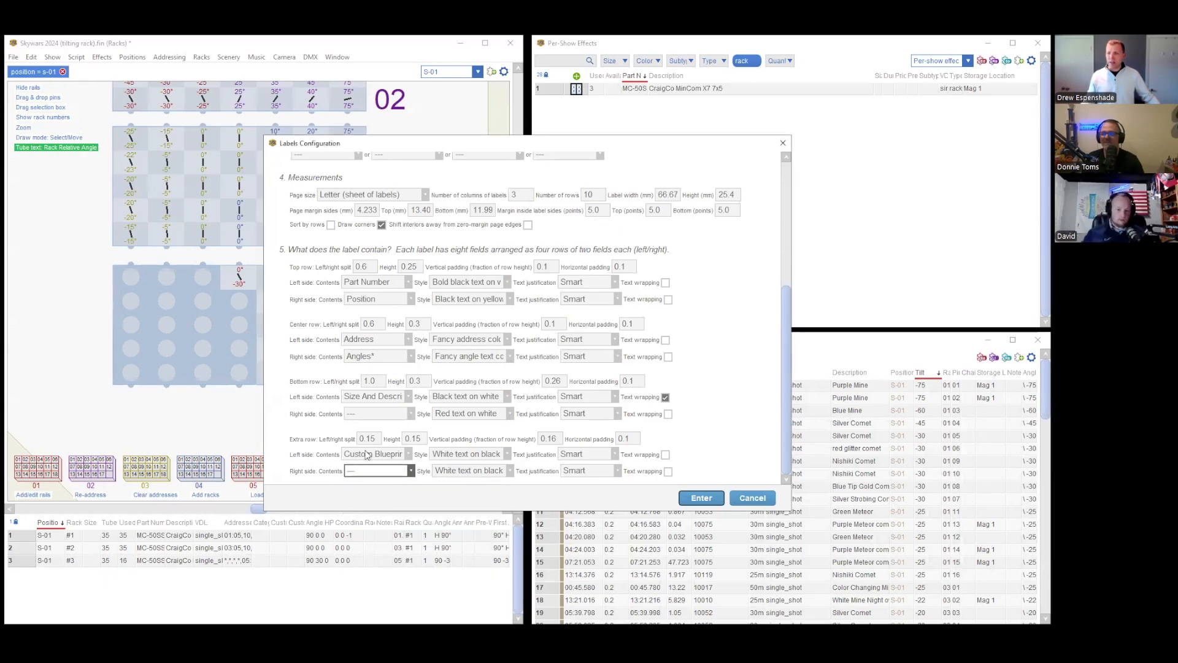
Set the extra row's height to 0 and the bottom row's height to .45.
left_click(403, 439)
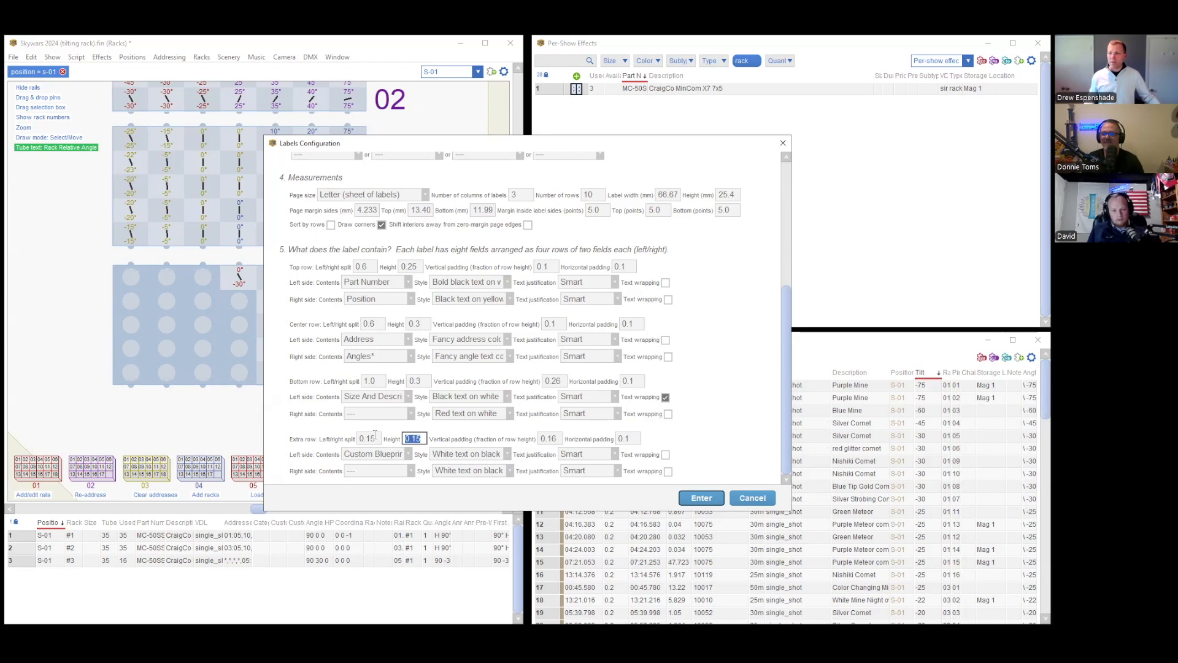
left_click(417, 381)
key("BackSpace")
type(".45")
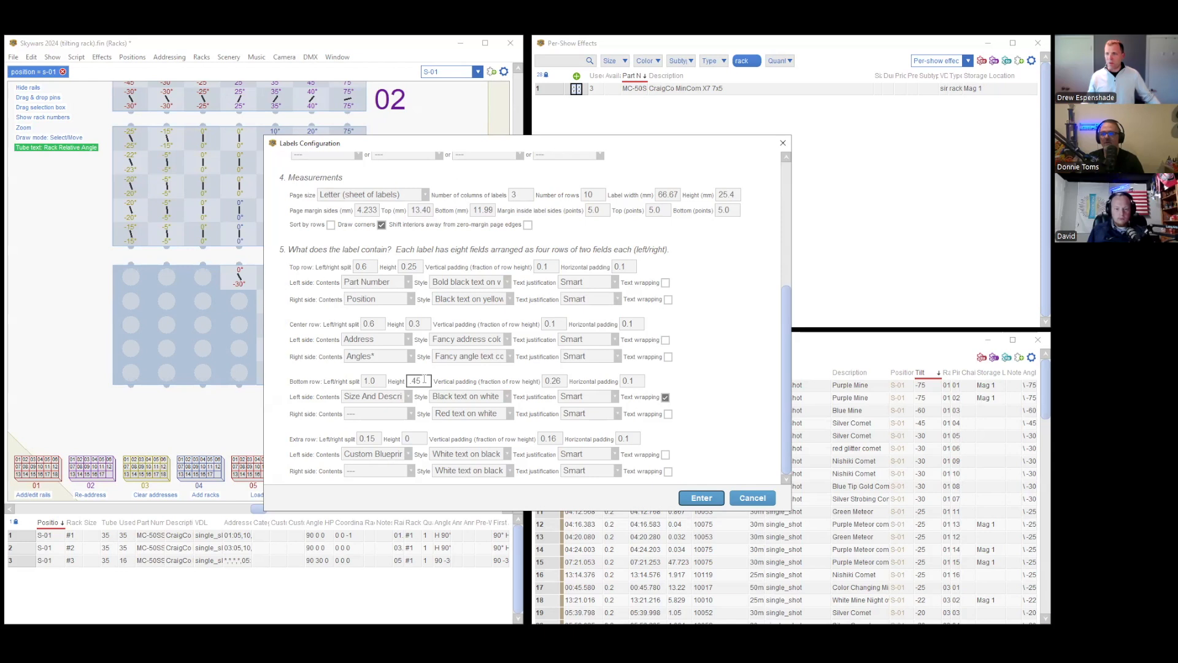
Set the center row's right-side contents to Angle Relative To Single-Shot Rack and save the labels template.
double_click(414, 266)
double_click(415, 323)
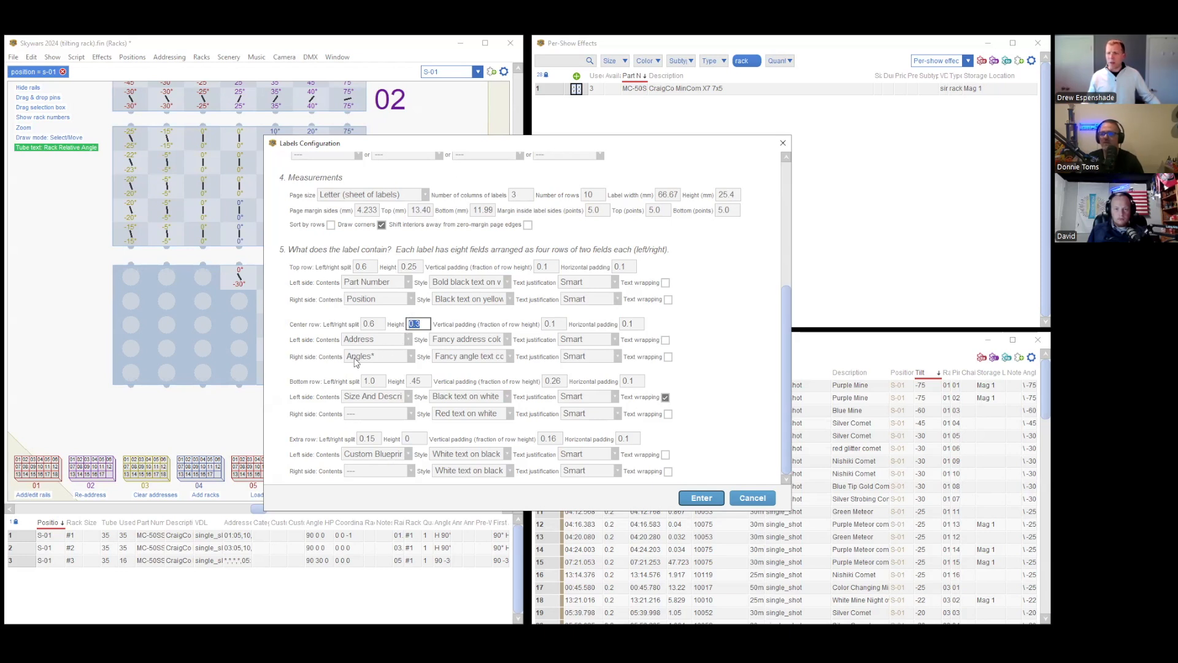
left_click(383, 356)
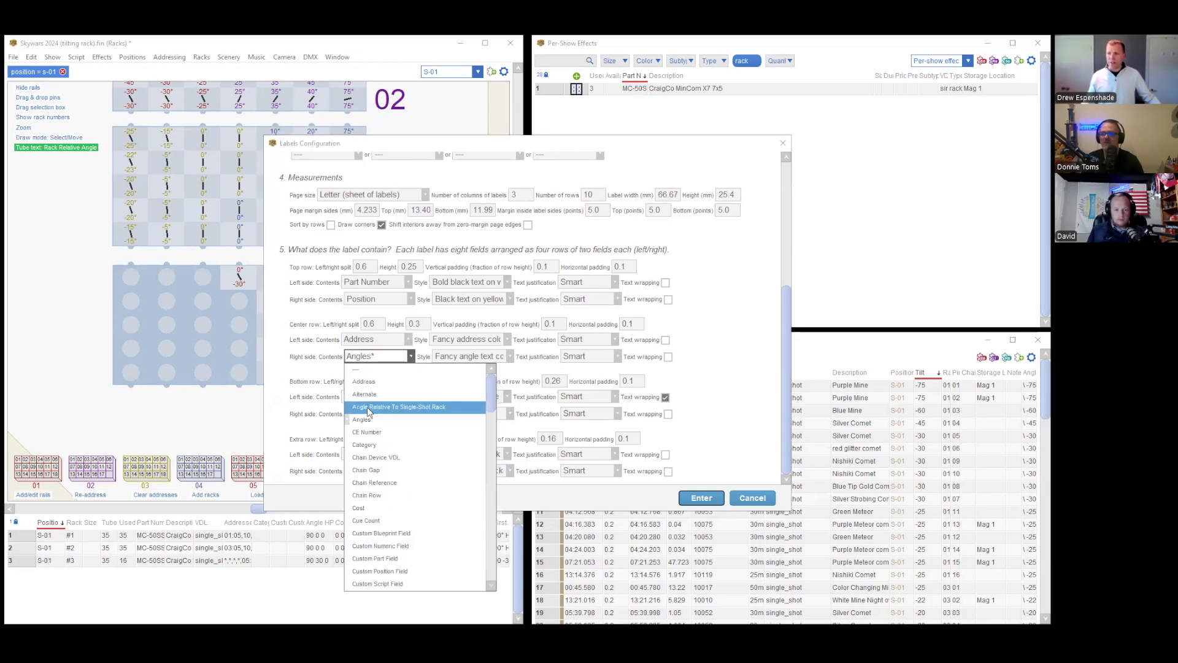
left_click(430, 408)
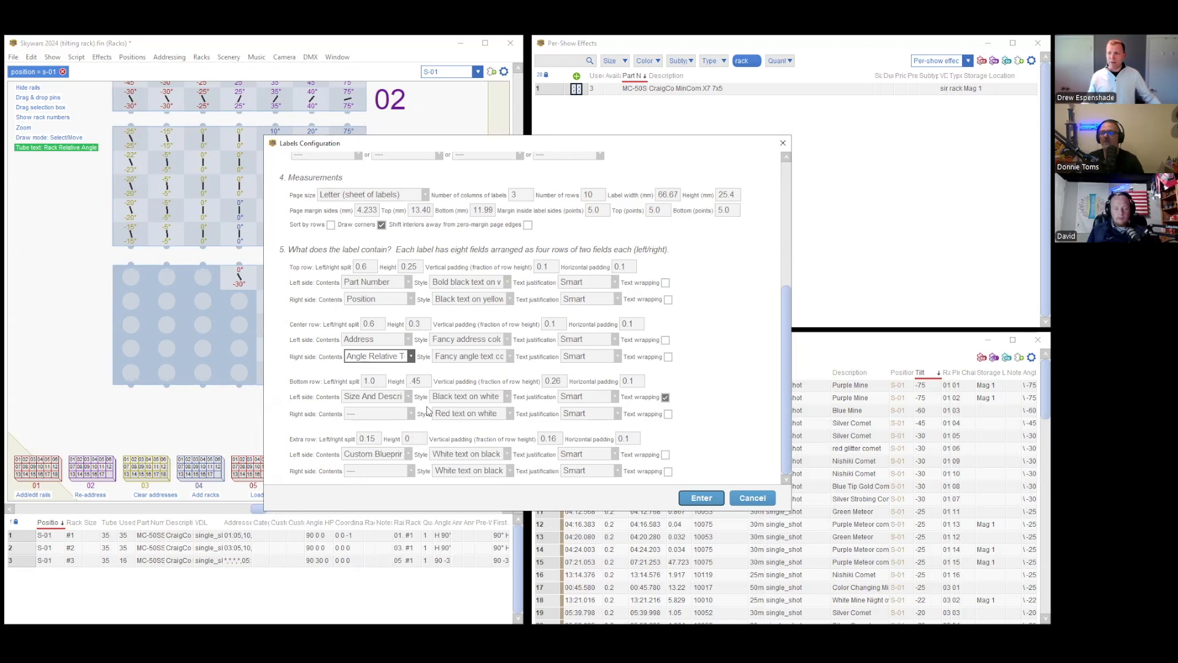
left_click(701, 497)
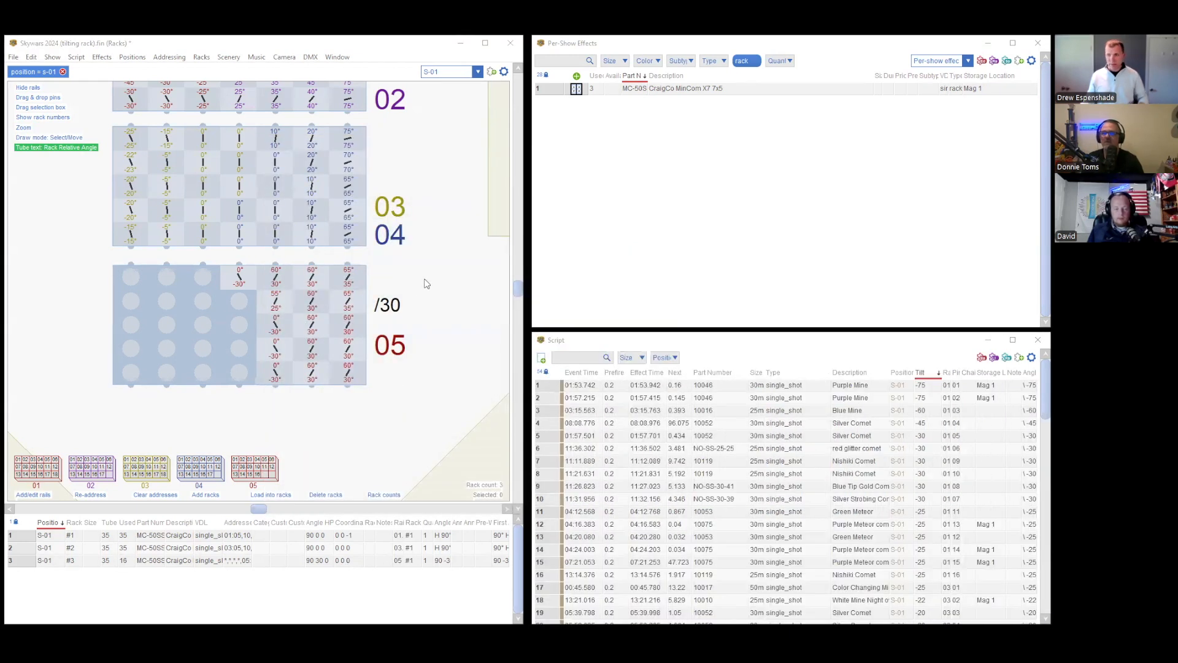
Remove the part number filter expression from the 01_basic_avery_5260_25mm_x_67mm labels template and generate the labels.
left_click(1032, 357)
mouse_move(884, 559)
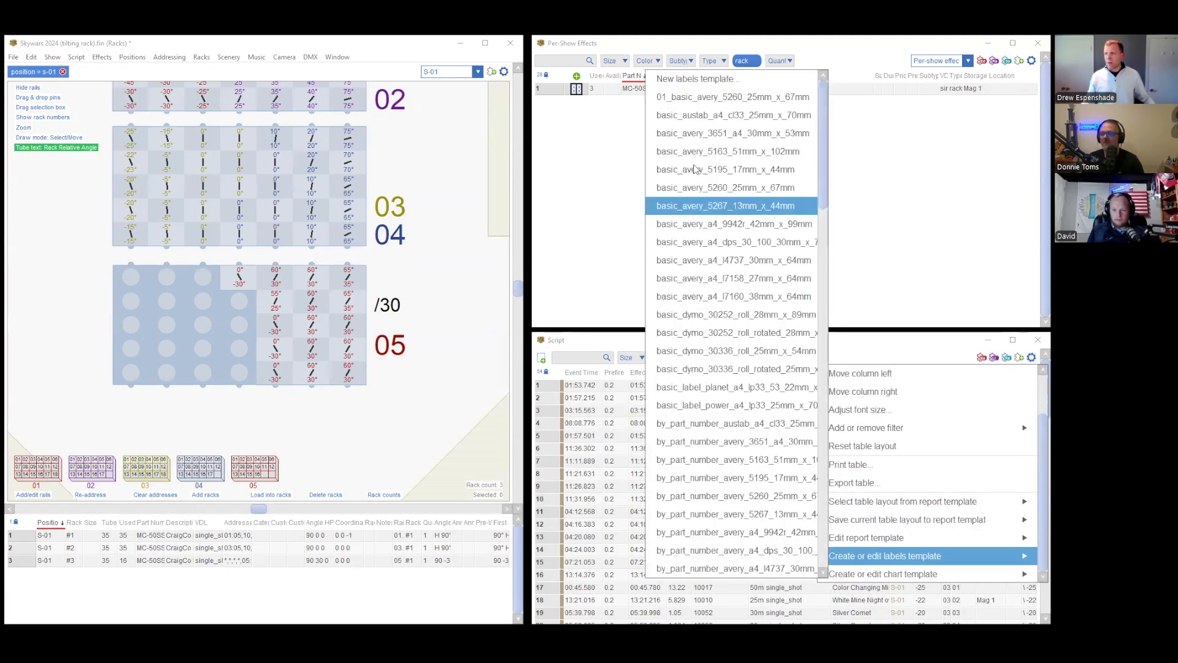
left_click(711, 97)
triple_click(424, 201)
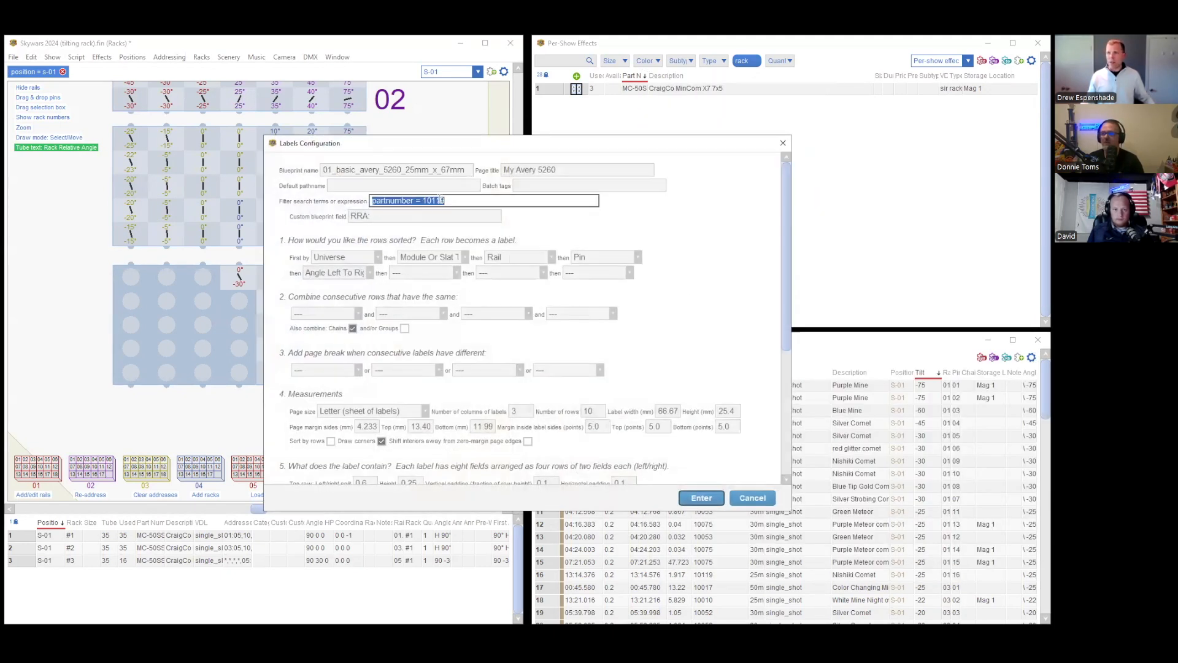
key("BackSpace")
left_click(694, 498)
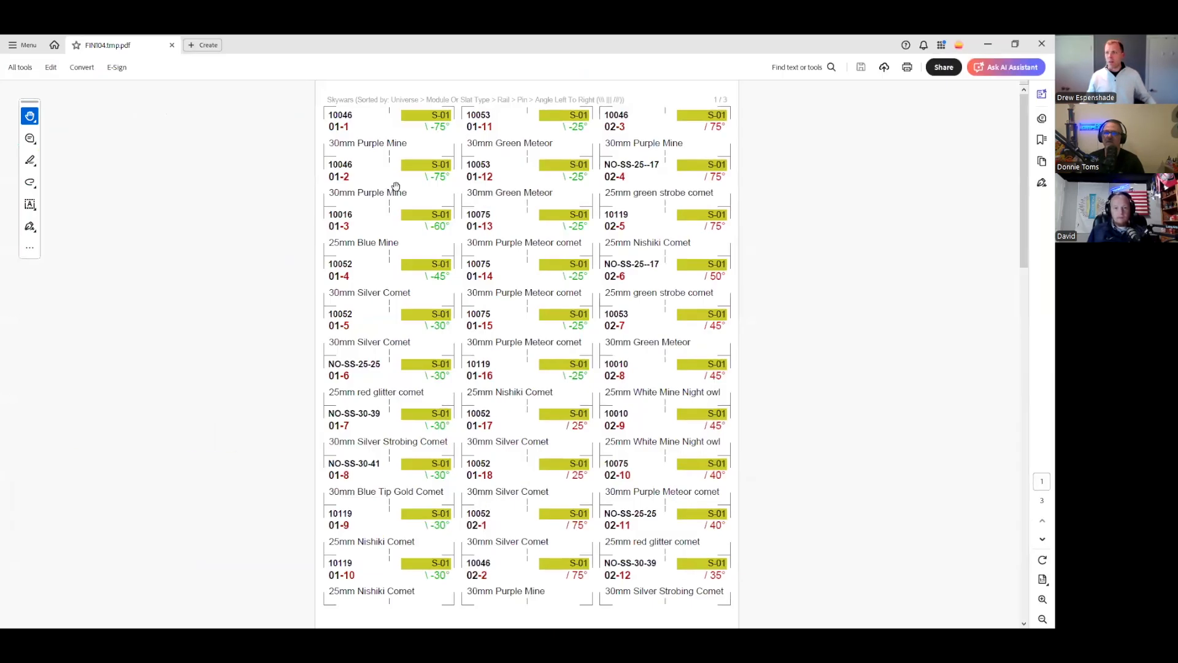
Review the angles on the generated labels from the first page through the start of page 3.
scroll(311, 147, "up", 1, "ctrl")
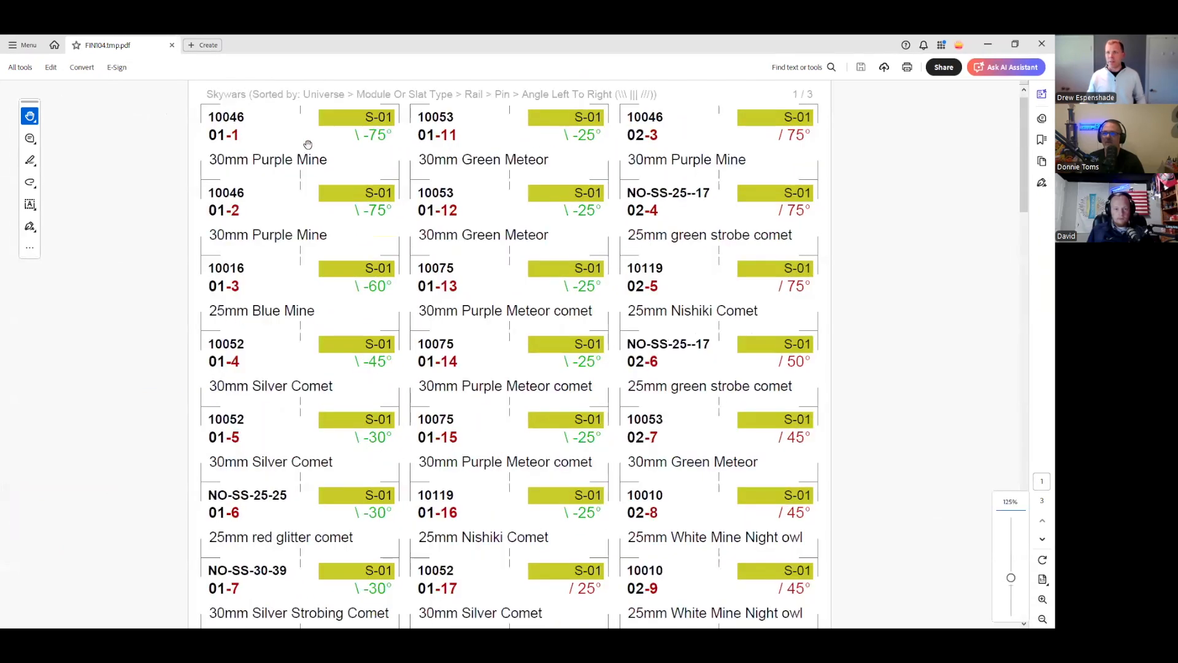
left_click_drag(306, 146, 311, 186)
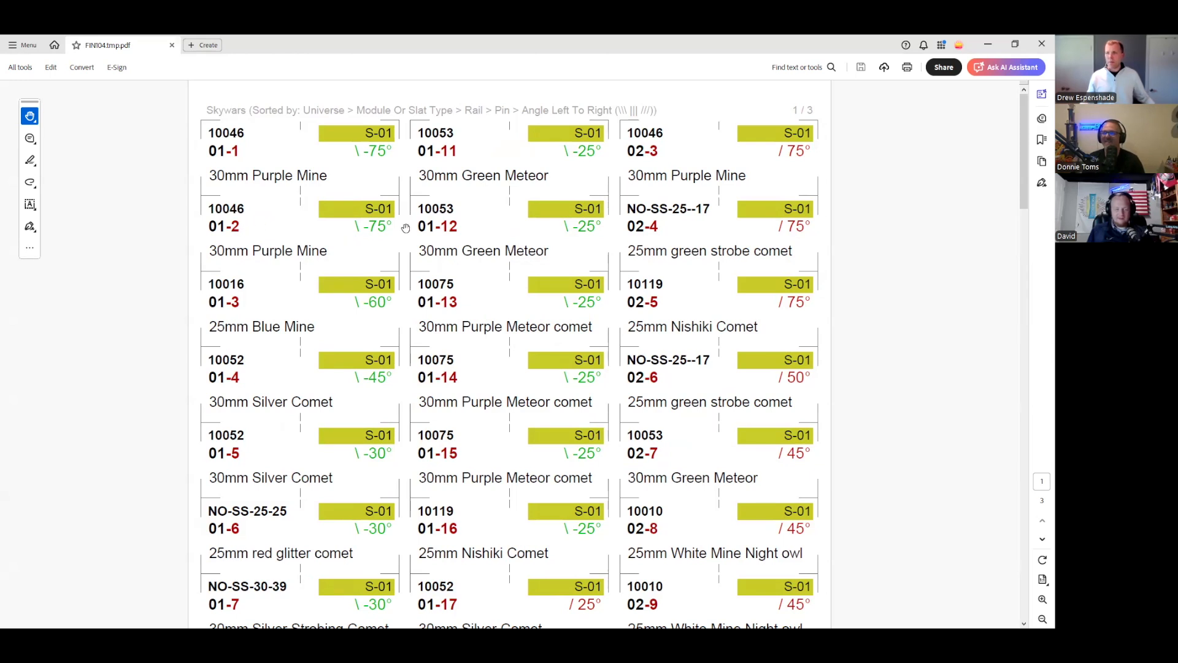
scroll(712, 259, "down", 10)
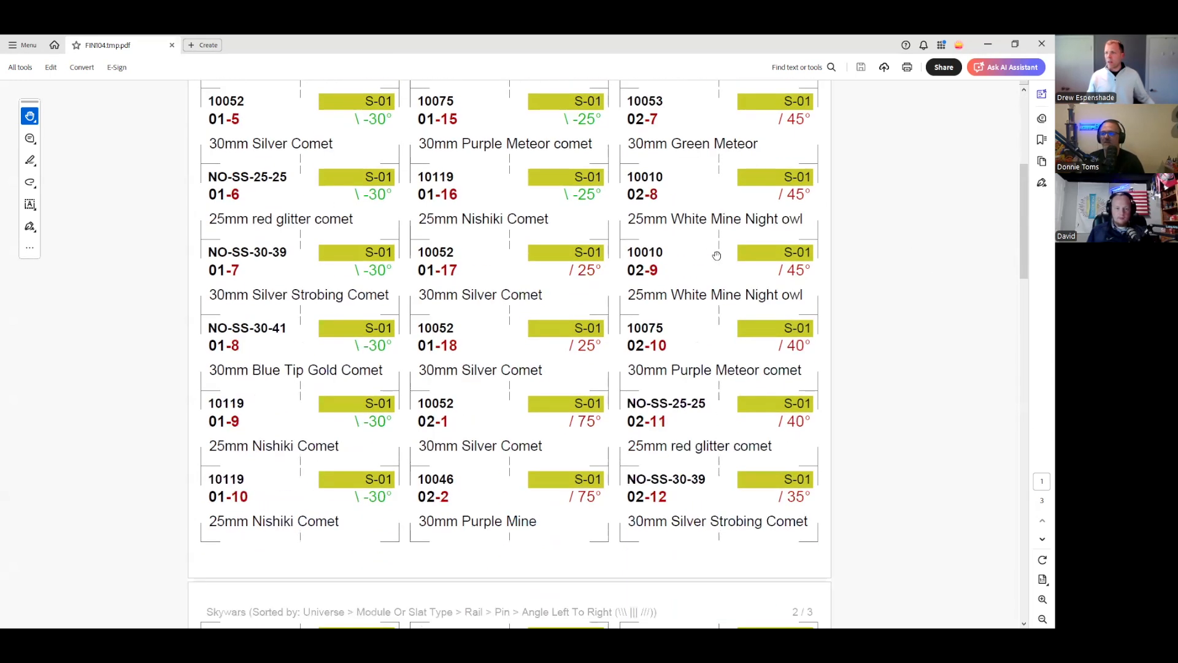
scroll(716, 256, "down", 6)
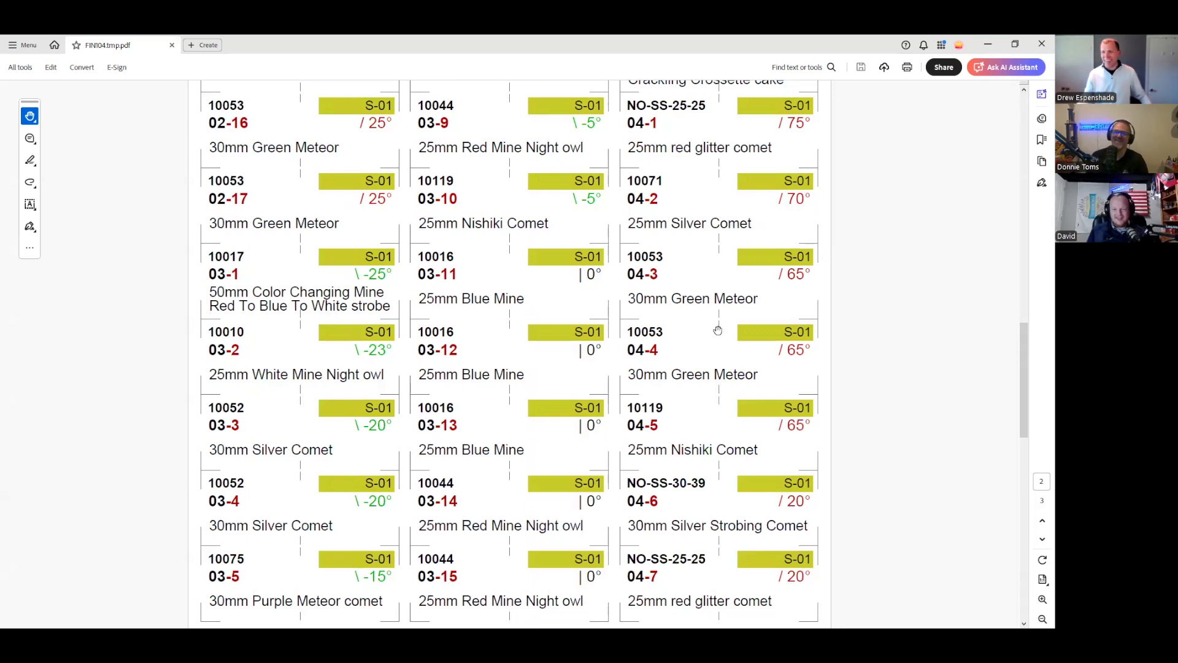
scroll(655, 312, "down", 5)
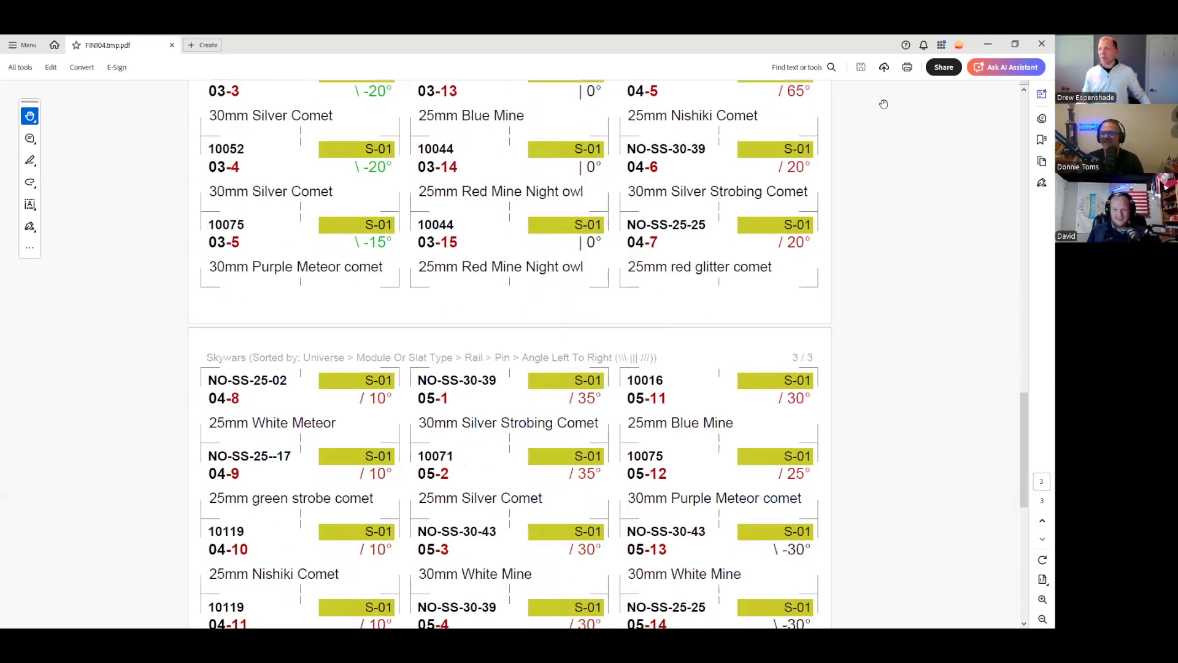
Switch to the Finale 3D rack layout, cycle the tube text back to Rack Relative Angle, and examine the angles in tilted rack #3.
left_click(988, 45)
scroll(299, 275, "up", 4)
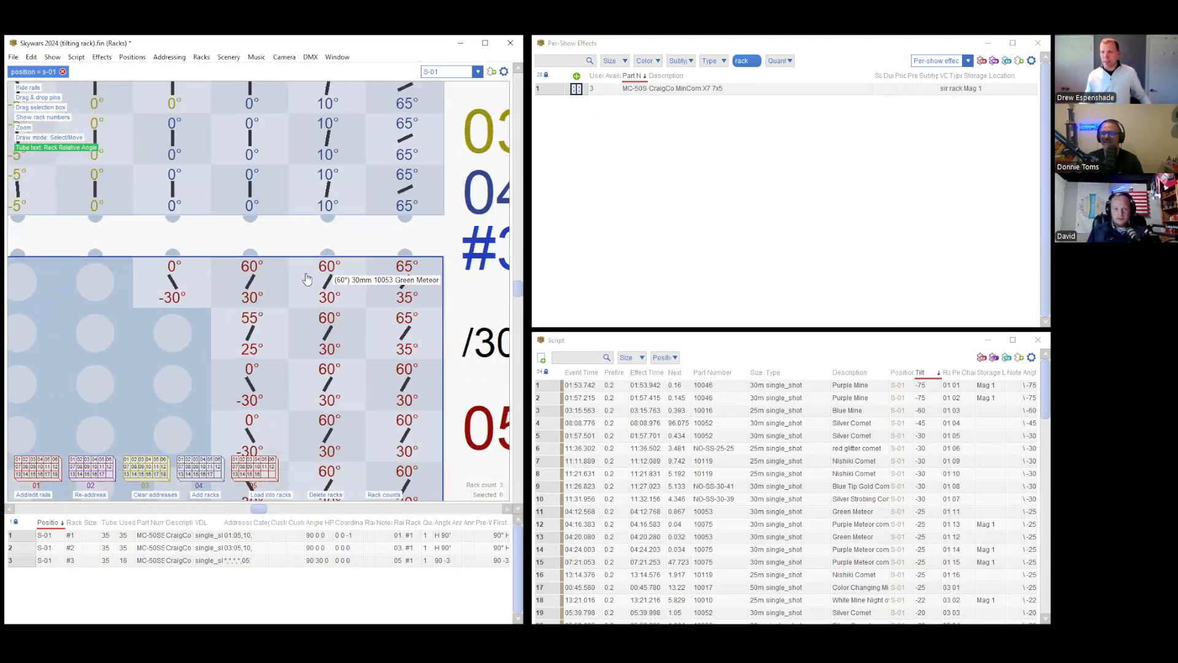
scroll(403, 309, "down", 2)
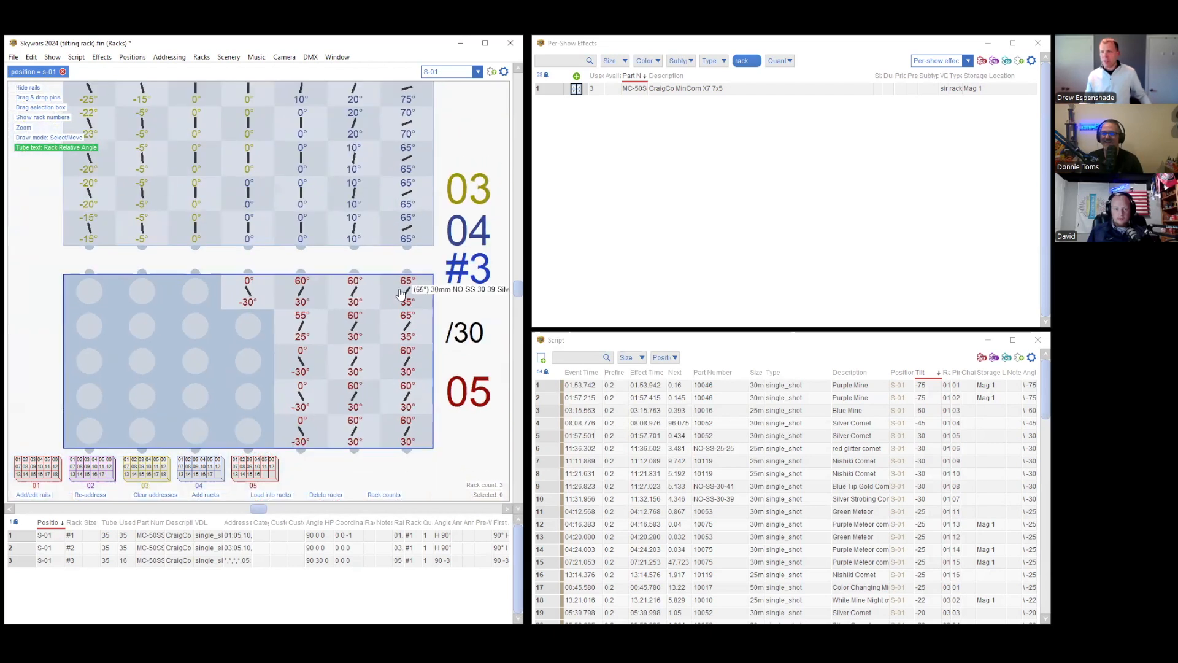
left_click(54, 148)
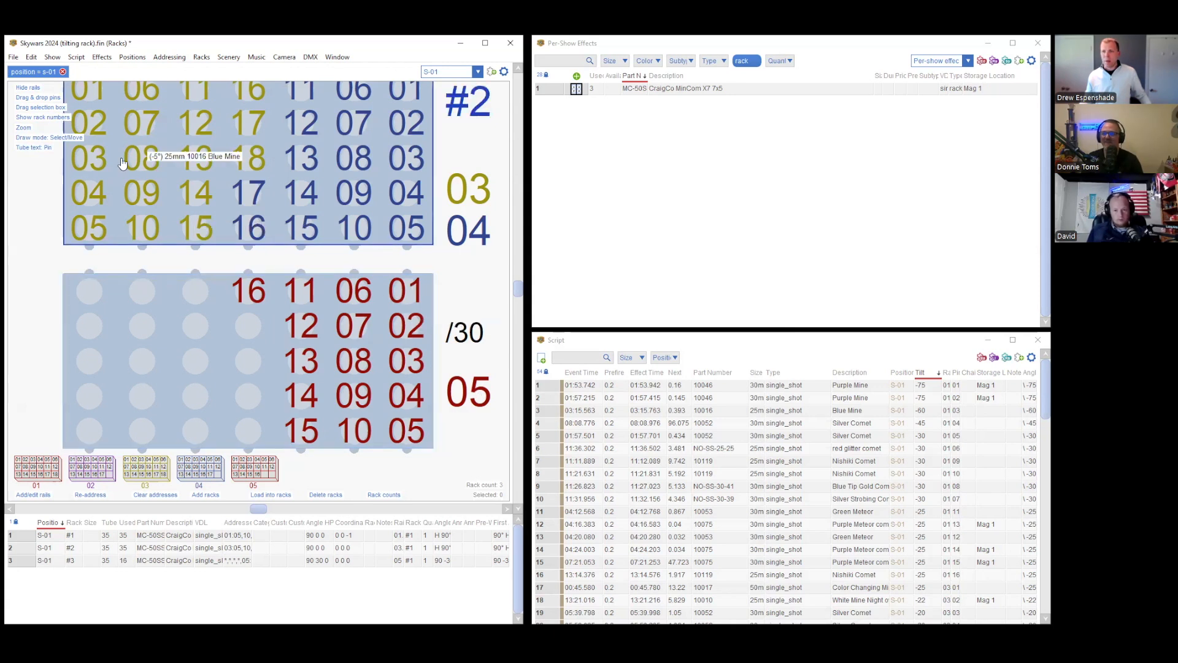
left_click(45, 152)
left_click(45, 152)
left_click(44, 151)
left_click(45, 151)
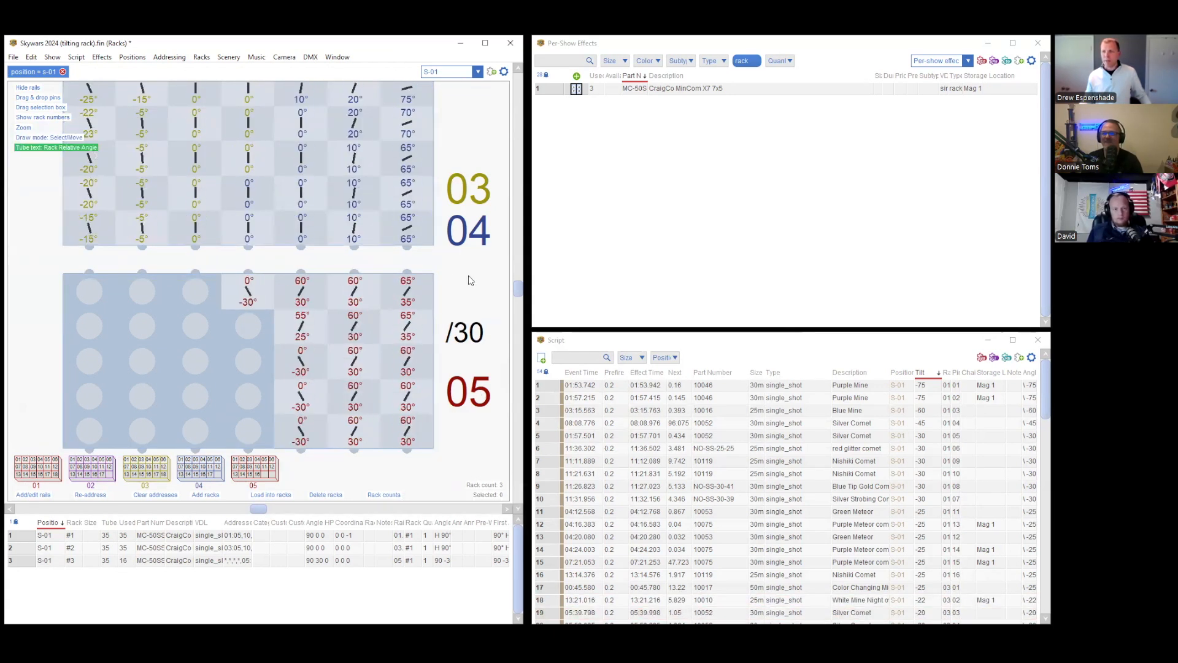
scroll(457, 306, "up", 1)
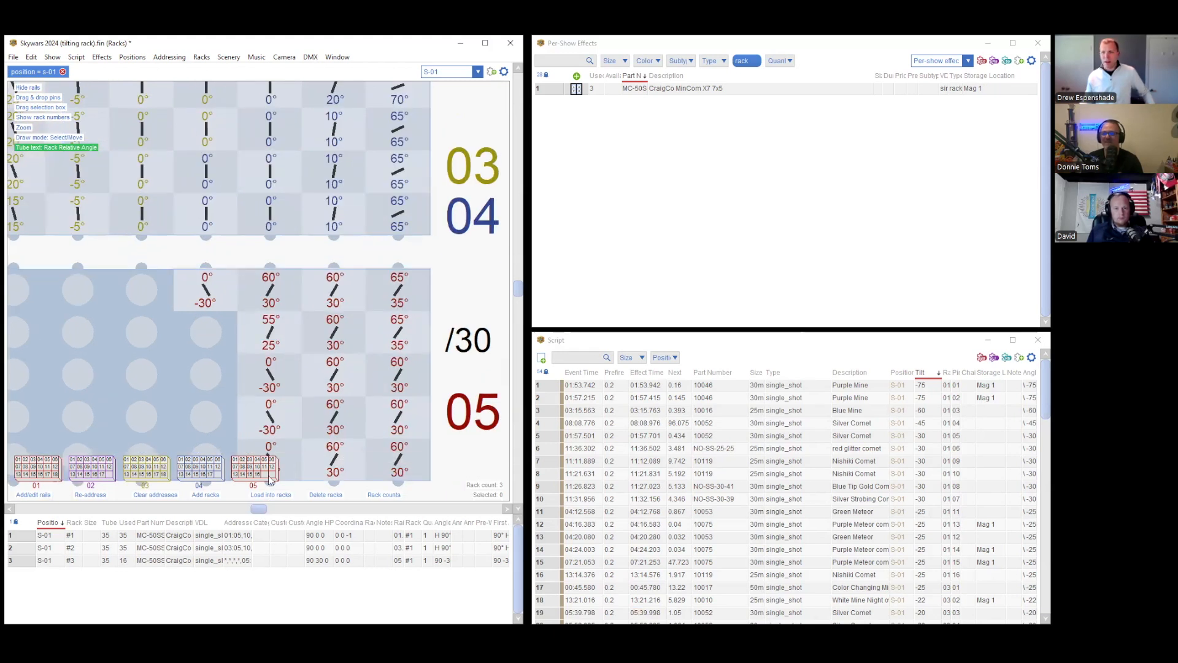
Switch back to the labels PDF in Acrobat, check the angles on the module 05 labels against the tilted rack, and close the PDF.
key("alt+Tab")
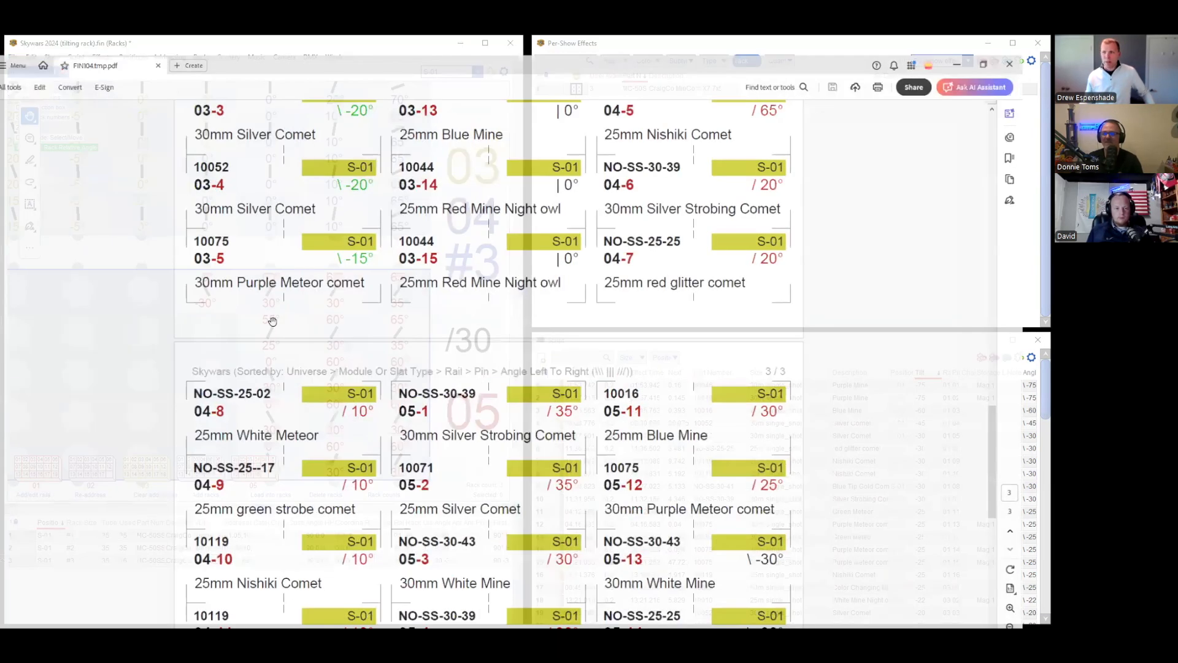
scroll(473, 310, "down", 5)
scroll(471, 309, "up", 2)
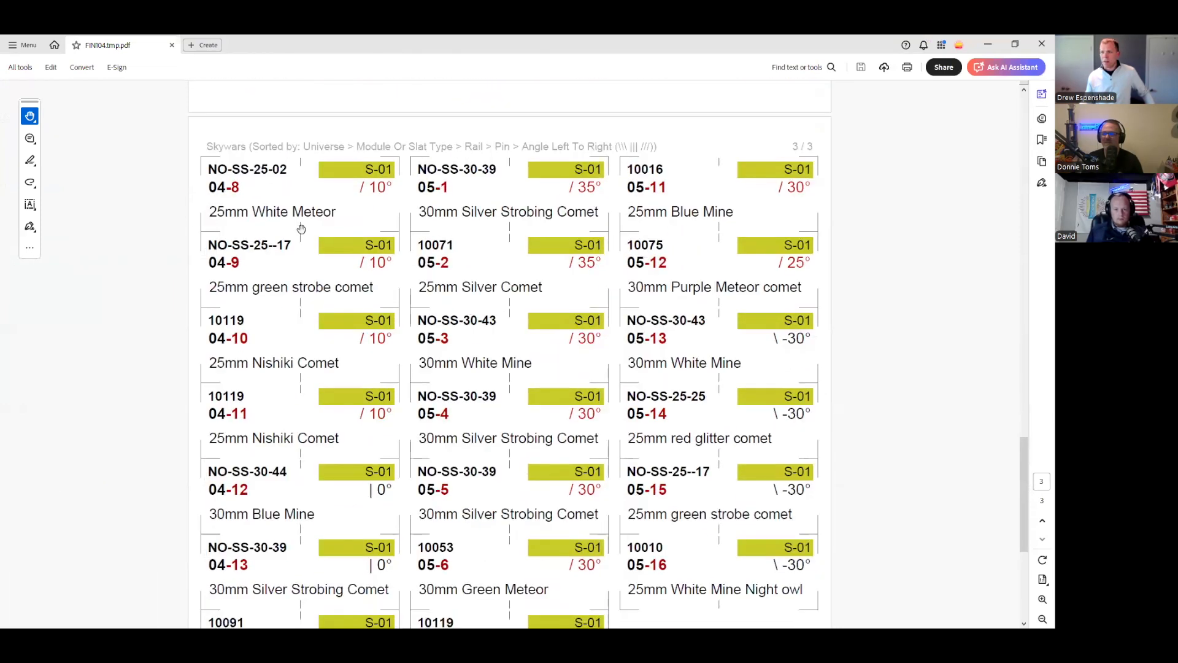
scroll(485, 294, "down", 3)
scroll(503, 283, "up", 1)
scroll(503, 284, "up", 1)
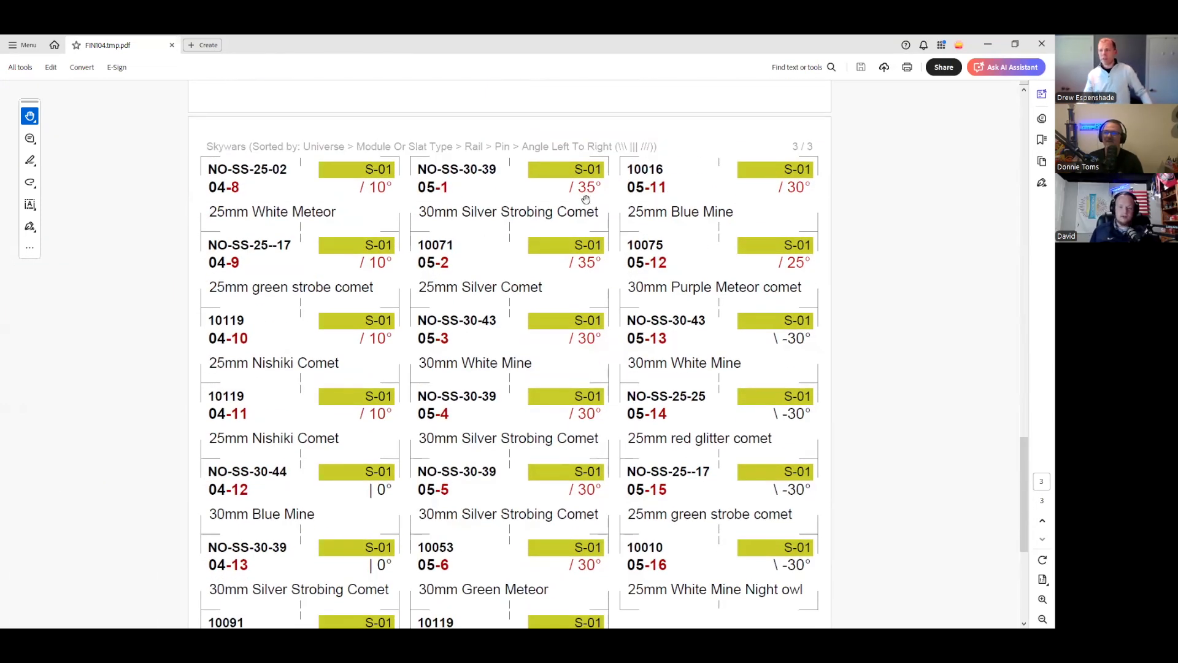
scroll(561, 228, "up", 4)
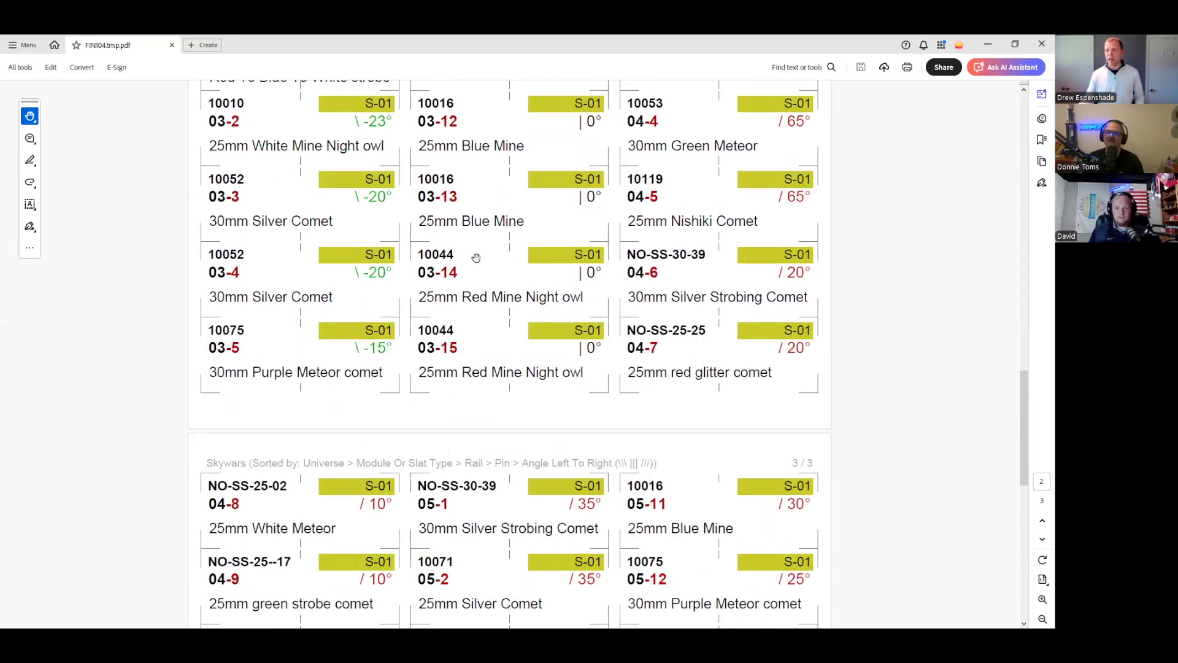
scroll(450, 265, "down", 2, "ctrl")
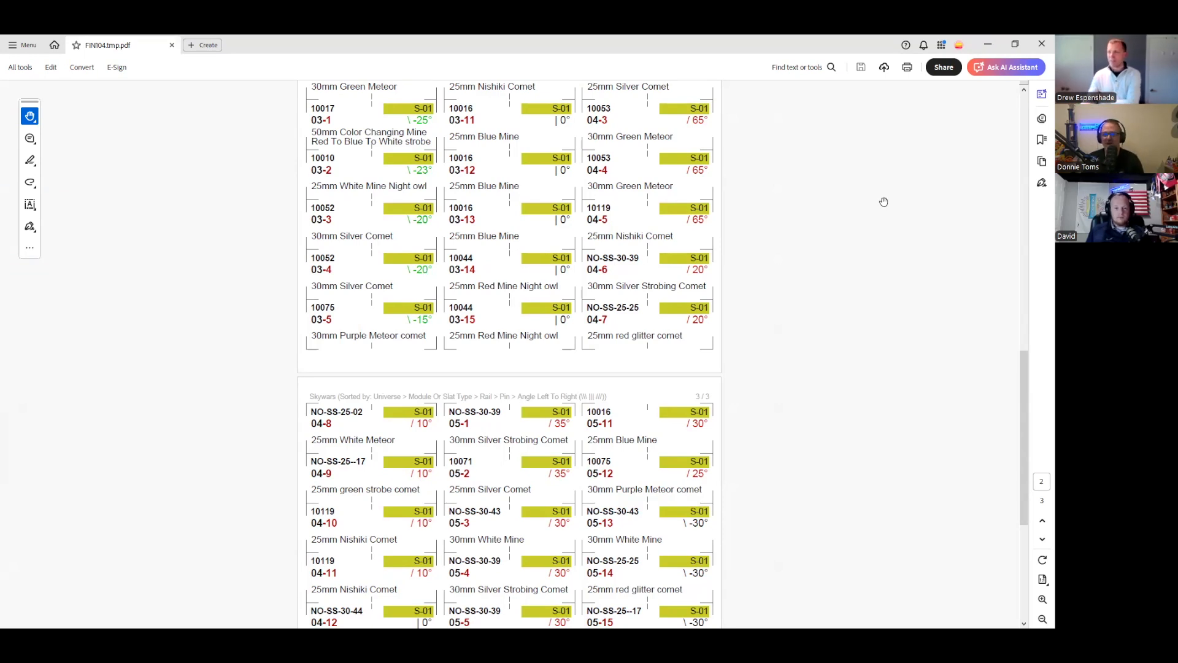
left_click(1042, 41)
Print the last-used labels again to a temporary file.
scroll(71, 240, "down", 3)
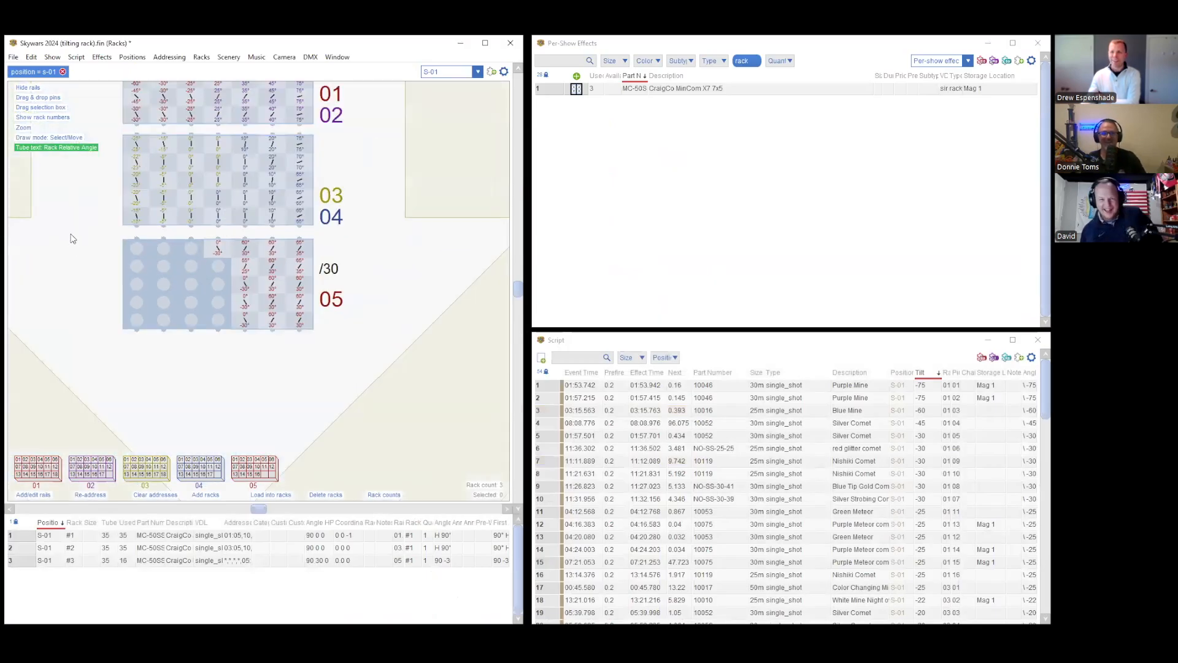
left_click(13, 58)
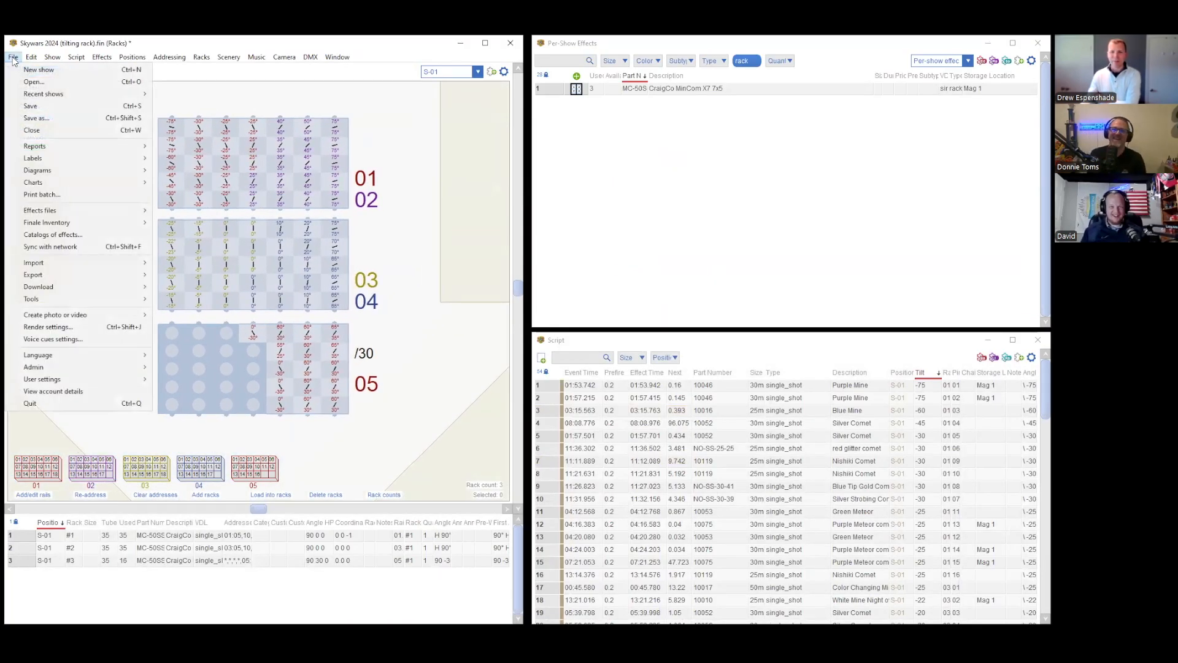
mouse_move(87, 155)
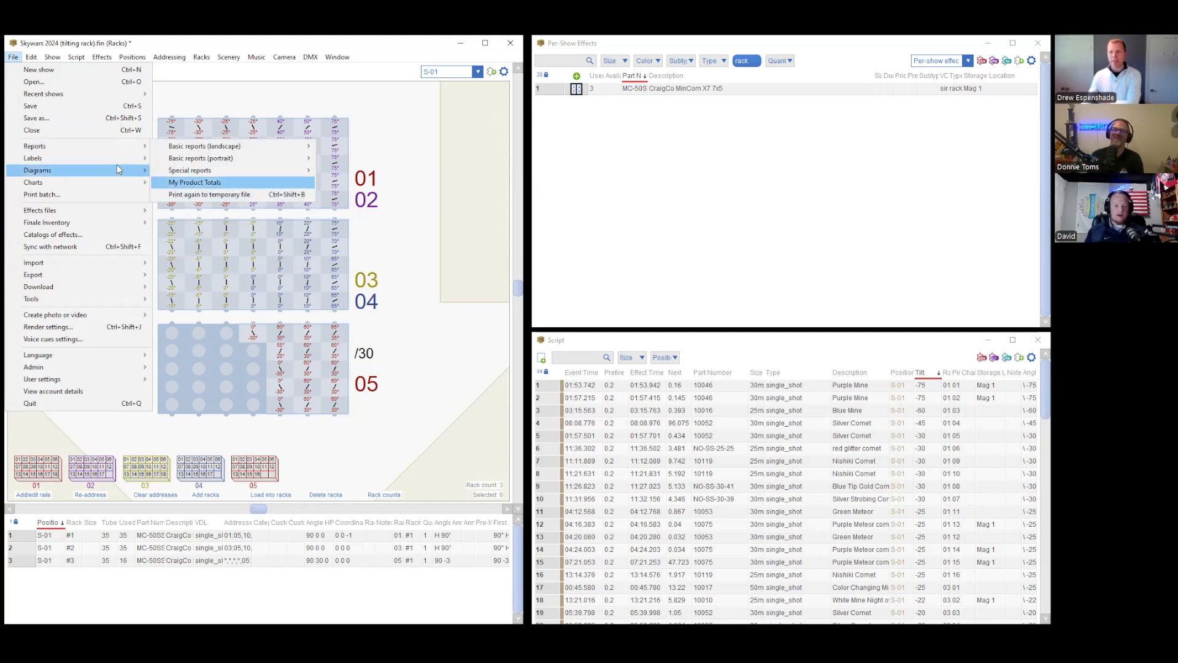
mouse_move(107, 157)
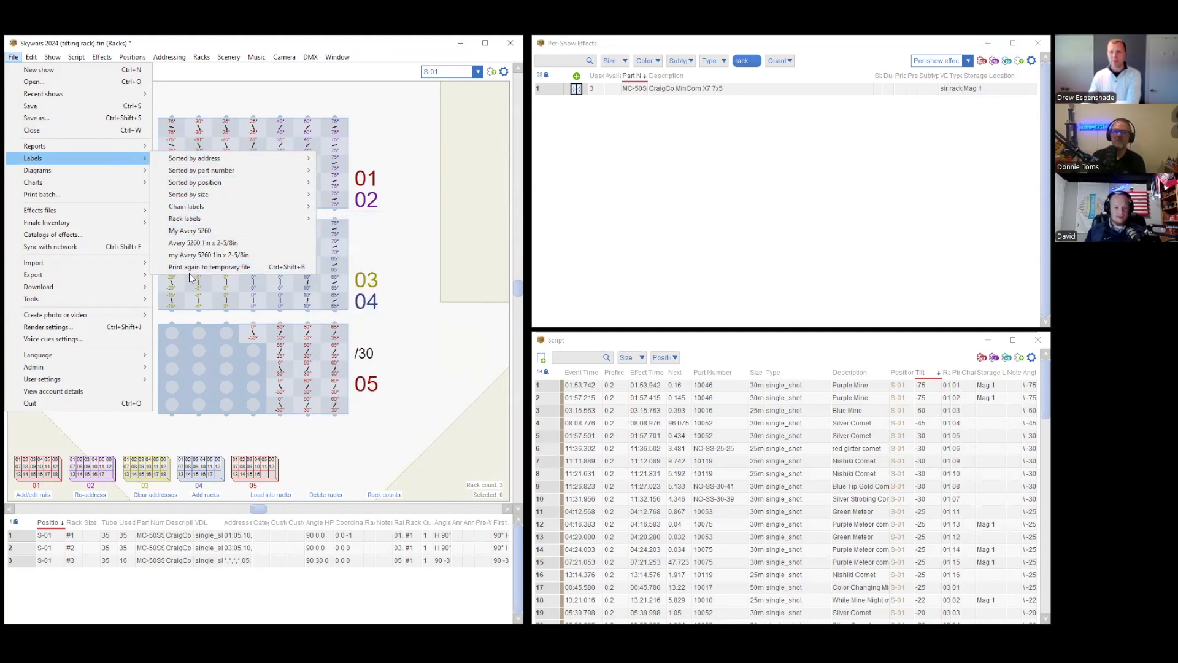
left_click(289, 268)
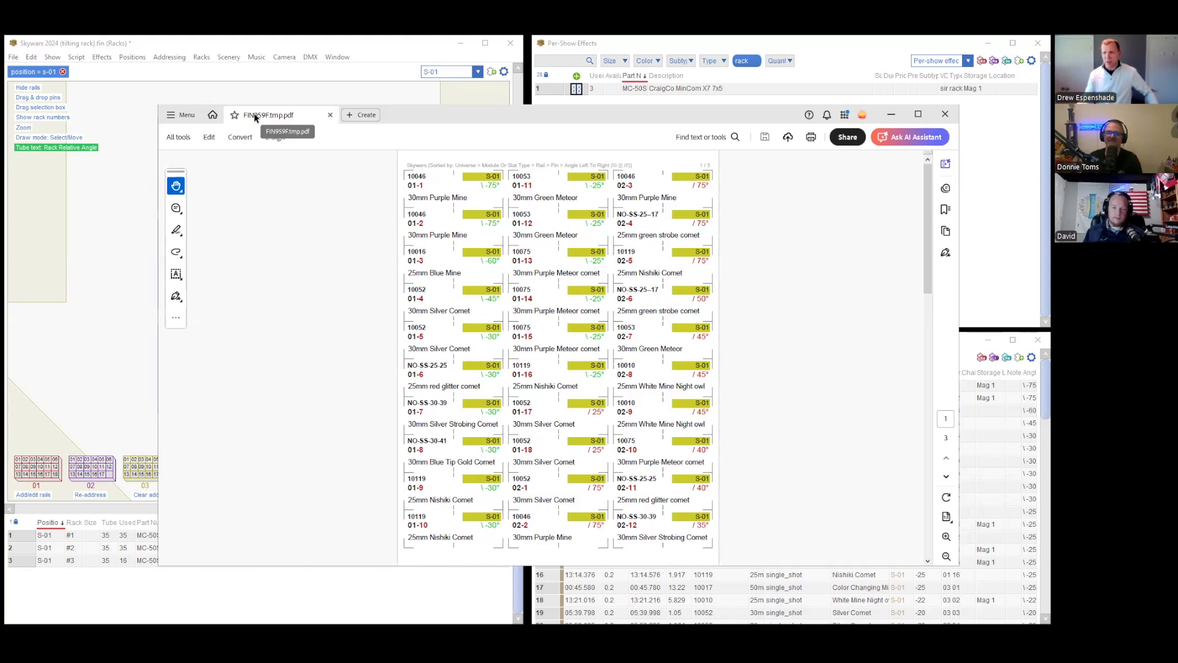
Check the angles on page 2 of the reprinted labels and close the PDF.
scroll(605, 370, "down", 10)
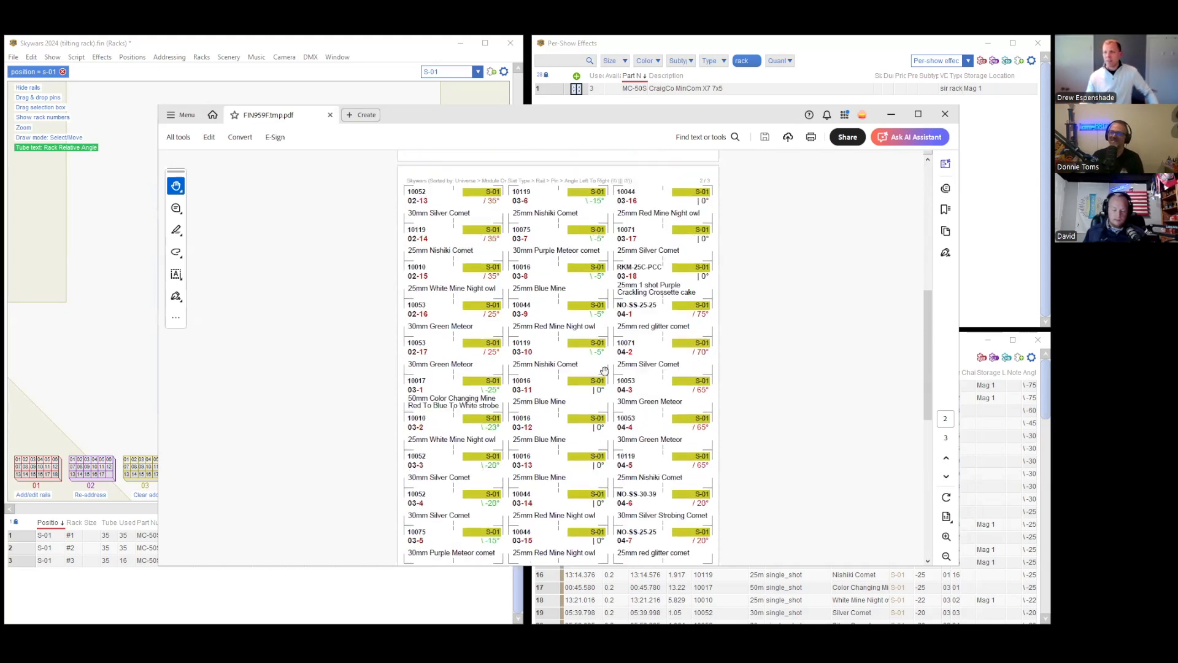
scroll(656, 322, "up", 2, "ctrl")
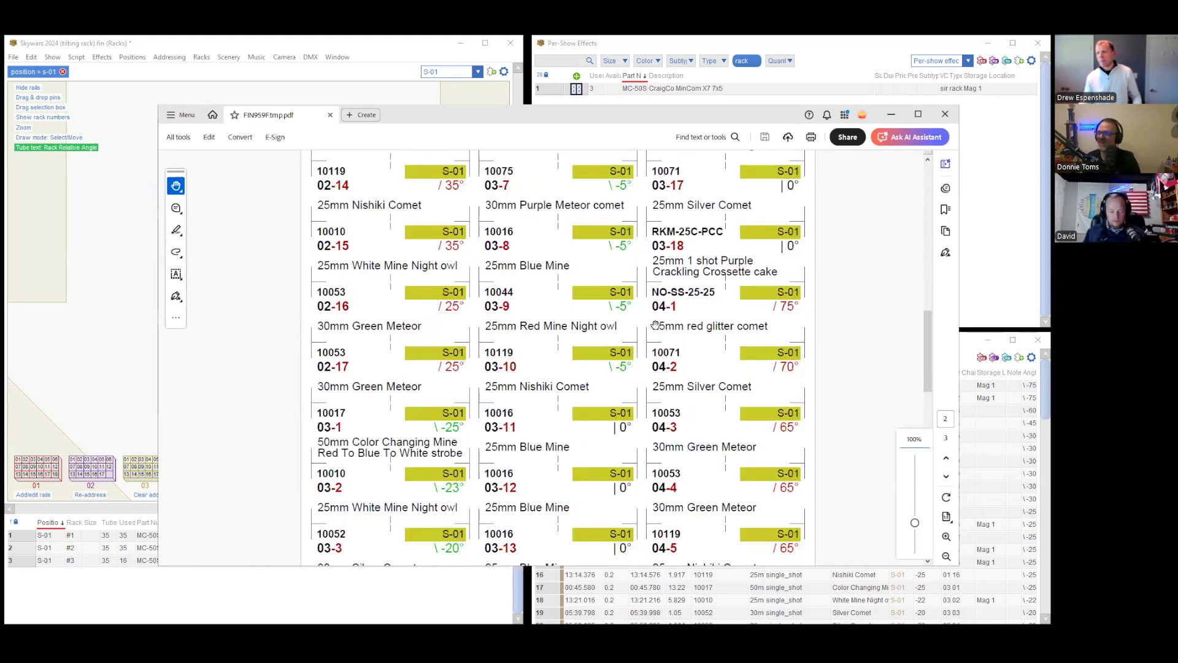
left_click(945, 115)
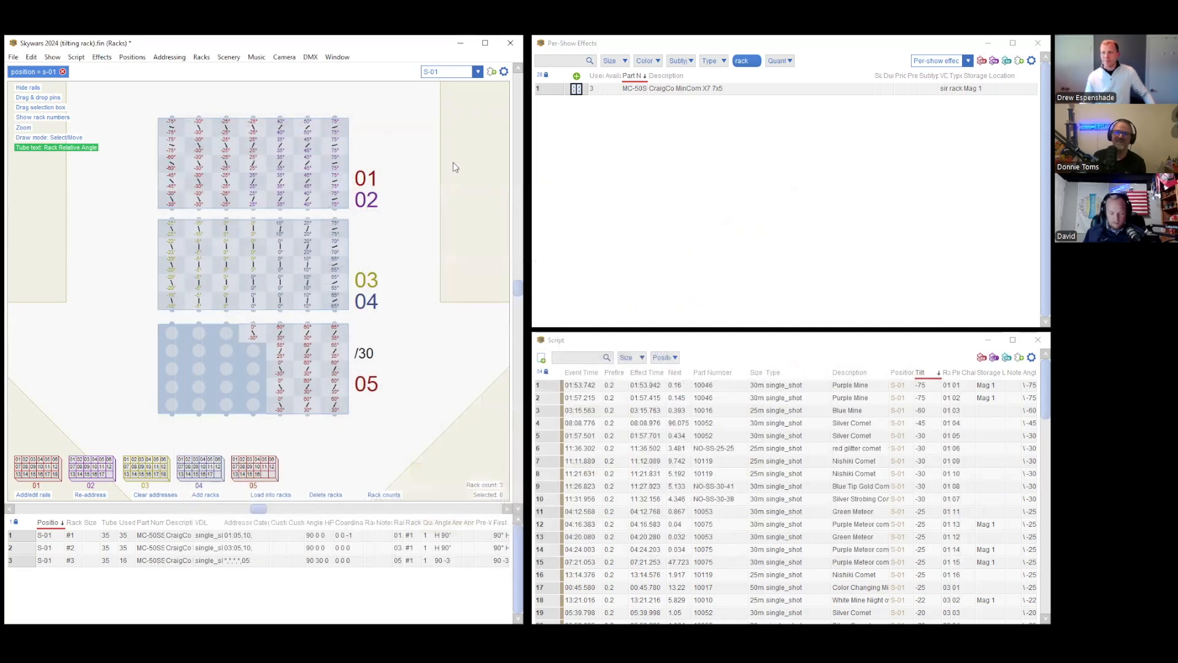
scroll(453, 162, "down", 1)
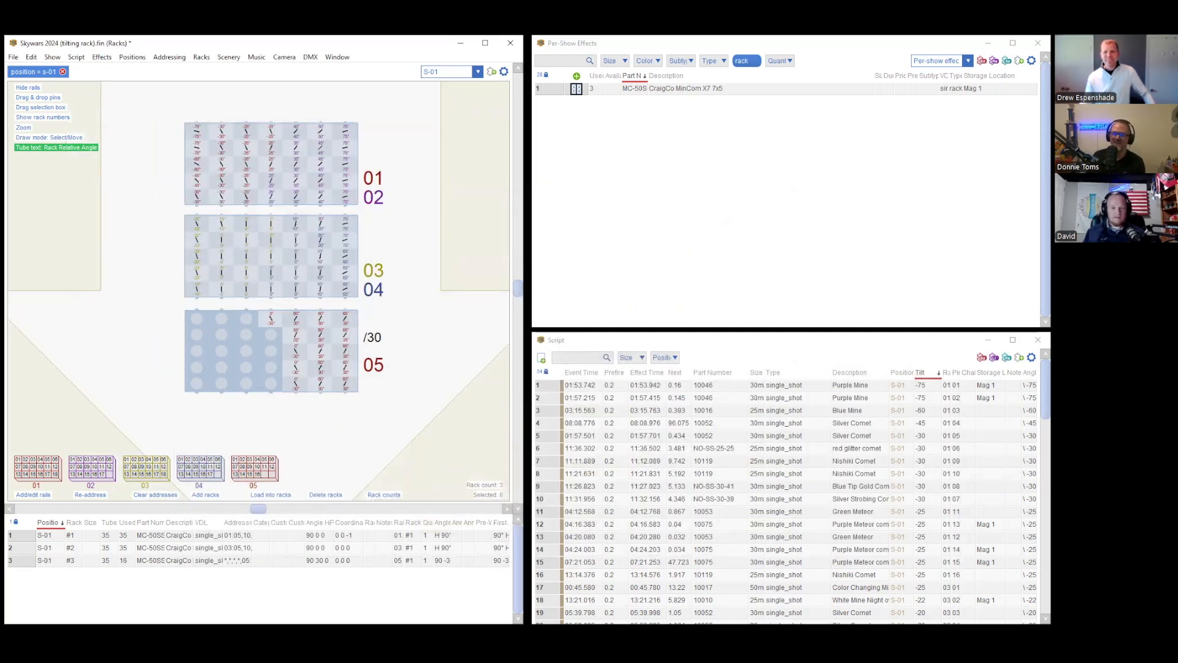